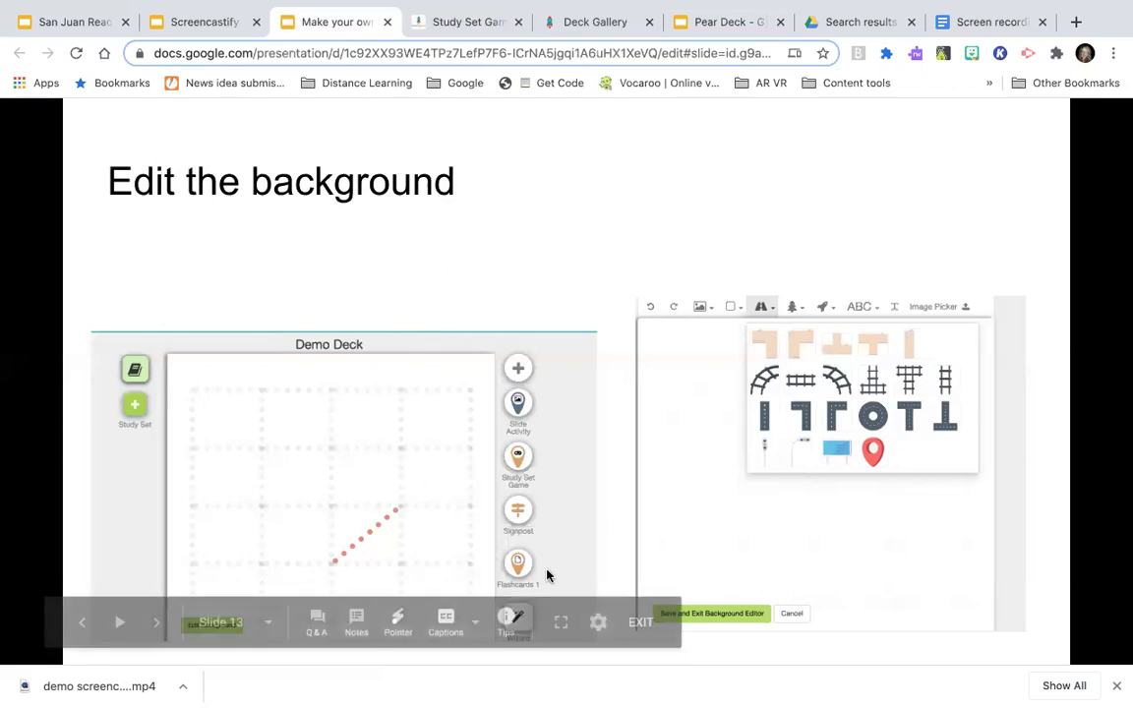
- Present the slides from editing the background through the live demo slide, and exit the slideshow
left_click(807, 381)
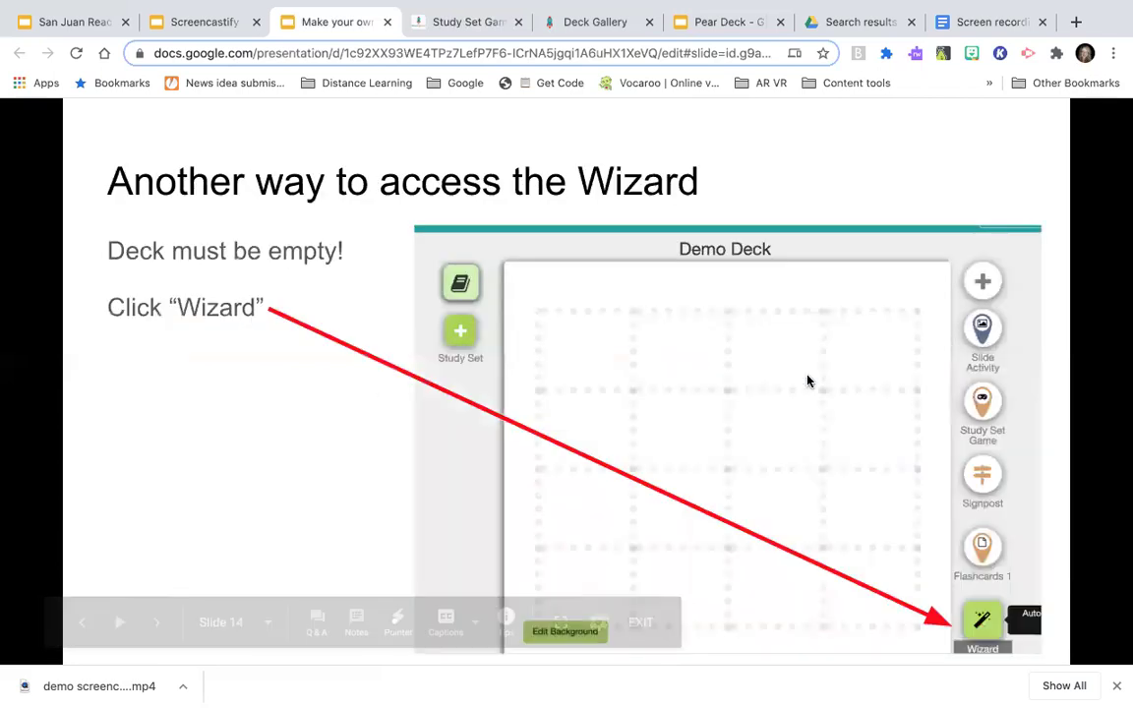
key("Left")
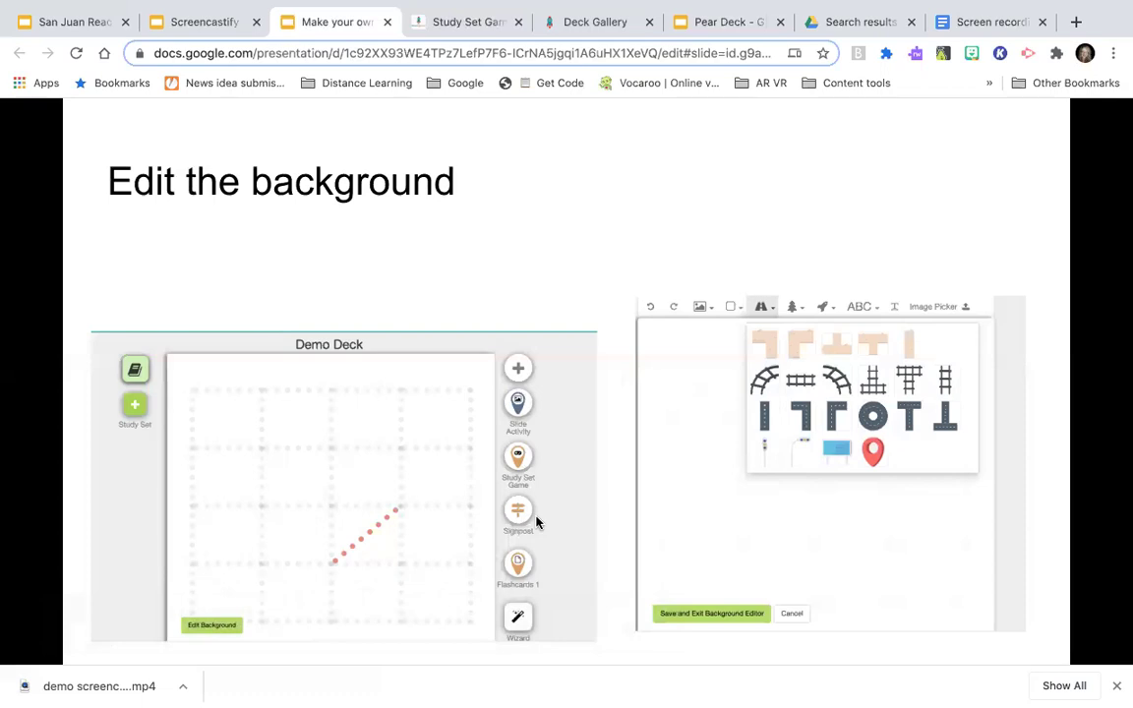
left_click(726, 380)
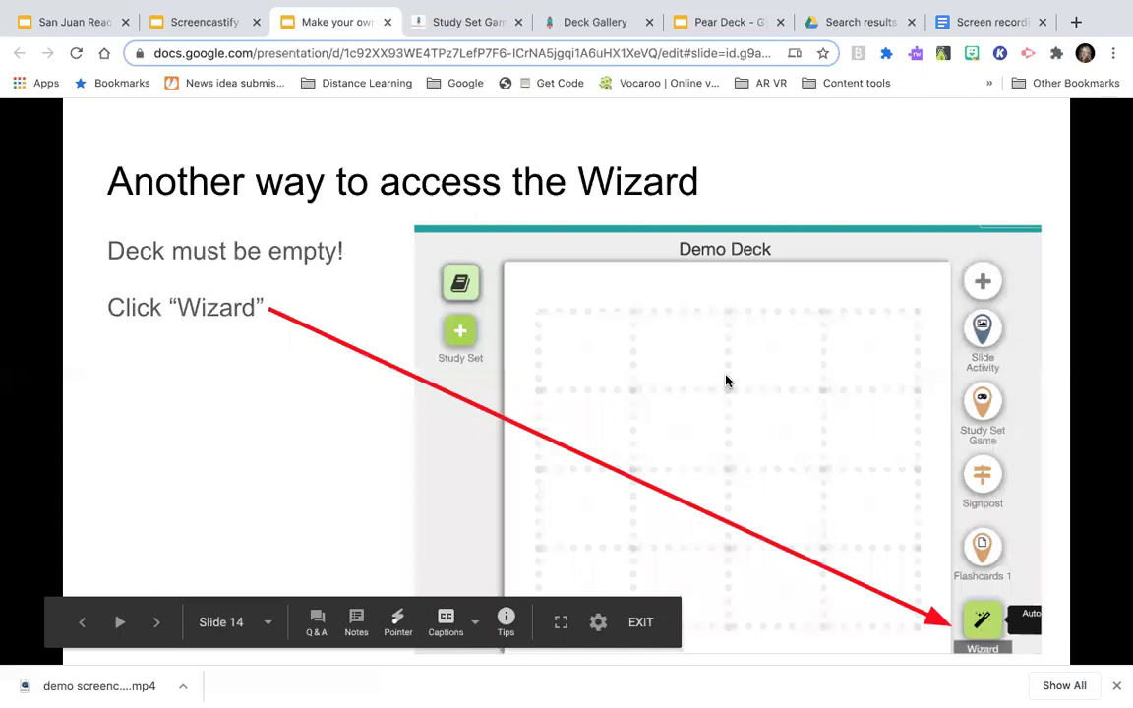
left_click(726, 380)
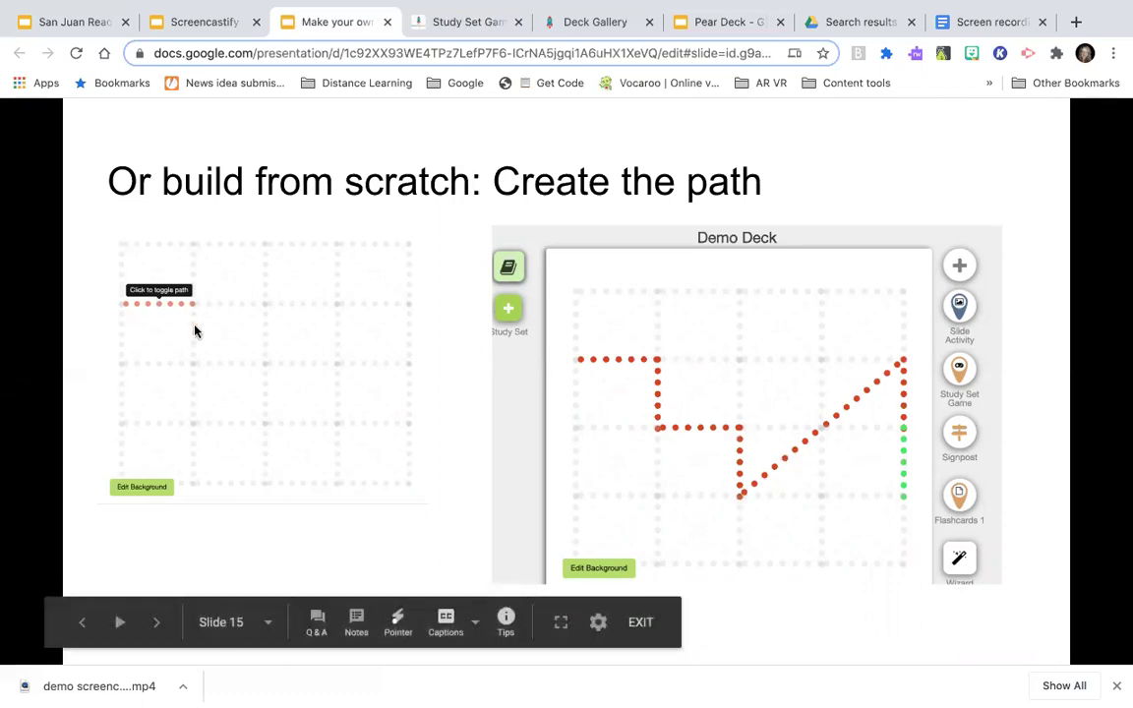
left_click(226, 367)
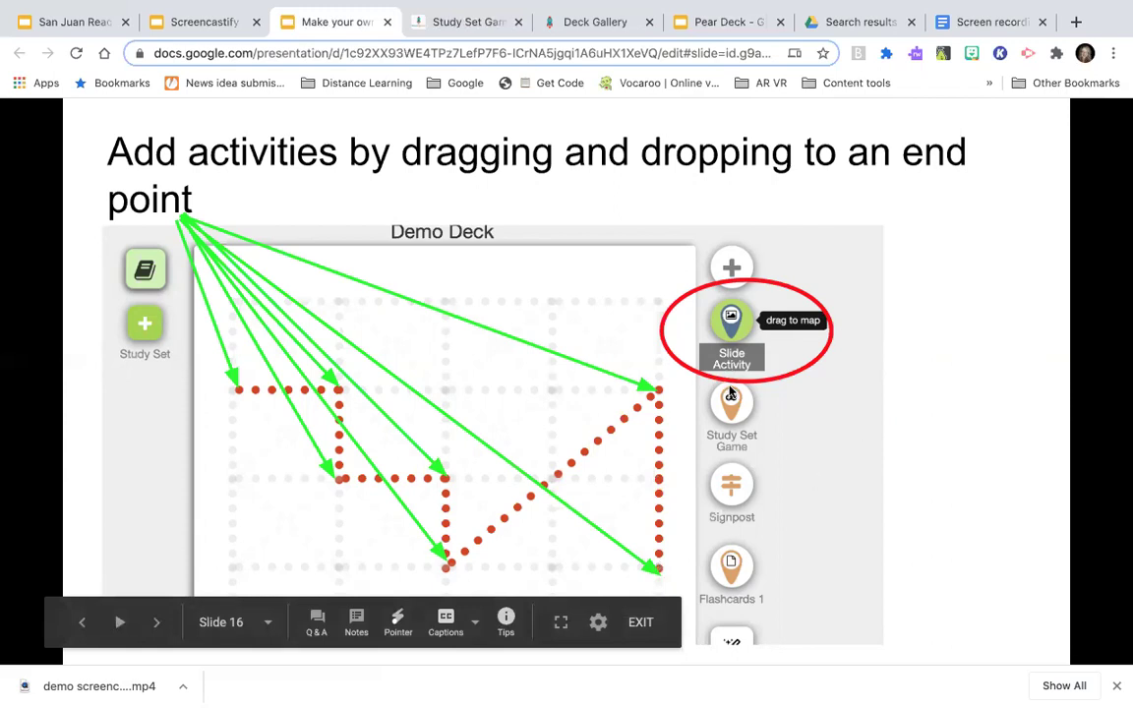
left_click(669, 524)
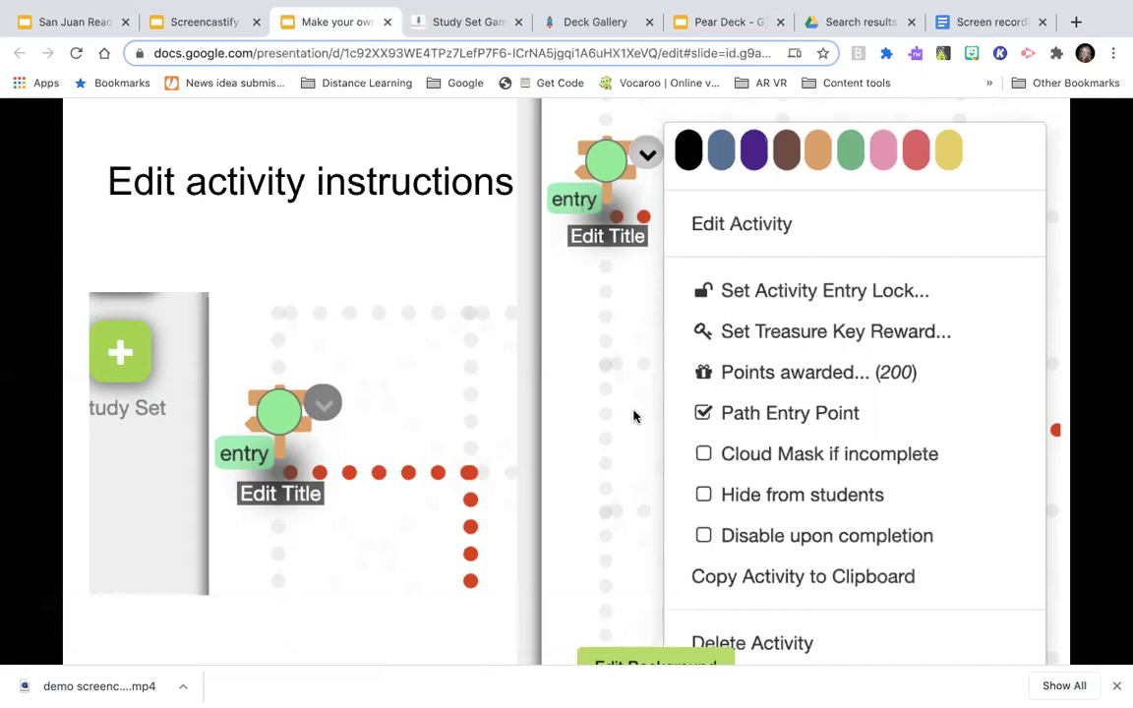
left_click(566, 468)
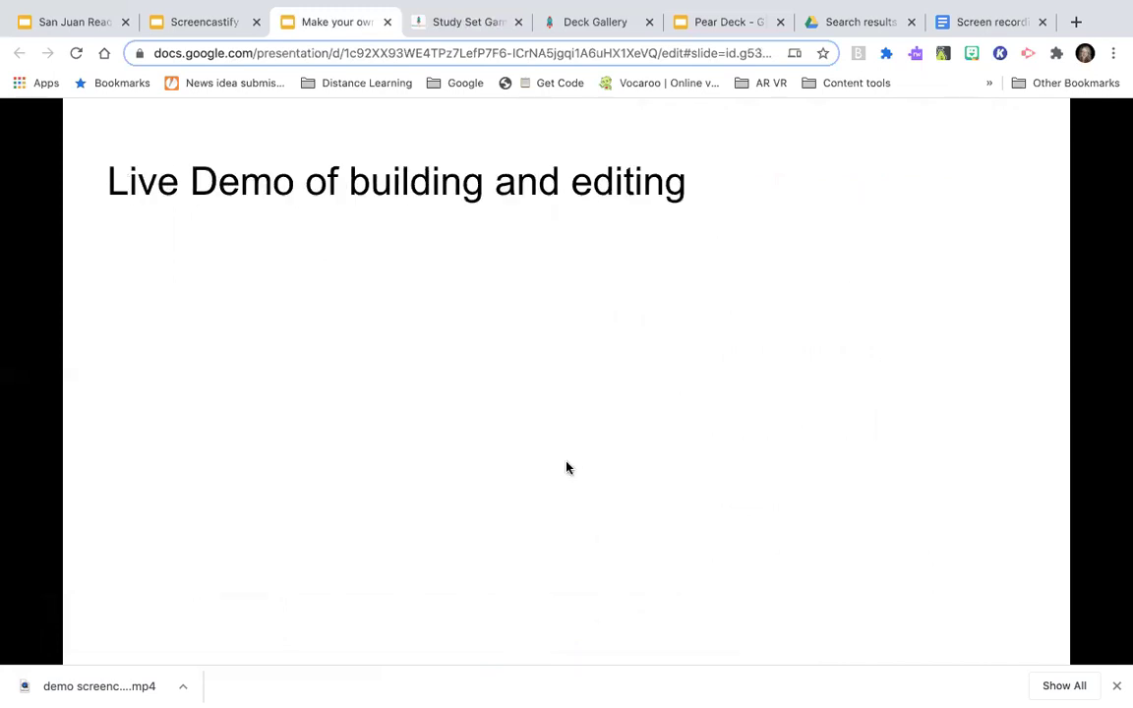
key("Escape")
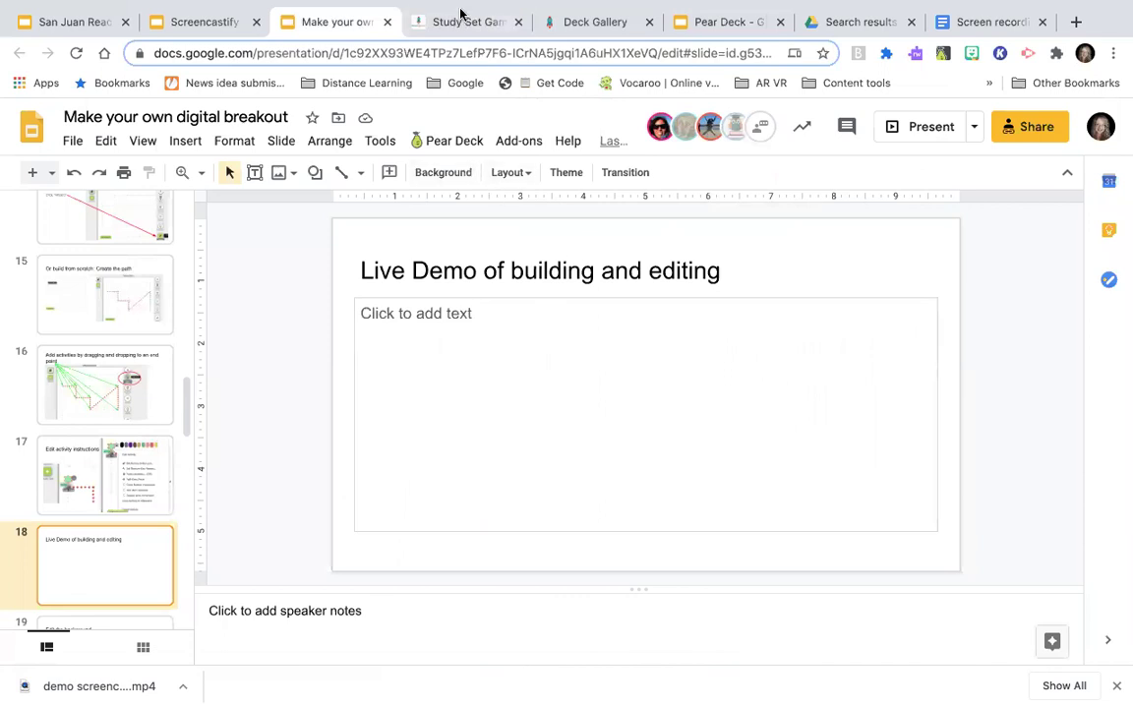
- Switch to Deck.Toys and open the personal dashboard, dismissing the deck limit notice
left_click(464, 16)
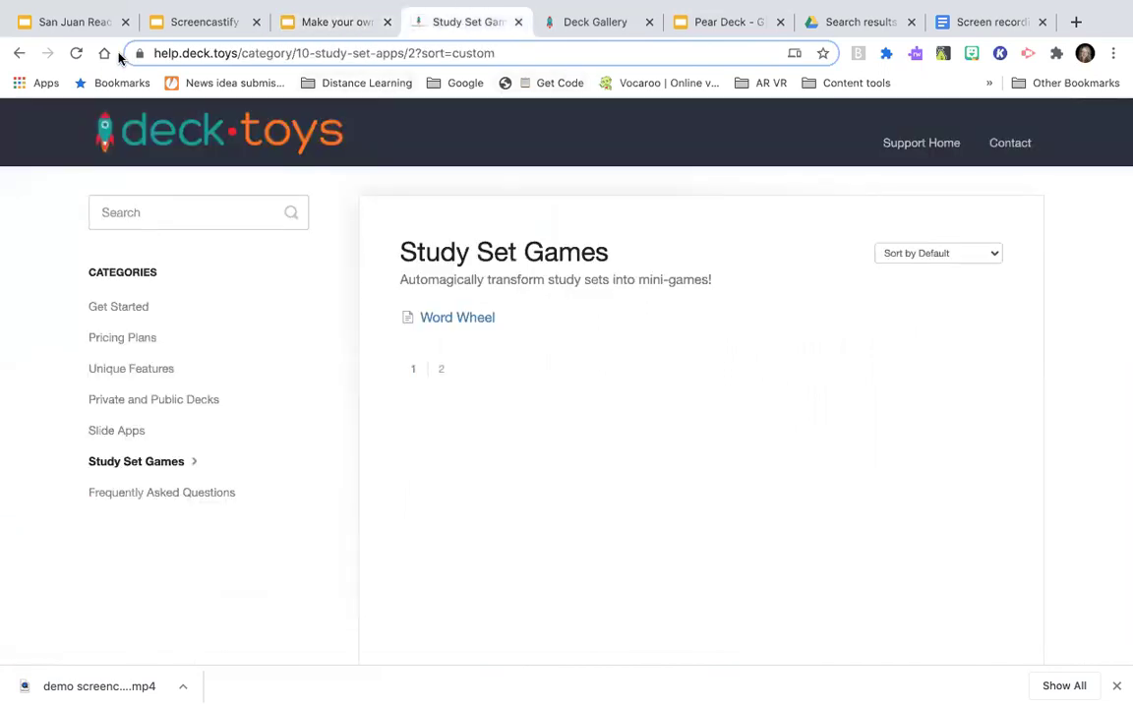
left_click(593, 18)
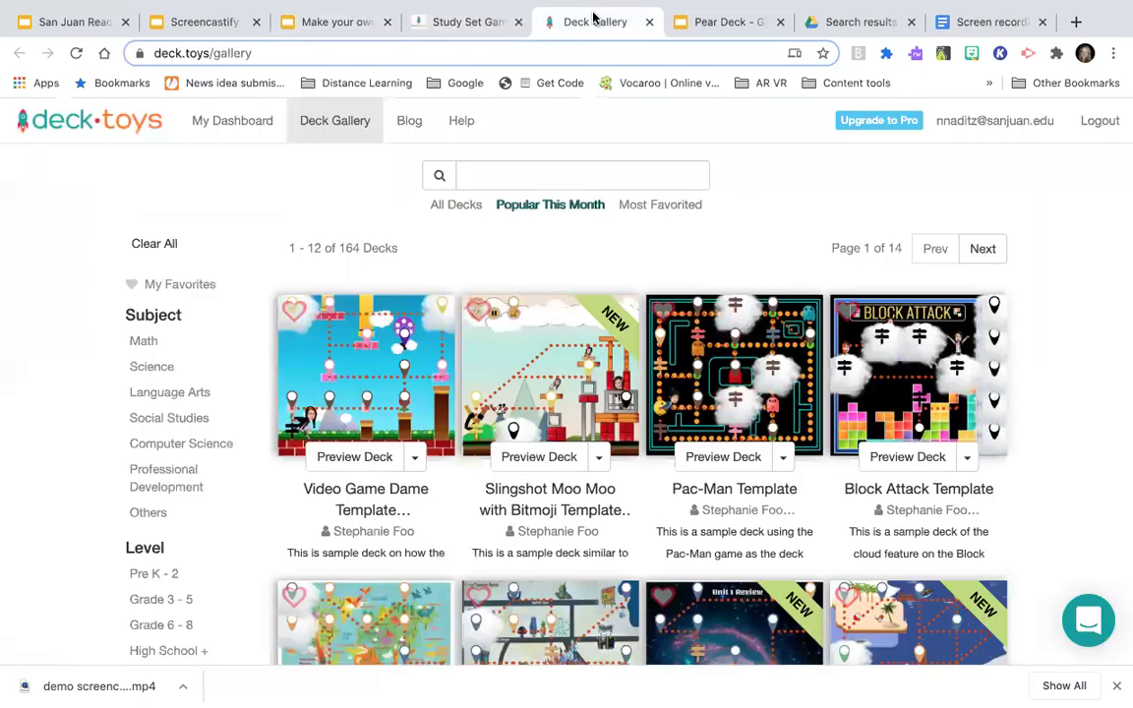
left_click(203, 123)
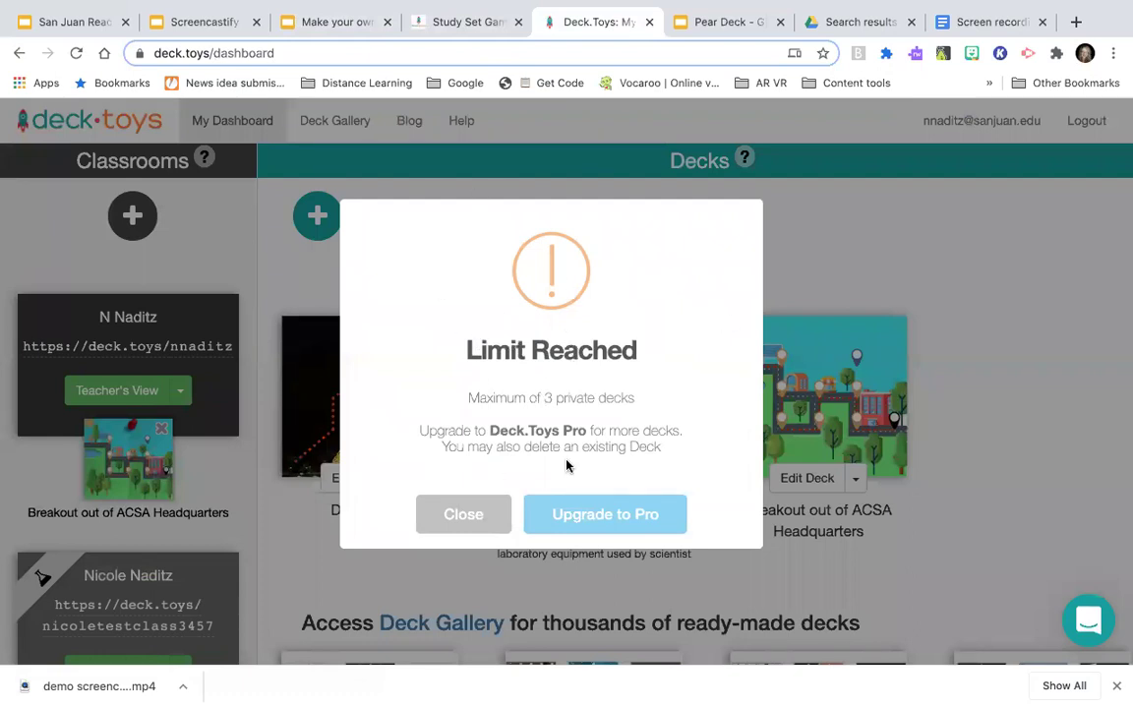
left_click(464, 516)
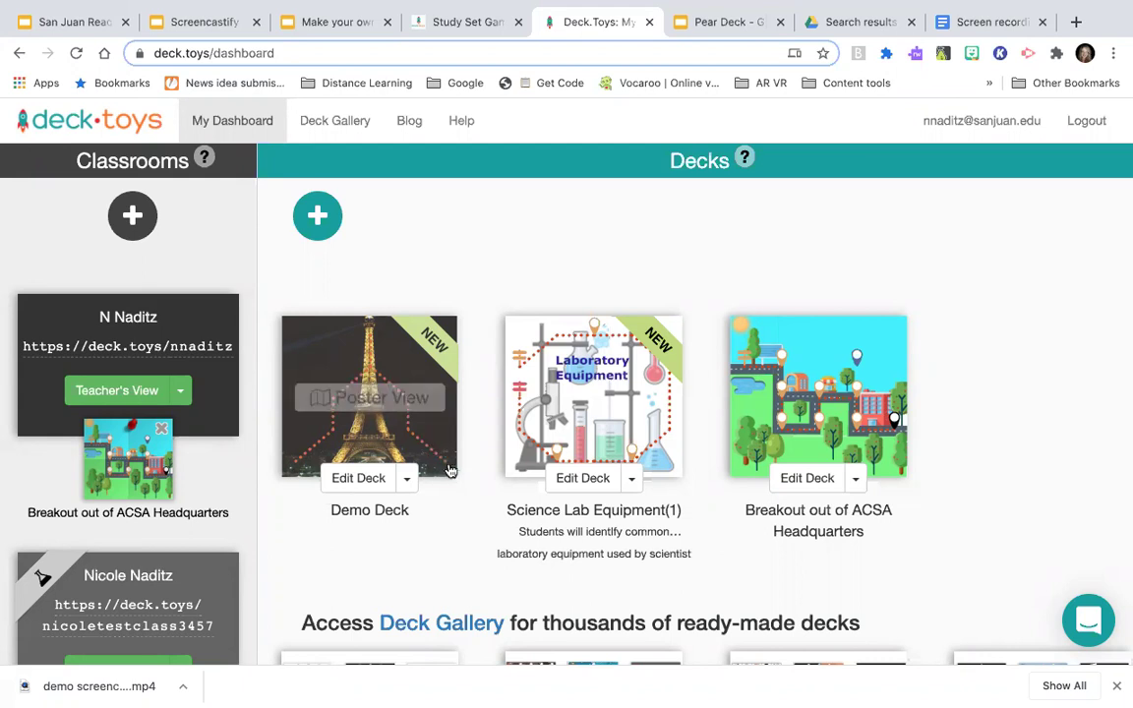
- Preview the Demo Deck and review its available sharing and management options
left_click(367, 341)
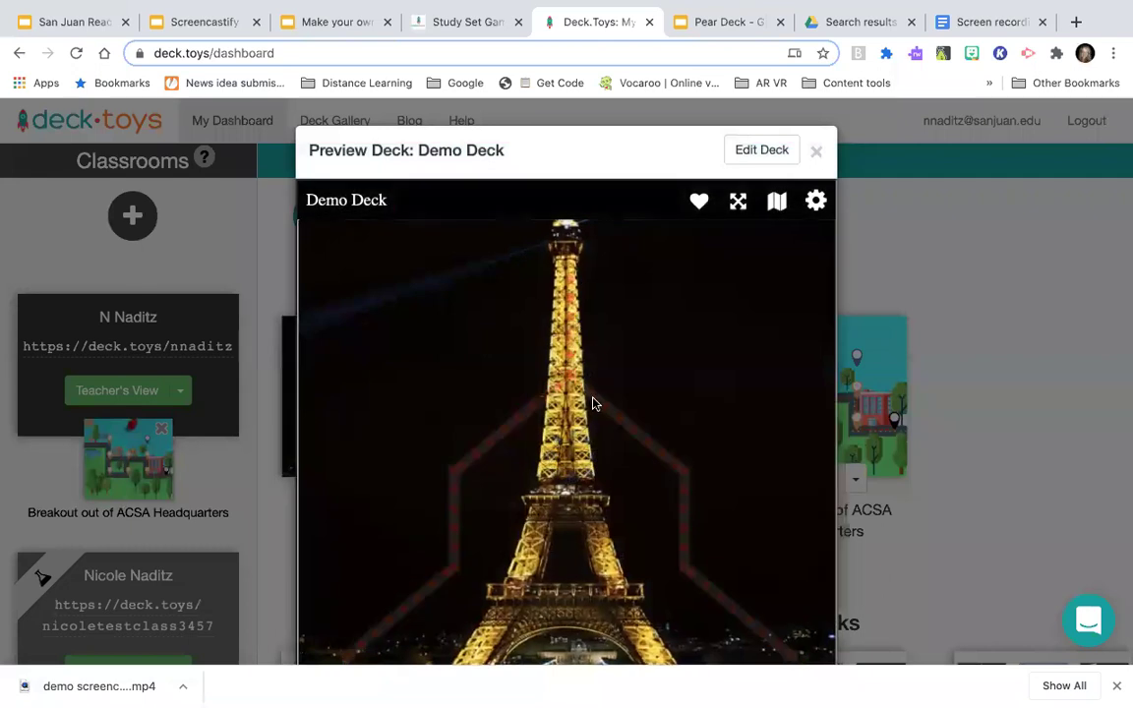
left_click(818, 150)
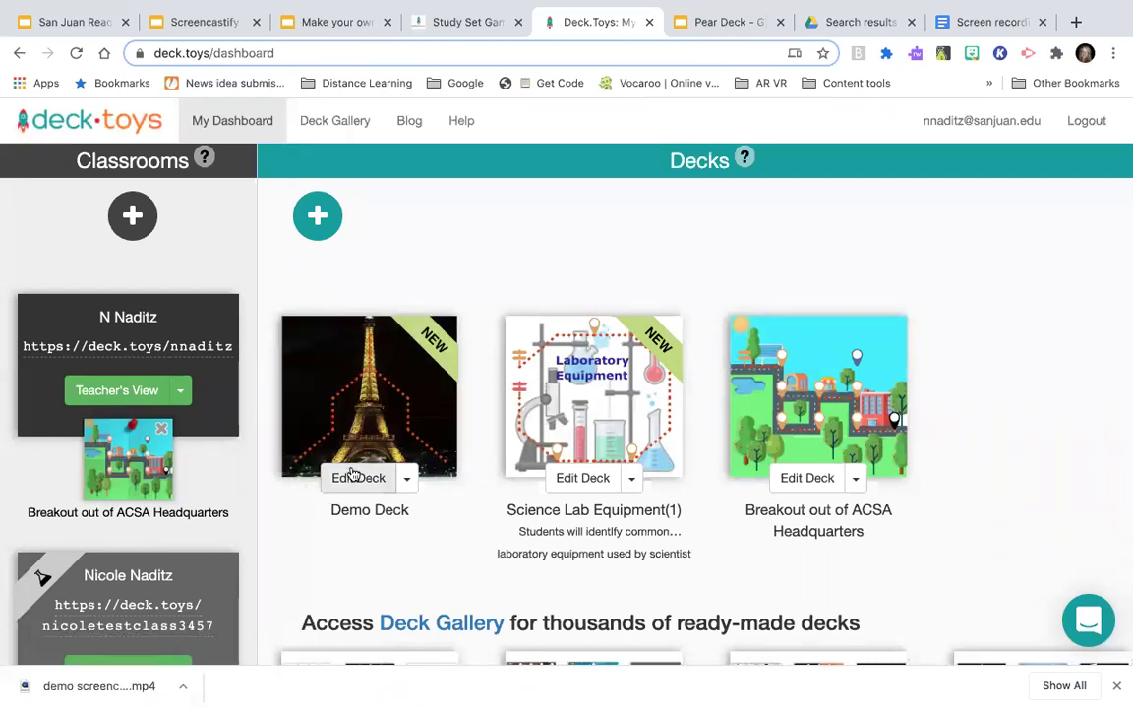
left_click(407, 478)
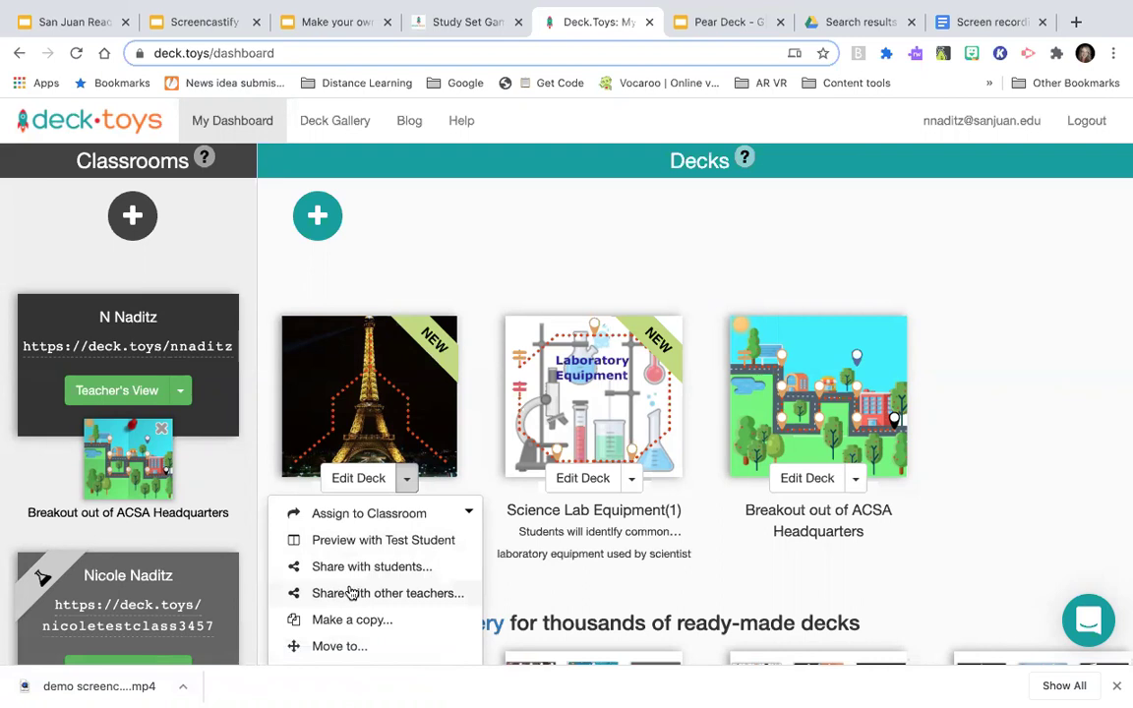
scroll(355, 596, "down", 3)
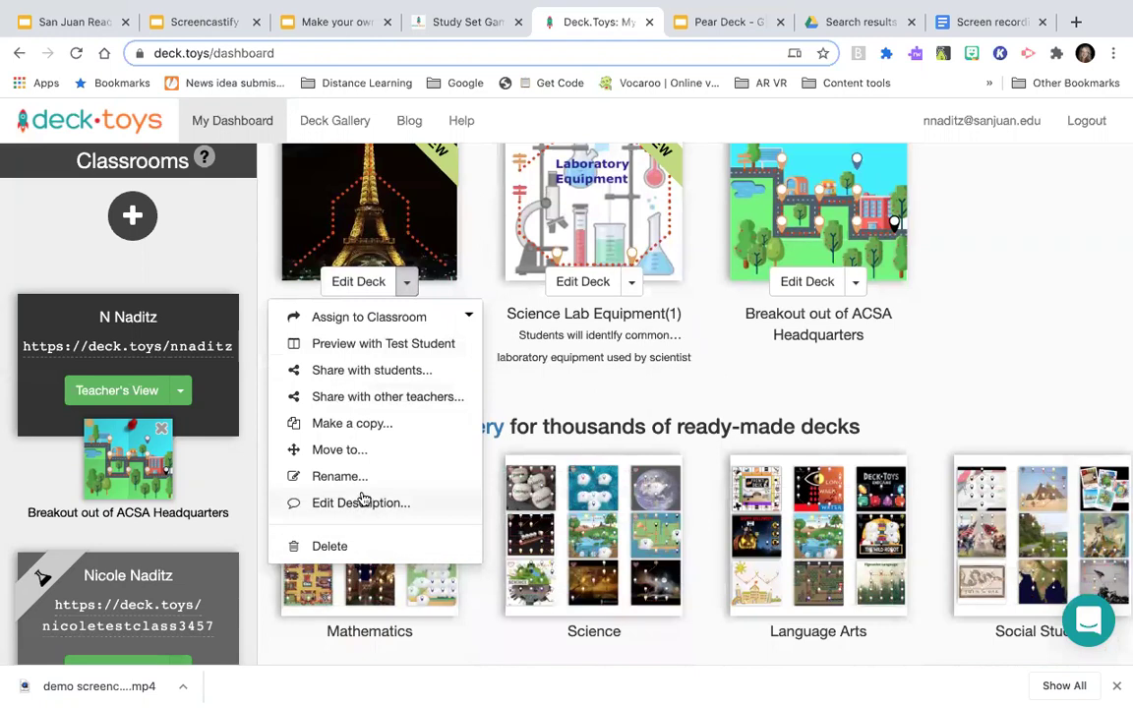
scroll(414, 349, "up", 2)
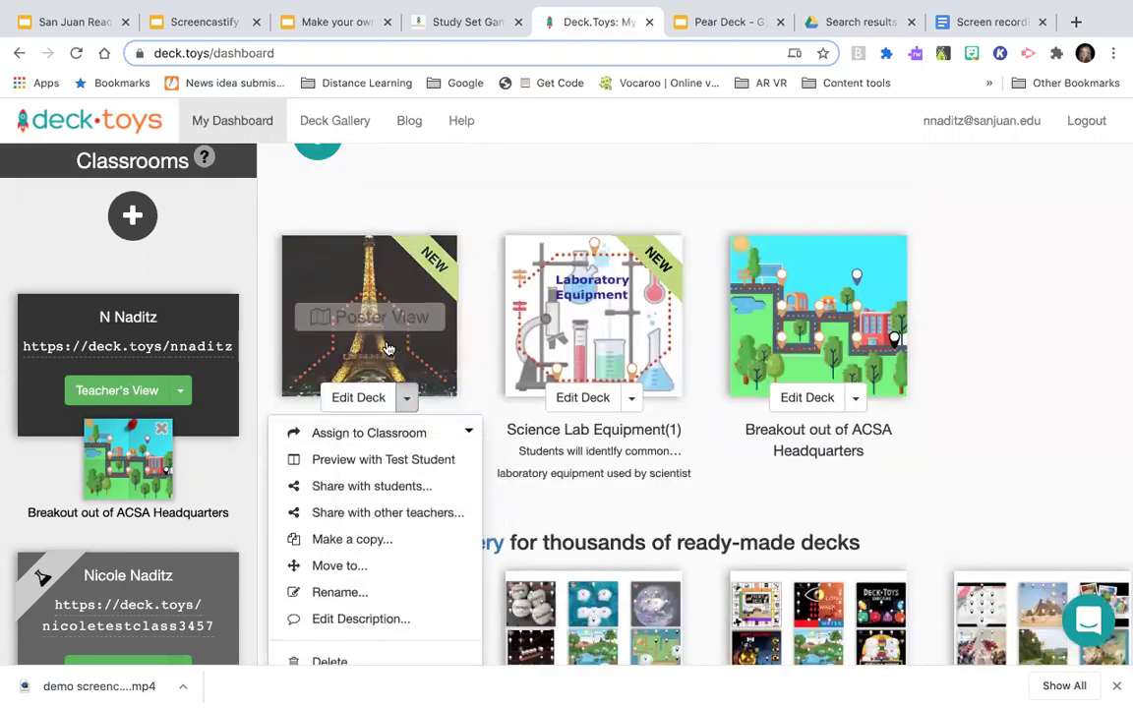
- Open the Demo Deck for editing and choose the Merged learning paths template in the wizard, continuing to the key concepts
left_click(356, 400)
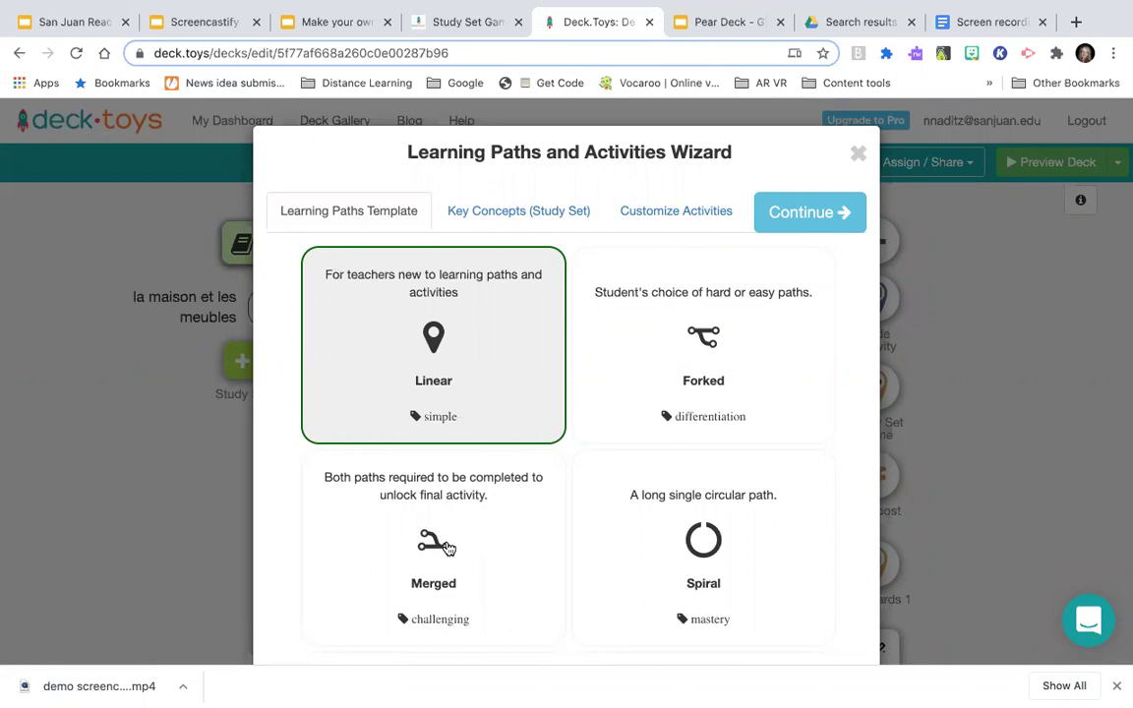
scroll(448, 548, "down", 3)
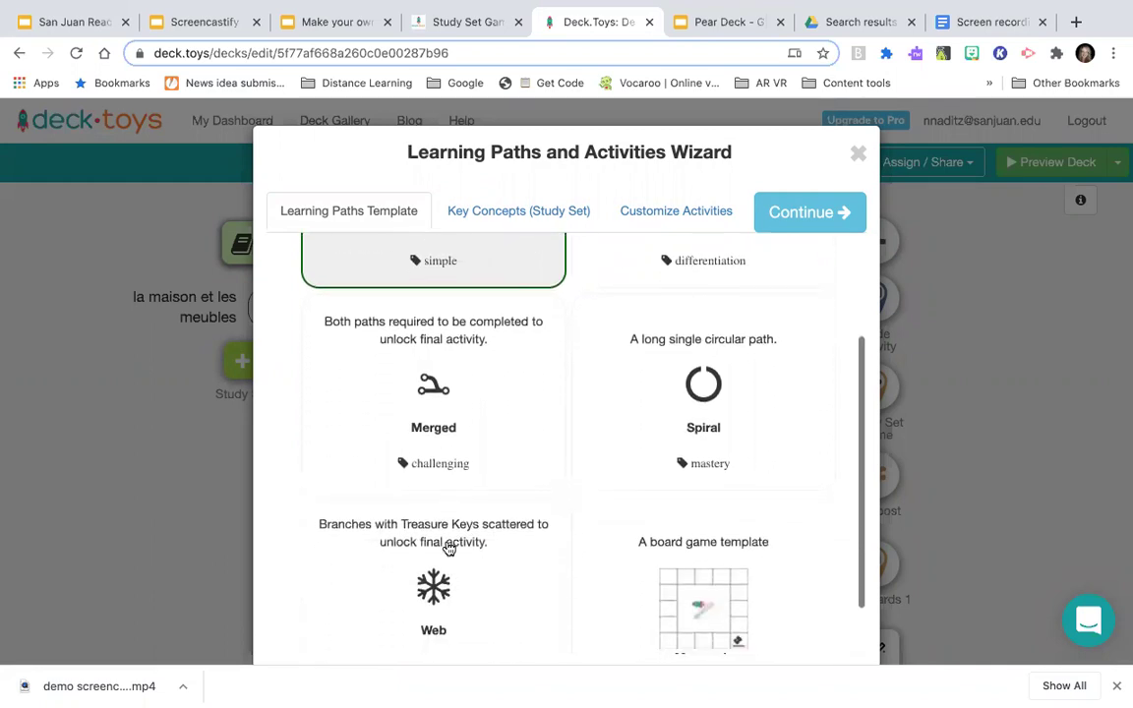
scroll(448, 548, "down", 1)
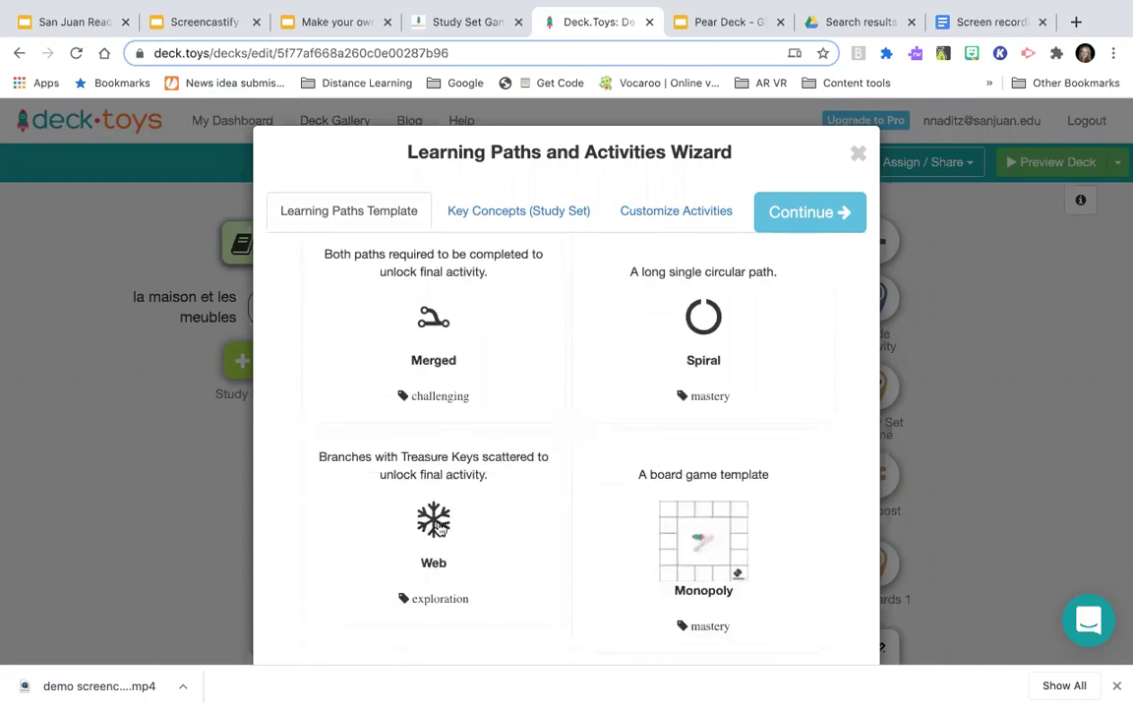
scroll(440, 490, "up", 1)
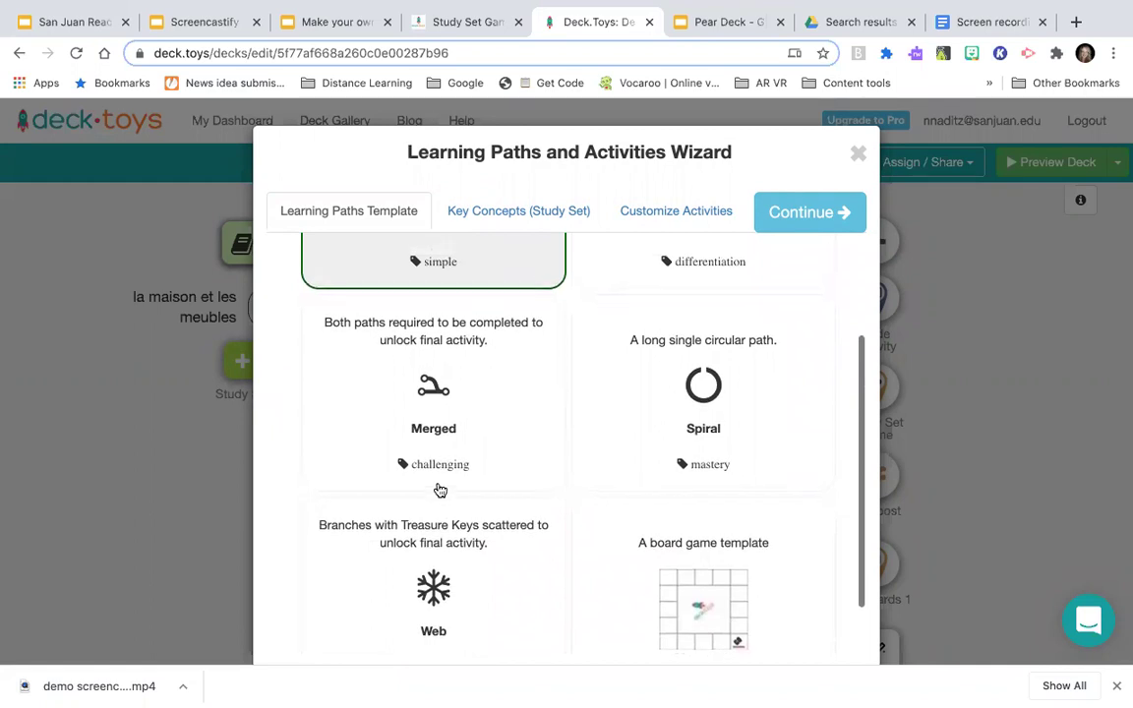
scroll(439, 487, "down", 1)
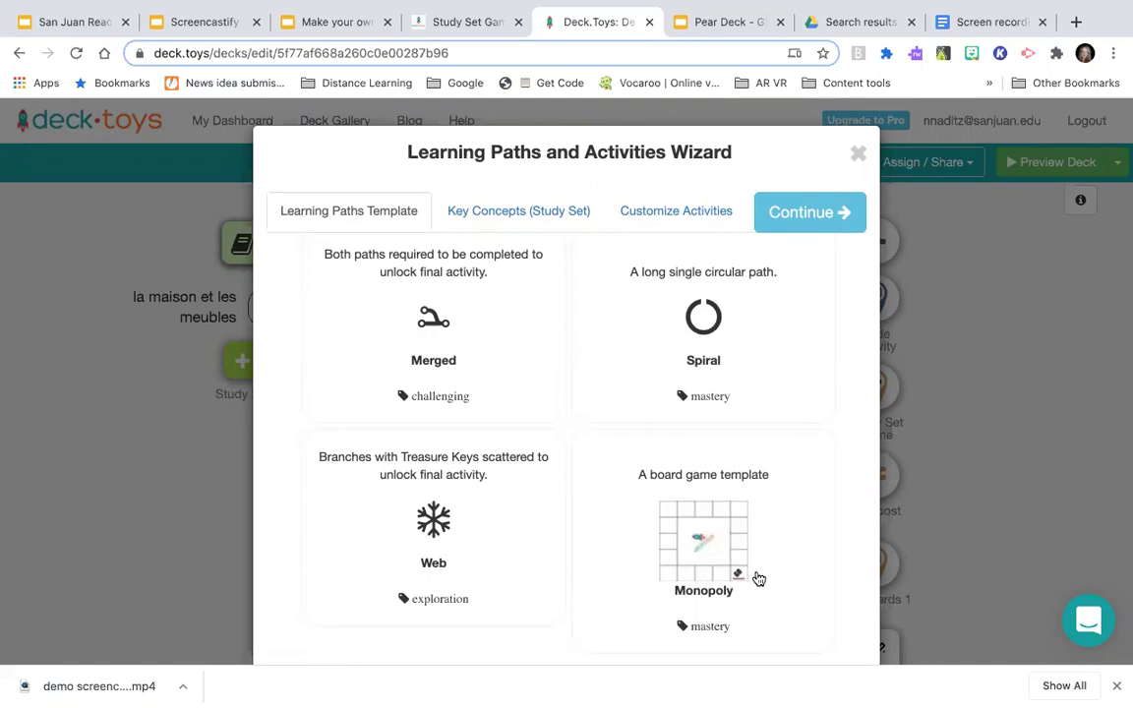
left_click(413, 364)
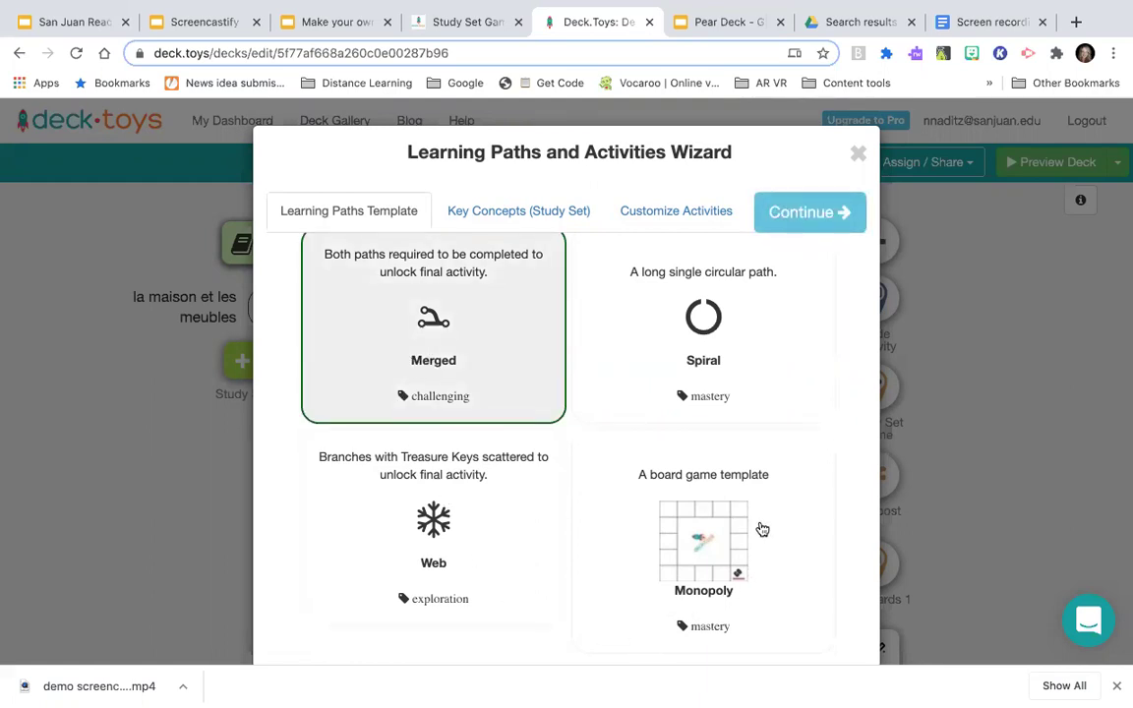
left_click(809, 220)
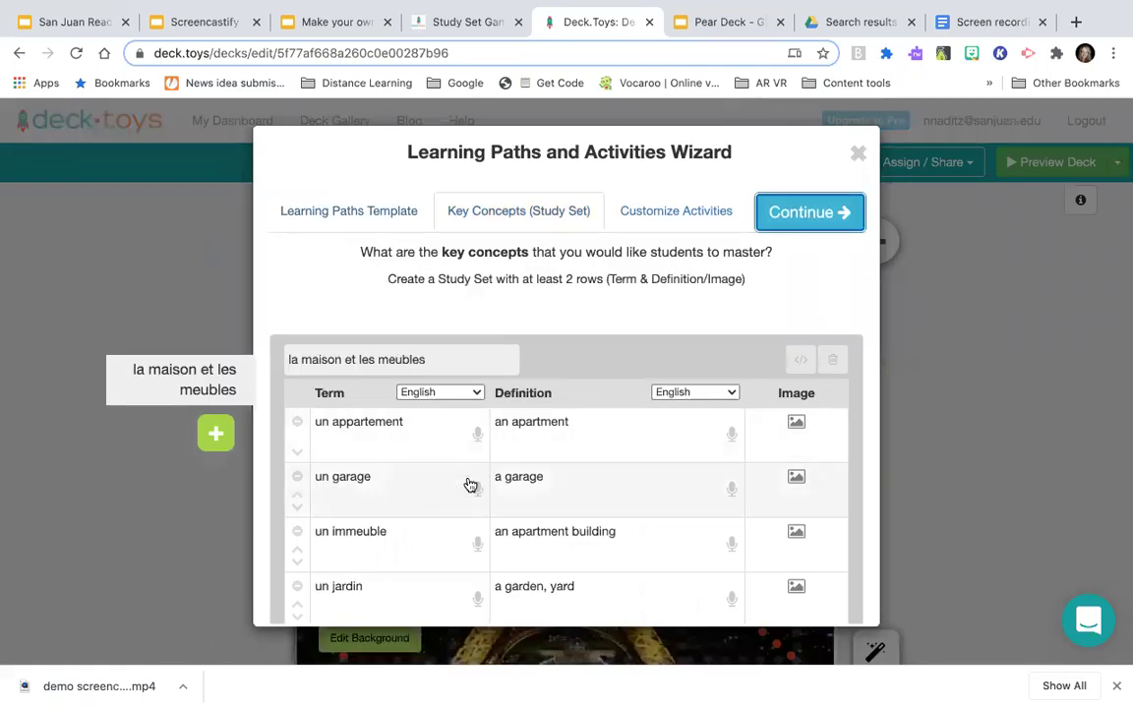
- Review the terms and definitions in the "la maison et les meubles" study set
scroll(470, 484, "down", 5)
scroll(470, 484, "down", 15)
scroll(470, 482, "up", 20)
scroll(470, 564, "down", 3)
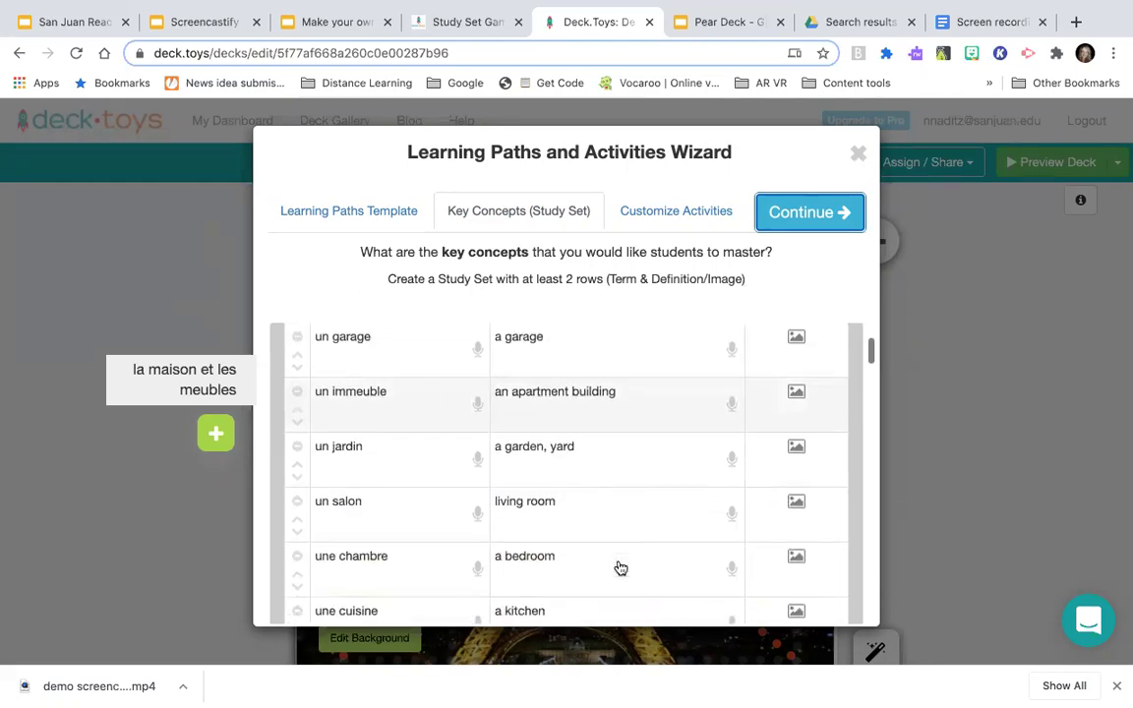
scroll(559, 575, "down", 3)
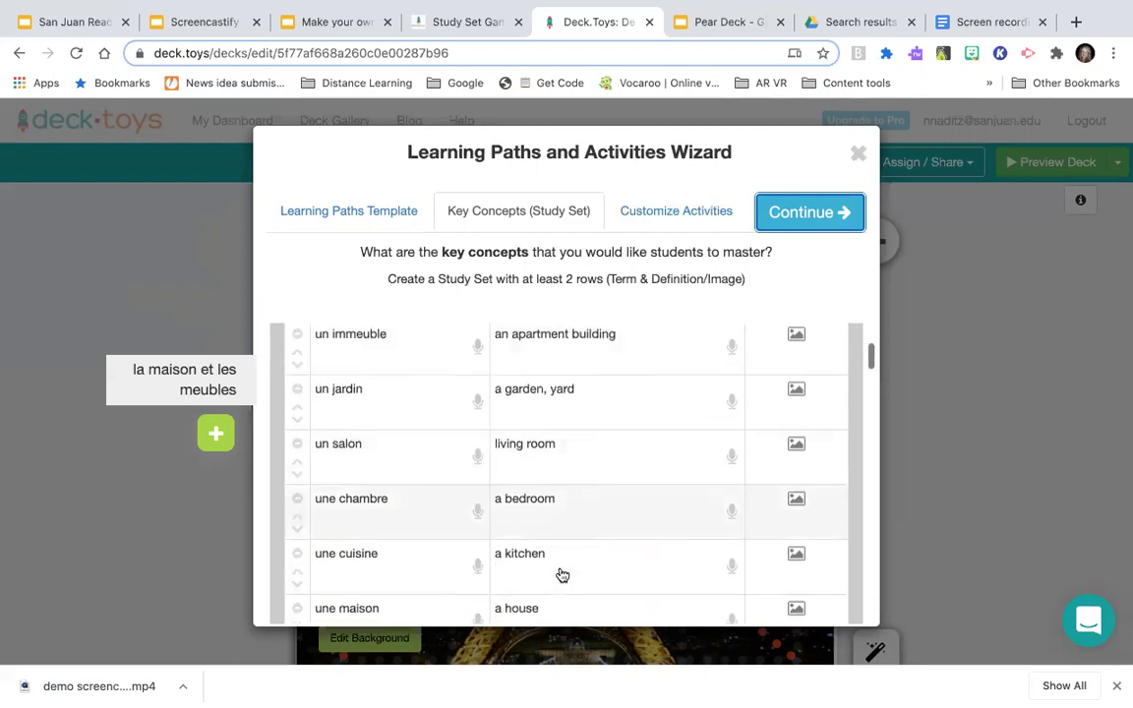
scroll(556, 590, "down", 4)
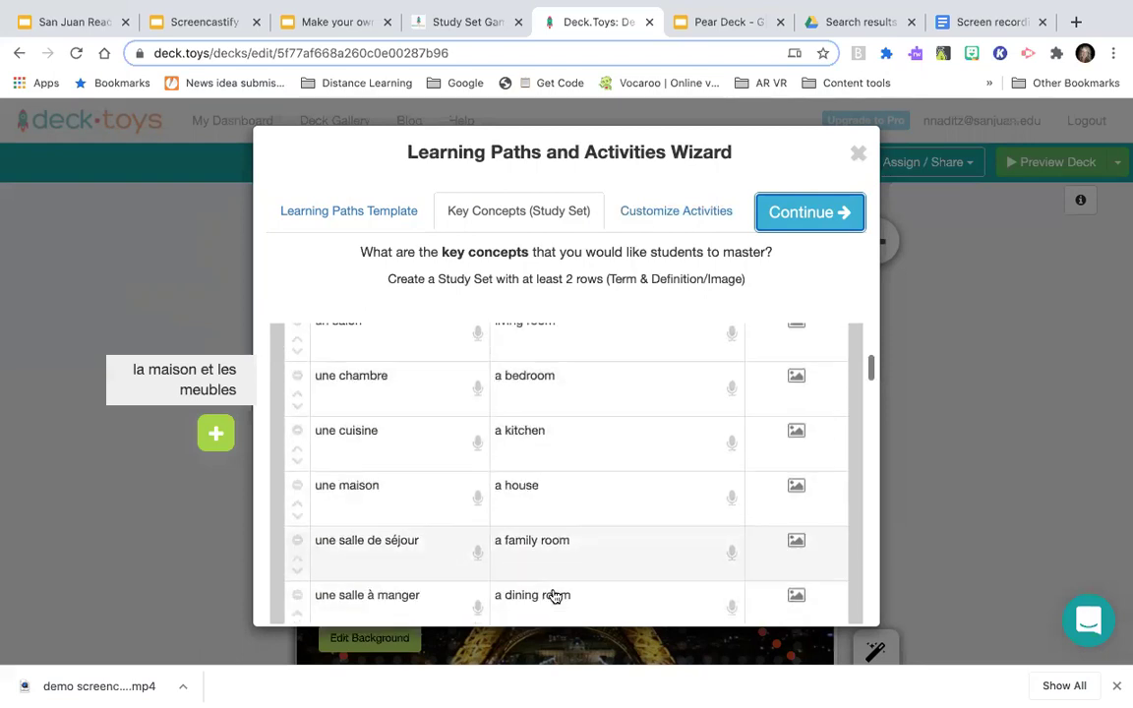
scroll(576, 533, "up", 10)
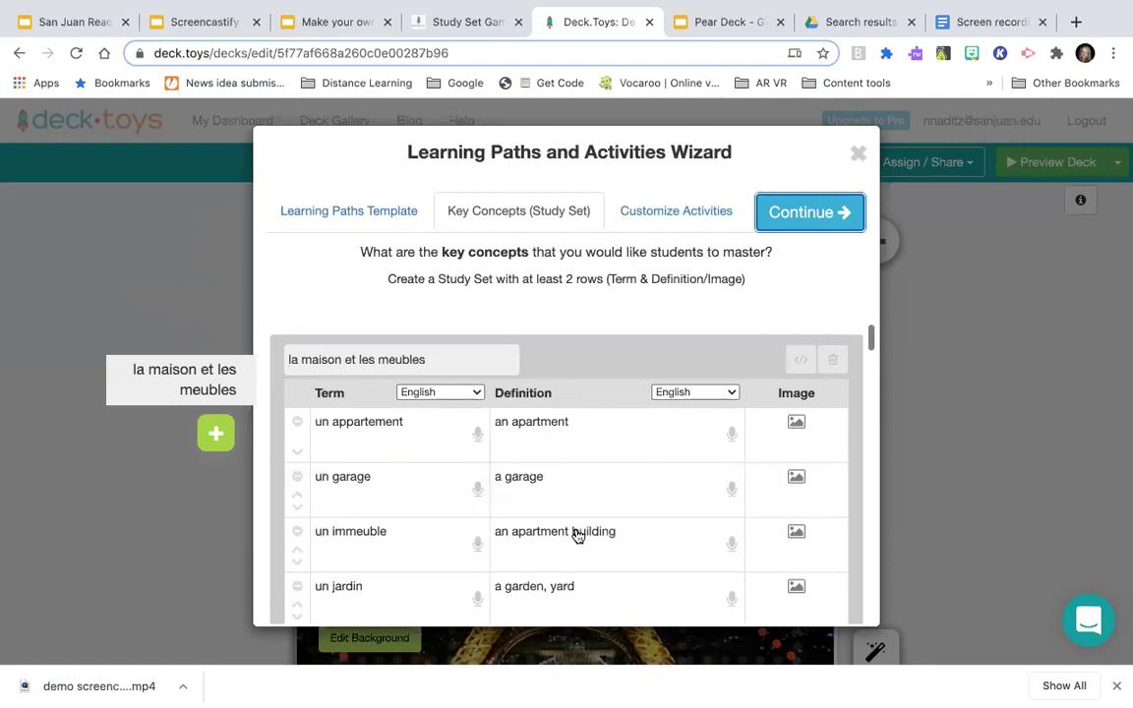
- Add a Google Image Search picture of the multi-storey apartment building to the "un appartement" row
left_click(797, 425)
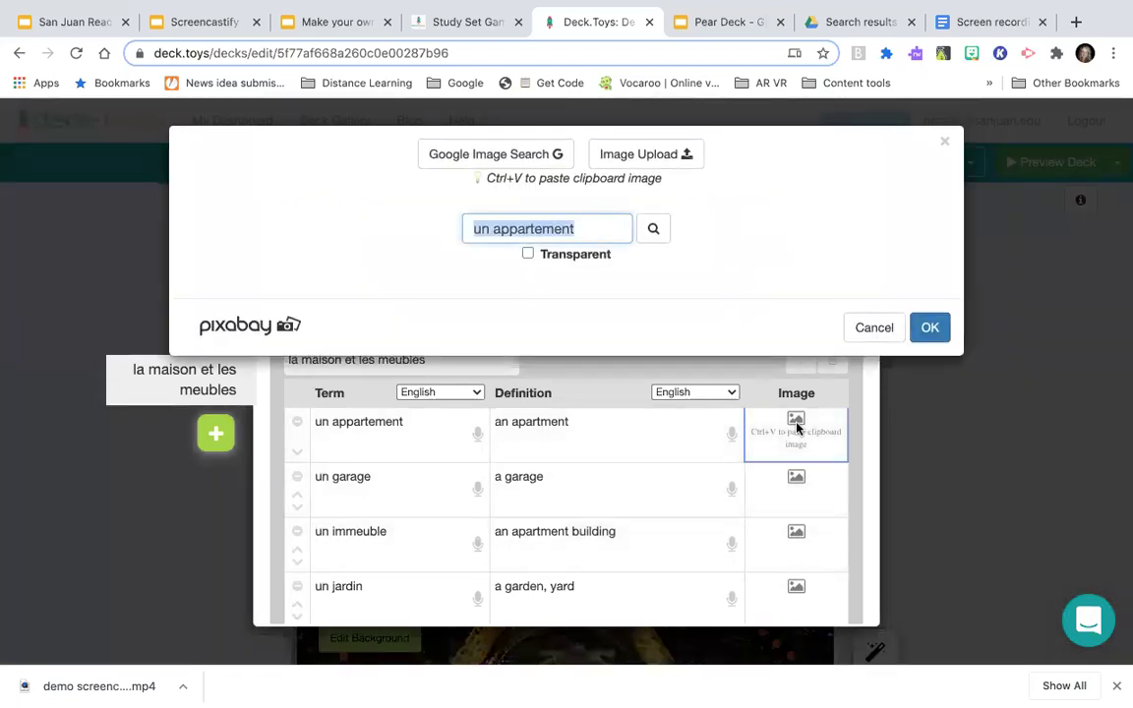
left_click(480, 155)
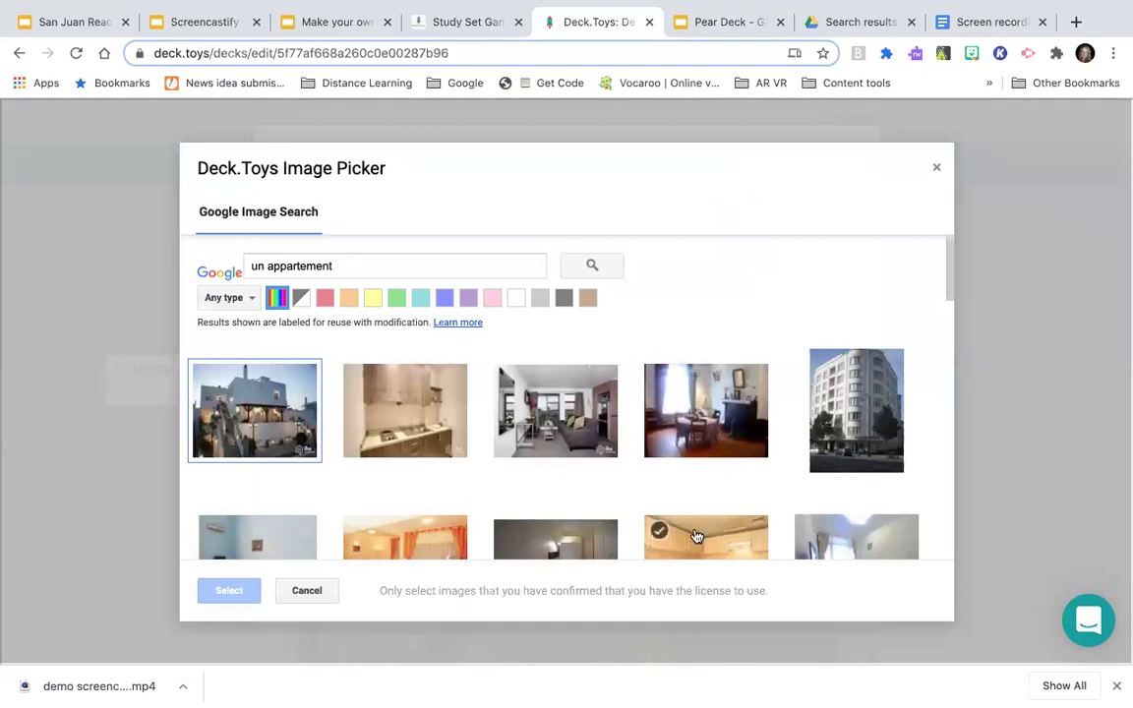
left_click(856, 411)
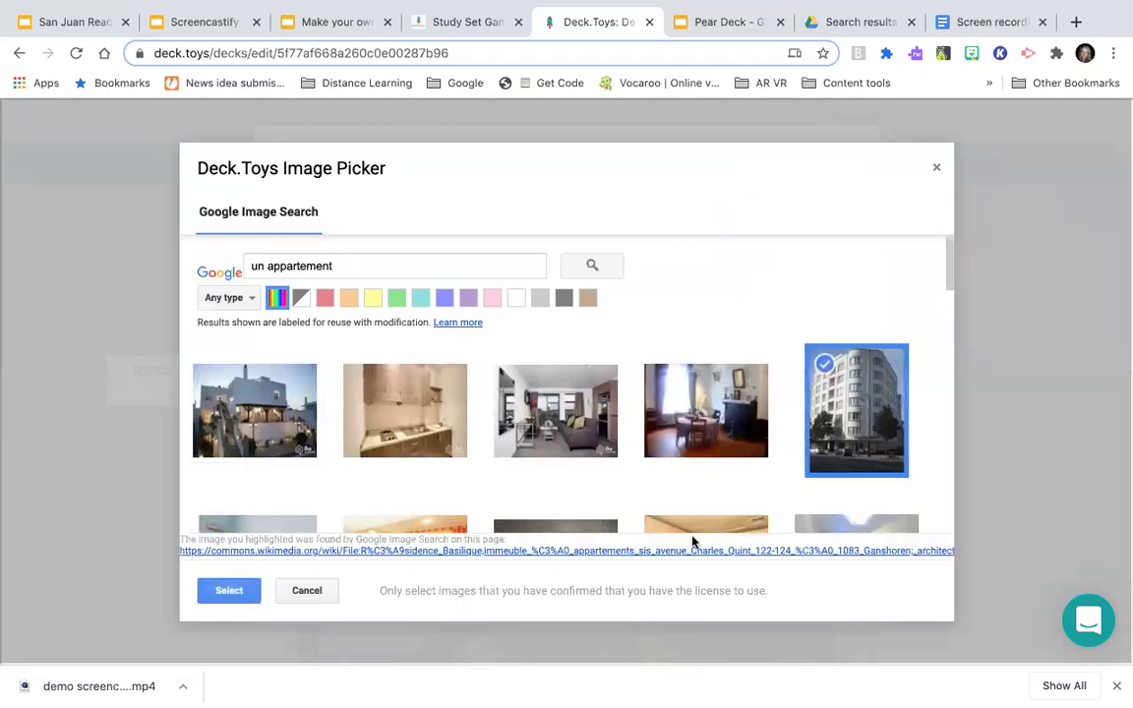
left_click(229, 591)
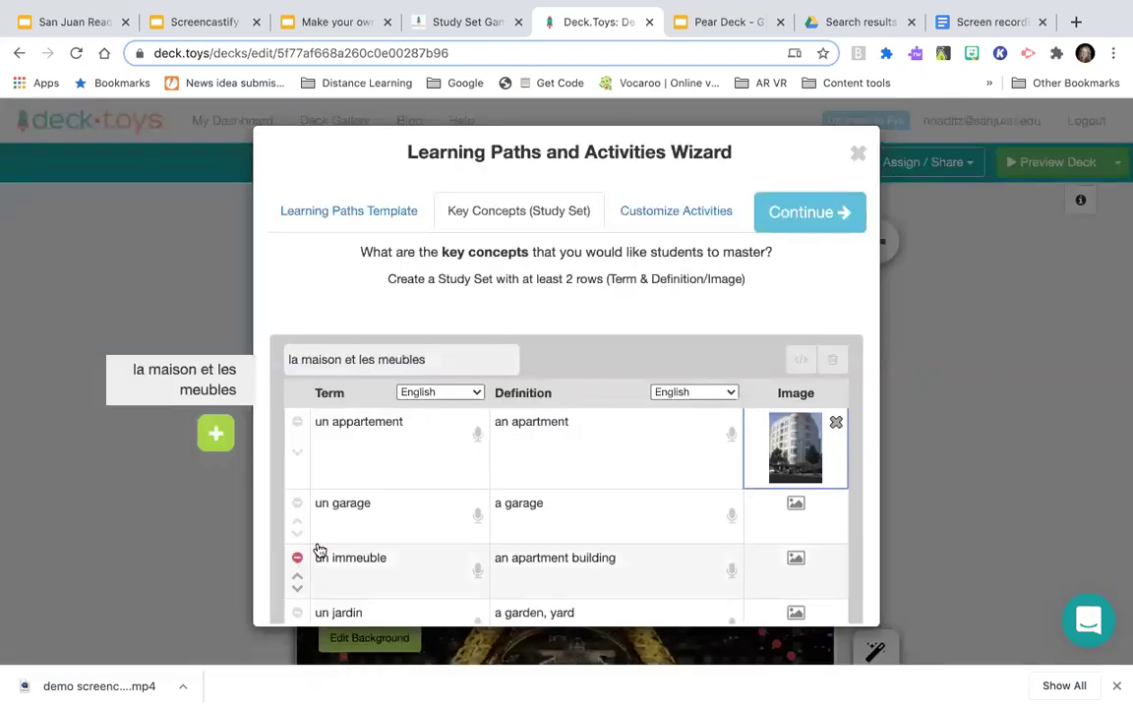
- Add a Google Image Search picture of the stone garage to the "un garage" row and remove the picture from "un appartement"
left_click(792, 505)
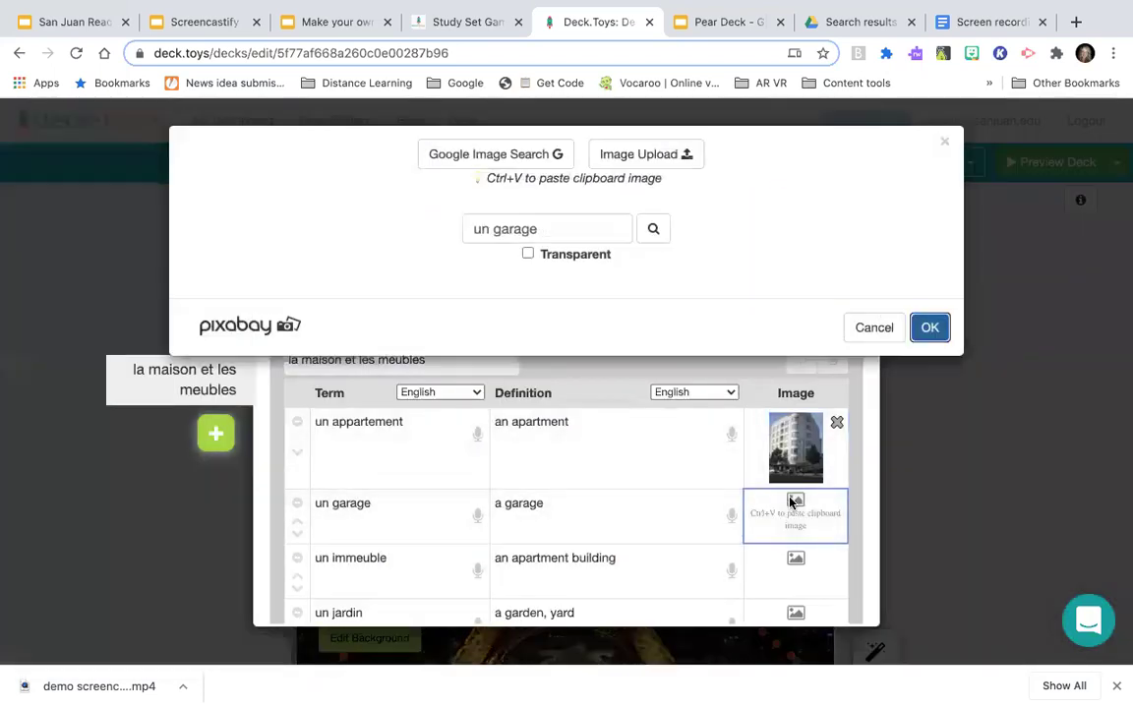
left_click(522, 156)
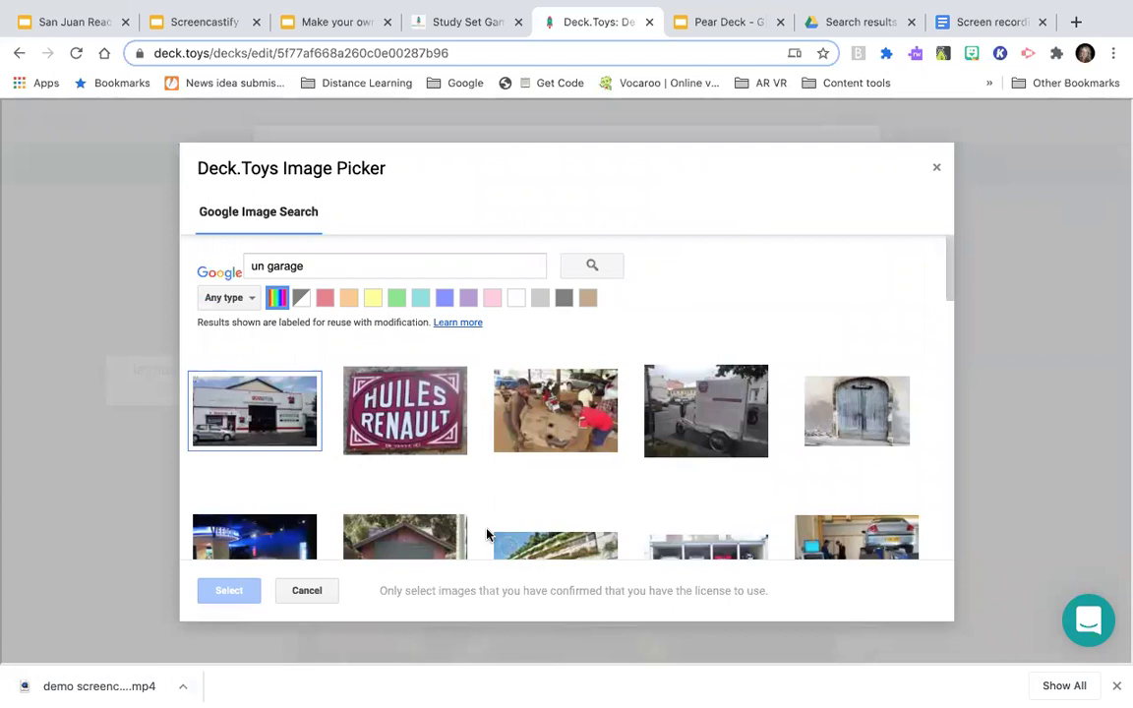
scroll(487, 534, "down", 3)
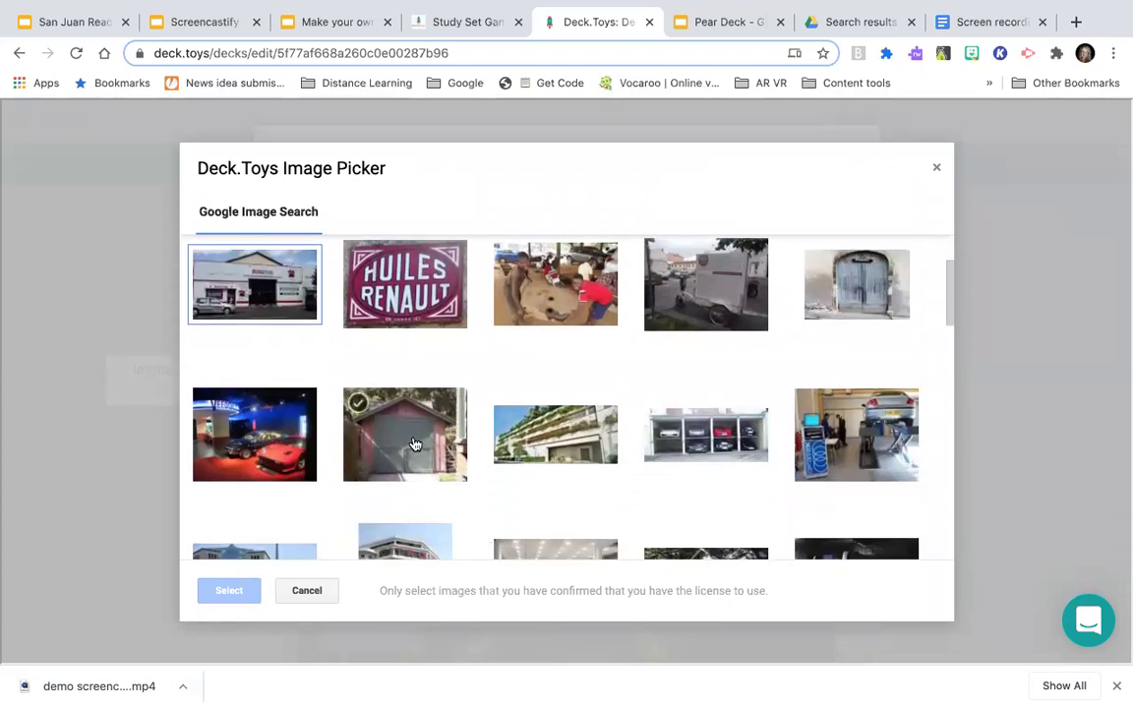
scroll(414, 445, "down", 4)
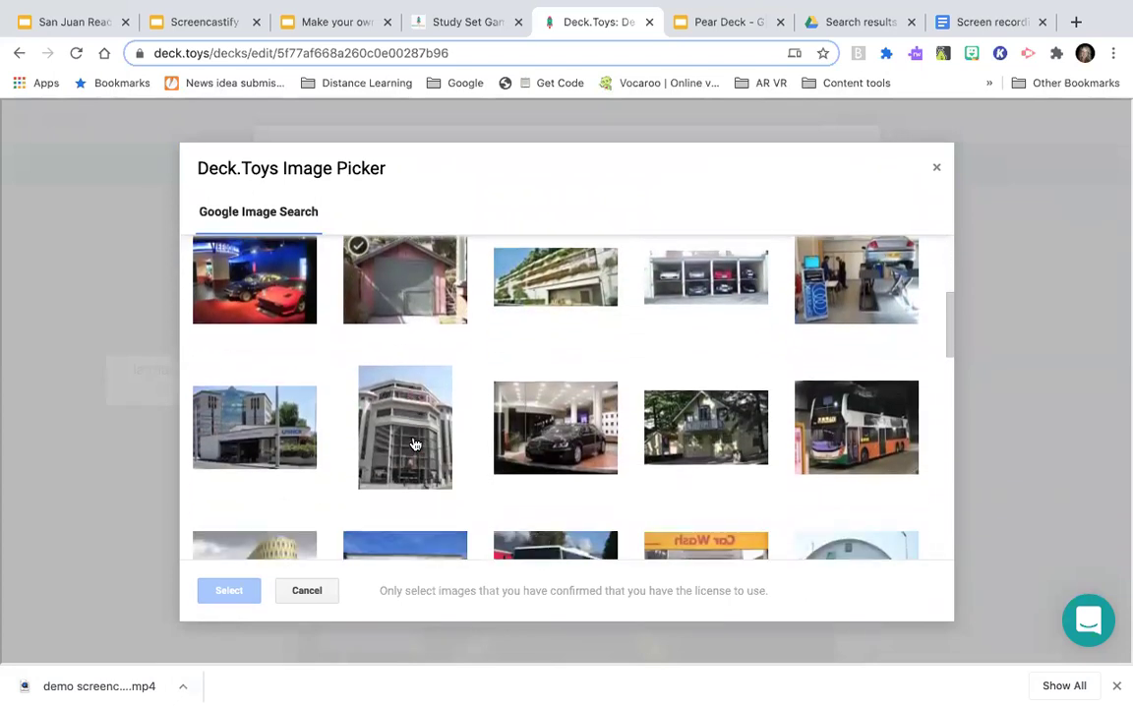
scroll(414, 444, "down", 7)
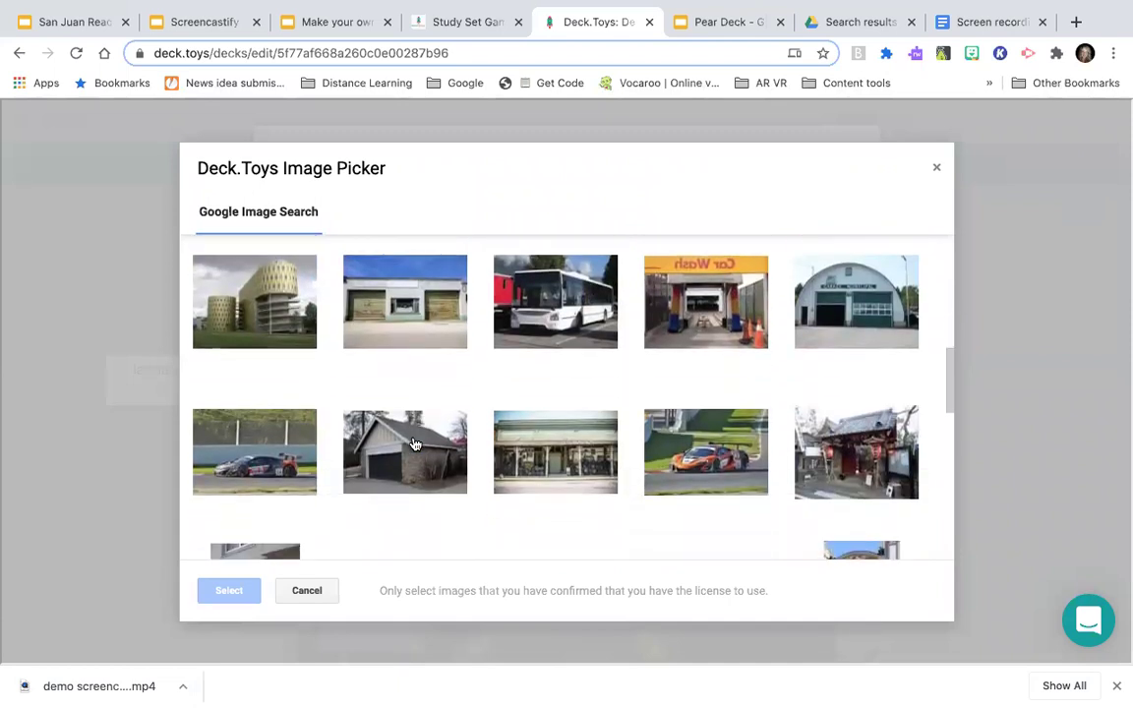
scroll(415, 445, "down", 1)
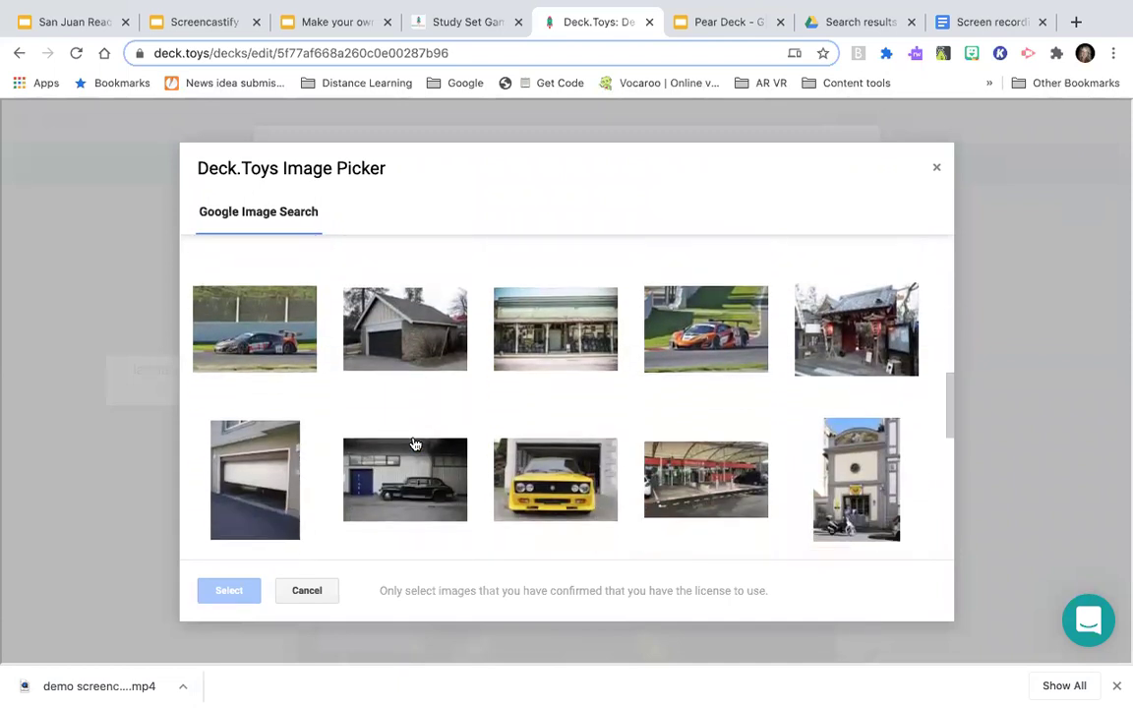
left_click(390, 363)
left_click(235, 589)
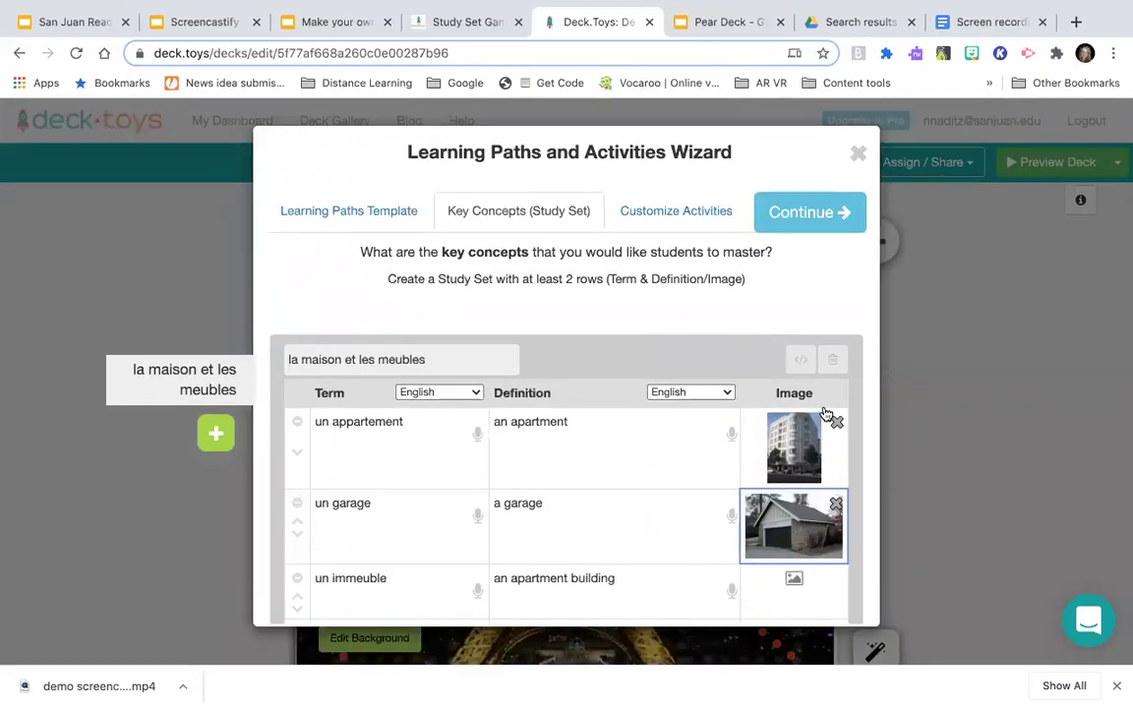
left_click(836, 422)
- Search Google Images for "immeuble" in a new browser tab
scroll(792, 473, "down", 2)
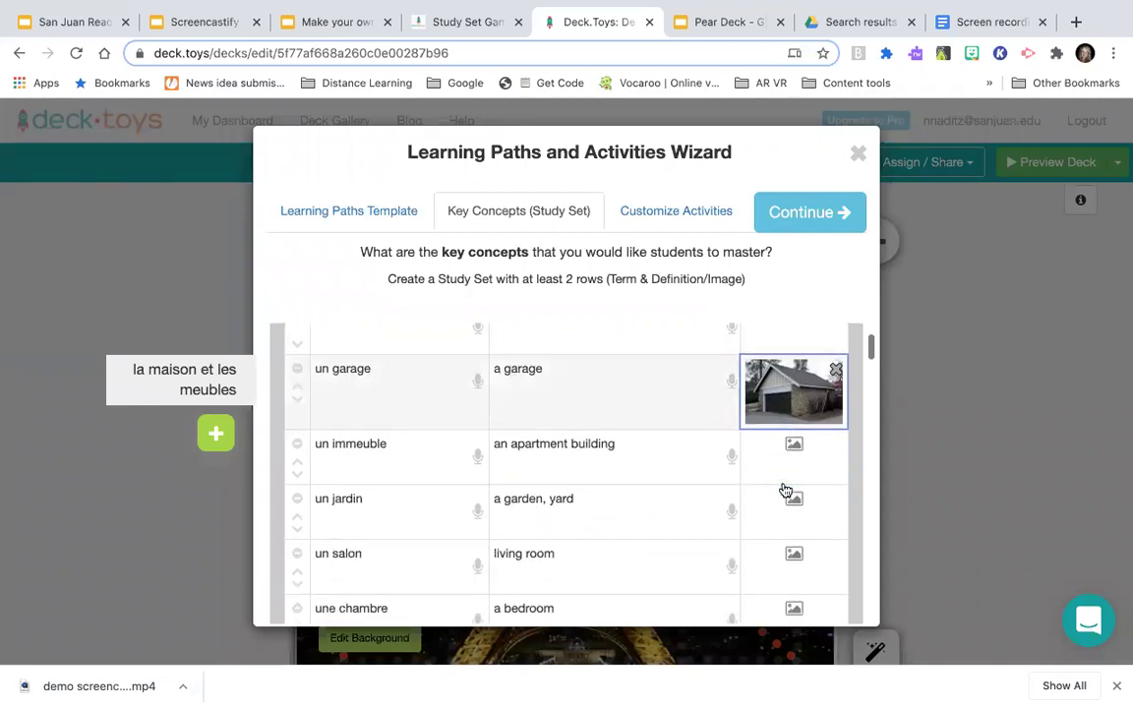
left_click(1076, 21)
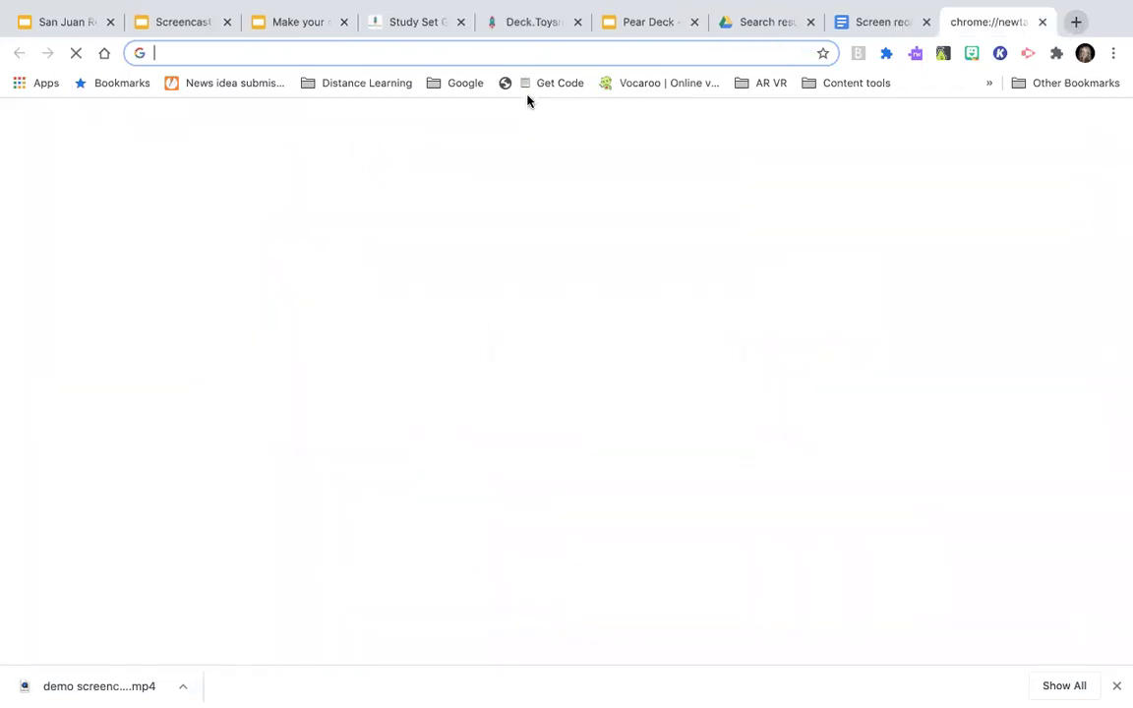
type("immeuble")
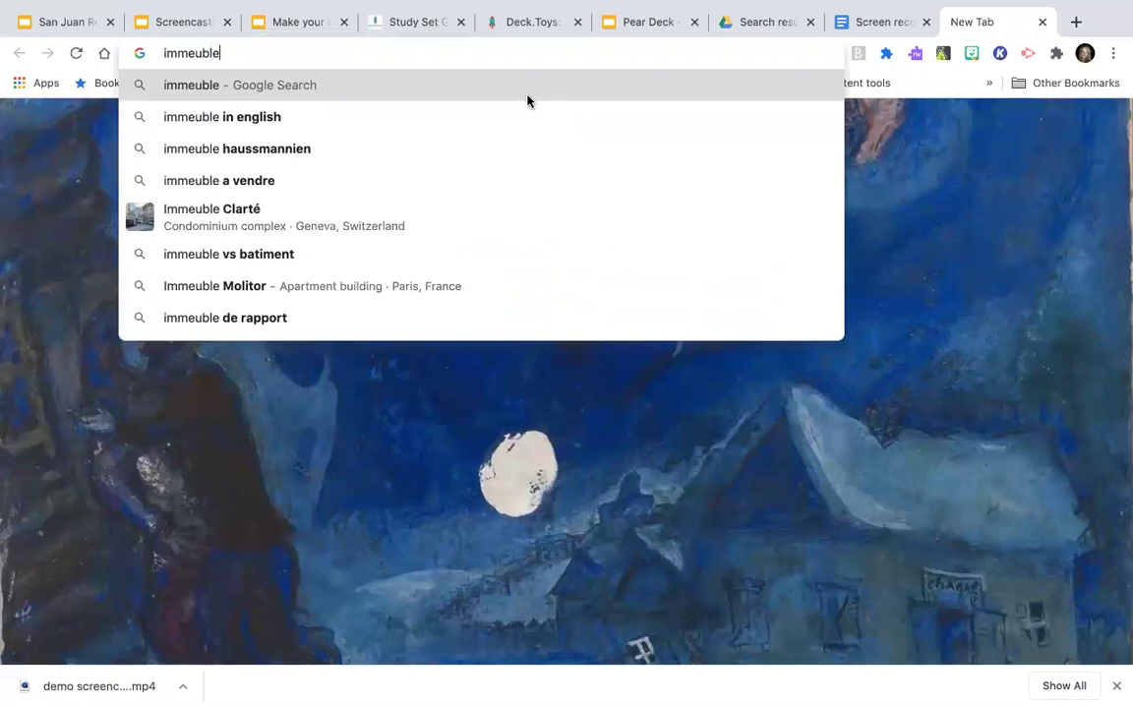
key("Return")
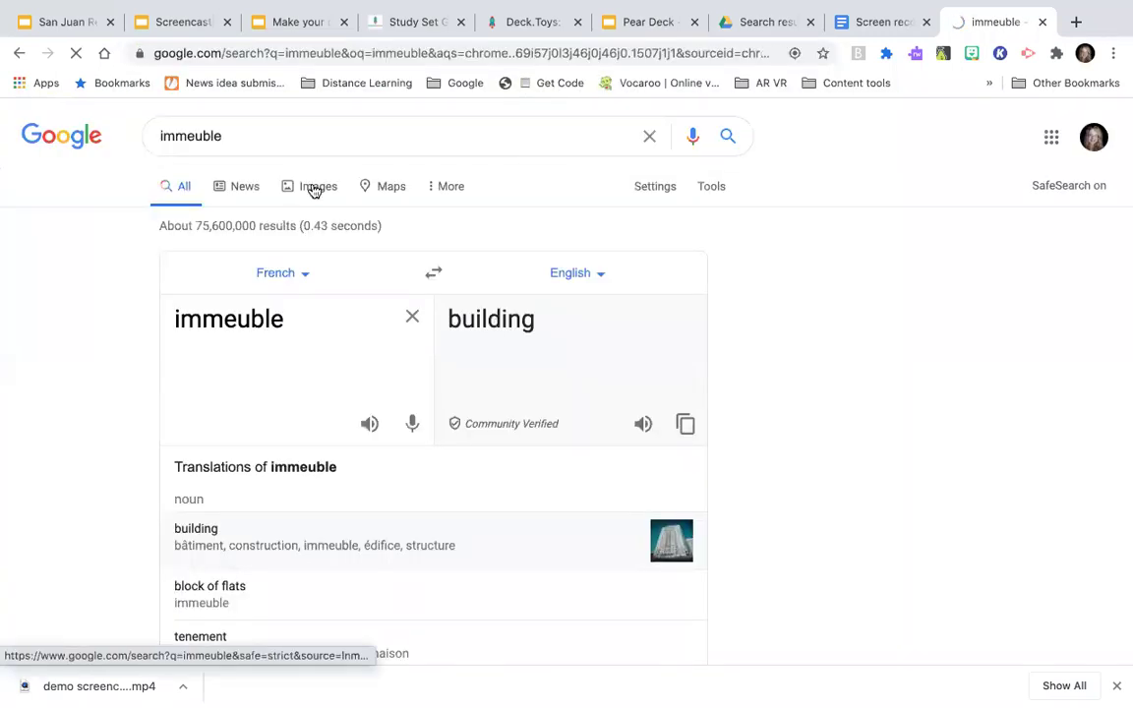
left_click(315, 188)
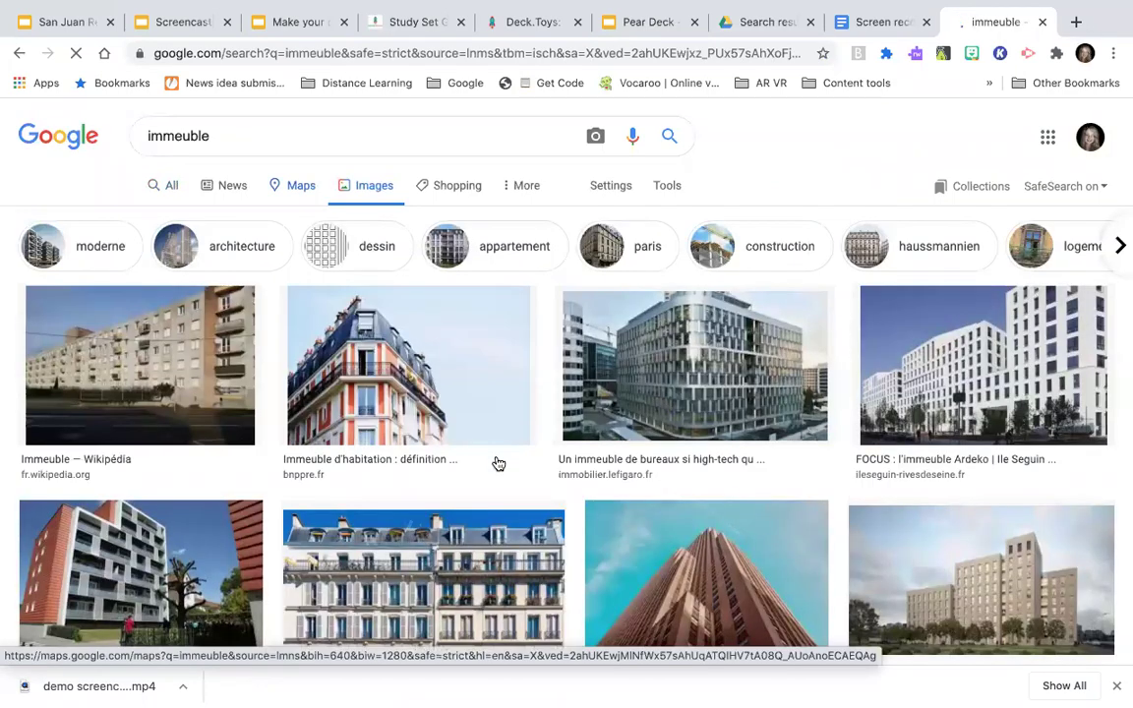
- Restrict the "immeuble" image results to Creative Commons licenses through Google's advanced search
left_click(612, 192)
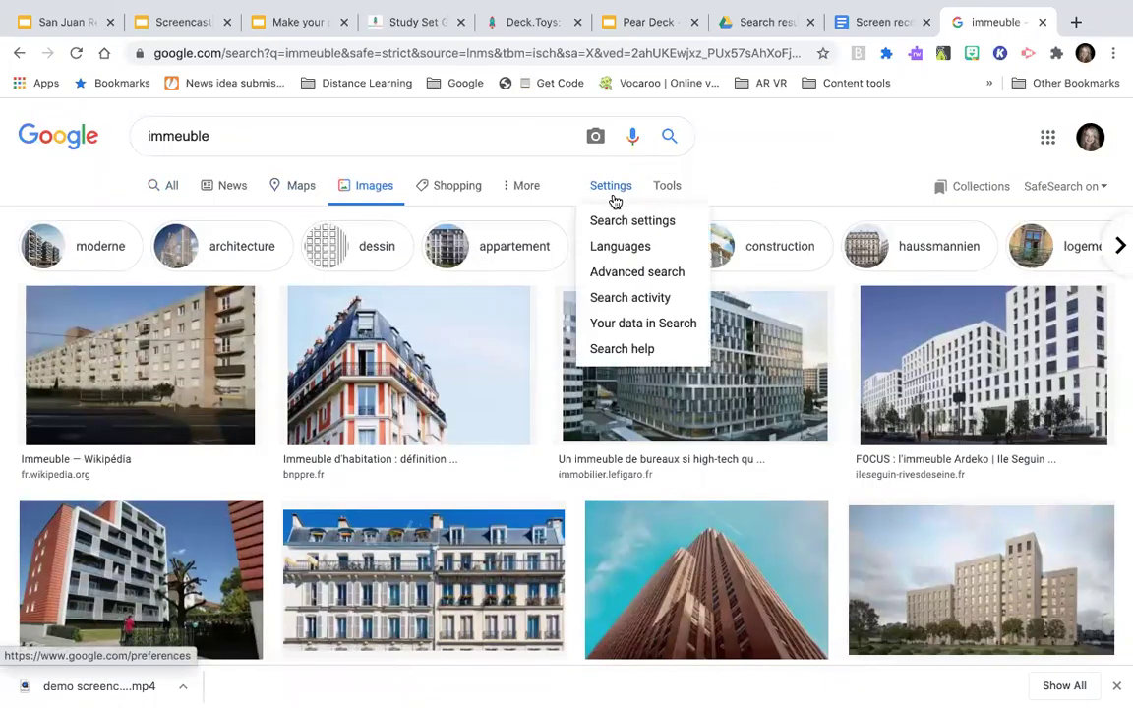
left_click(629, 272)
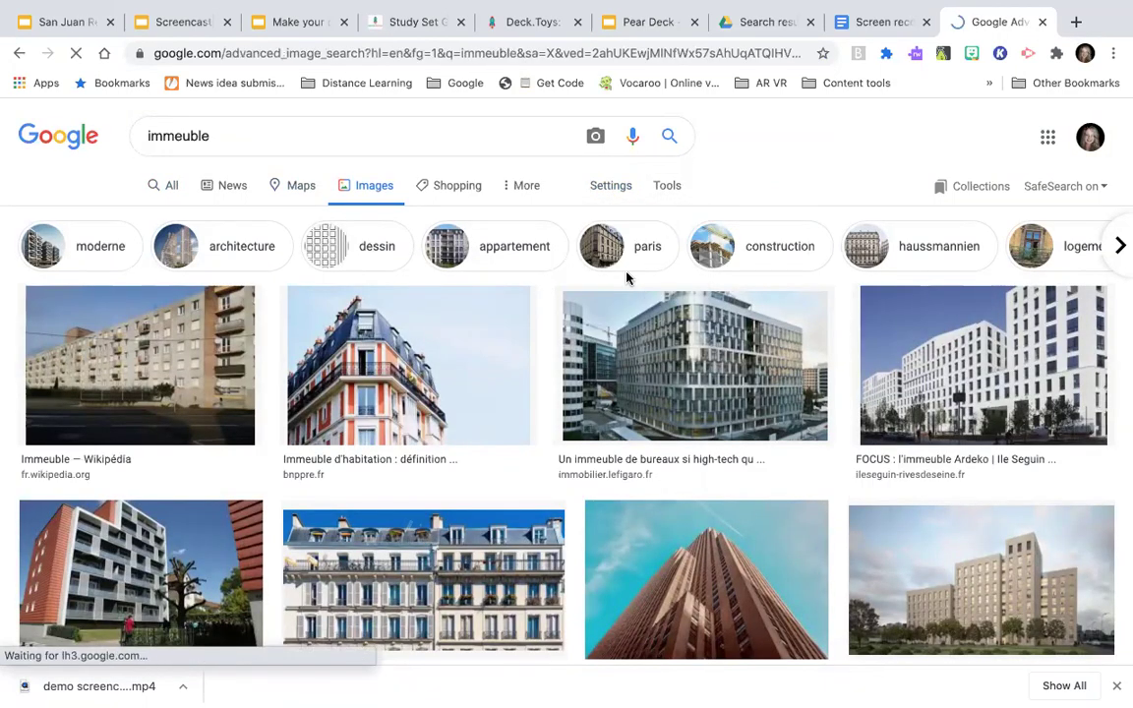
scroll(436, 382, "down", 4)
scroll(436, 382, "down", 1)
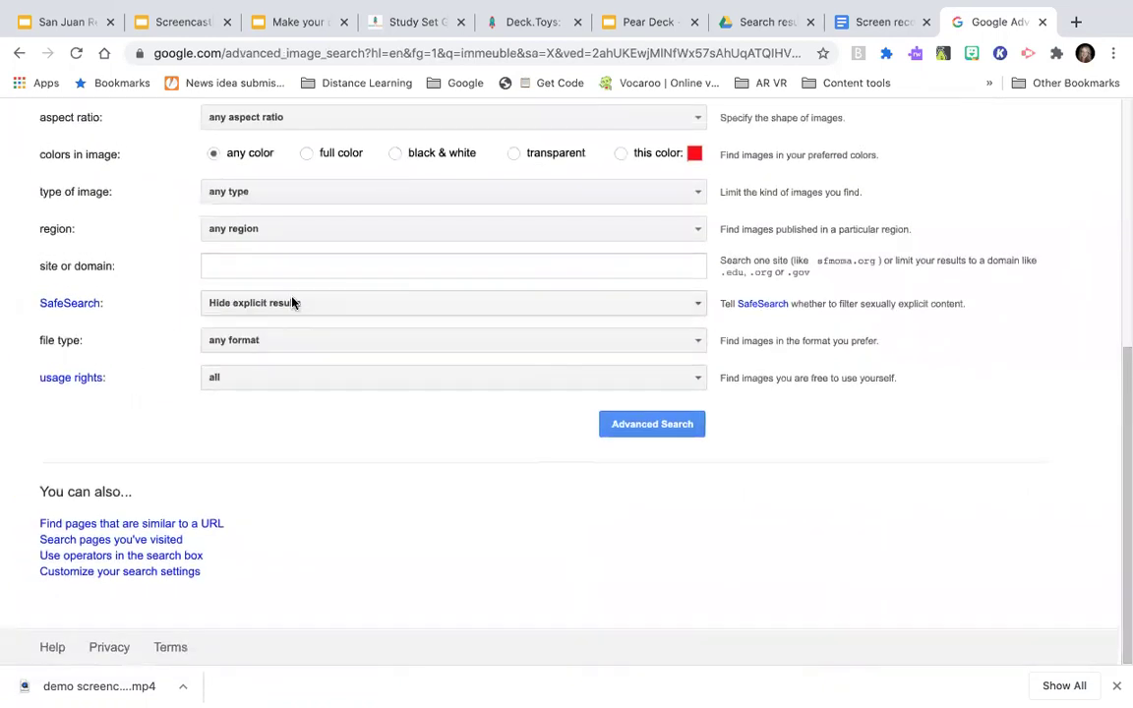
left_click(235, 374)
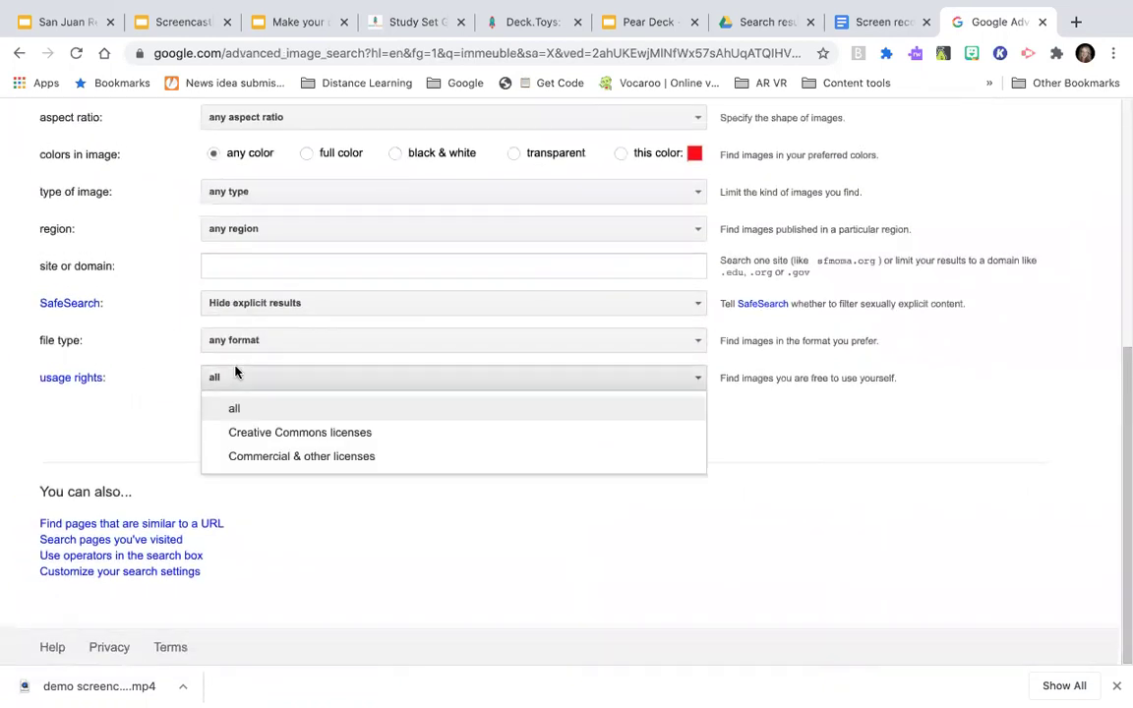
left_click(264, 433)
left_click(635, 436)
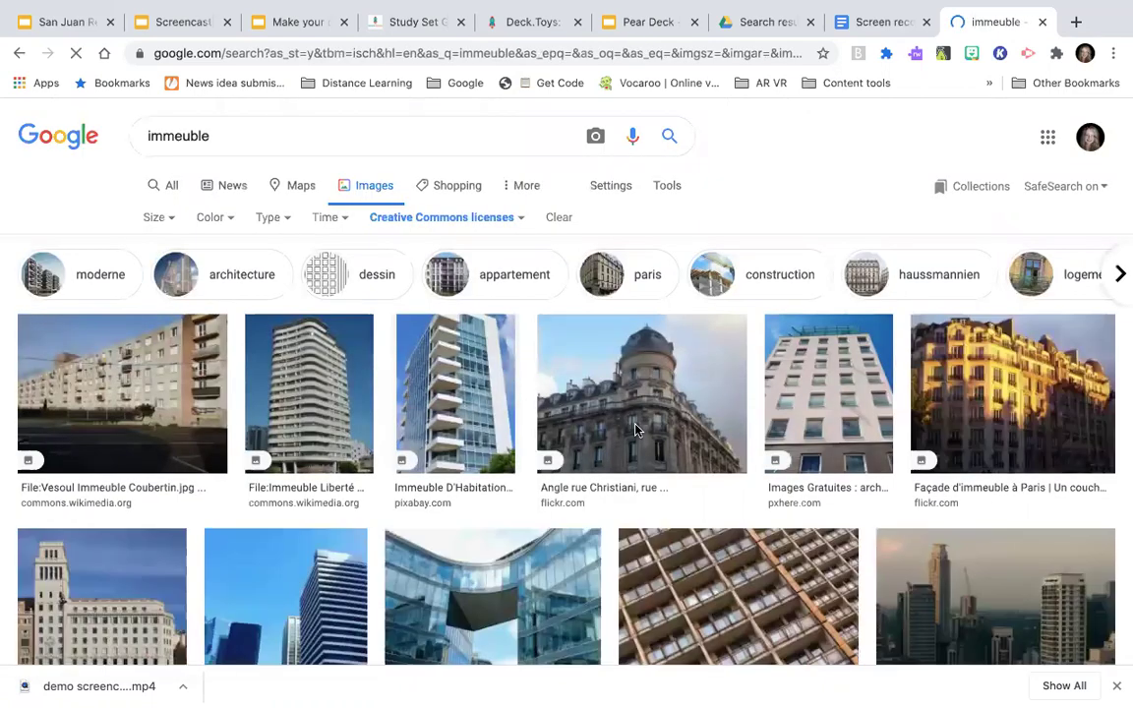
- Open the Pixabay page of the "Façade D'Immeuble Windows Paris" photo and capture a screenshot of the whole picture
scroll(553, 603, "down", 2)
scroll(552, 604, "down", 3)
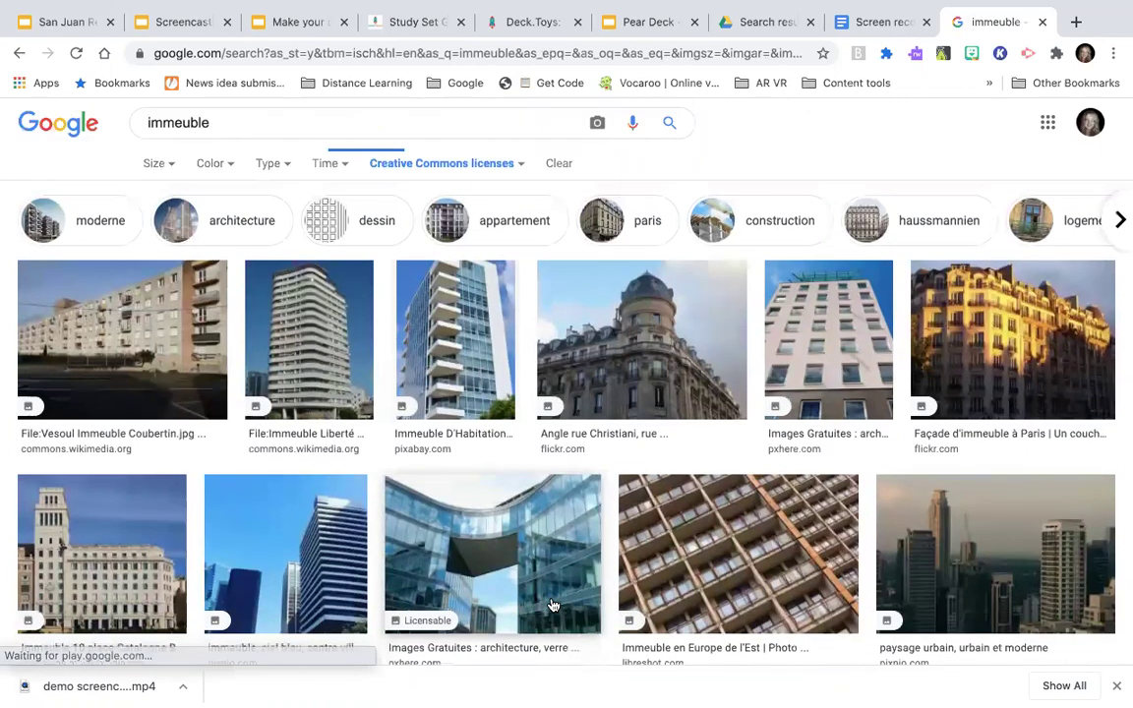
scroll(552, 604, "down", 5)
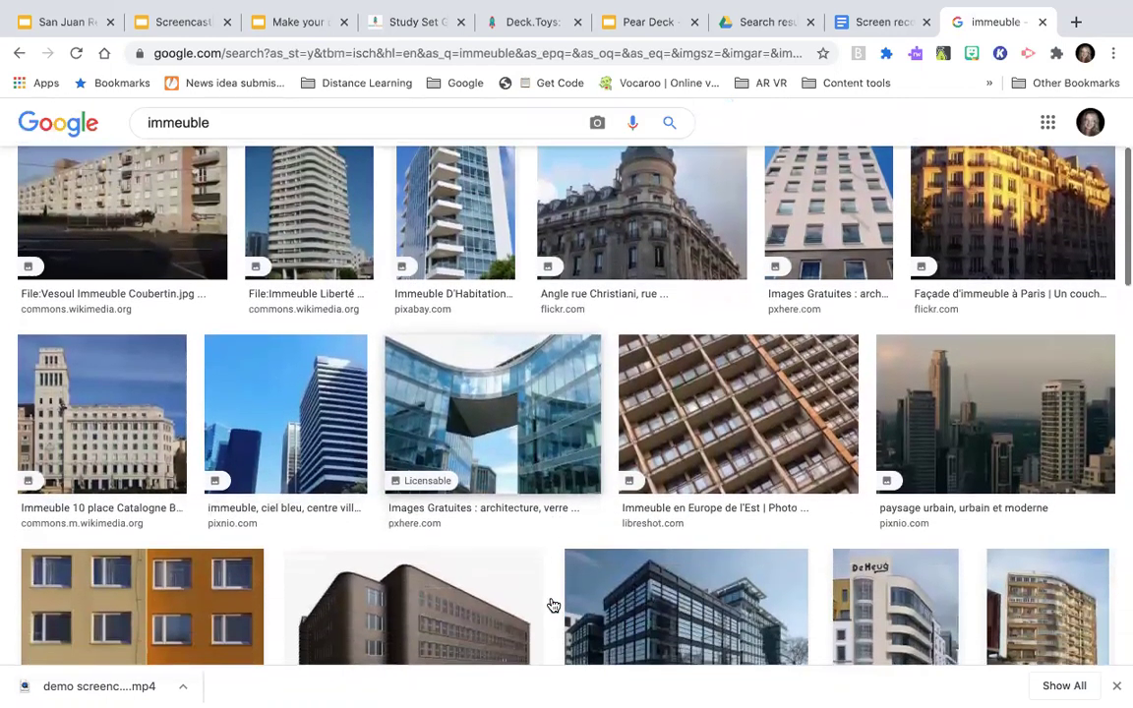
scroll(553, 604, "down", 3)
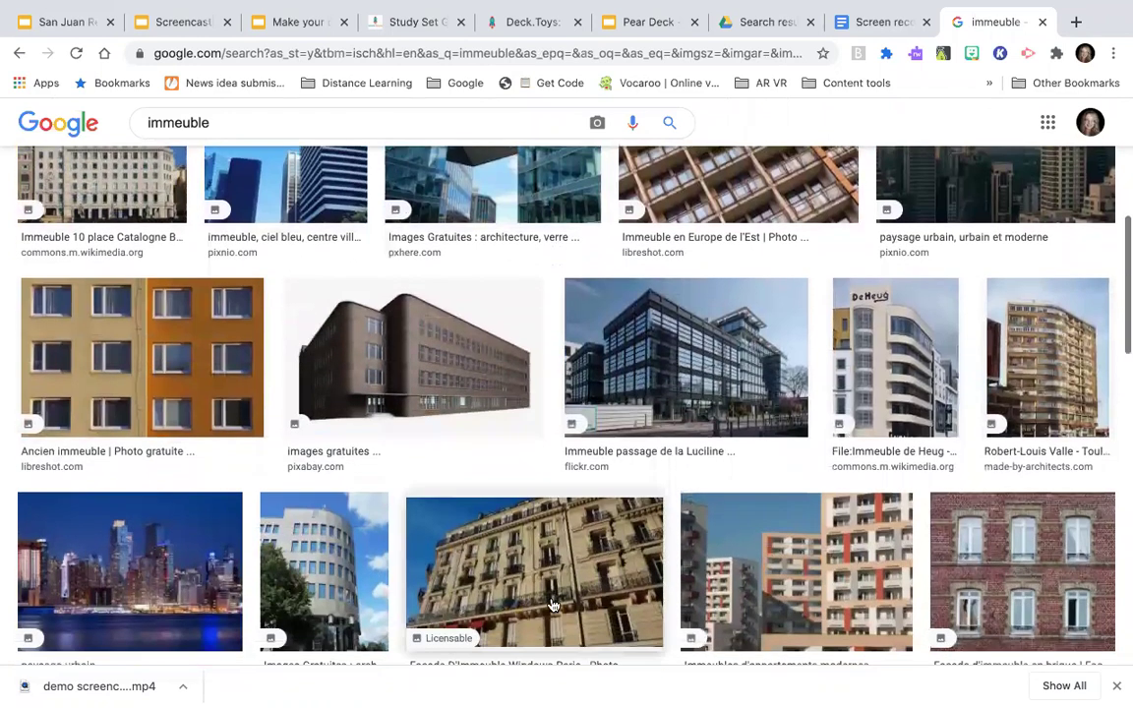
scroll(553, 604, "down", 1)
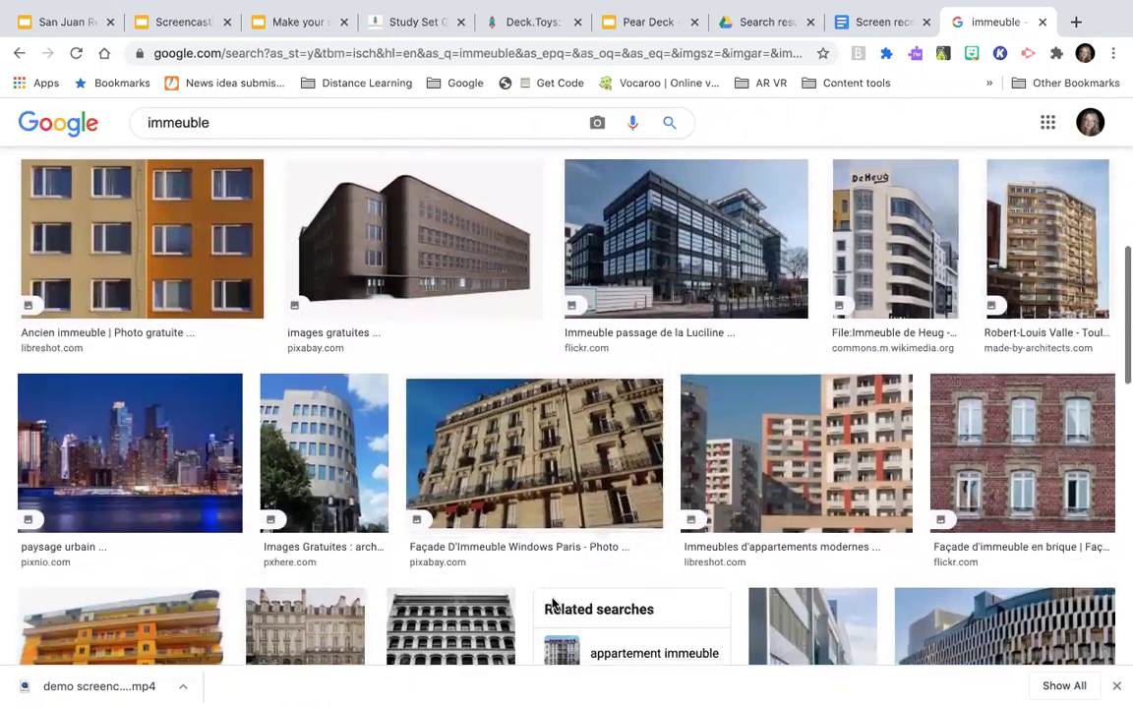
left_click(527, 414)
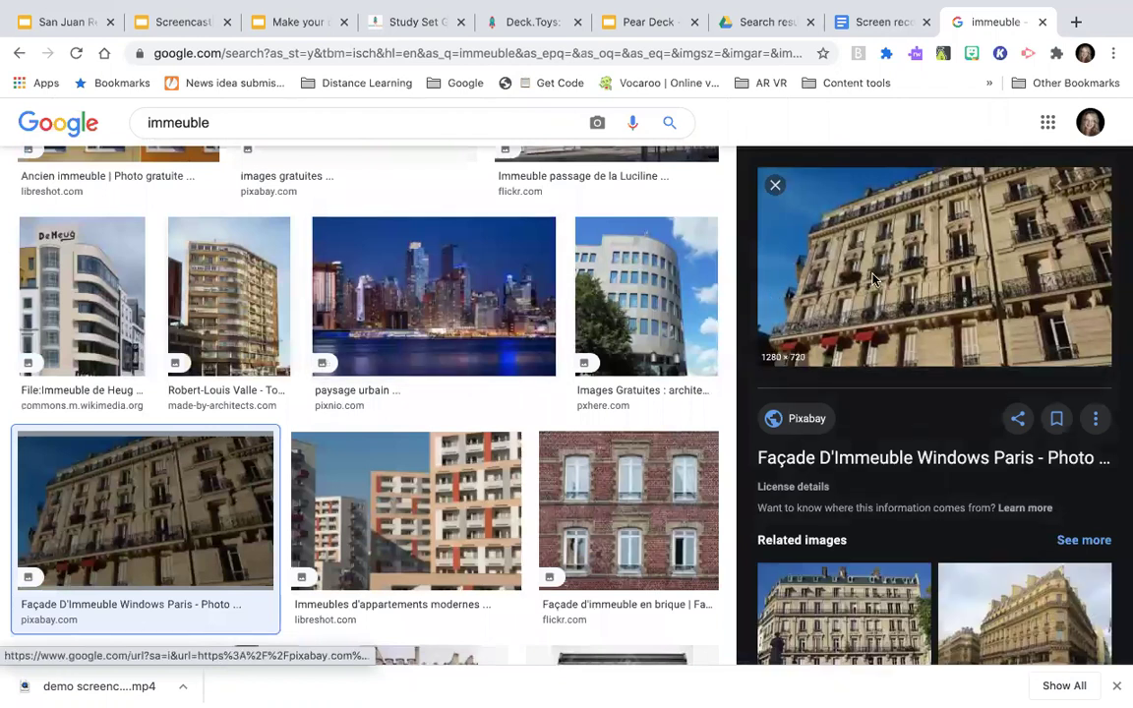
left_click(873, 282)
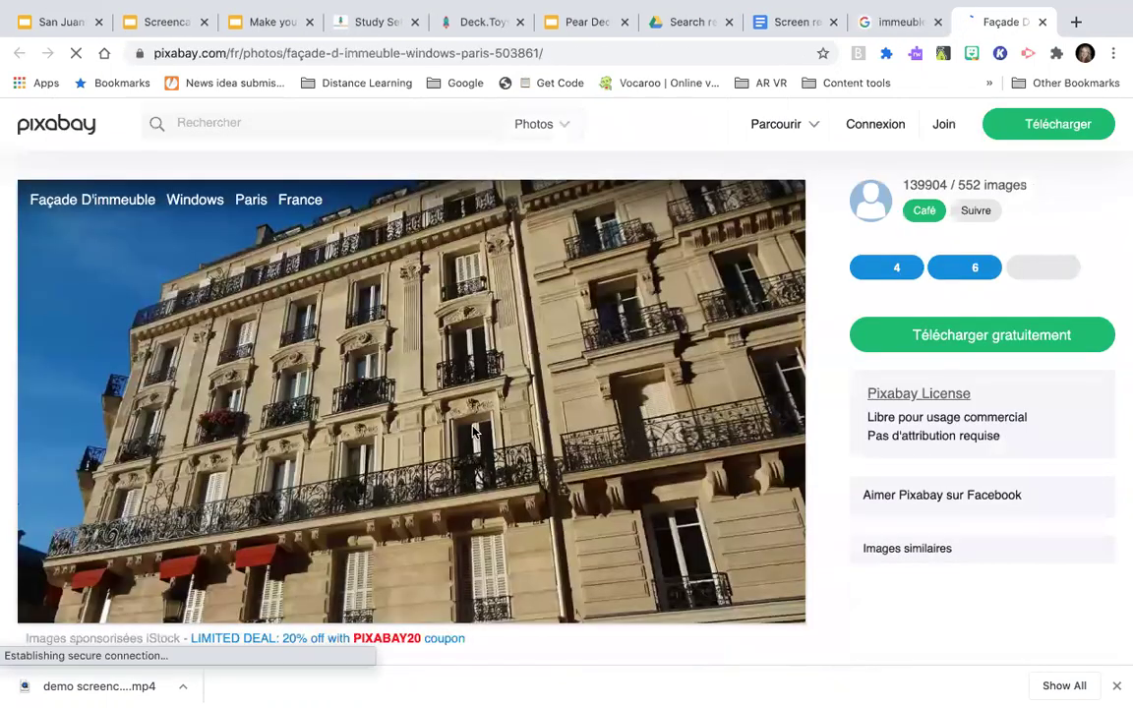
key("super+shift+4")
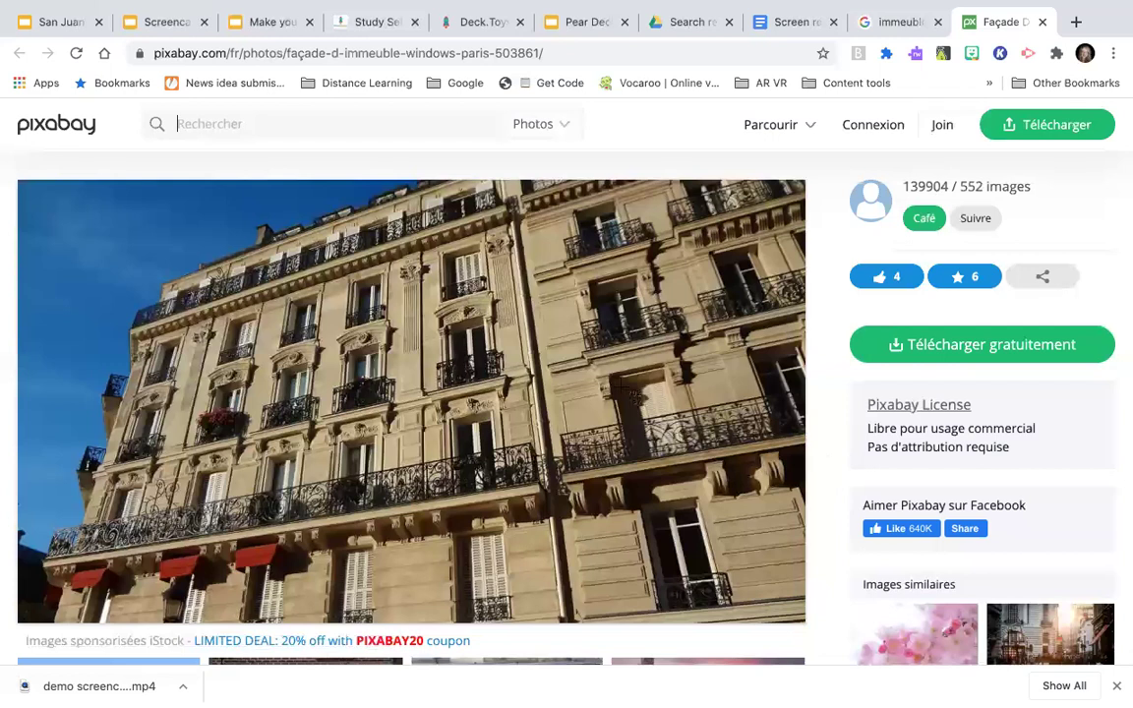
left_click_drag(21, 185, 802, 622)
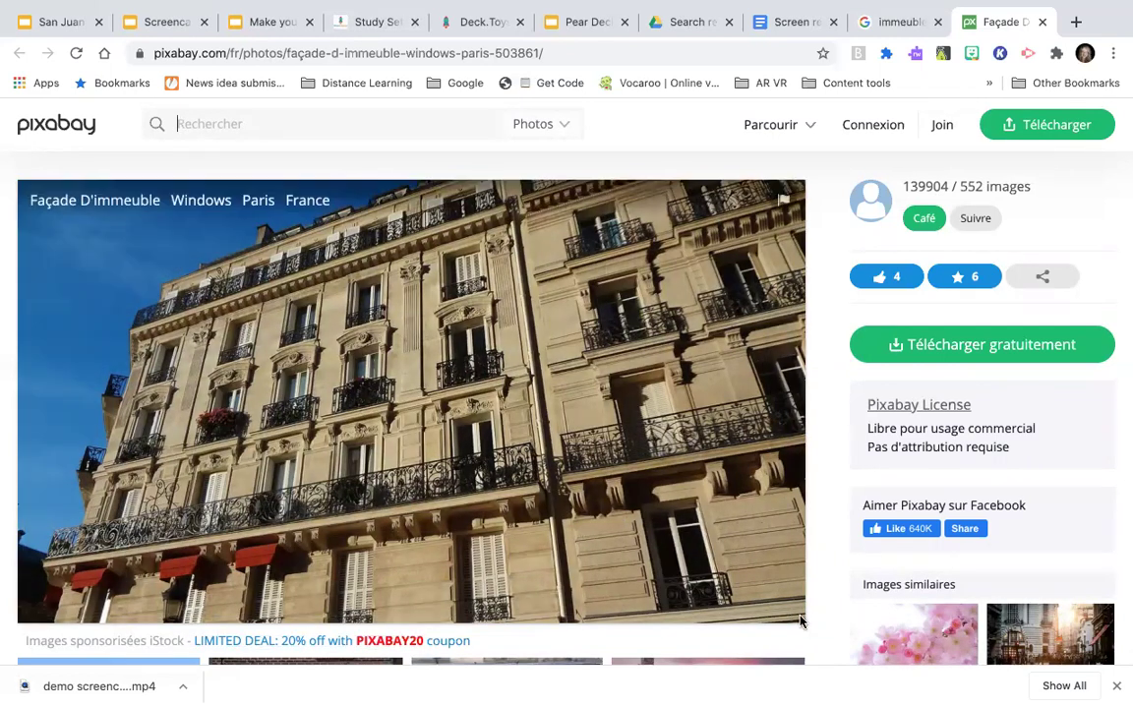
- Return to the Deck.Toys wizard and paste the captured façade picture into the "un immeuble" row
left_click(342, 24)
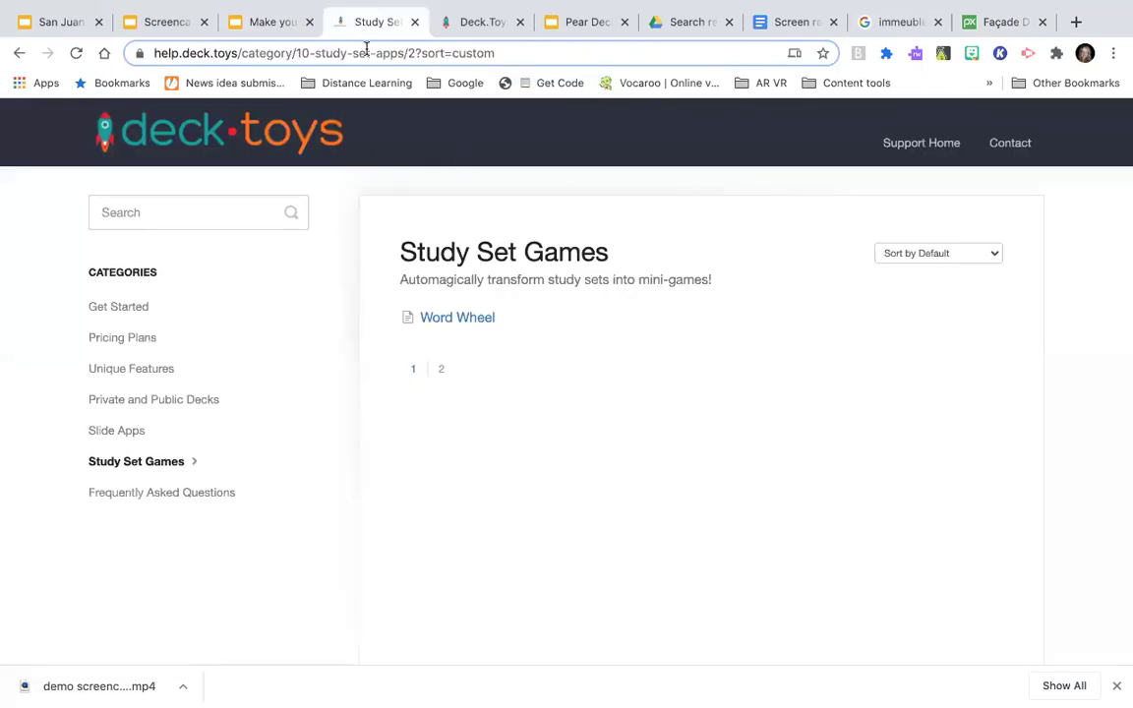
left_click(479, 26)
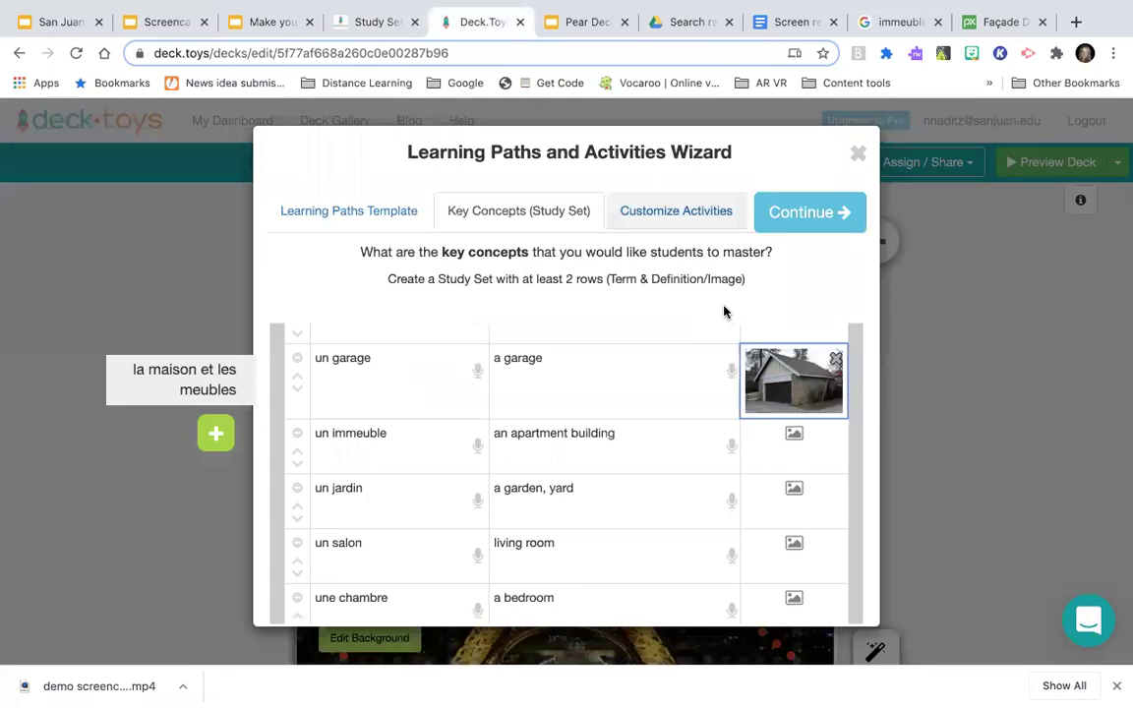
left_click(793, 433)
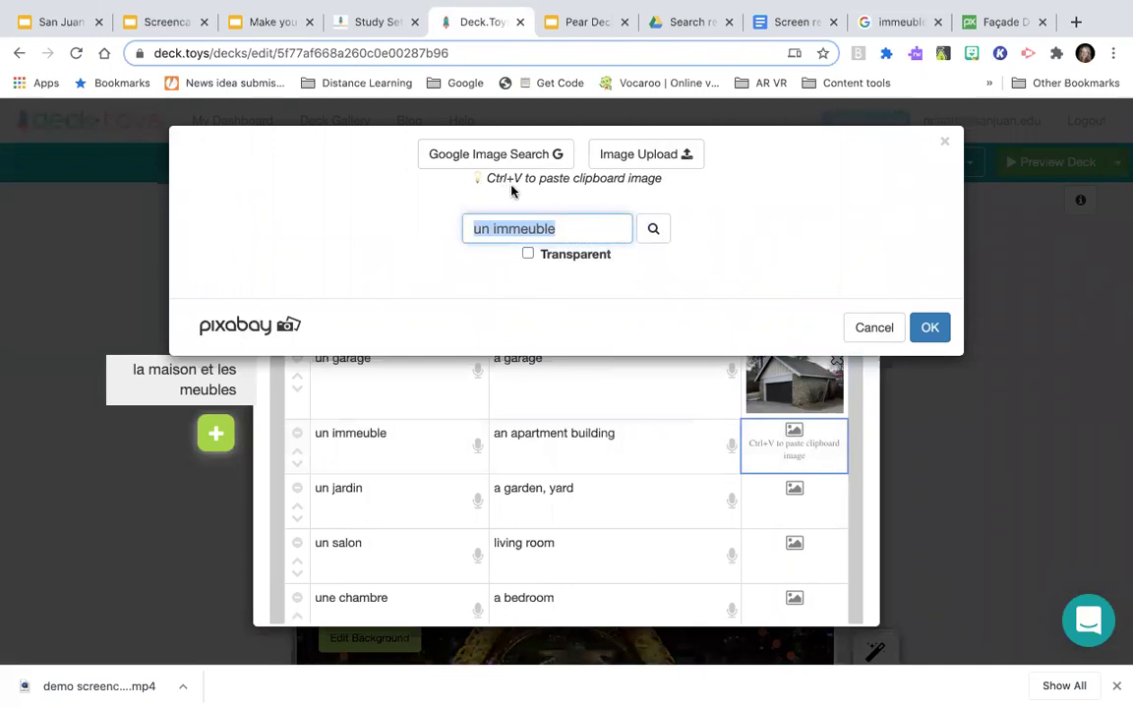
left_click(718, 246)
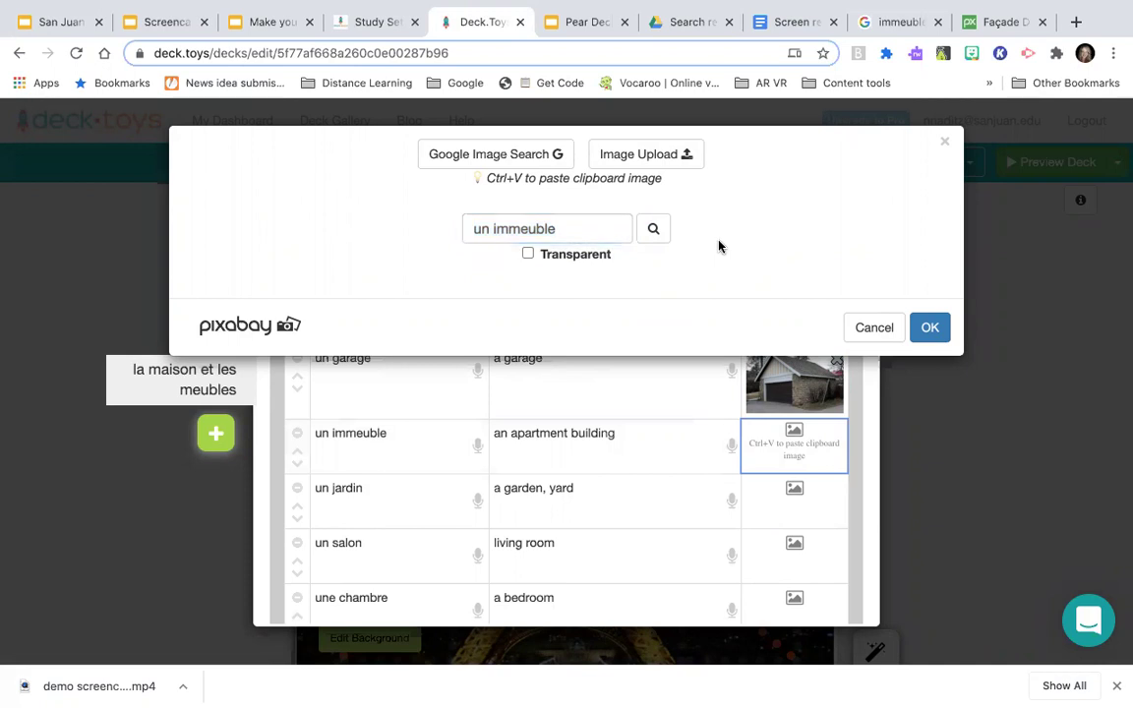
key("ctrl+v")
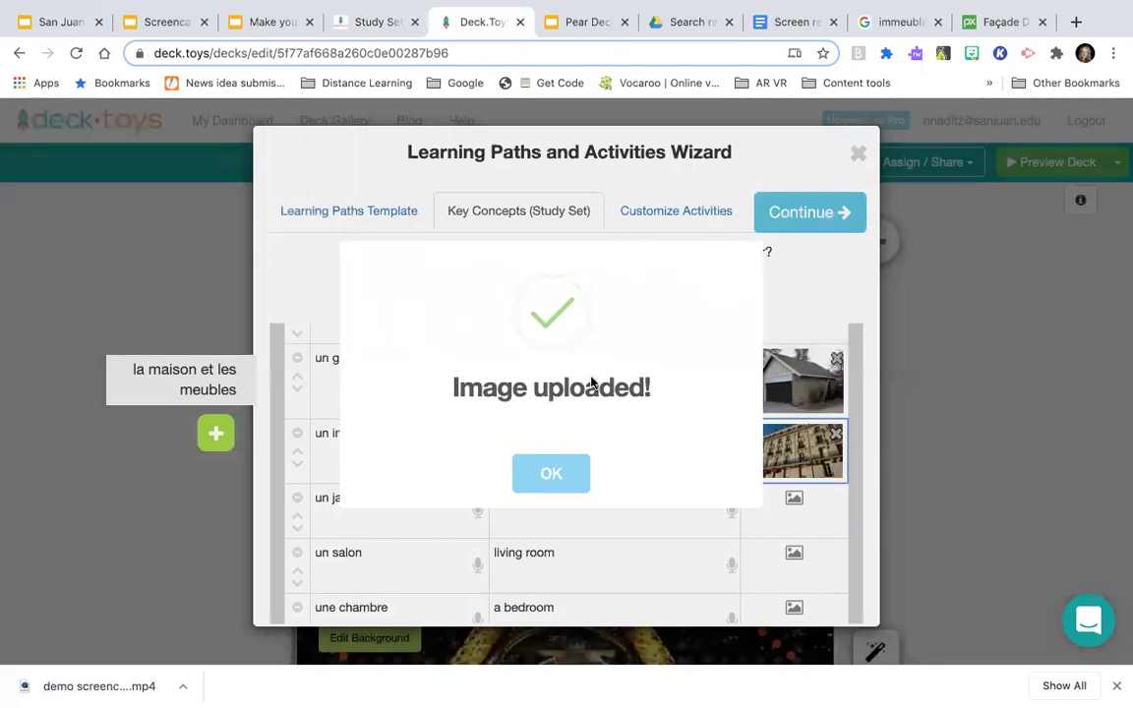
left_click(558, 473)
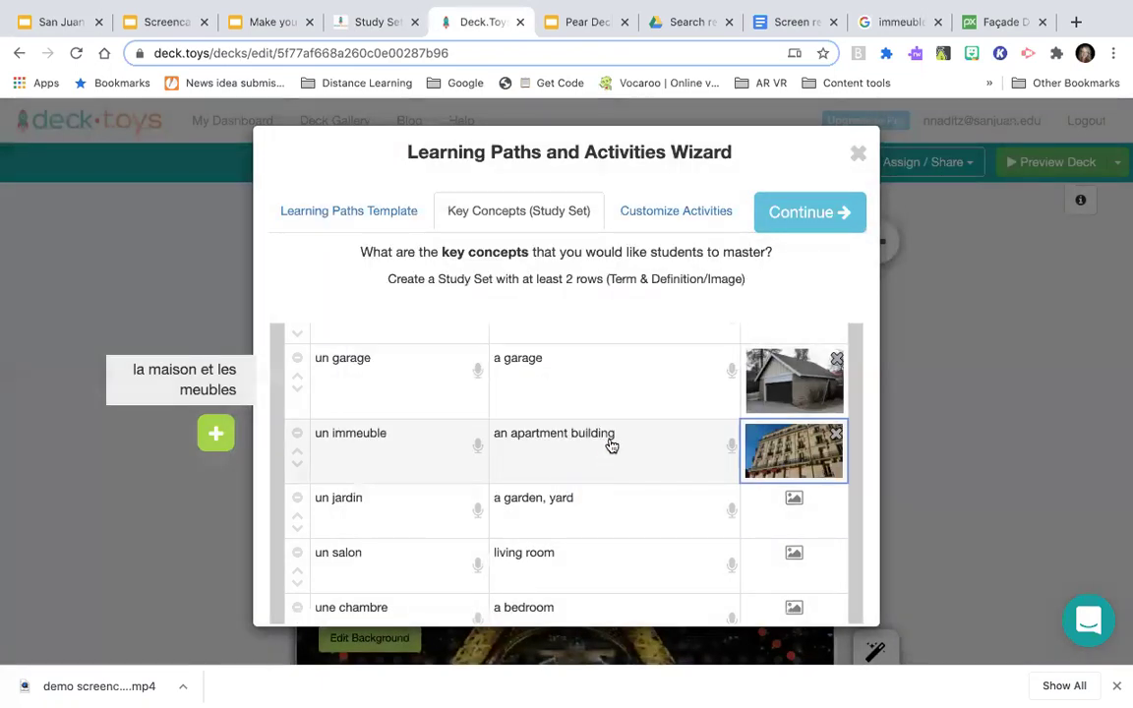
- Look over the study set rows, then advance the wizard to customizing activities and view the learning path map and signpost settings
scroll(526, 511, "down", 15)
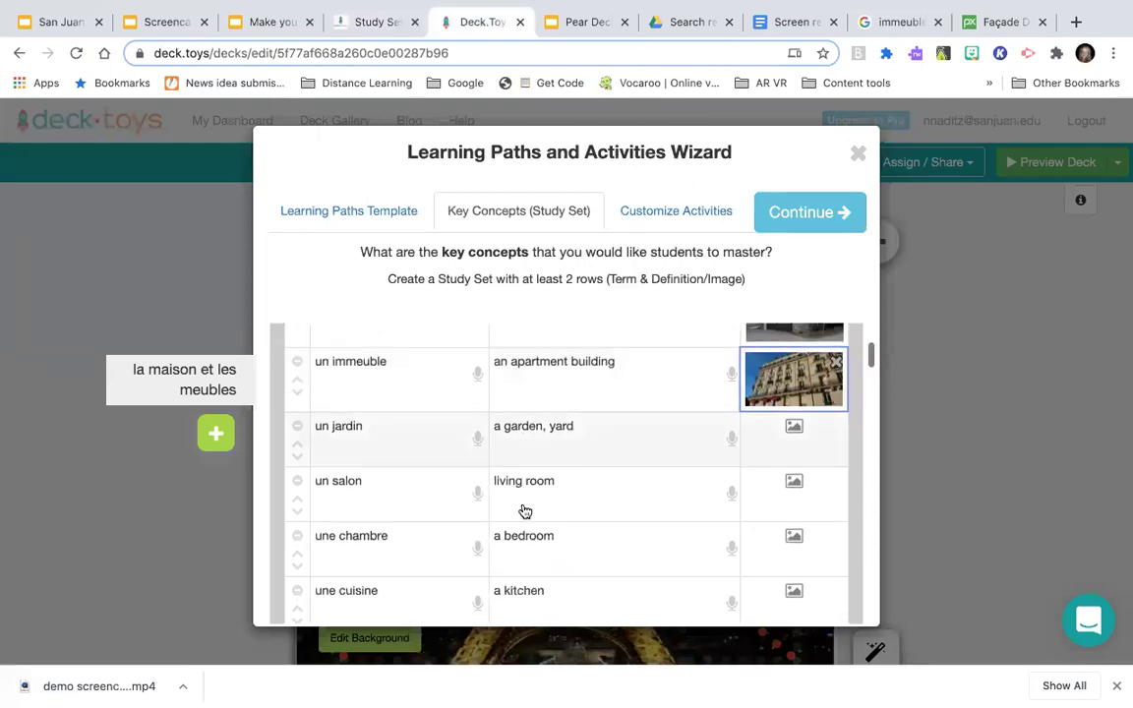
scroll(525, 506, "down", 5)
scroll(521, 472, "up", 20)
scroll(628, 513, "down", 1)
scroll(627, 513, "up", 1)
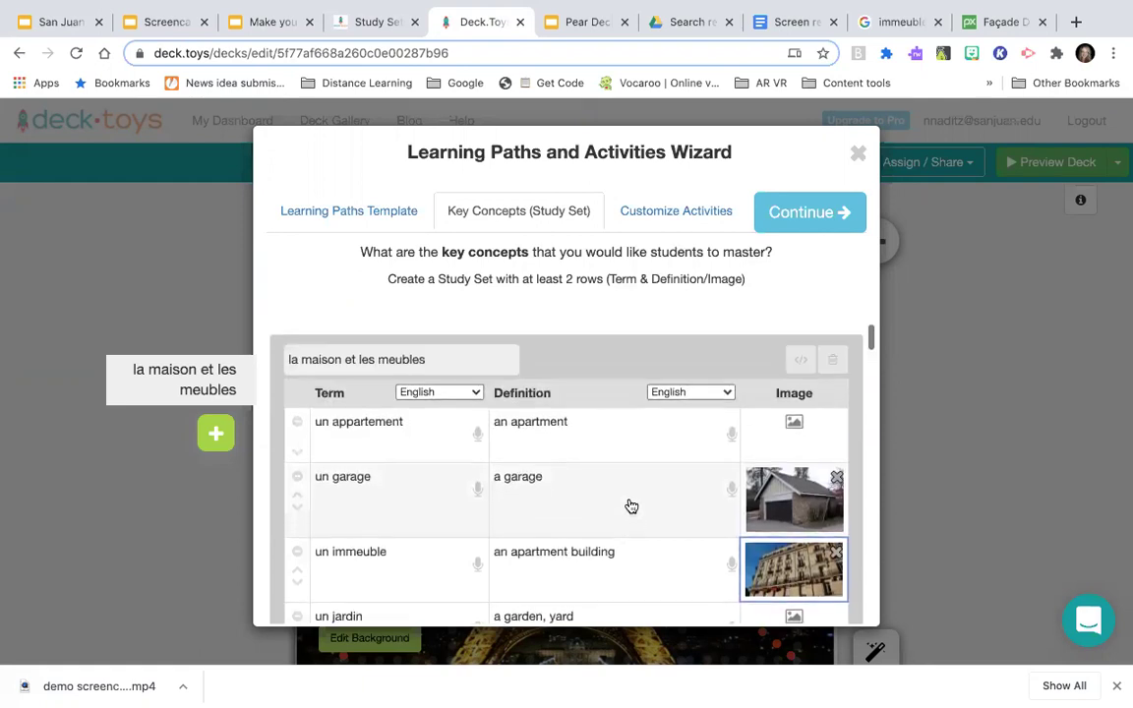
left_click(666, 217)
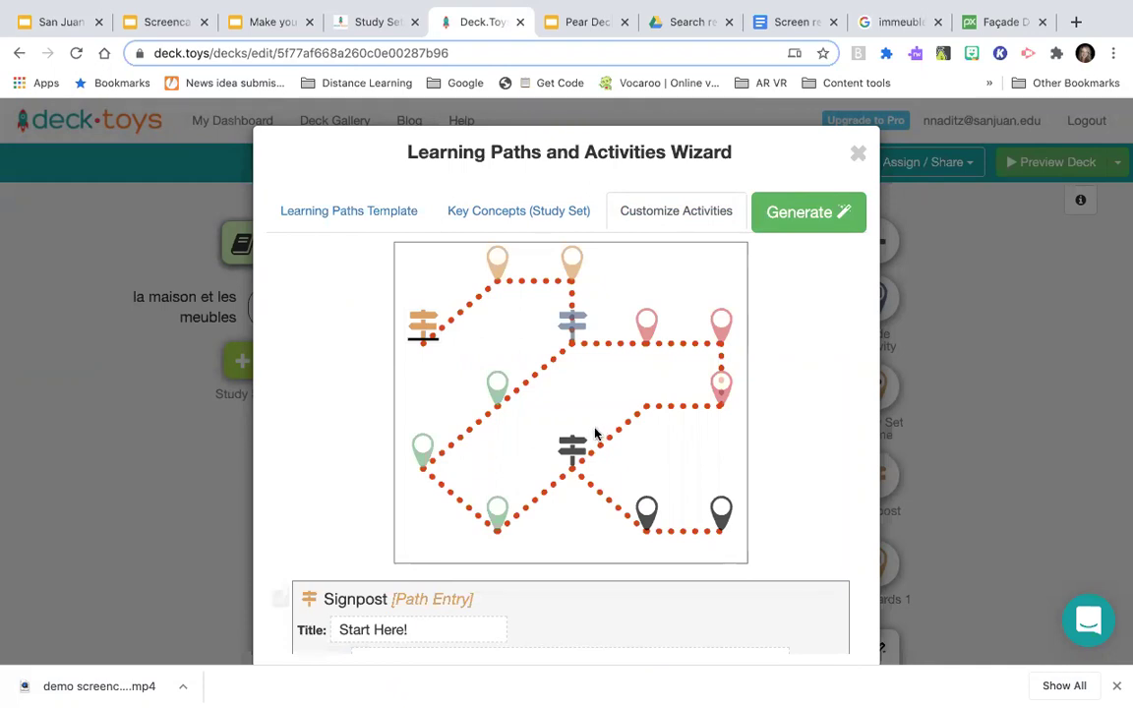
scroll(527, 477, "down", 2)
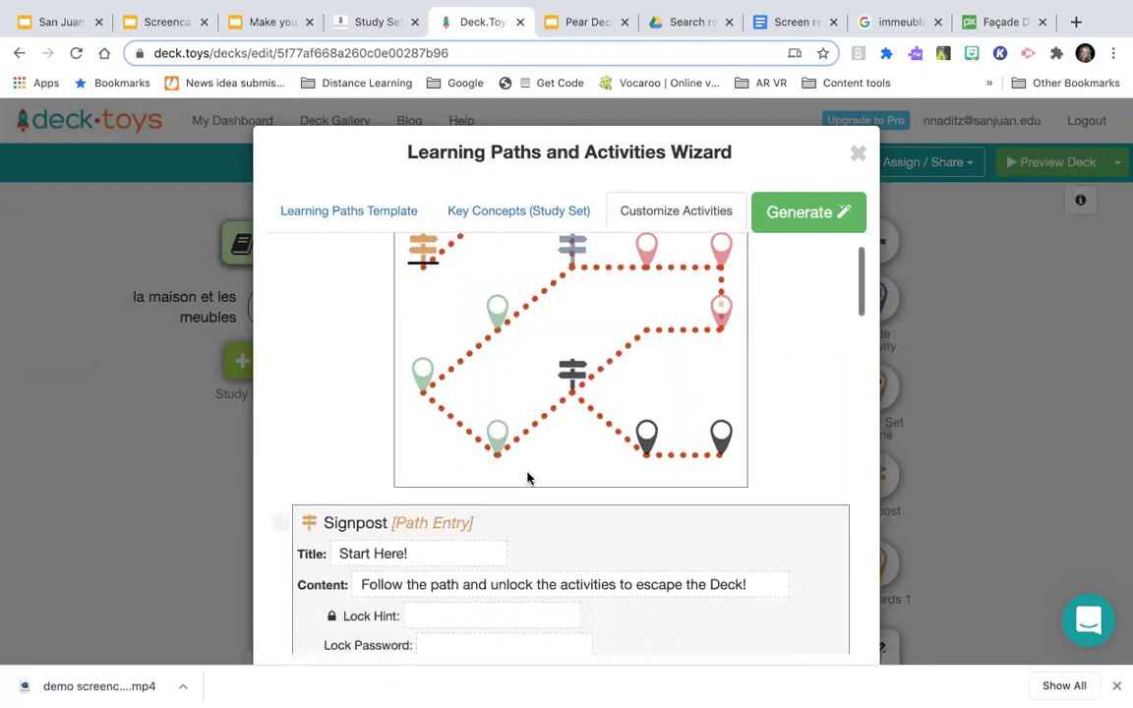
- Look over the learning path map, the starting signpost, the Learn slide activity, the Flashcards game and the path-choice signpost
scroll(527, 477, "down", 2)
scroll(528, 477, "up", 4)
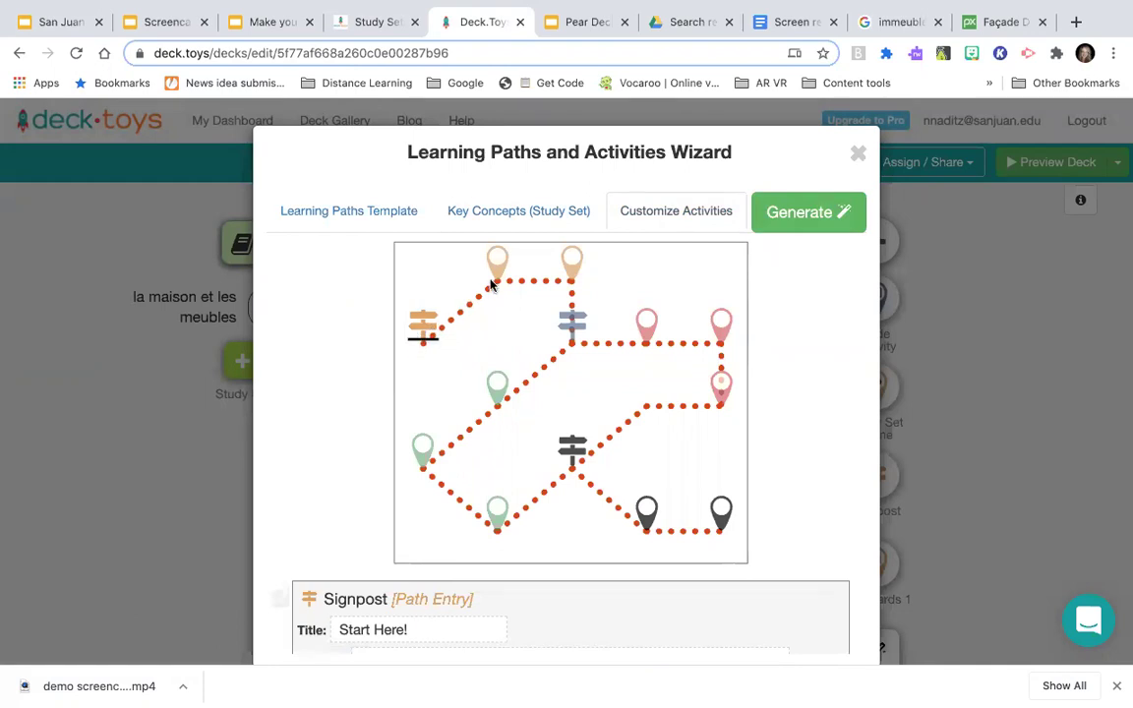
scroll(498, 264, "down", 3)
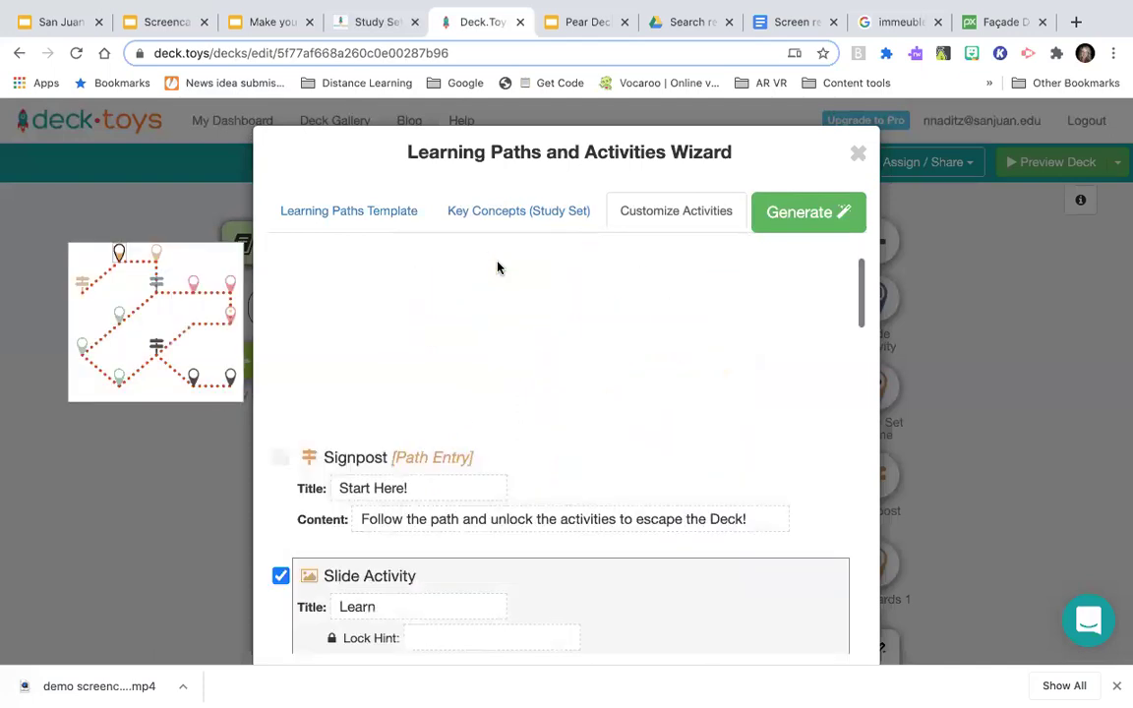
scroll(498, 263, "down", 3)
scroll(384, 324, "down", 1)
scroll(405, 347, "up", 2)
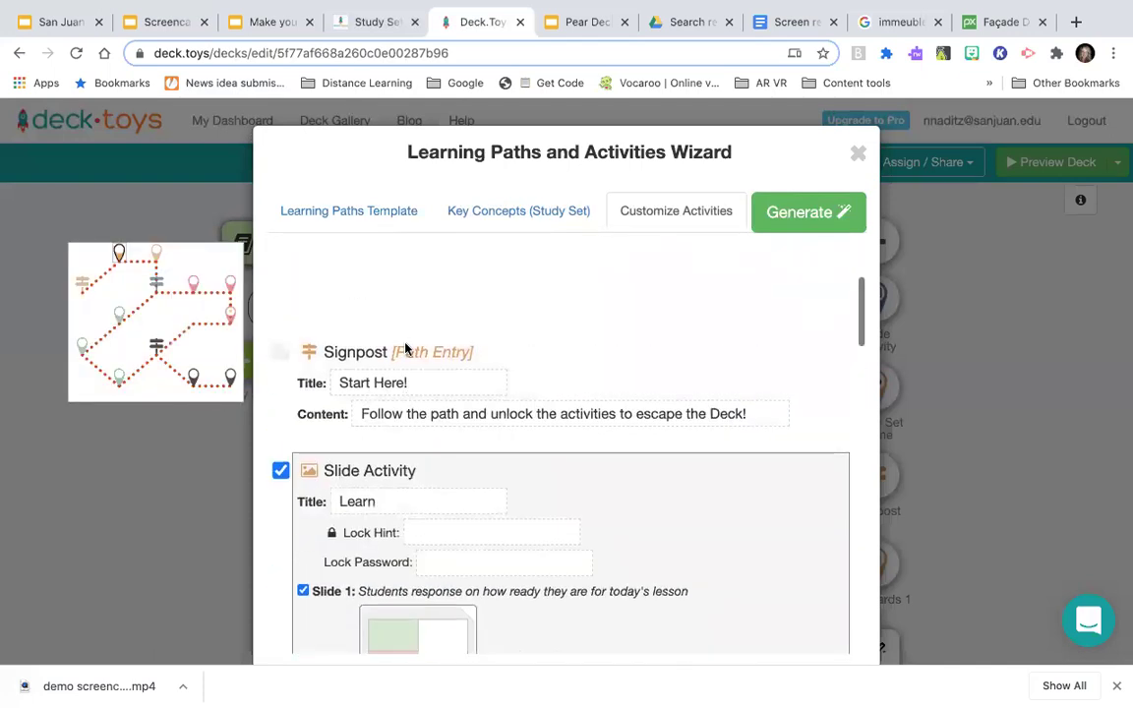
scroll(388, 393, "down", 3)
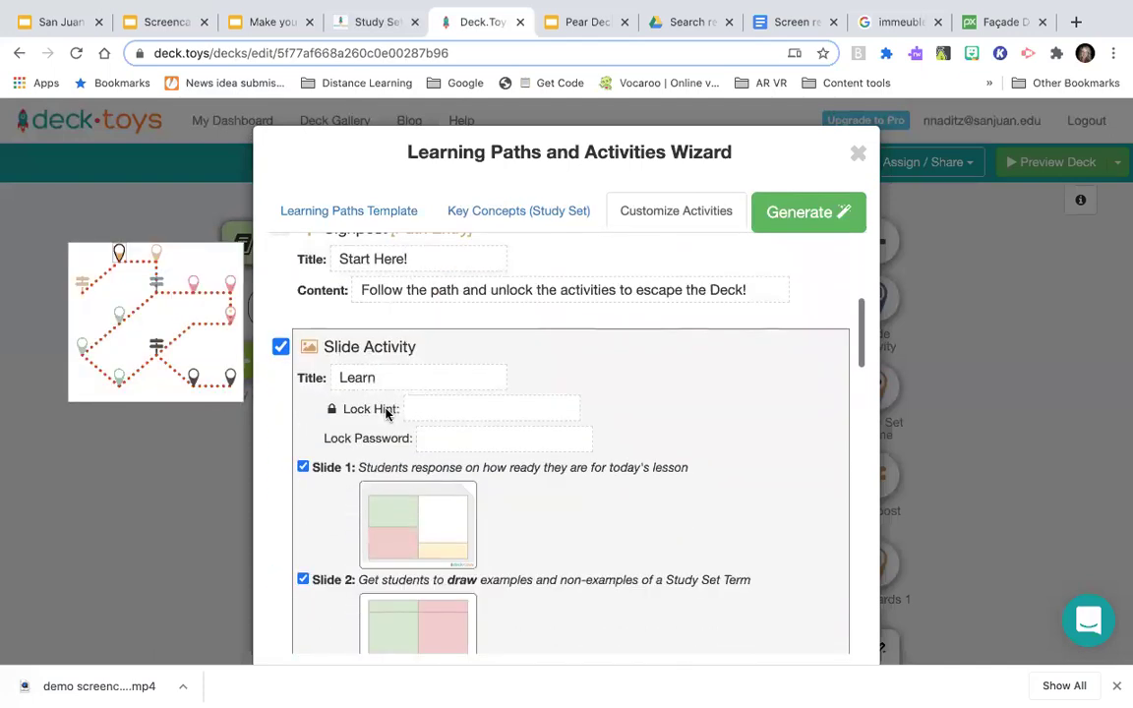
scroll(387, 414, "down", 2)
scroll(368, 476, "down", 2)
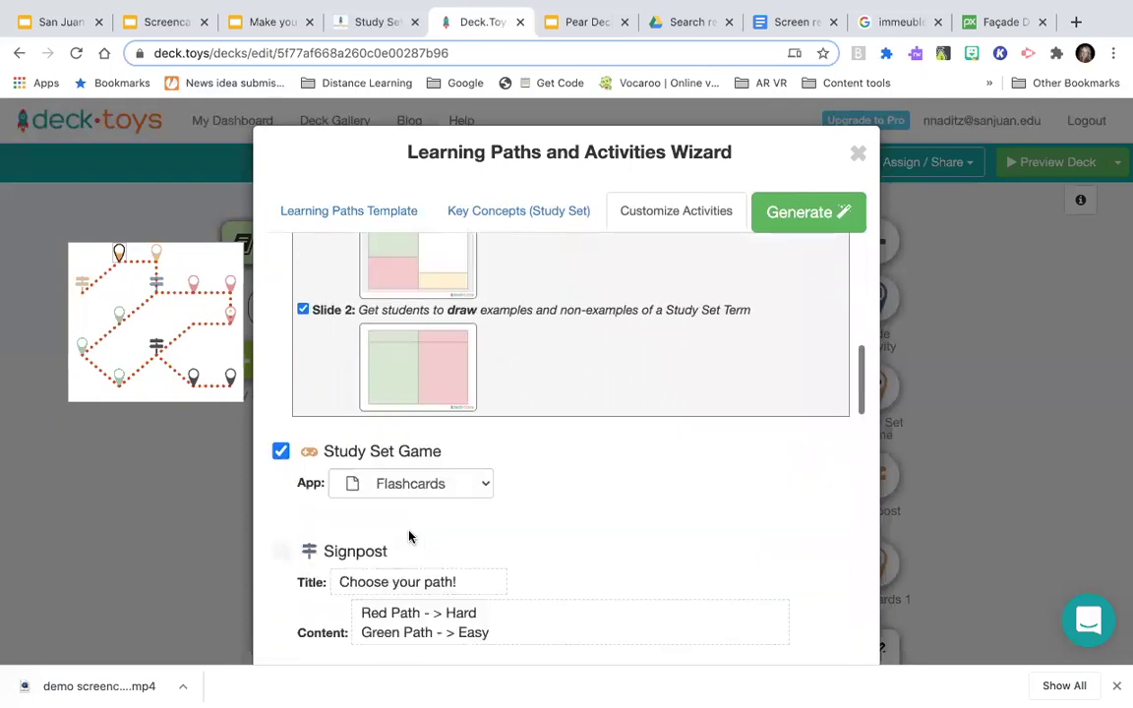
scroll(410, 537, "down", 1)
scroll(411, 403, "down", 2)
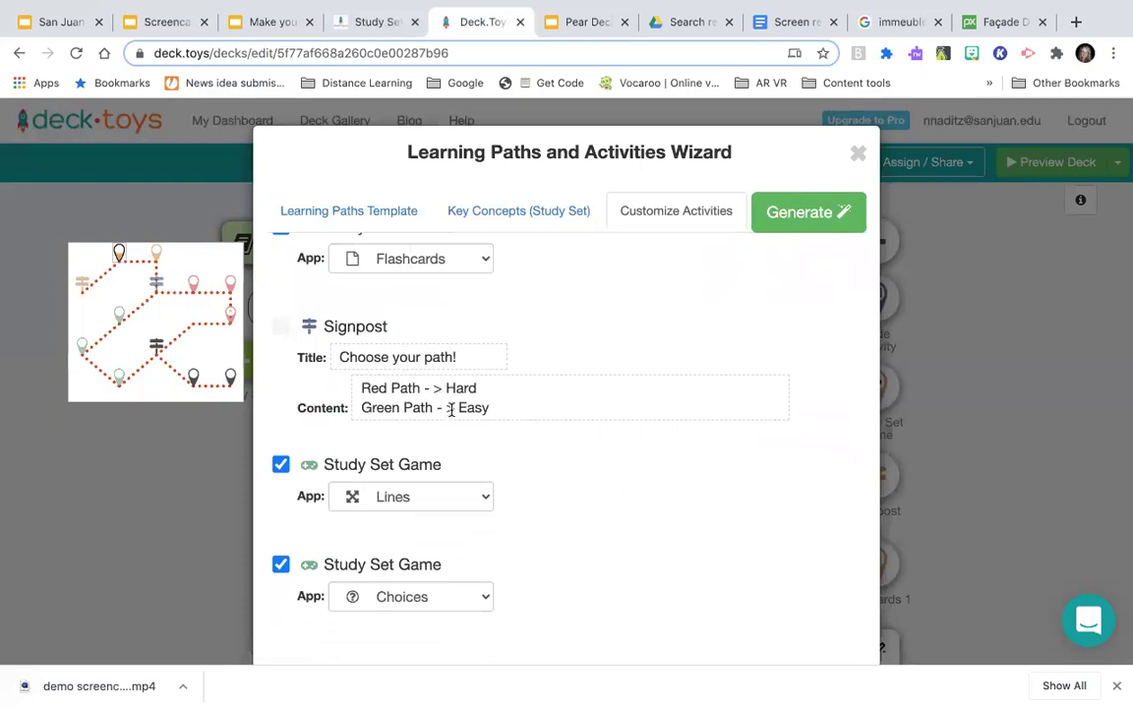
- Review the path map's end activities and the study set games assigned to the green and red paths
scroll(448, 406, "up", 10)
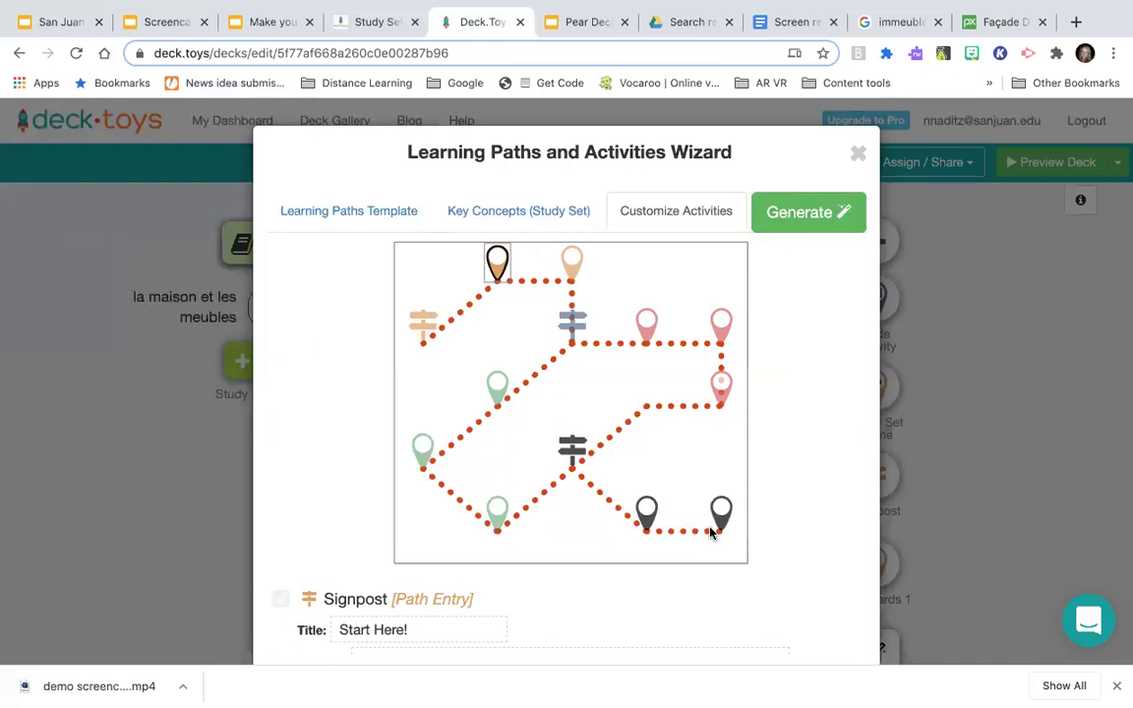
scroll(713, 532, "down", 10)
scroll(713, 533, "down", 5)
scroll(712, 532, "up", 4)
scroll(712, 532, "up", 3)
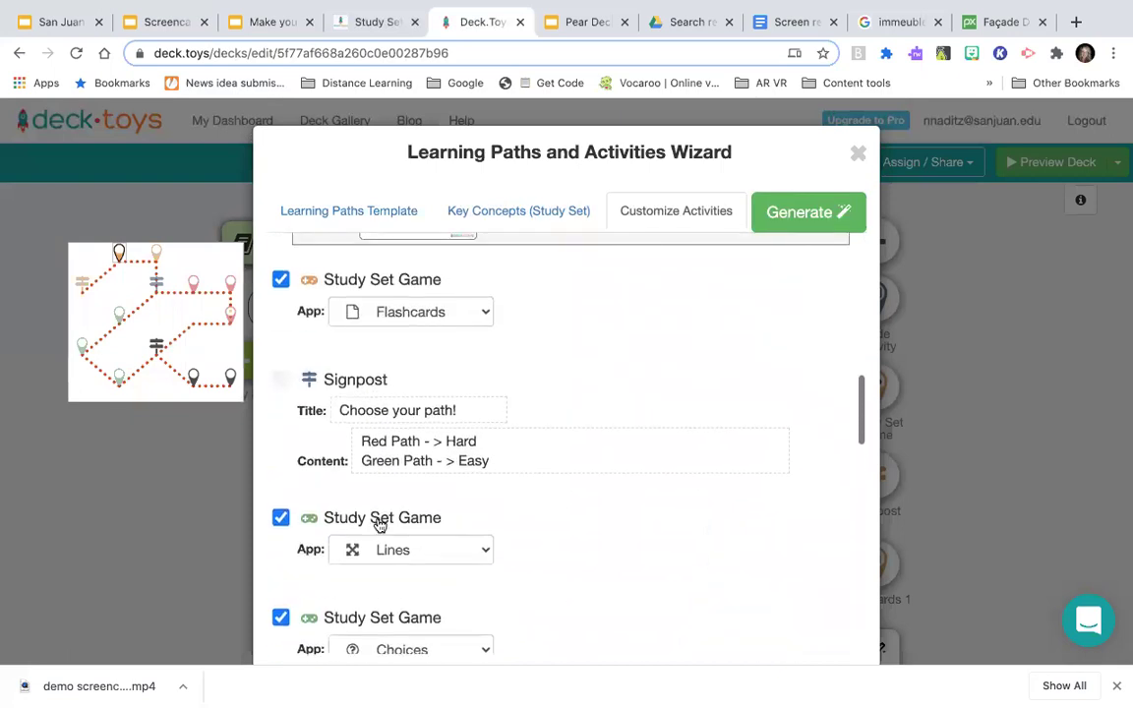
scroll(371, 564, "down", 4)
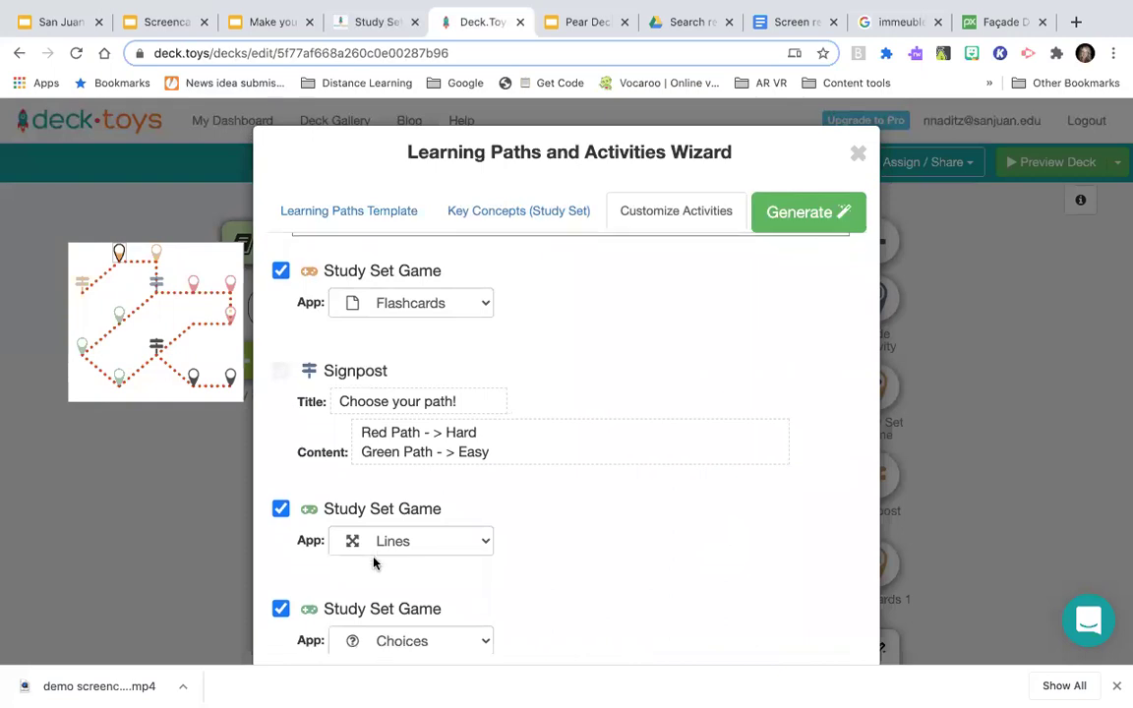
scroll(374, 563, "up", 2)
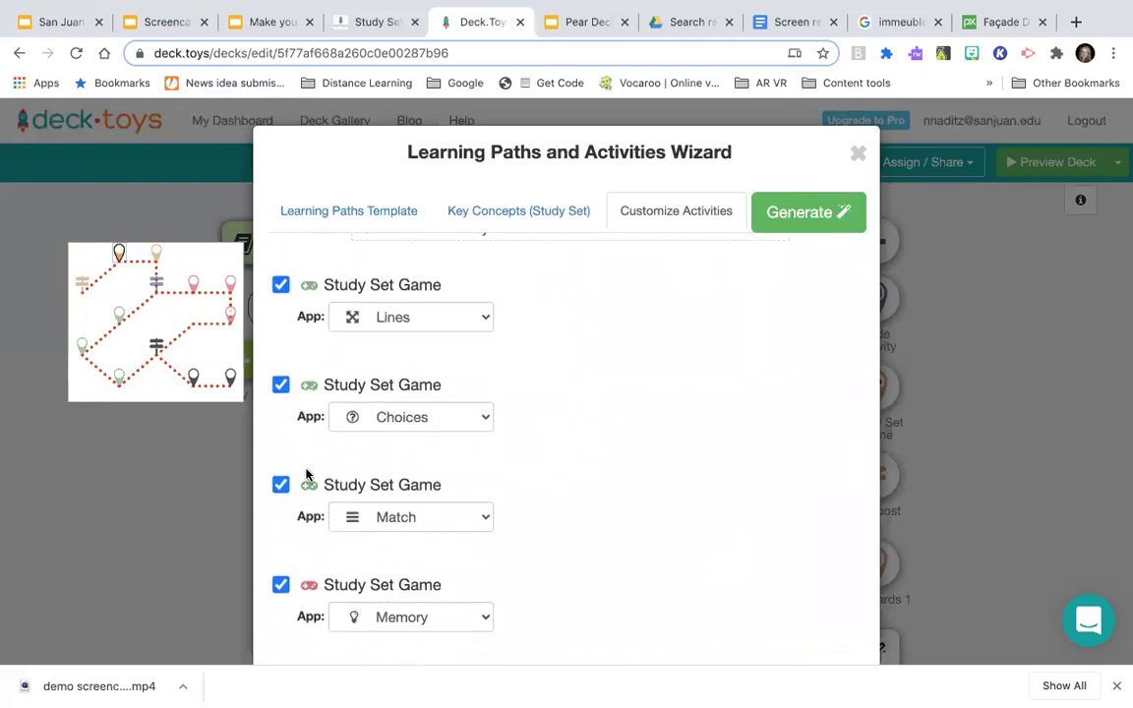
scroll(309, 478, "down", 2)
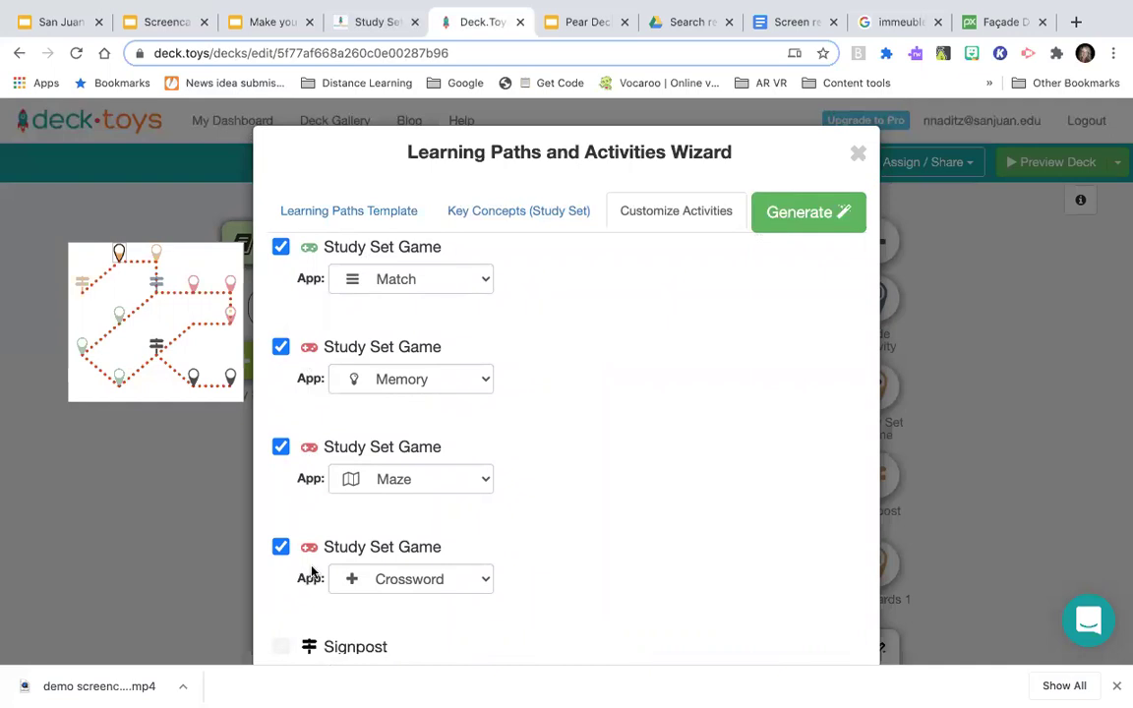
scroll(445, 558, "down", 2)
scroll(445, 559, "up", 3)
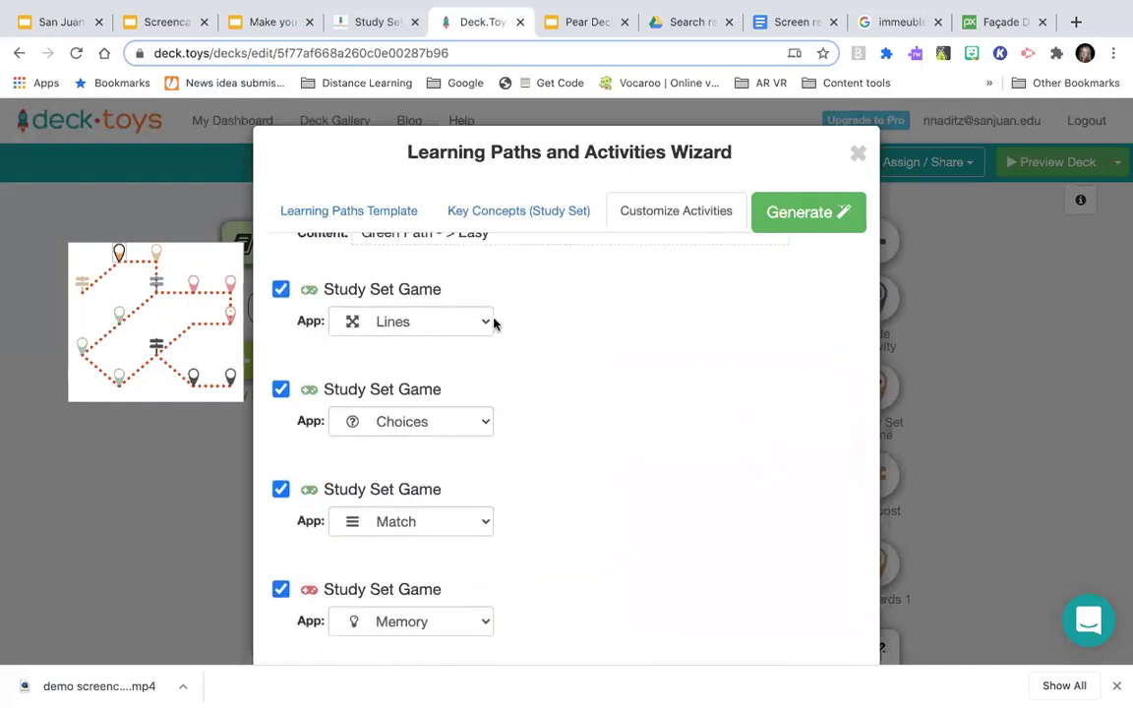
scroll(462, 438, "down", 5)
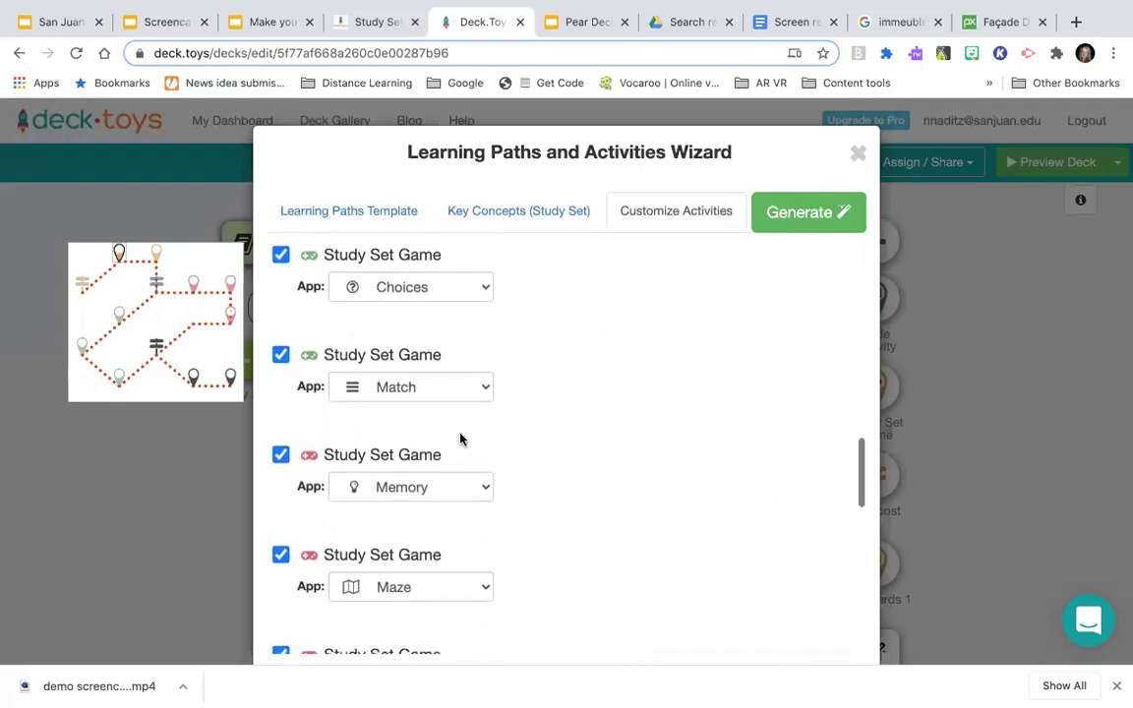
scroll(460, 439, "down", 2)
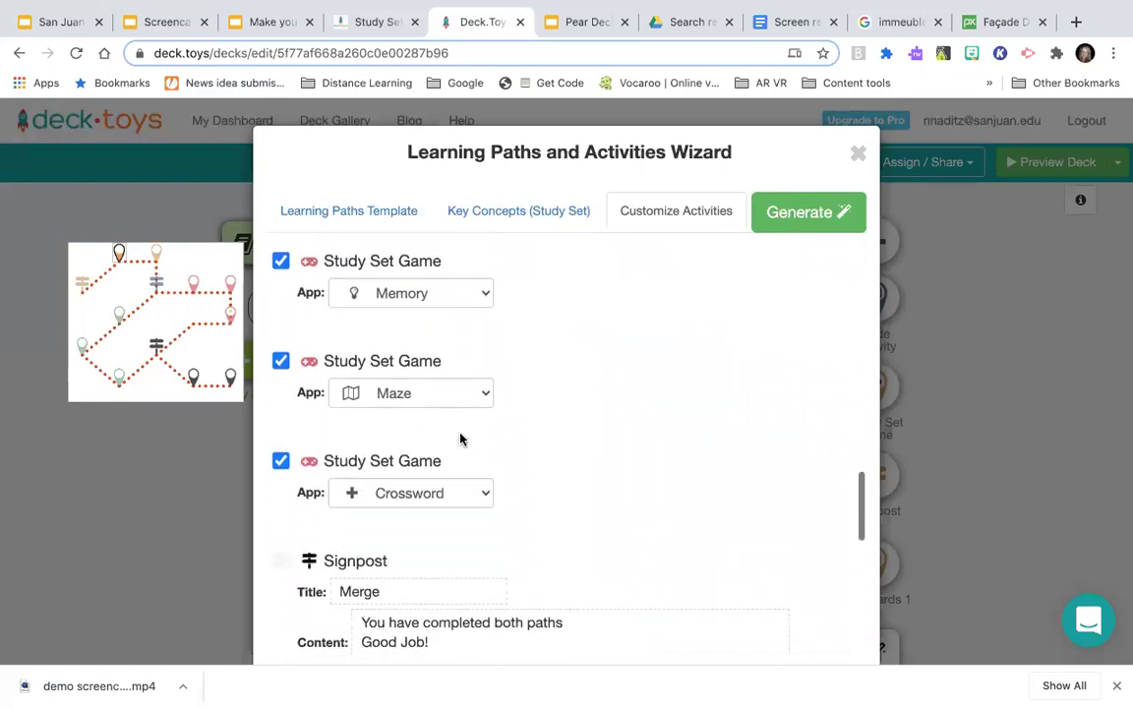
- Set the first red-path study set game to Rockets and view its lock hint and password fields
left_click(482, 282)
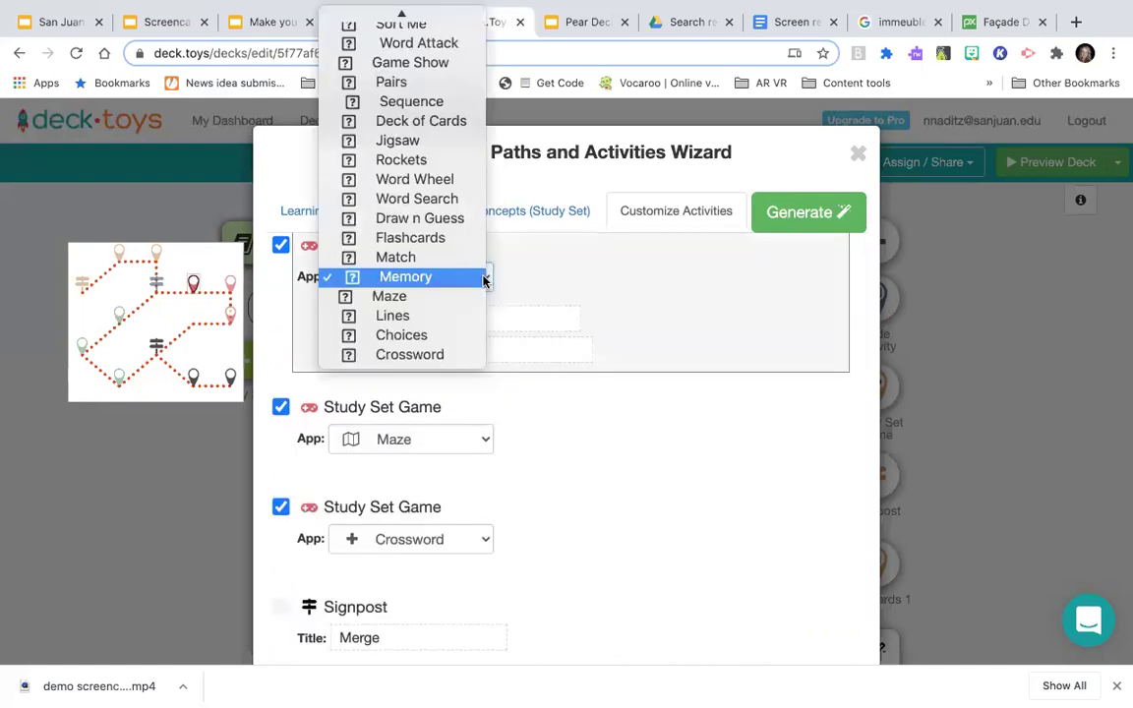
left_click(411, 159)
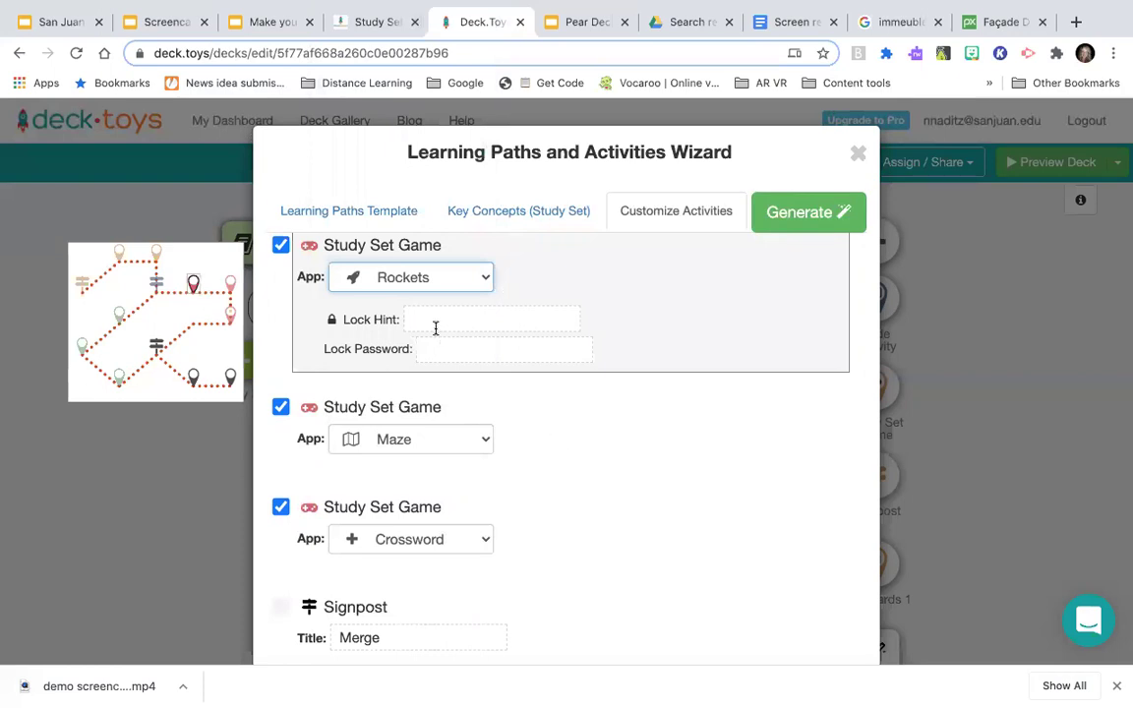
left_click(436, 316)
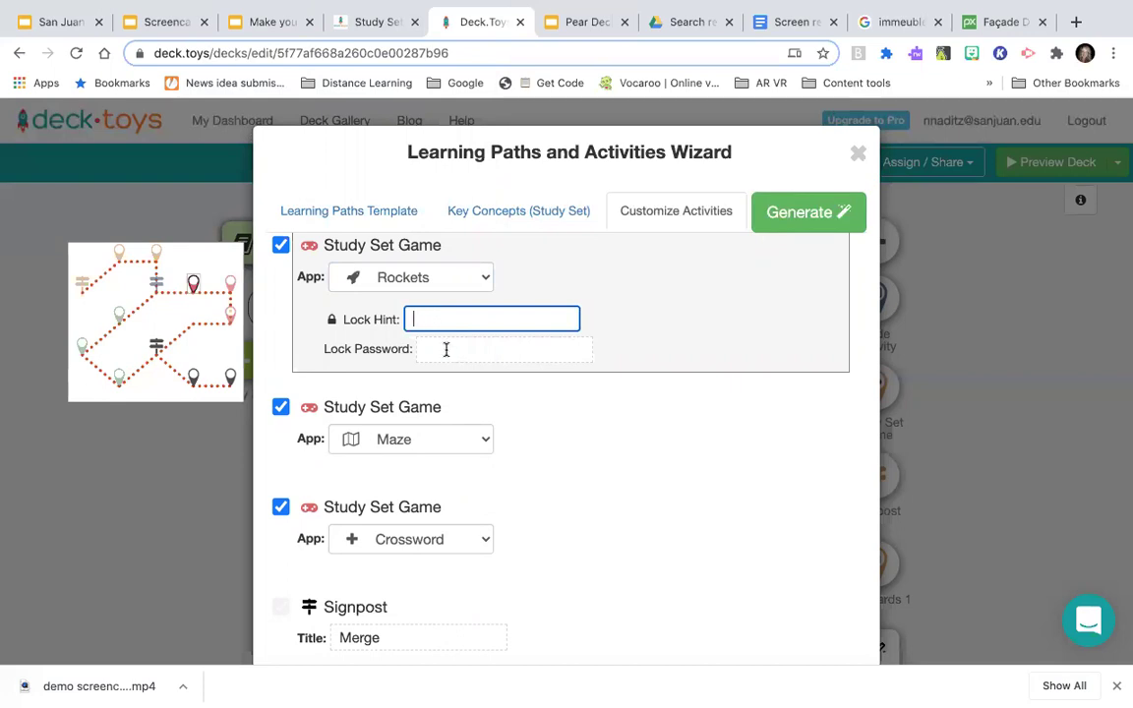
left_click(623, 455)
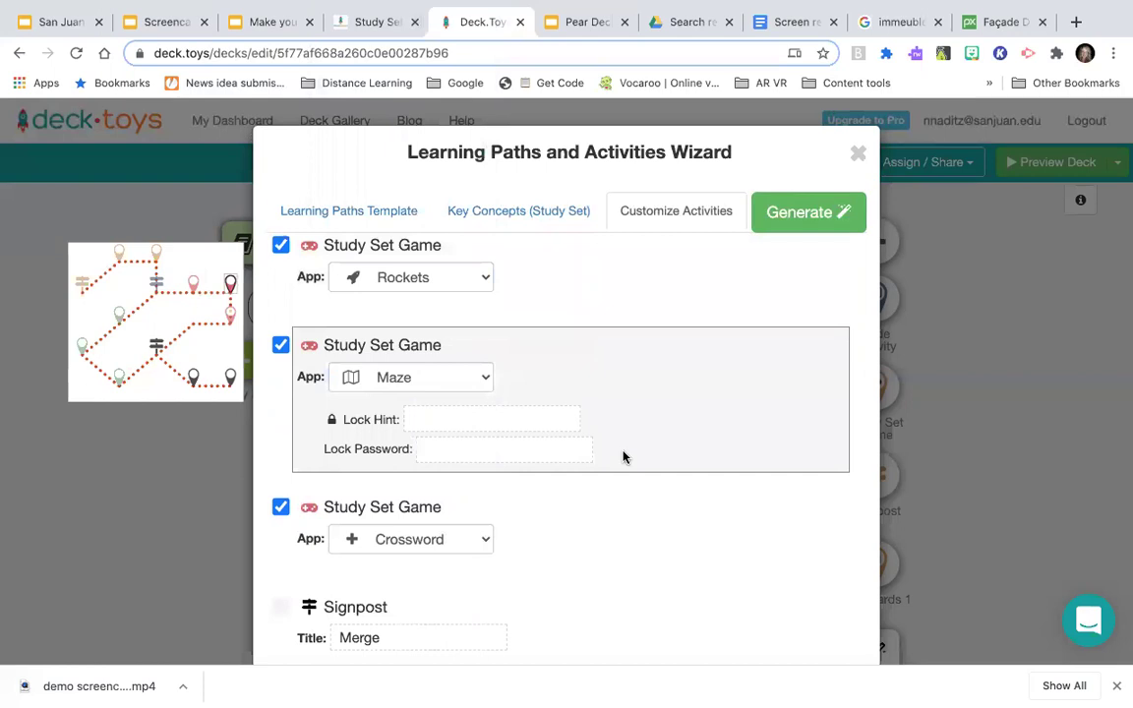
left_click(626, 258)
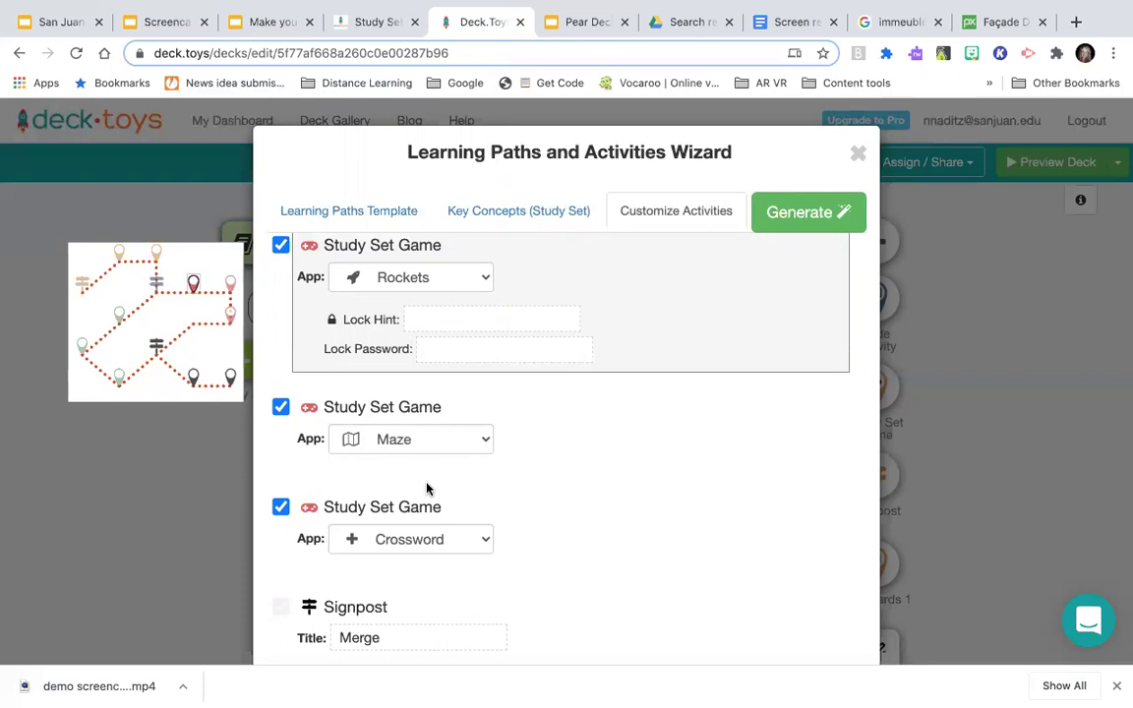
- Check the activities following the Rockets game and look over the game types available for it
scroll(425, 489, "down", 3)
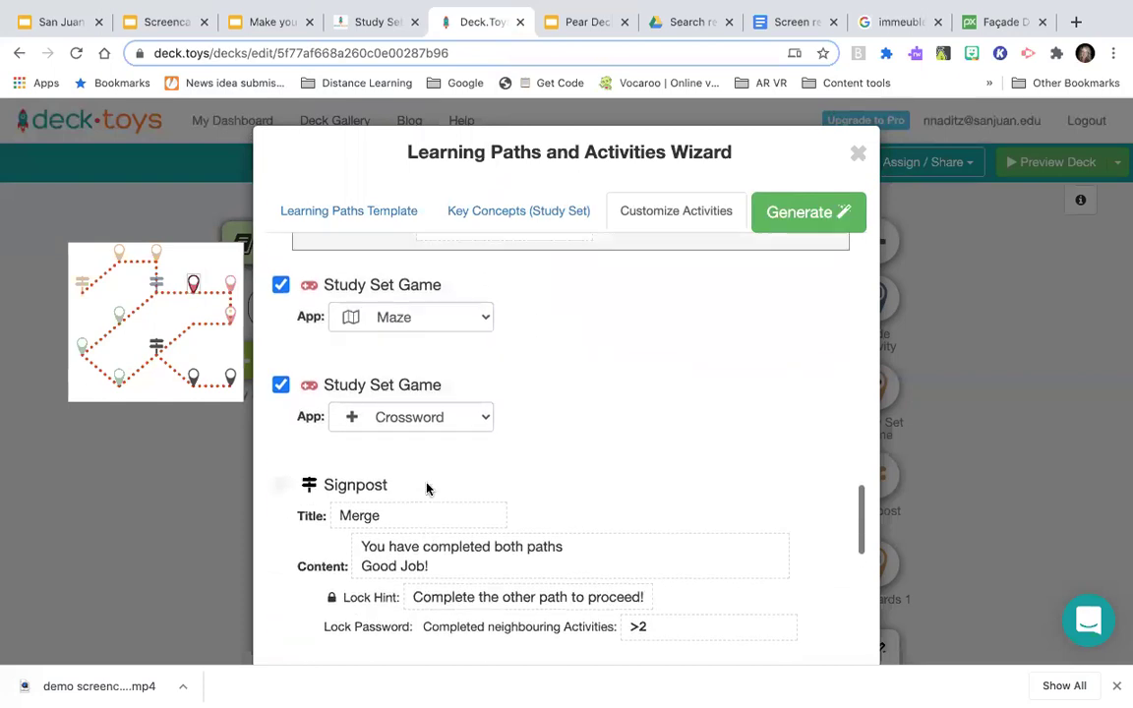
scroll(426, 489, "up", 3)
left_click(475, 366)
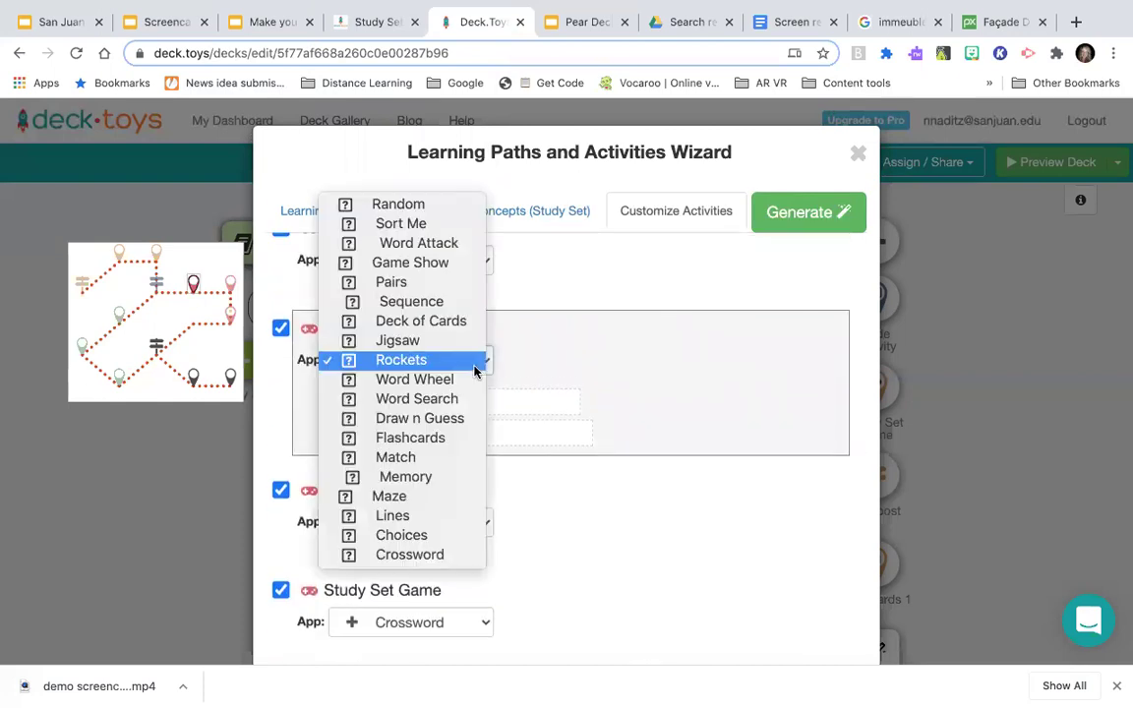
left_click(551, 366)
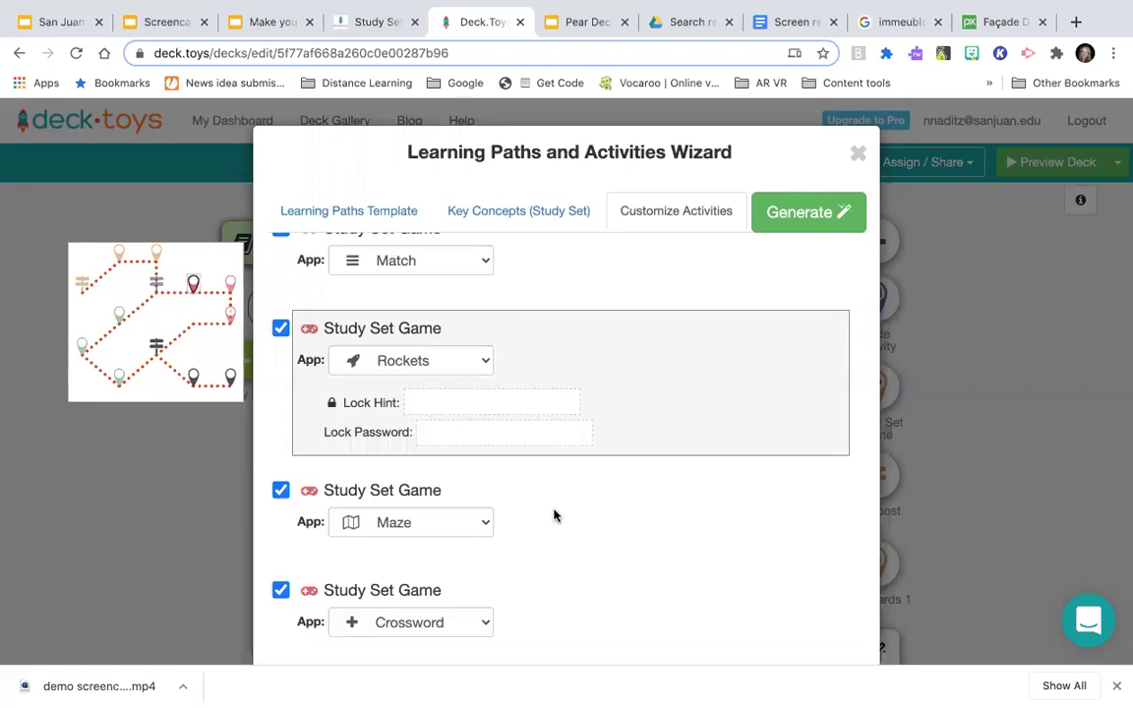
- Review the slides of the Finale slide activity and try leaving out its Gauntlet app slide
scroll(554, 515, "down", 1)
scroll(554, 516, "down", 10)
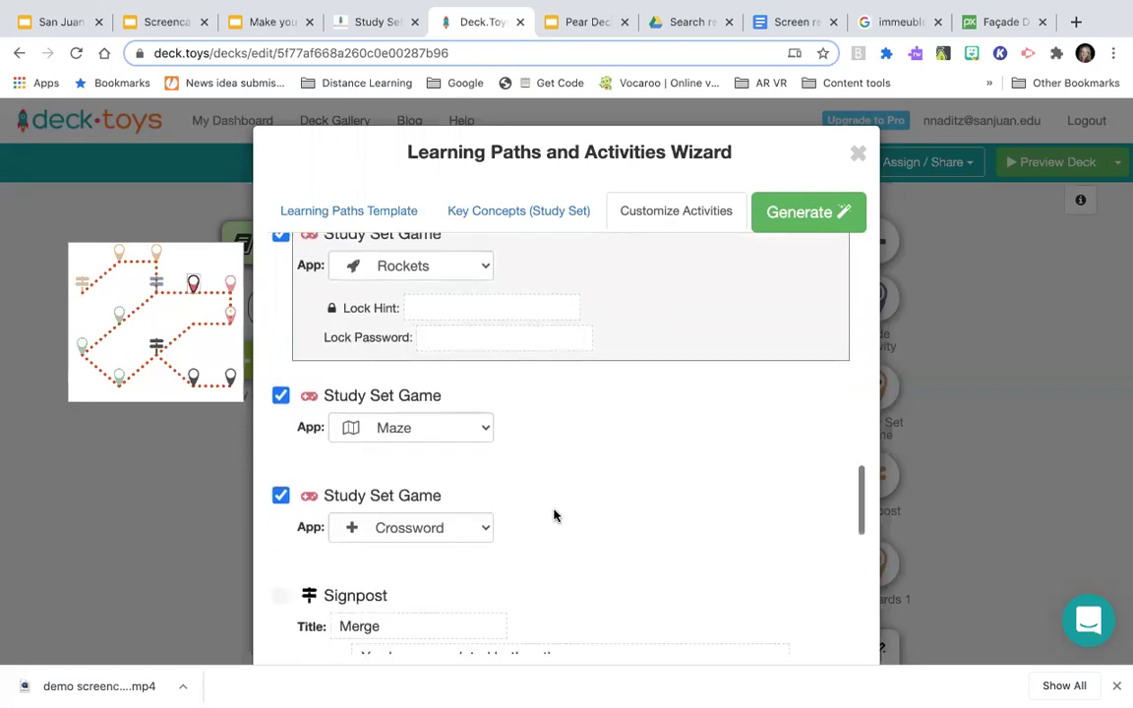
scroll(554, 516, "down", 3)
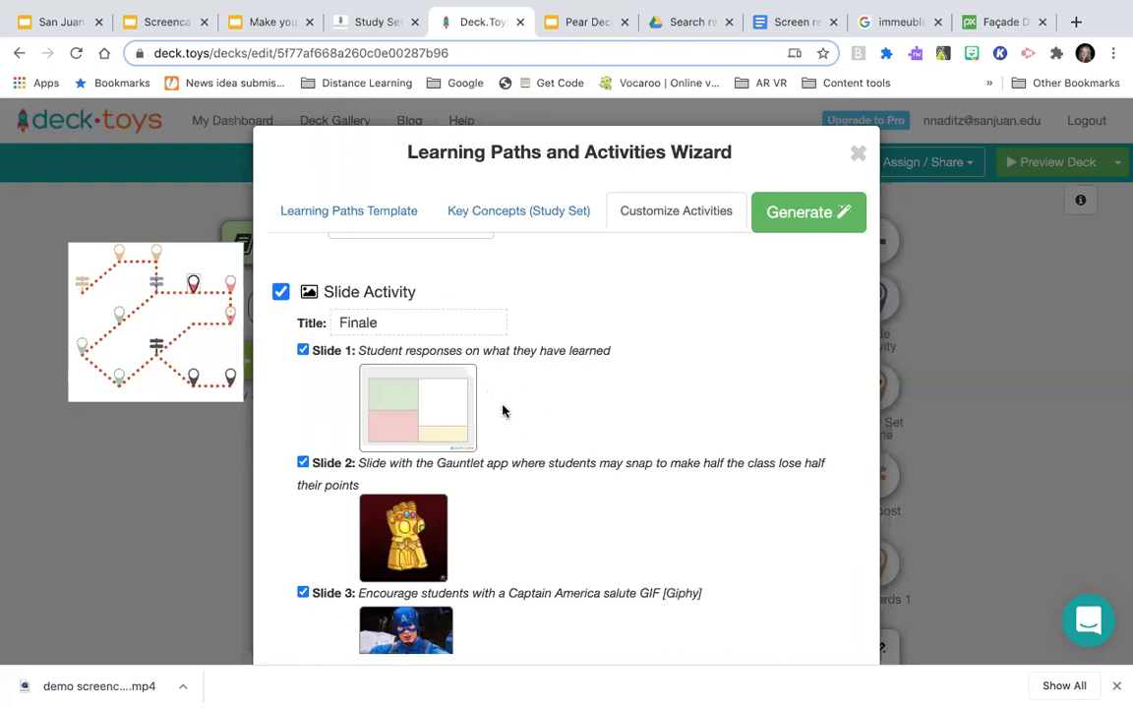
scroll(502, 411, "down", 2)
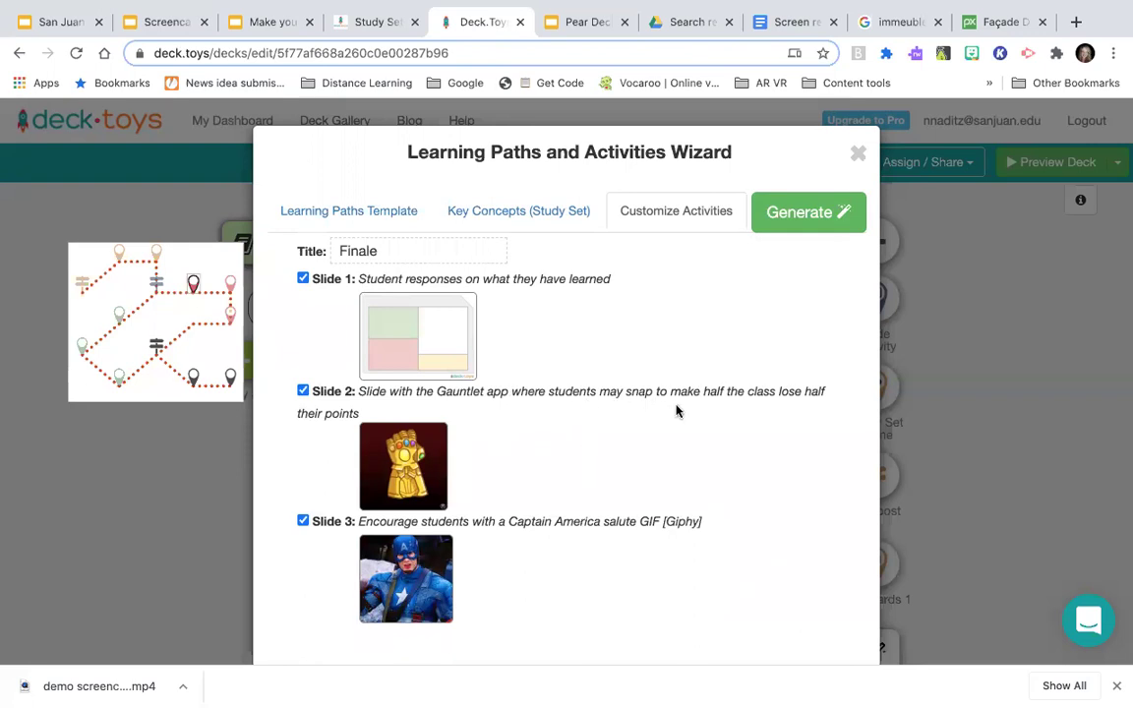
left_click(303, 390)
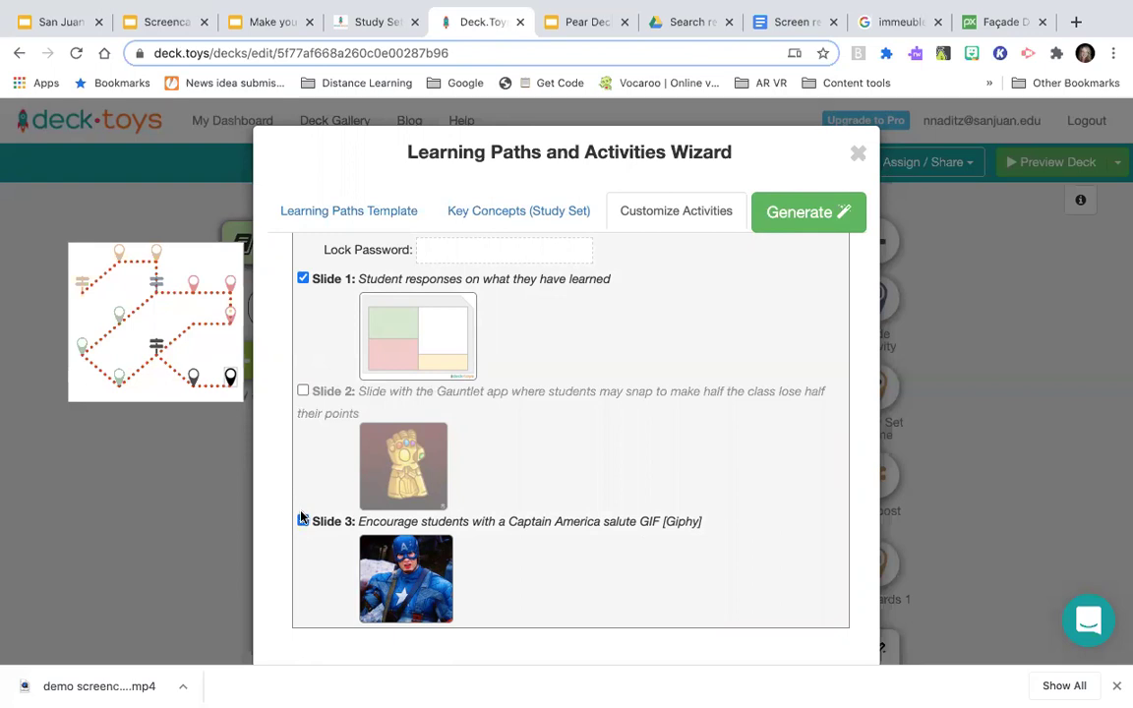
left_click(302, 390)
- Generate the deck's learning paths and activities from the wizard and open the classroom preview of the deck
left_click(791, 222)
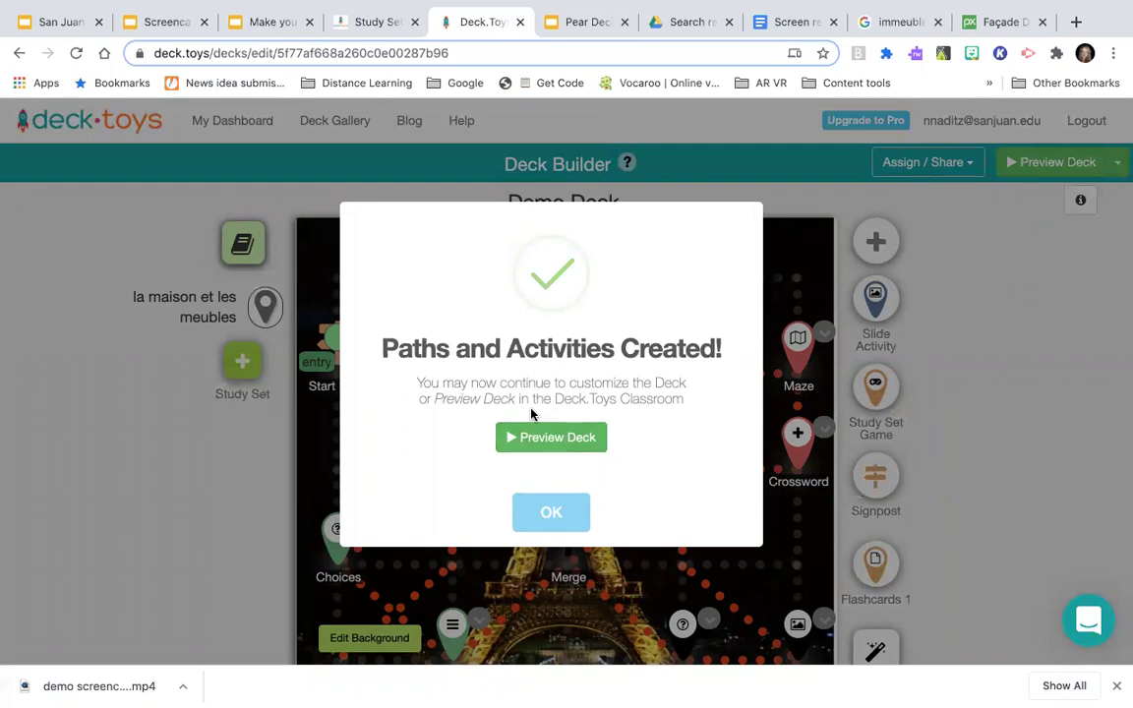
left_click(544, 445)
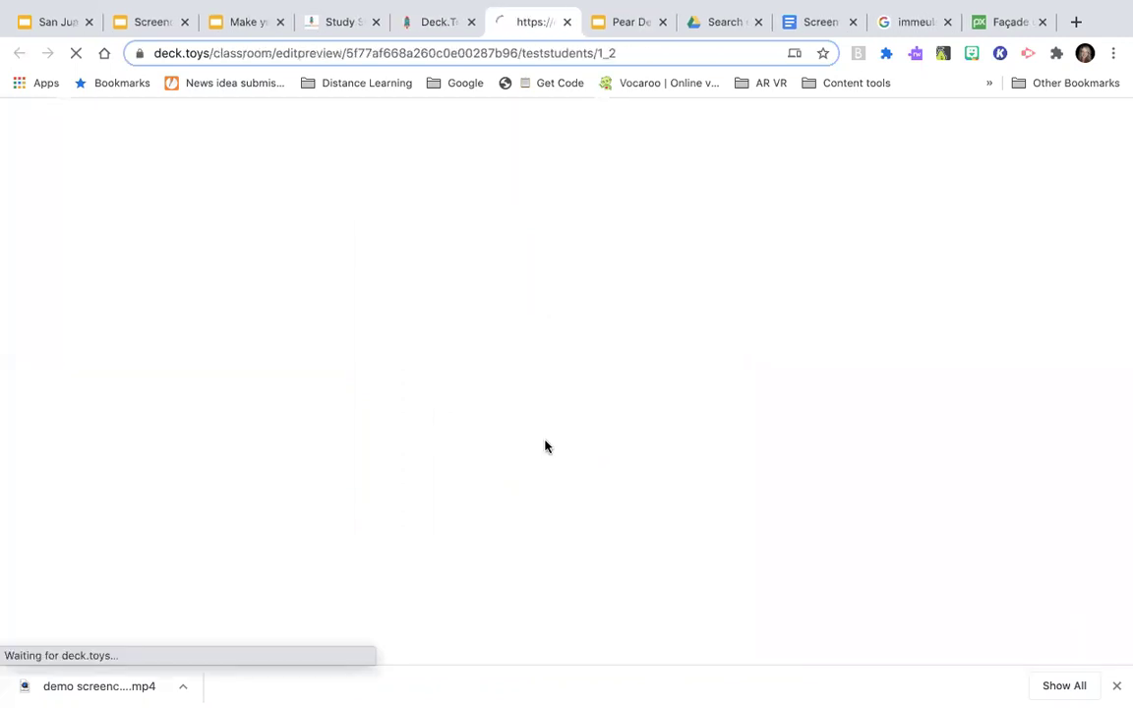
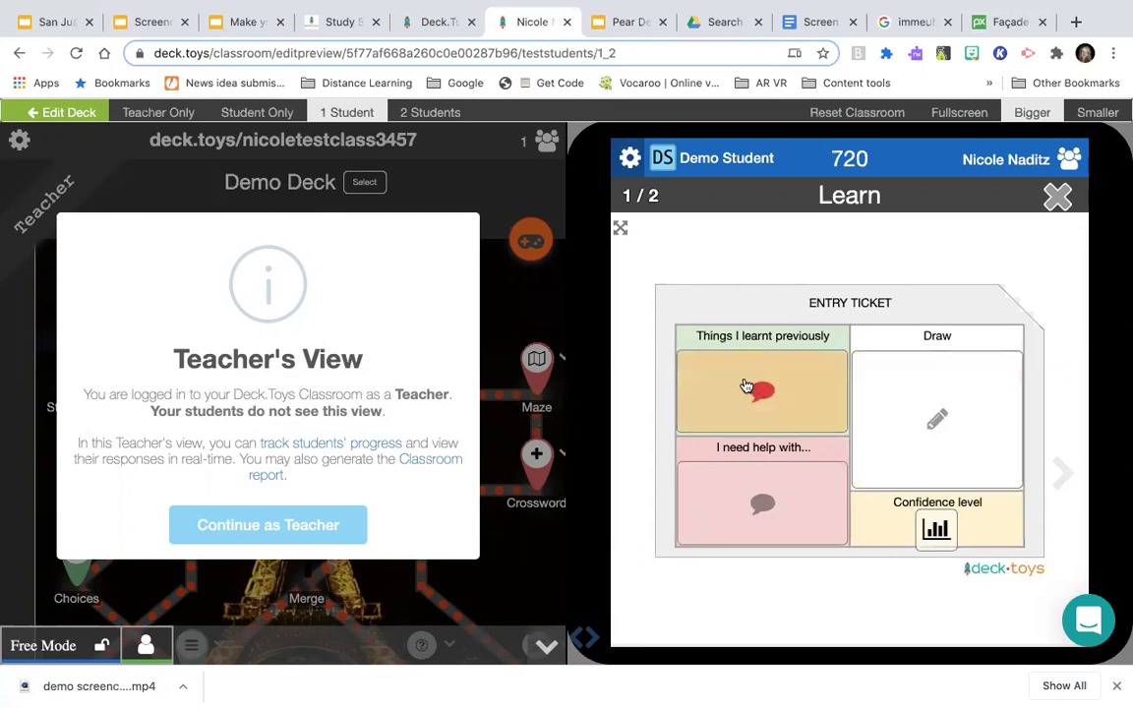
- Submit ";jfa;sldkfj" as the demo student's response under "Things I learnt previously" on the entry ticket and close the response form
left_click(790, 391)
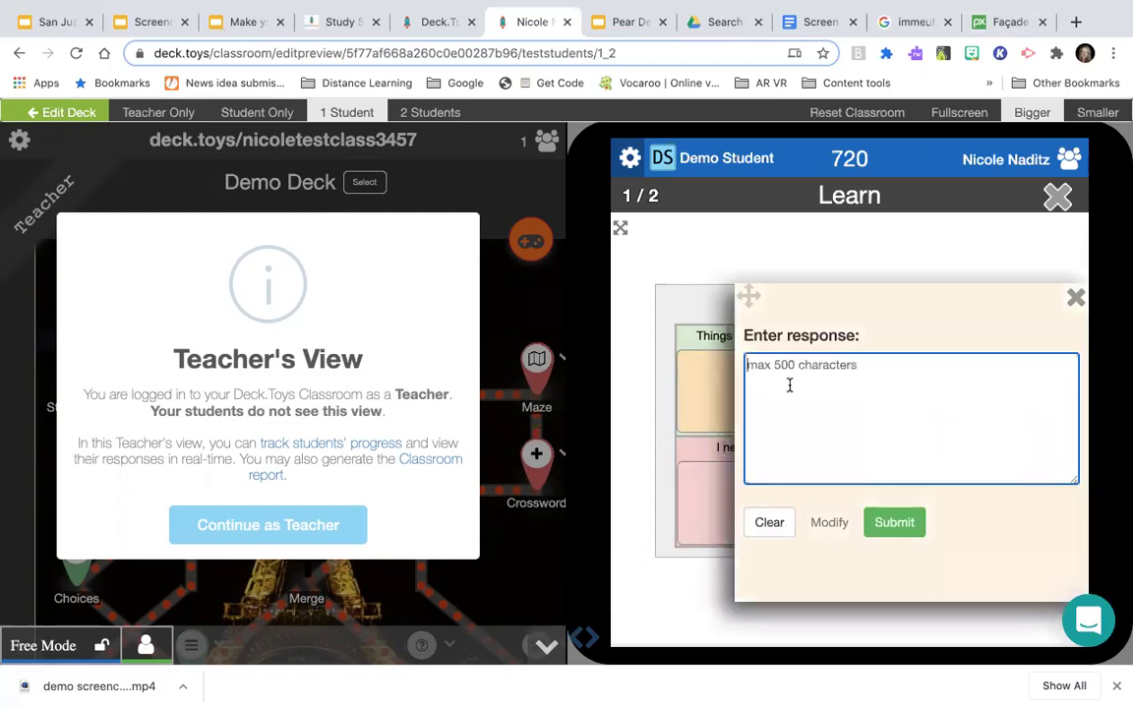
type(";jfa;sldkfj")
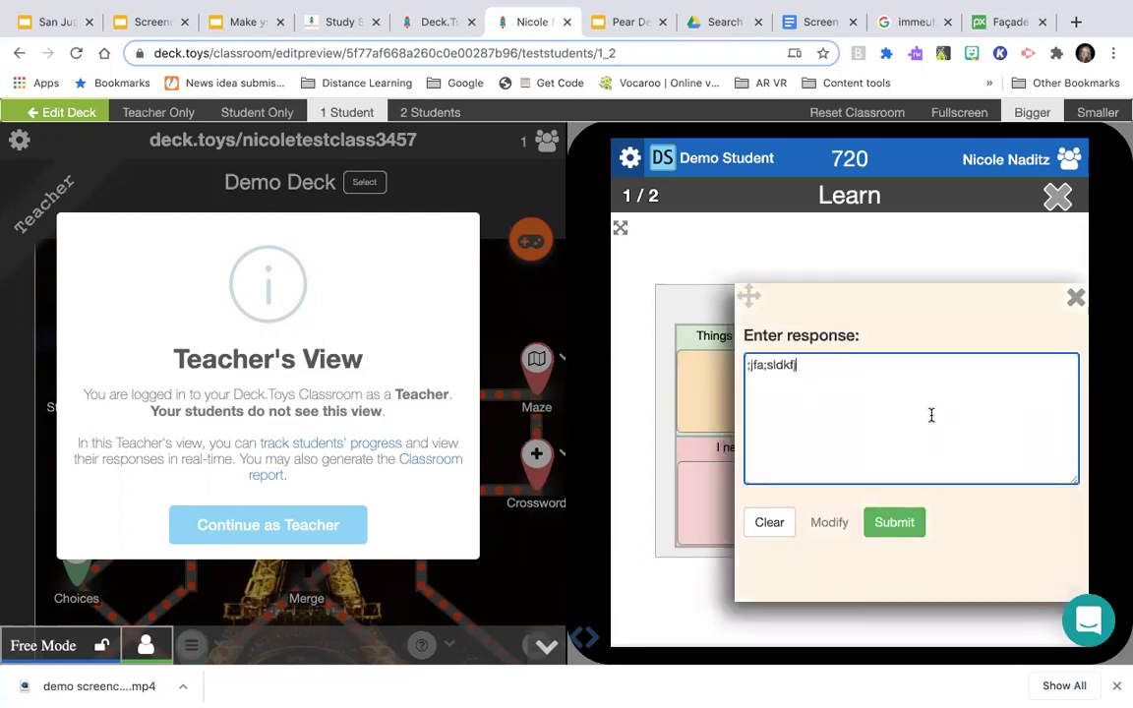
left_click(887, 531)
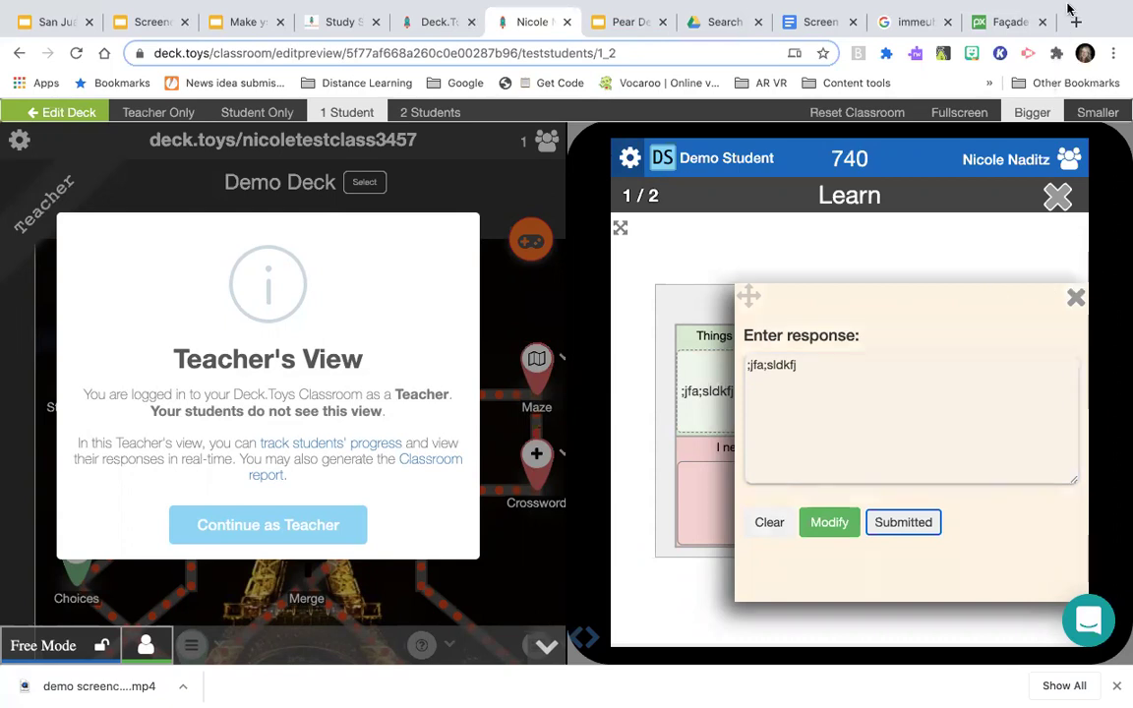
left_click(1073, 307)
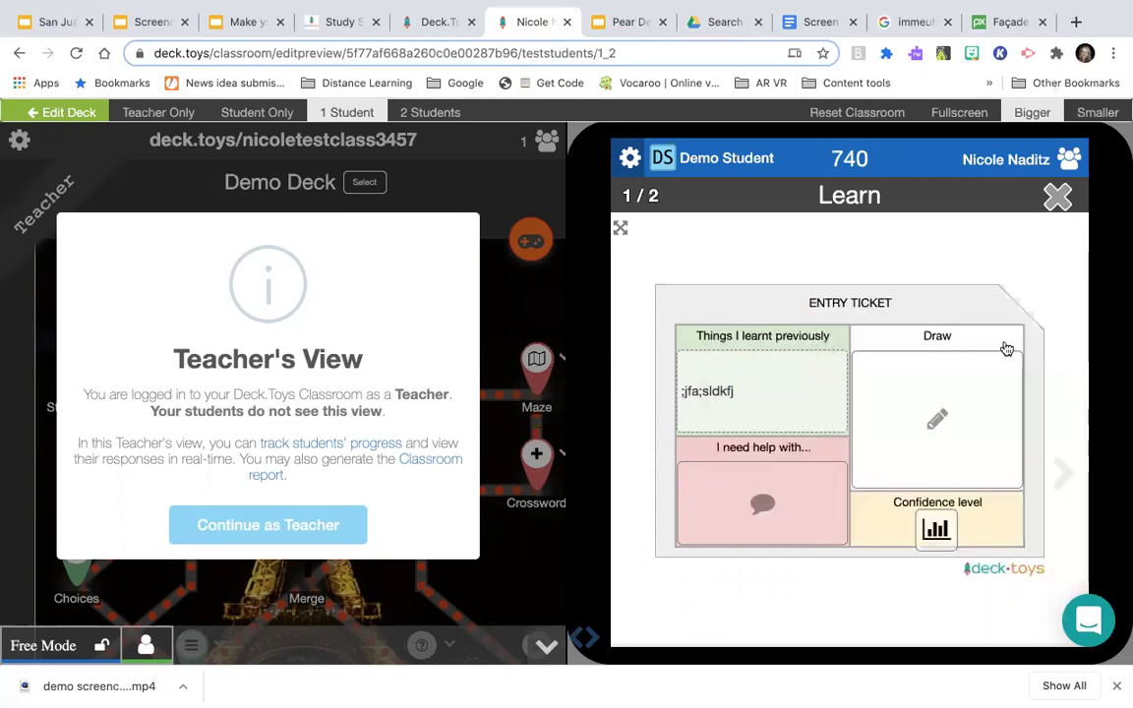
- Sketch a smiley face in the entry ticket's Draw area
left_click(929, 417)
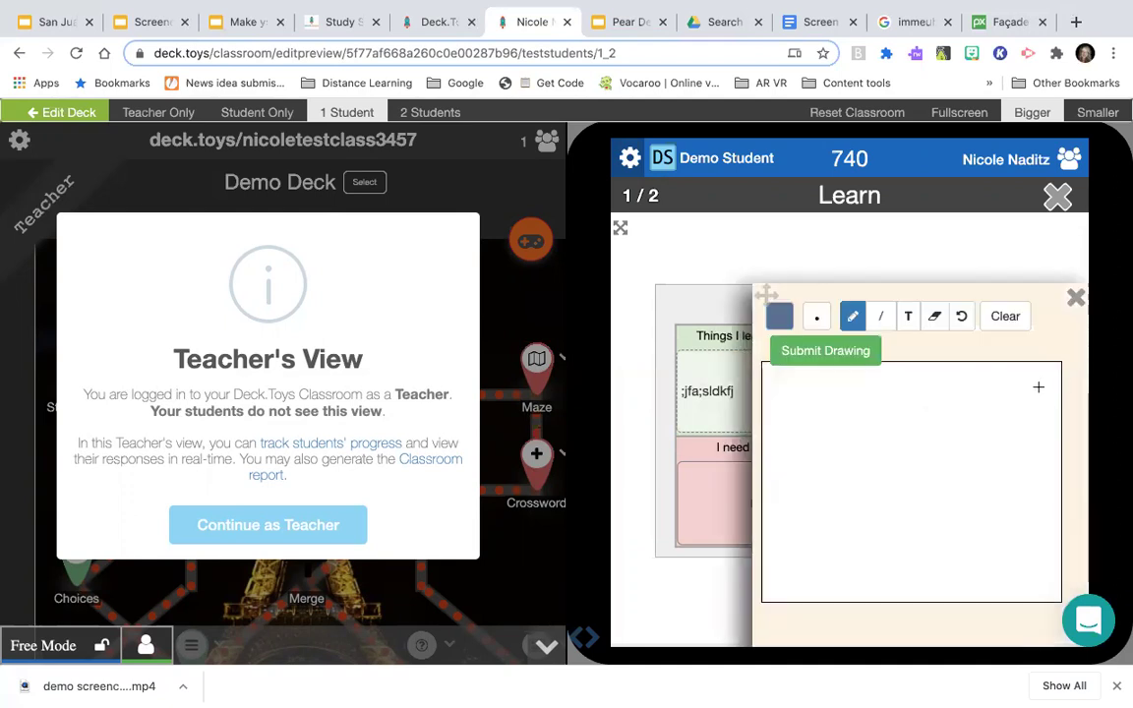
mouse_move(898, 415)
left_mouse_down()
mouse_move(905, 519)
mouse_move(971, 443)
mouse_move(900, 420)
mouse_move(897, 429)
left_mouse_up()
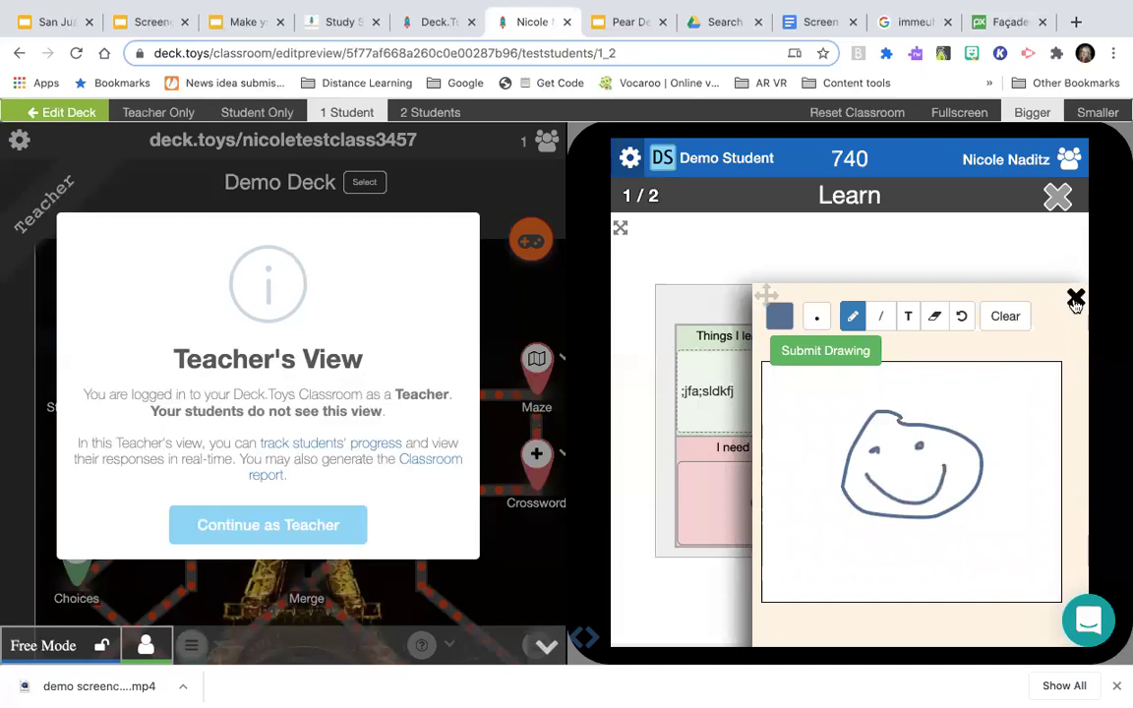
- Submit the smiley face drawing and submit "asdfalsdkfj" under "I need help with..." on the entry ticket, closing both response forms
left_click(831, 354)
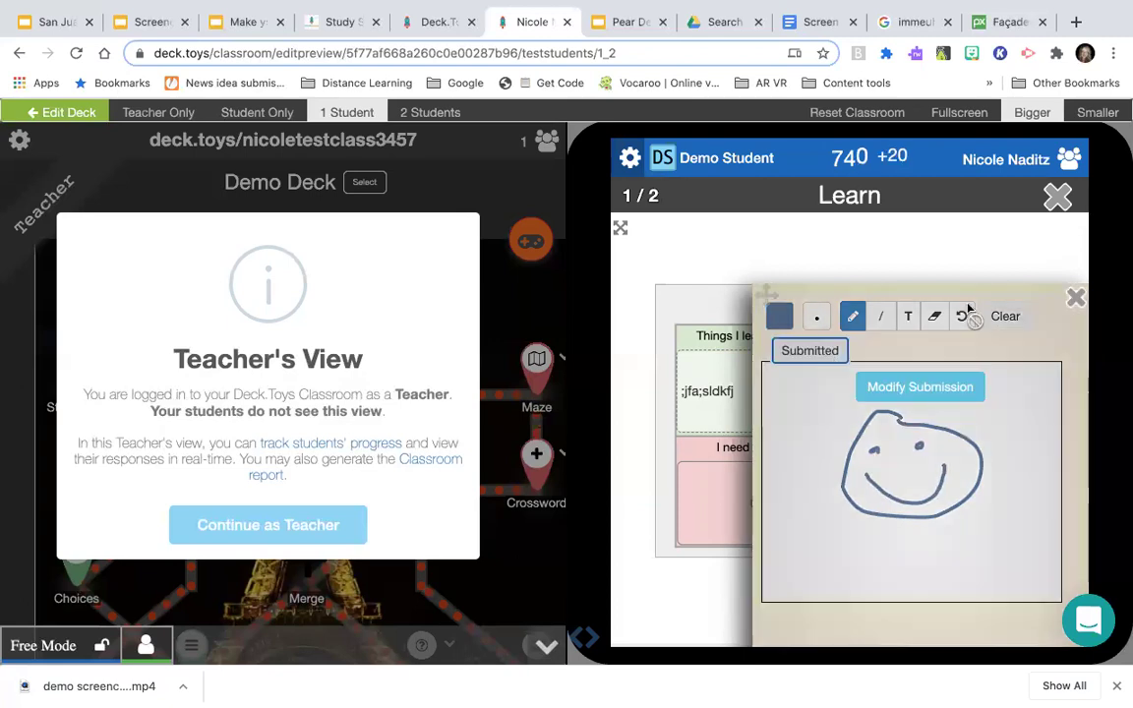
left_click(1075, 299)
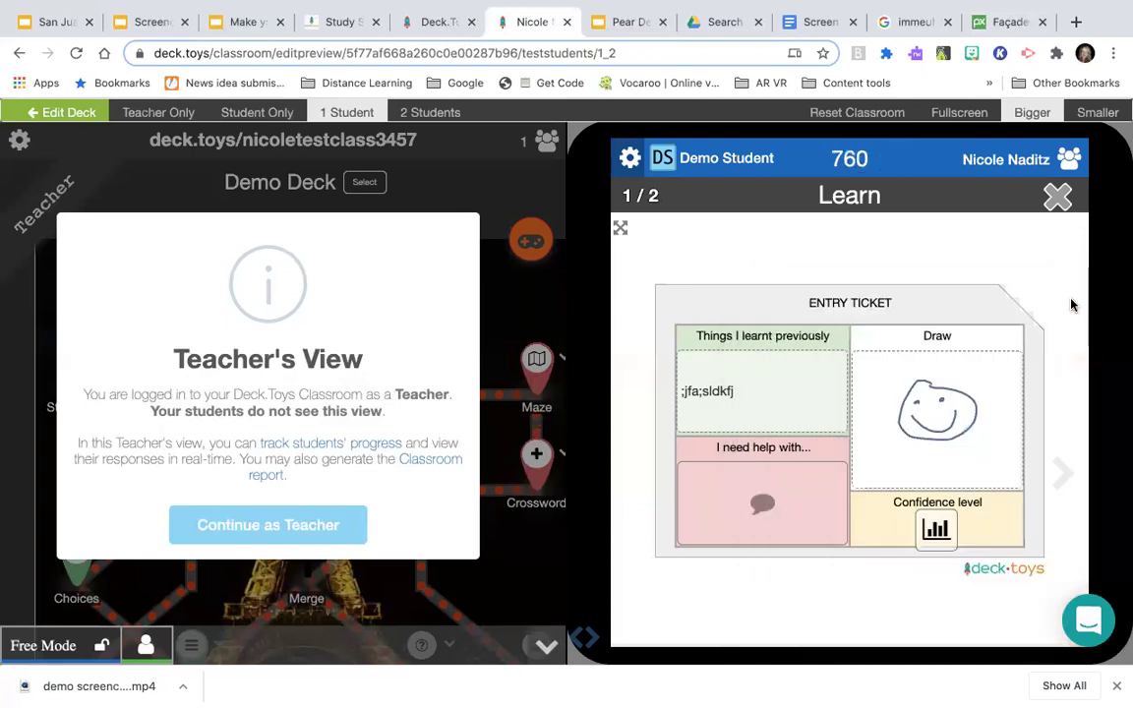
left_click(757, 505)
left_click(817, 425)
type("asdfalsdkfj")
left_click(895, 522)
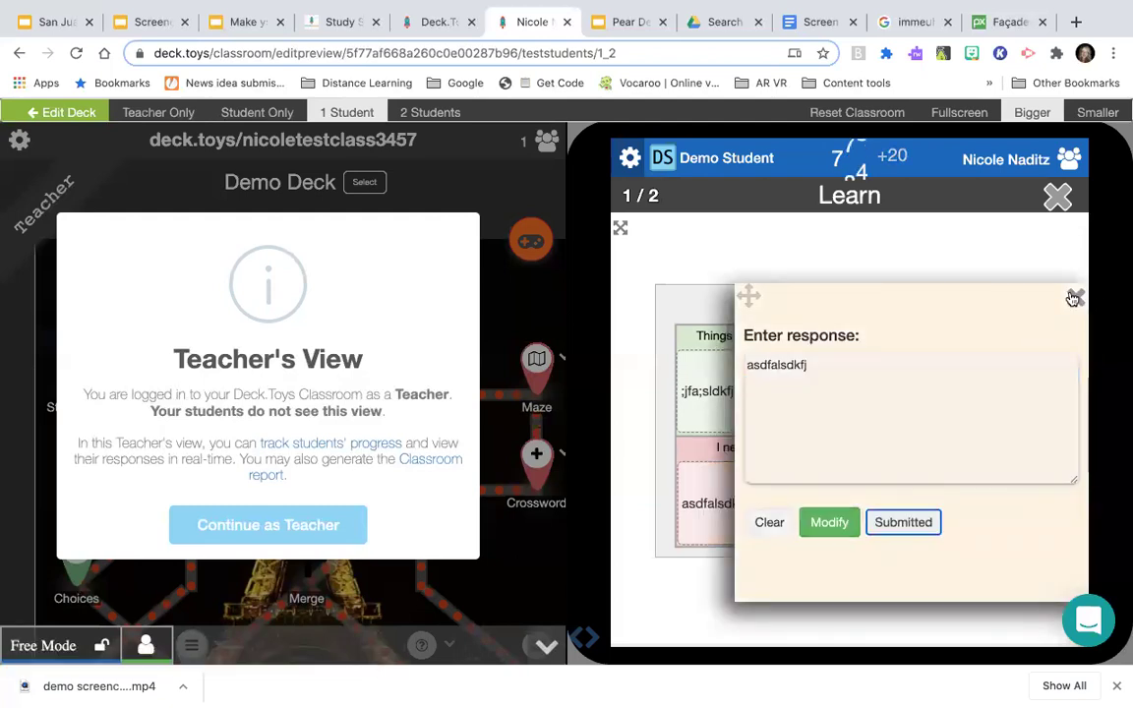
left_click(1074, 298)
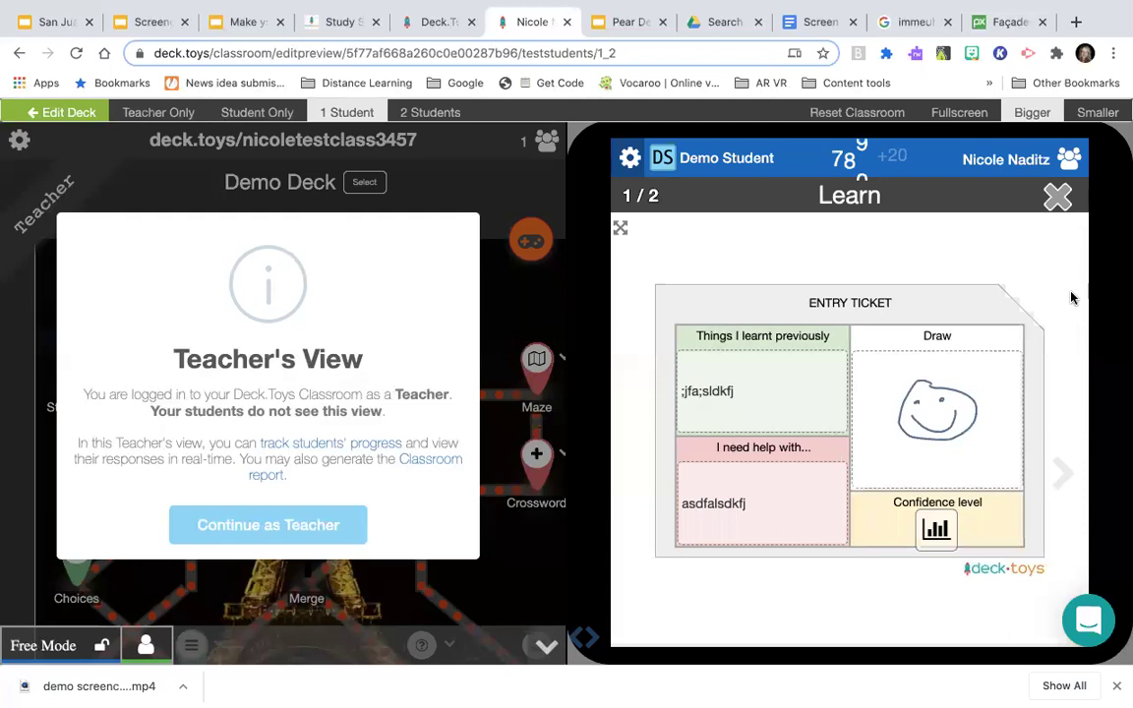
- Rate the entry ticket's Confidence level four stars and close the rating form
left_click(938, 531)
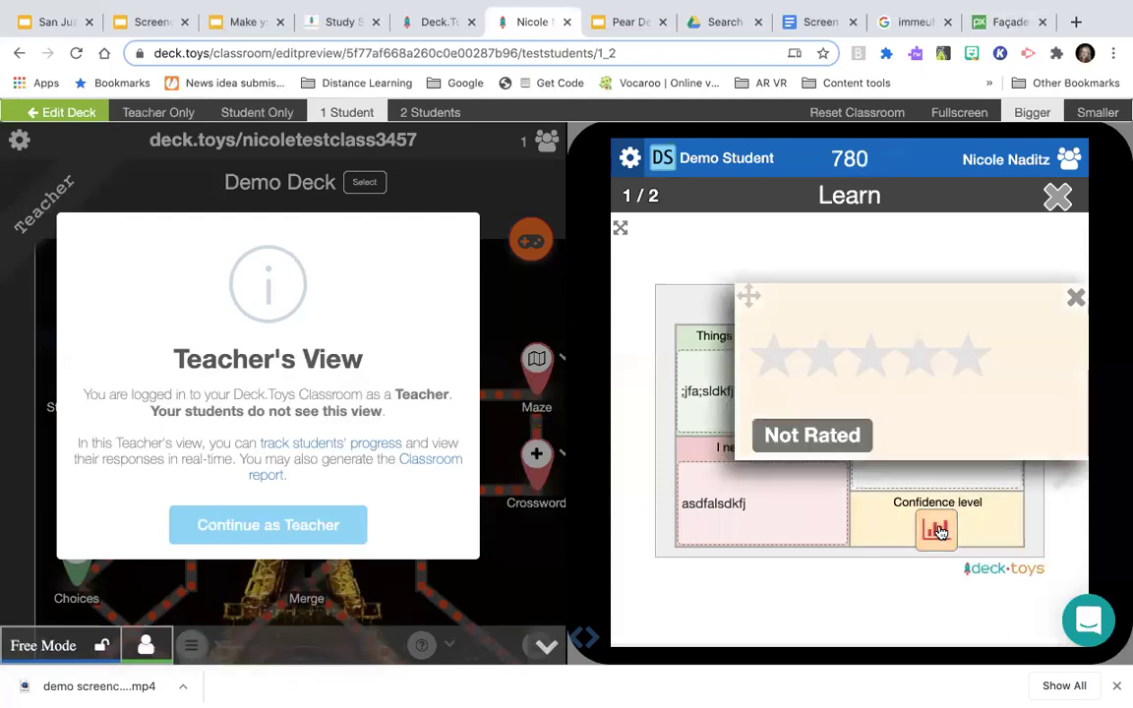
left_click(918, 360)
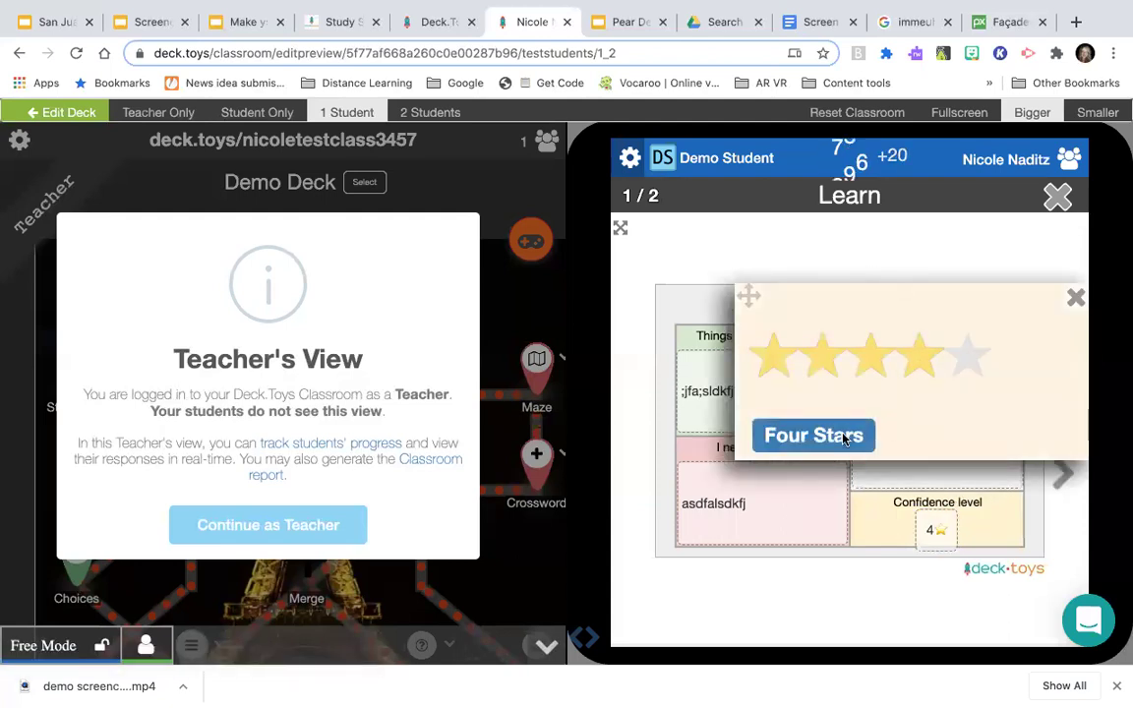
left_click(1074, 298)
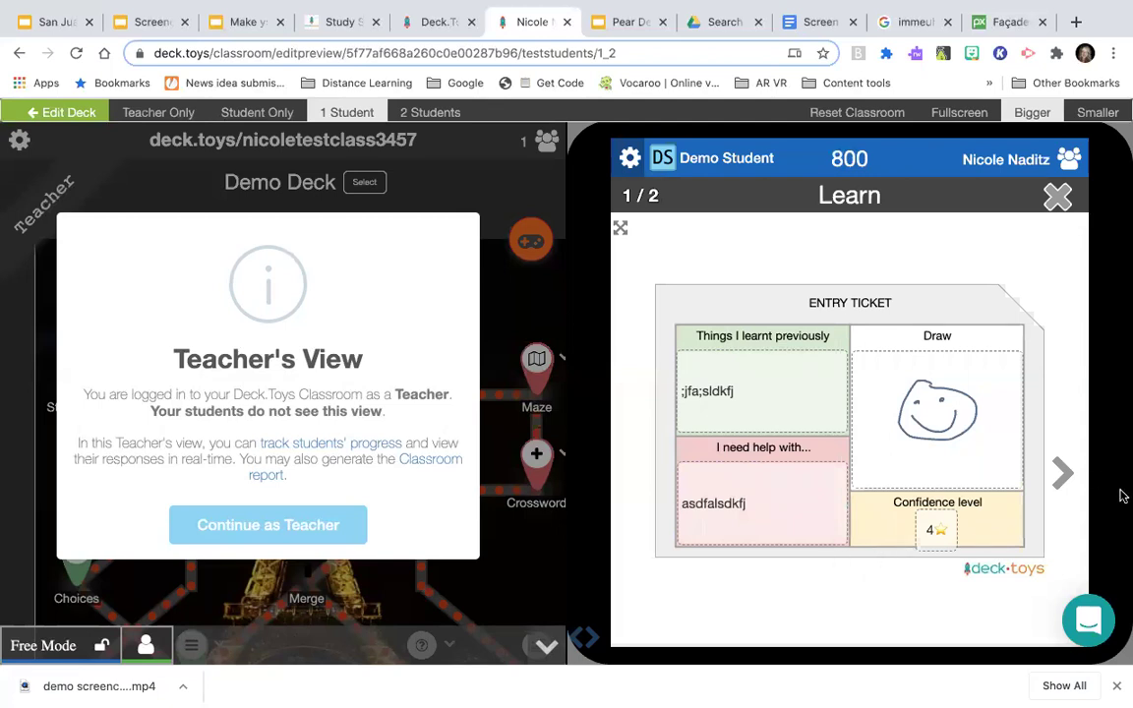
- Advance to the Examples and Non-Examples slide and submit a short line drawing in the upper Examples box
left_click(1062, 473)
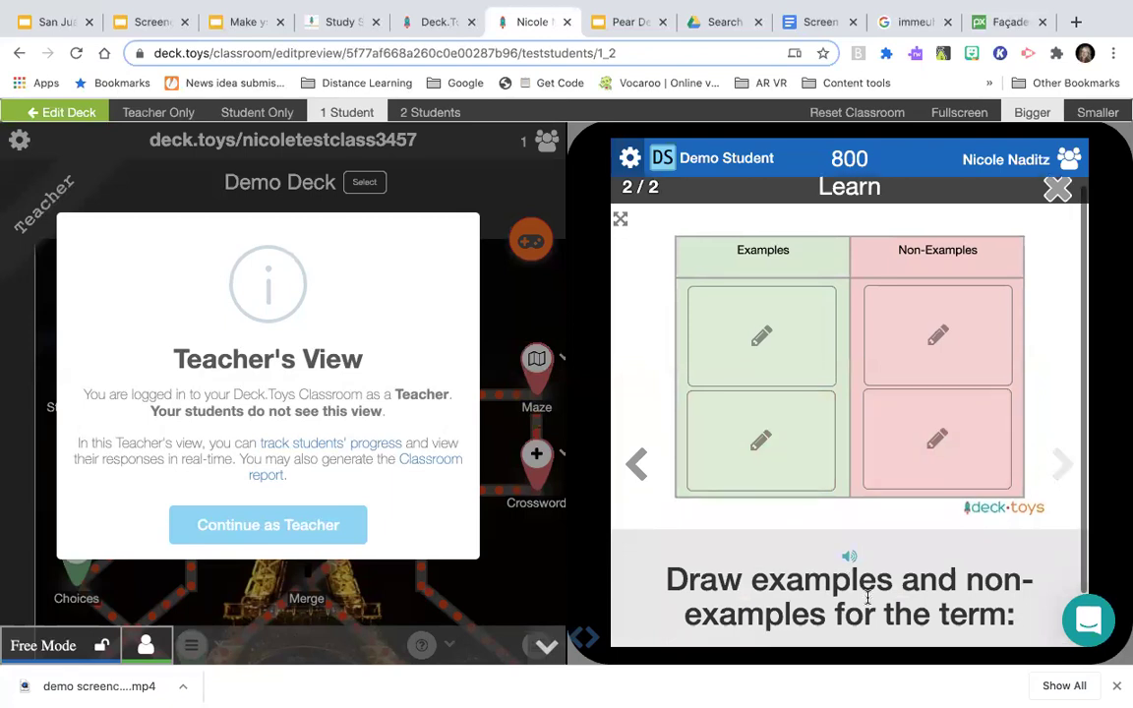
scroll(868, 597, "down", 2)
scroll(868, 597, "up", 2)
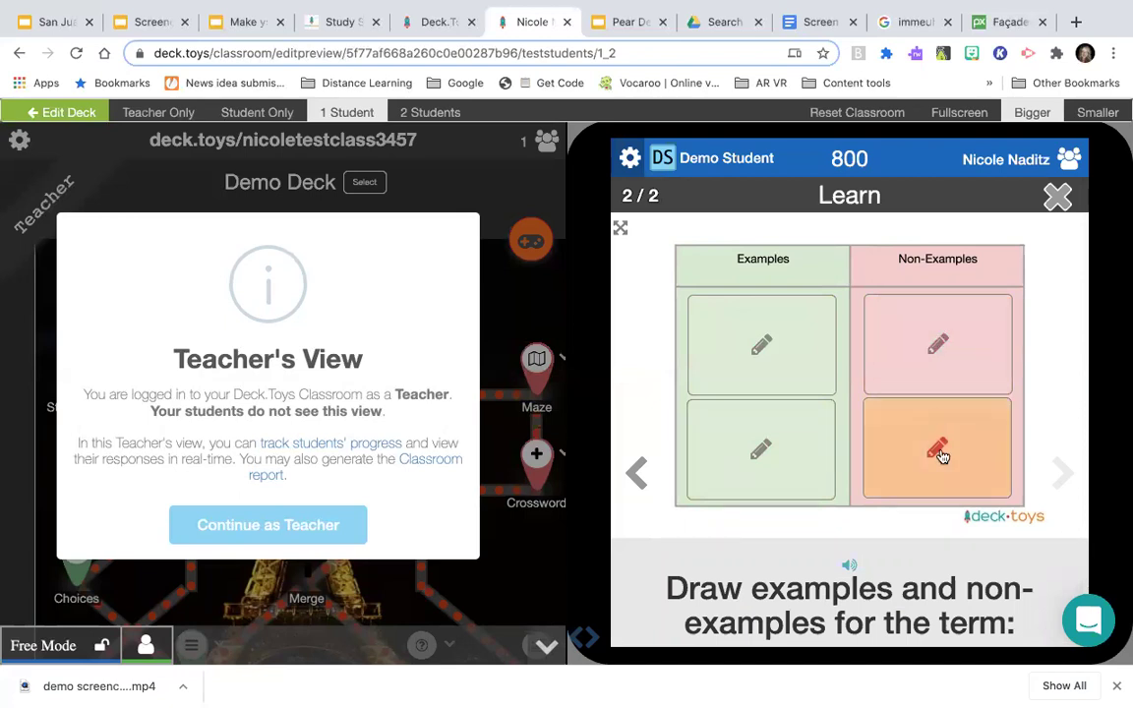
left_click(761, 357)
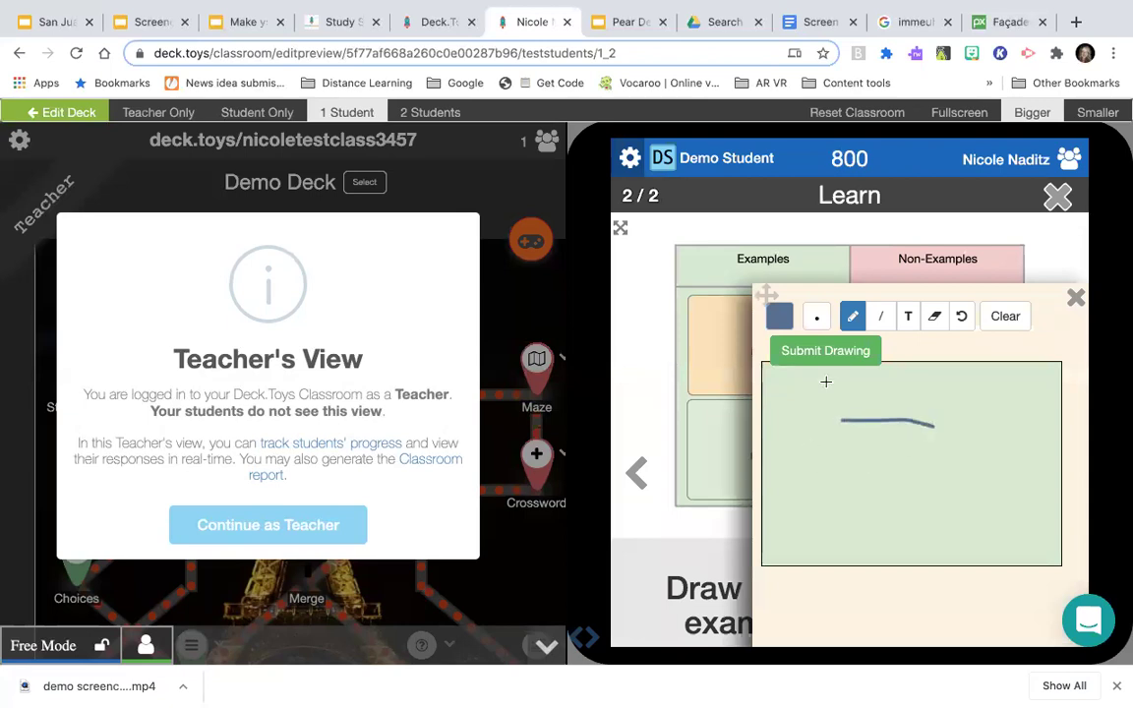
left_click(838, 351)
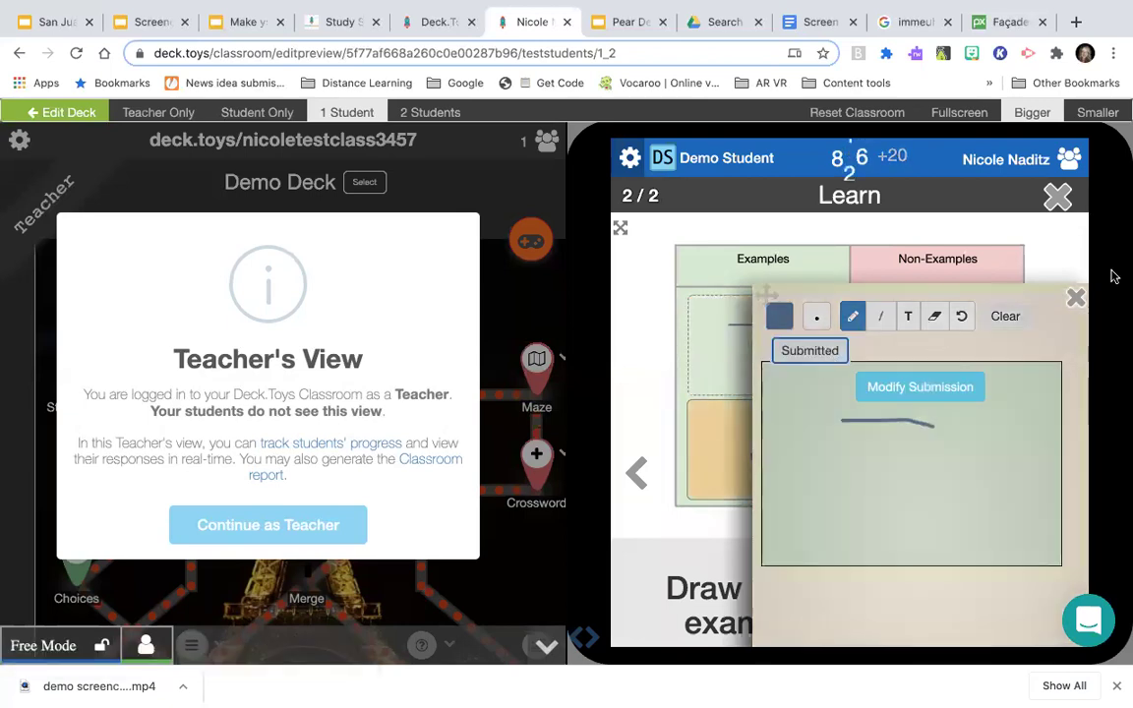
left_click(1076, 297)
left_click(755, 445)
left_click_drag(948, 443, 949, 443)
left_click(1070, 295)
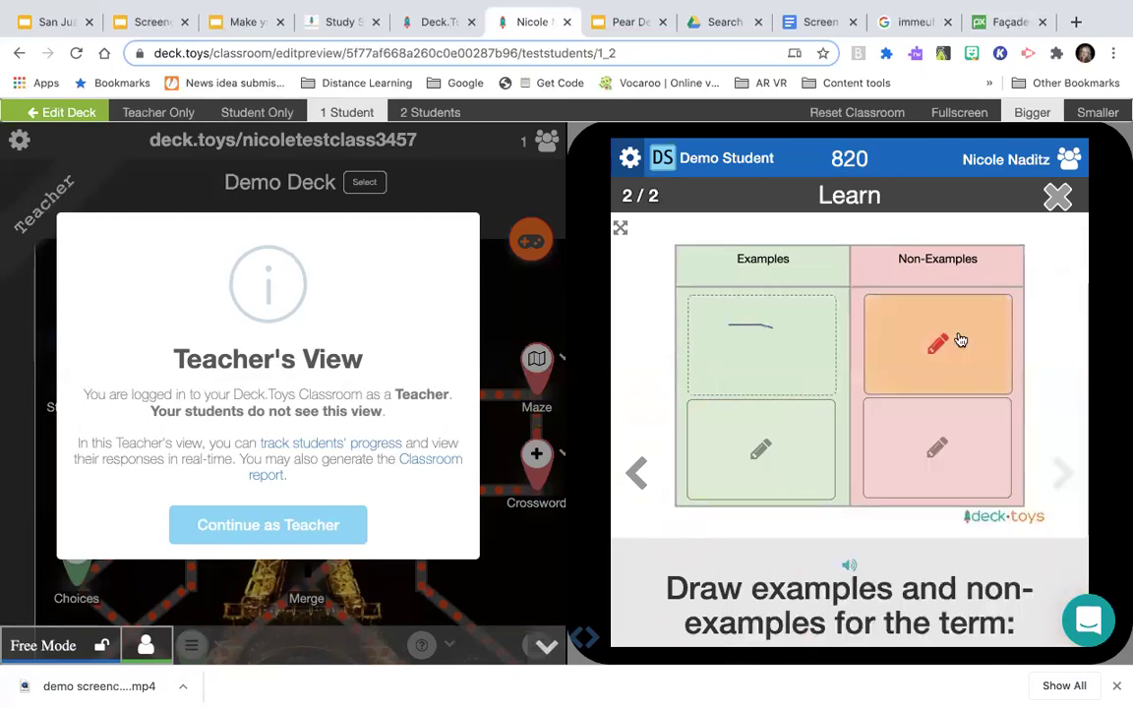
left_click(954, 336)
left_click_drag(832, 457, 977, 456)
left_click(1074, 300)
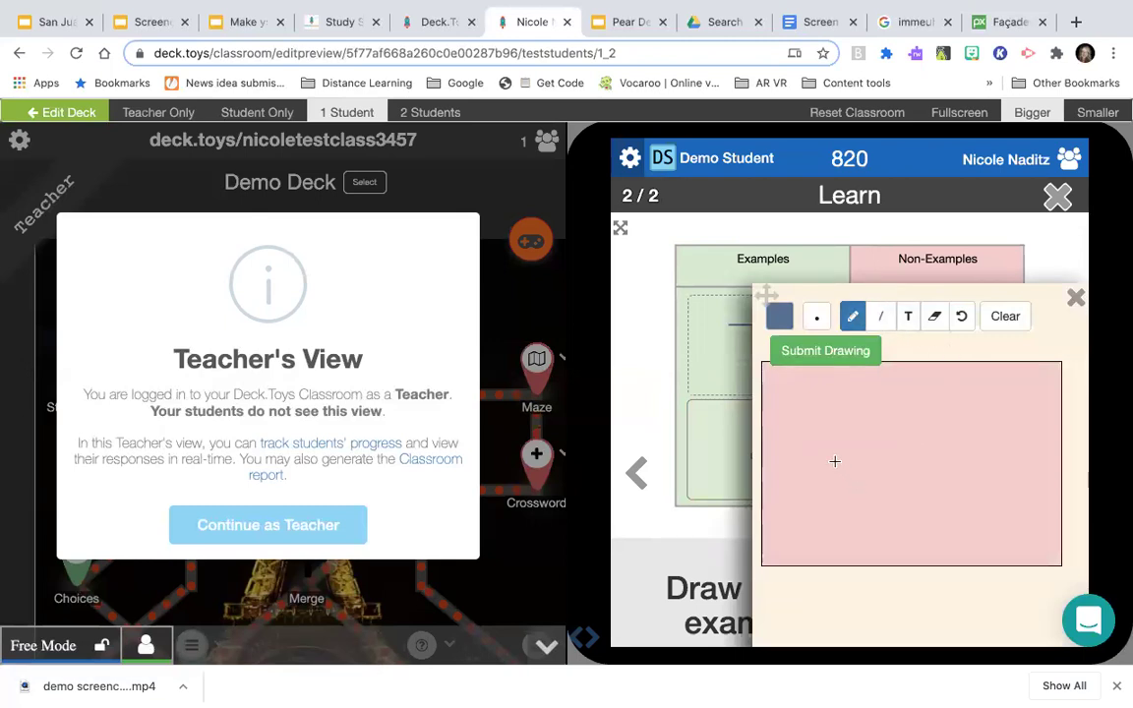
- Draw and submit a horizontal line in both the lower and the upper Non-Examples boxes
left_click_drag(970, 455, 999, 455)
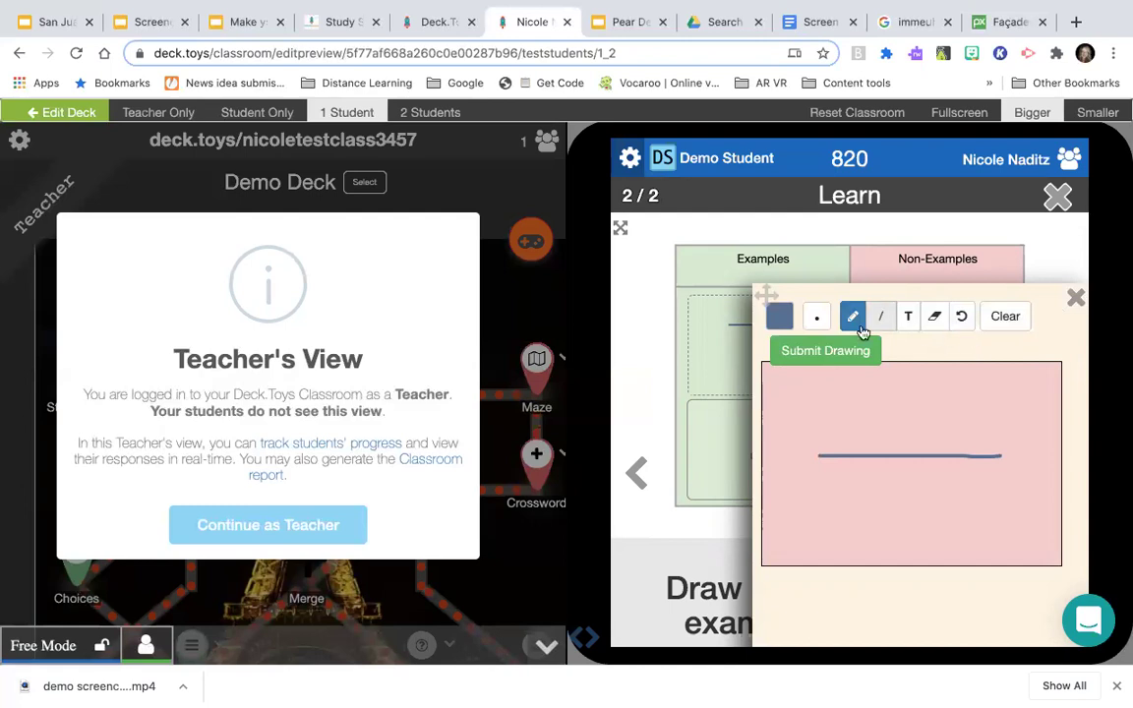
left_click(846, 350)
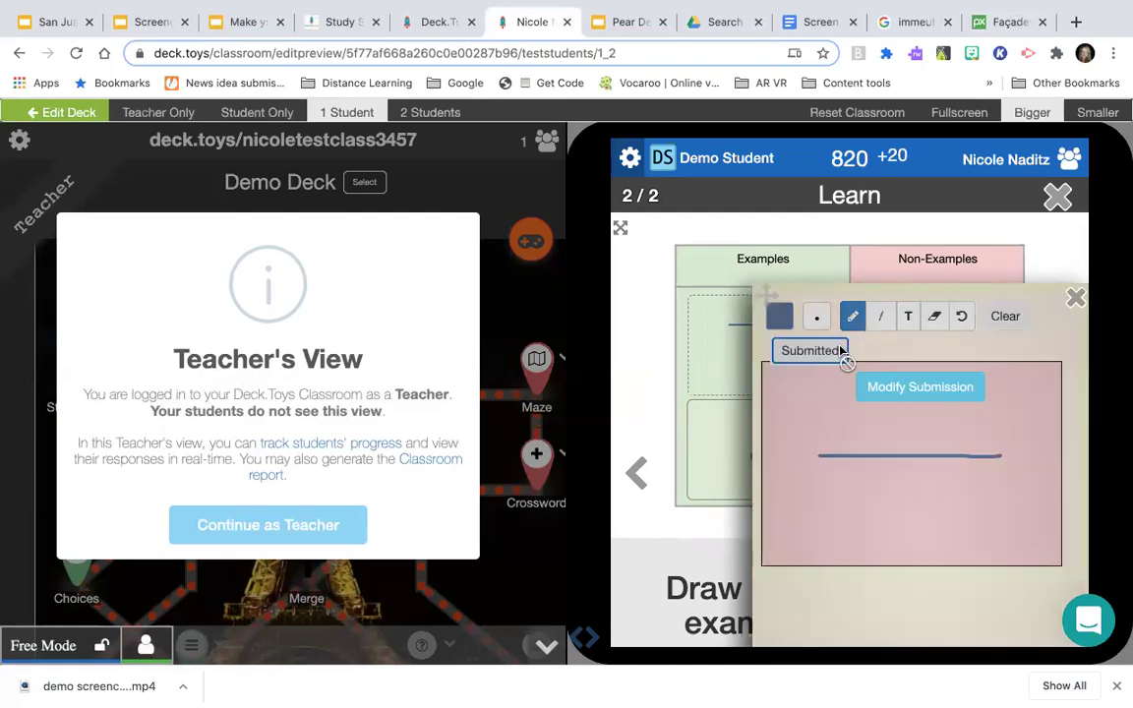
left_click(1074, 299)
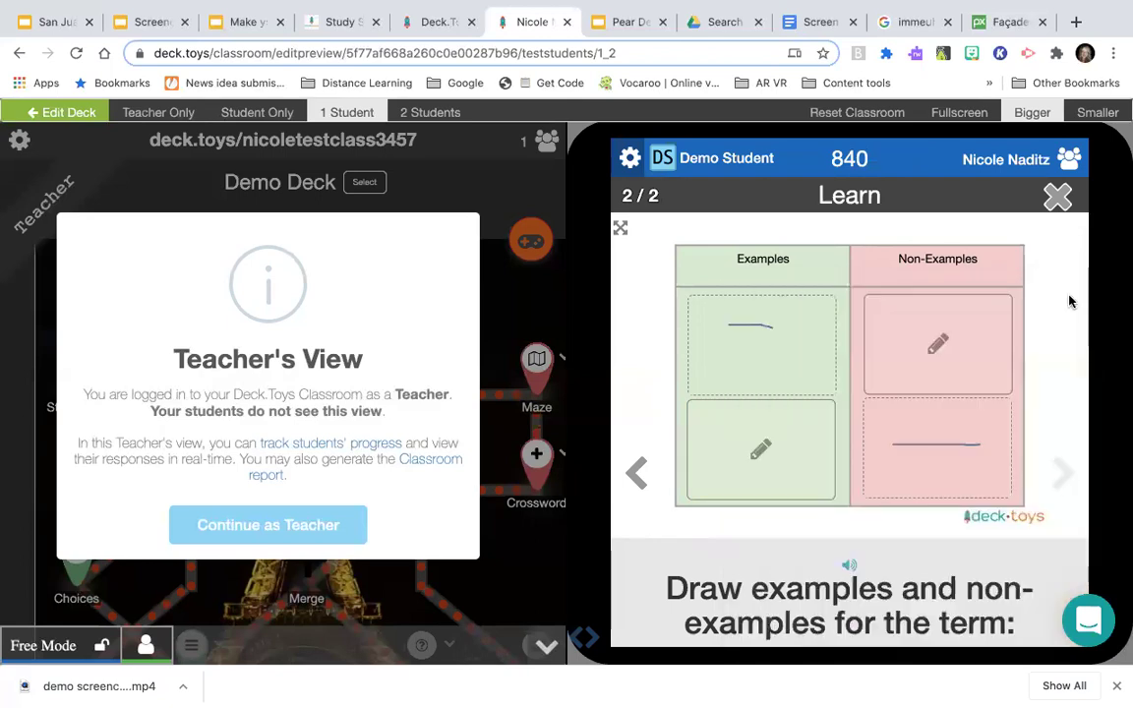
left_click(893, 345)
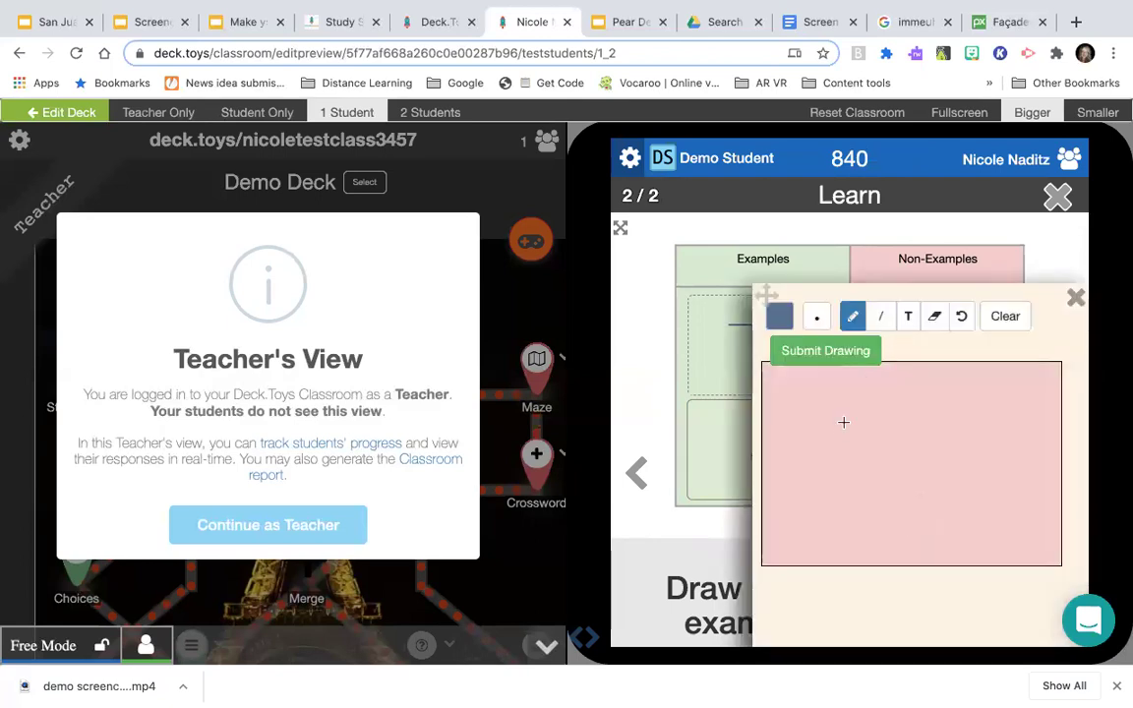
left_click_drag(843, 433, 1063, 432)
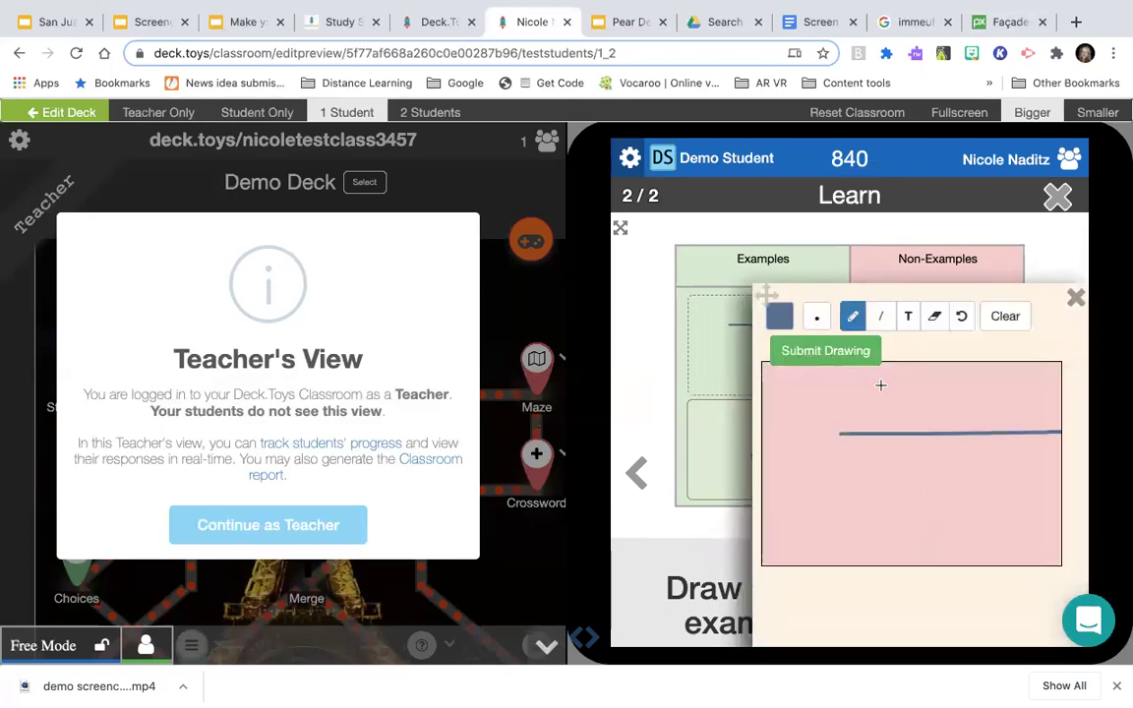
left_click(797, 356)
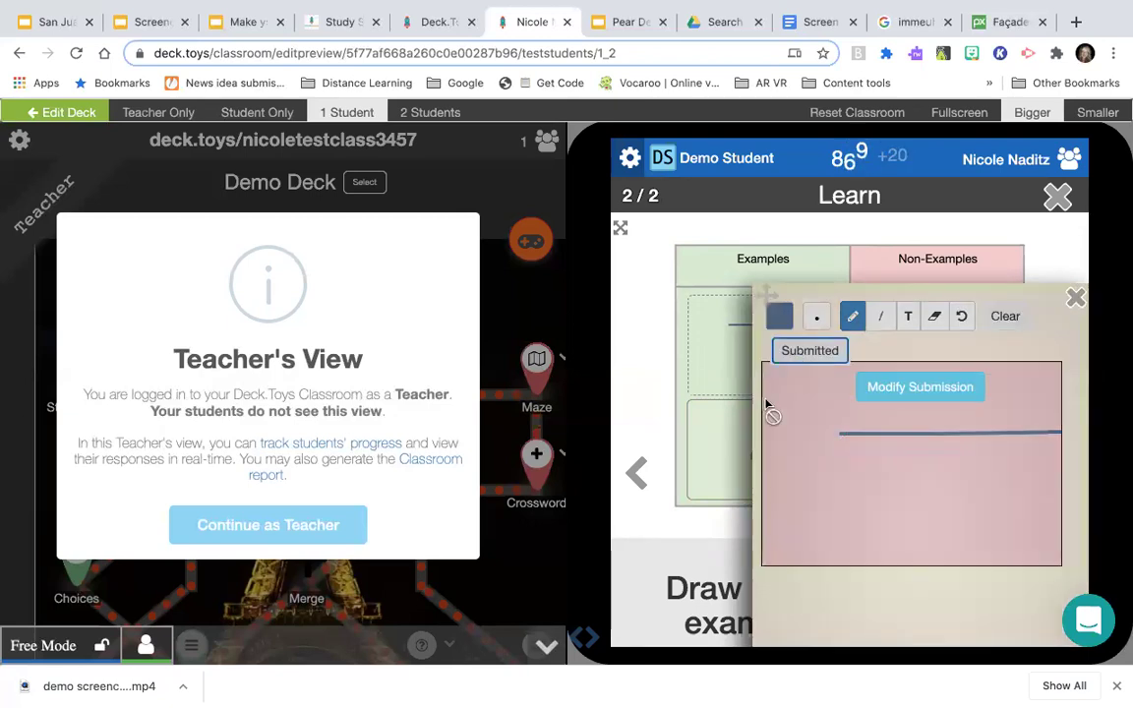
- Draw and submit a horizontal line in the lower Examples box and close the drawing form
left_click(738, 459)
left_click(747, 449)
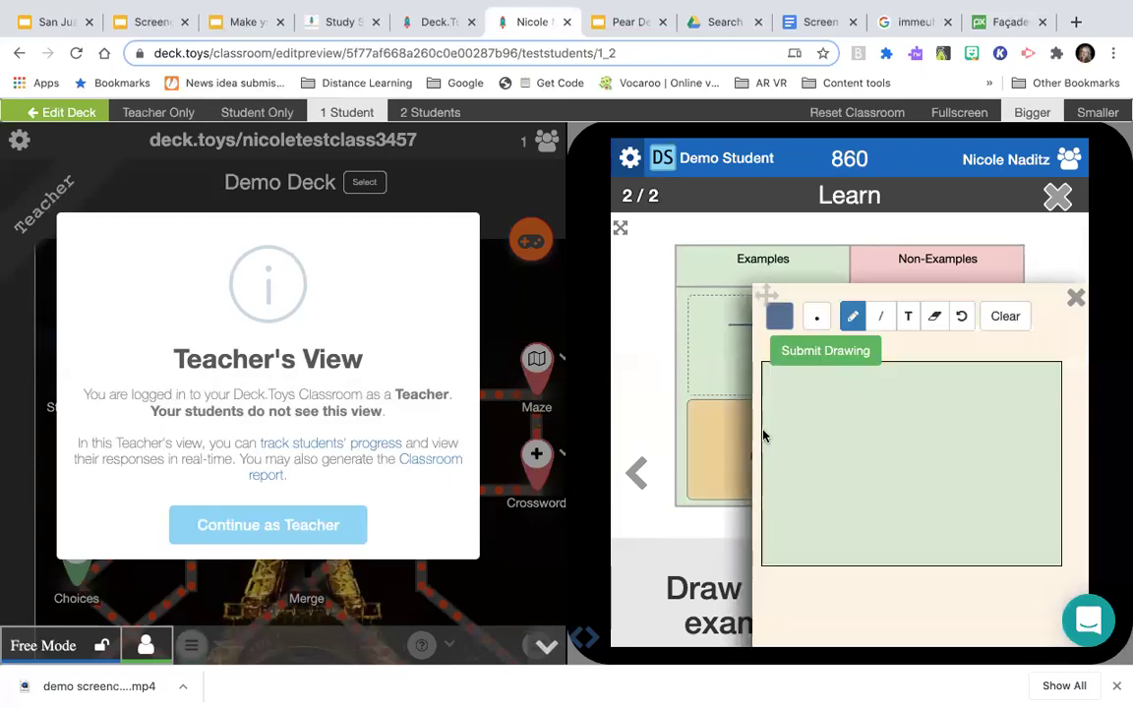
left_click_drag(927, 428, 950, 428)
left_click(810, 352)
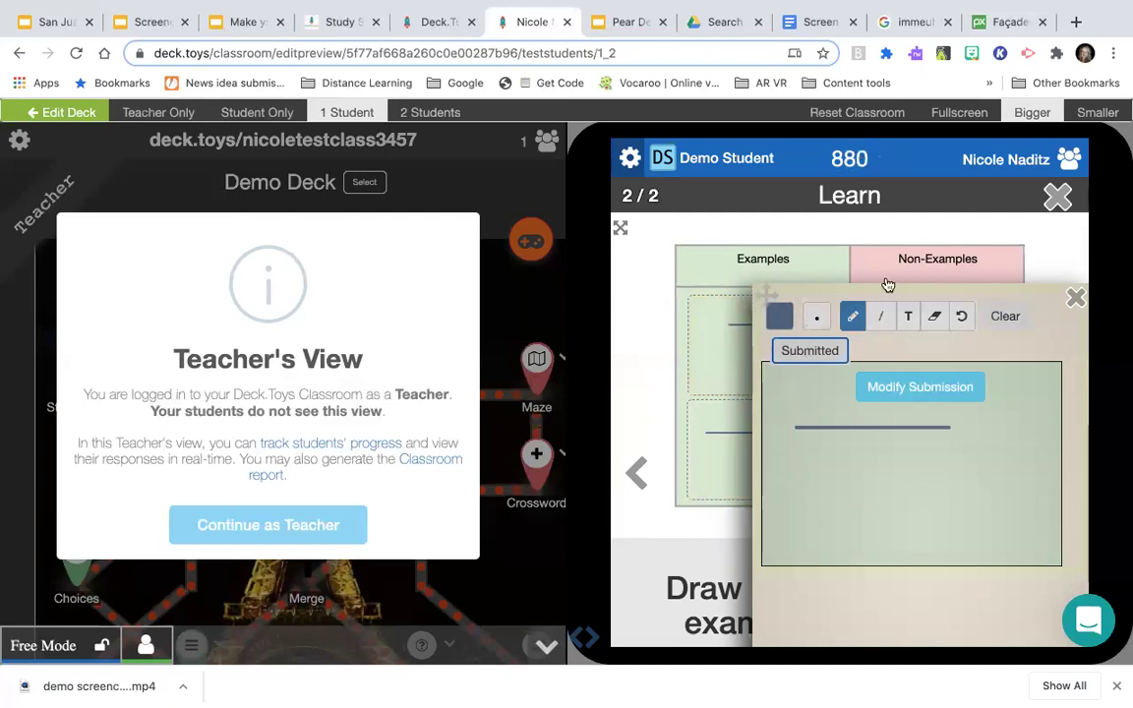
left_click(1076, 299)
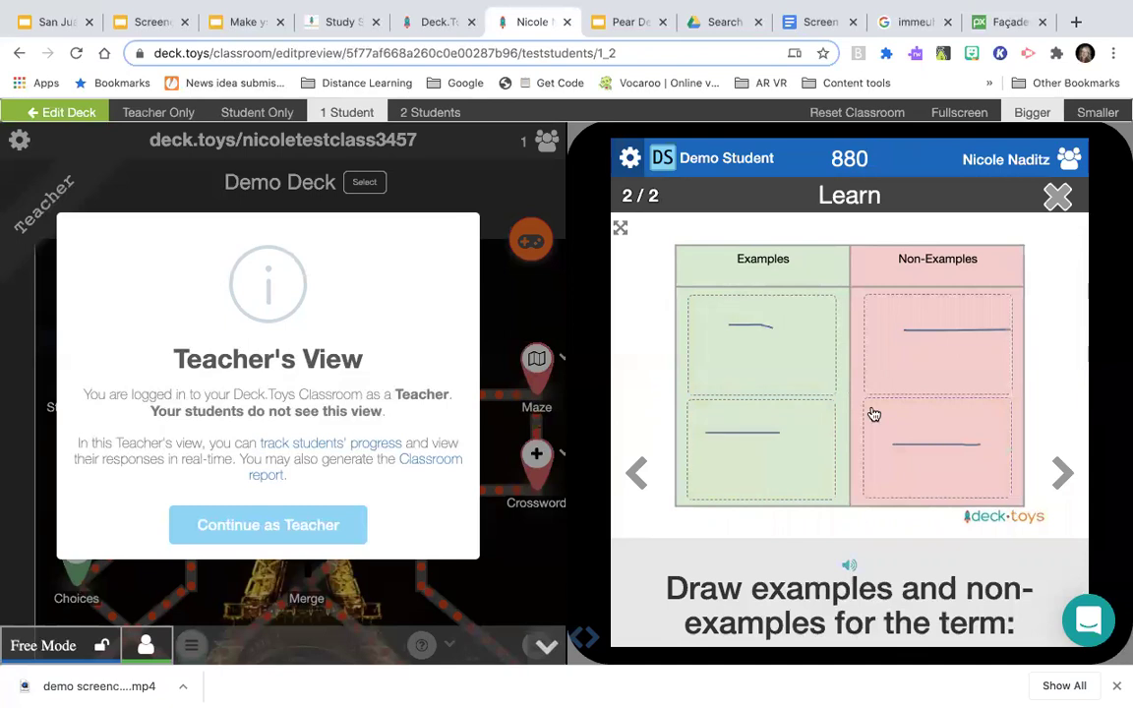
- Check the slide's full drawing prompt, then finish the Learn activity and return to the Demo Deck map
scroll(970, 570, "down", 1)
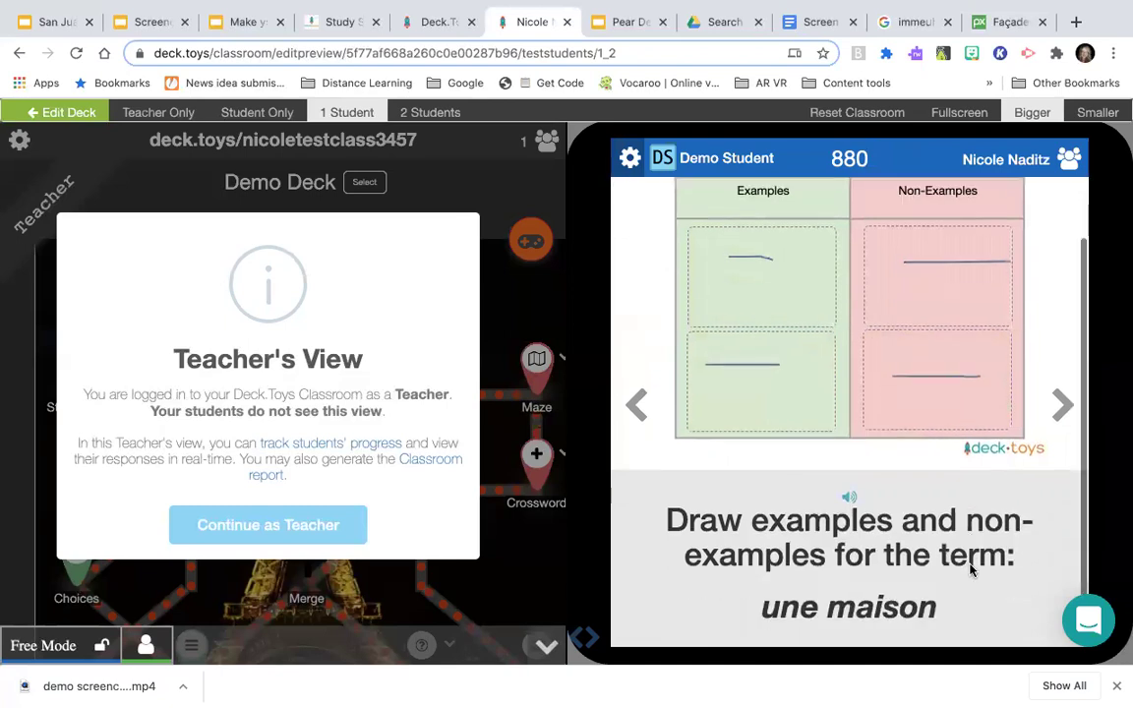
scroll(970, 566, "up", 1)
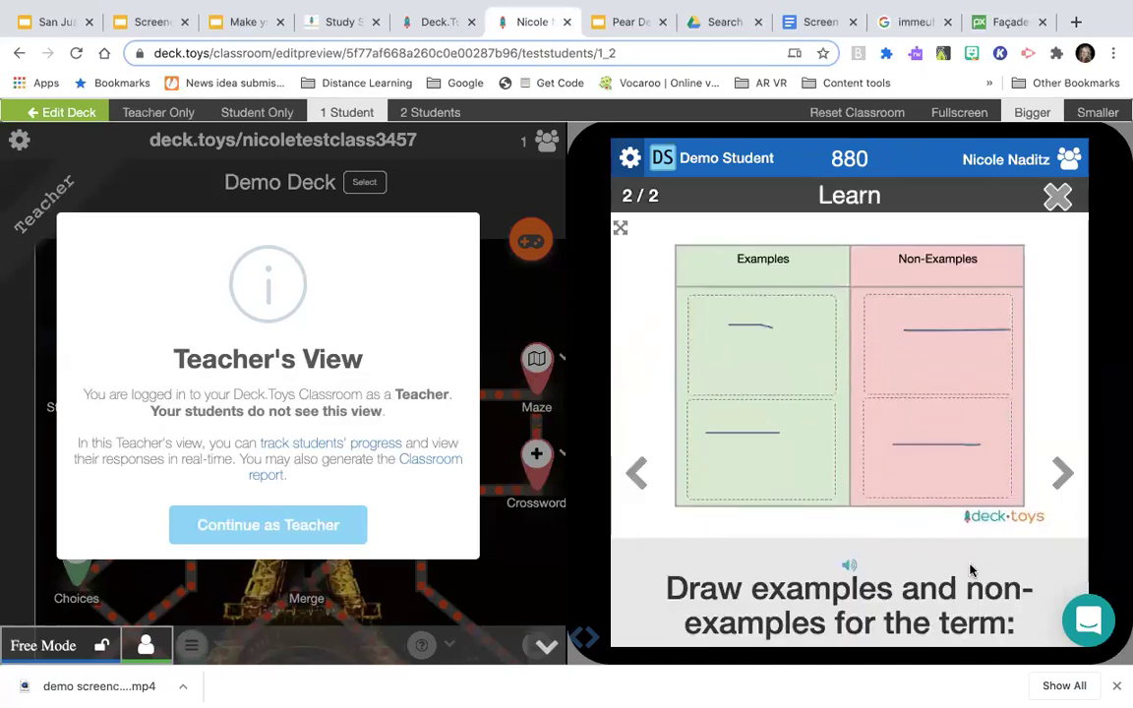
scroll(970, 565, "down", 1)
scroll(970, 566, "up", 1)
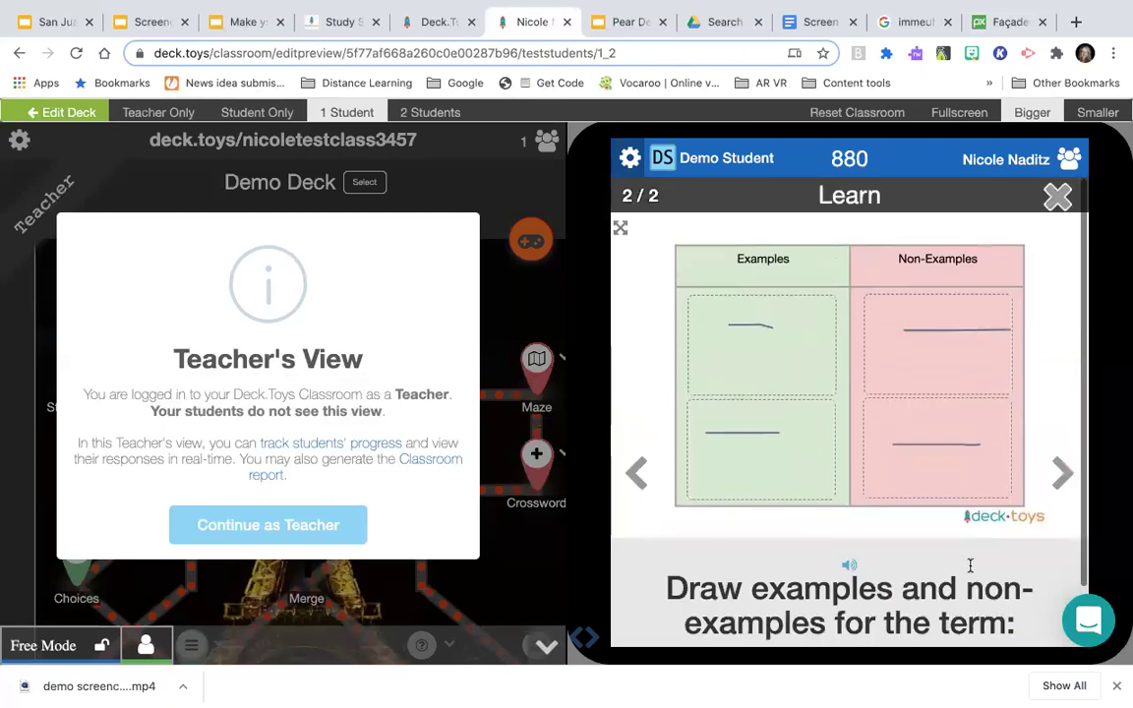
scroll(970, 565, "down", 1)
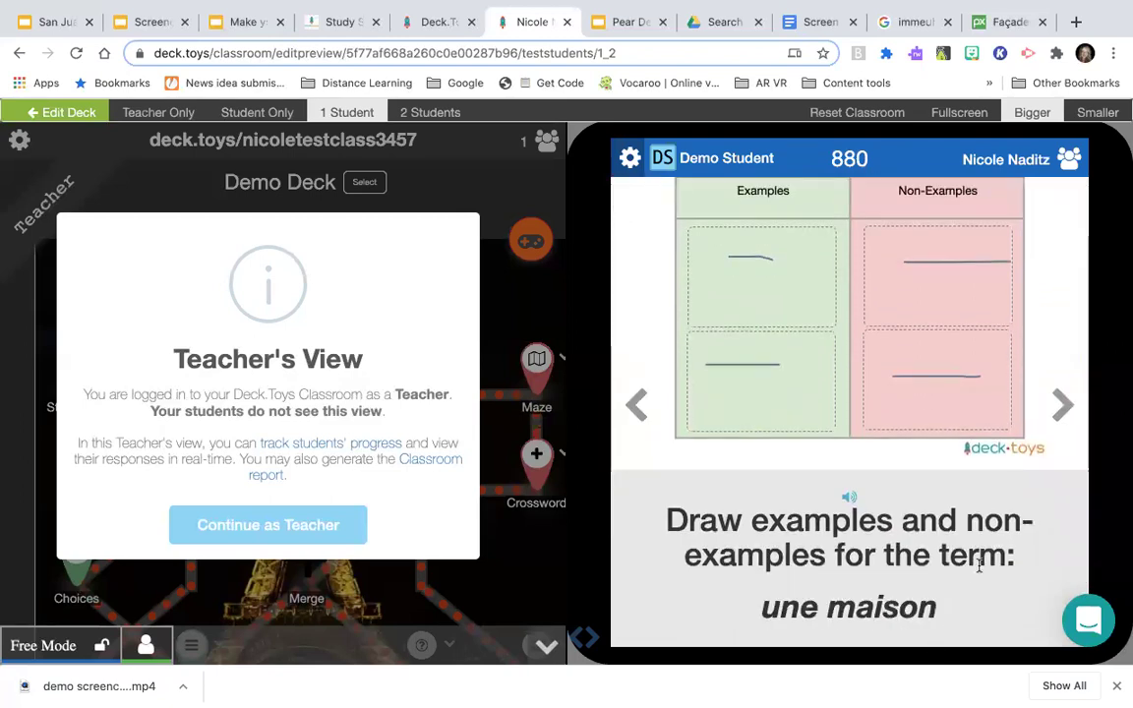
scroll(1013, 538, "up", 1)
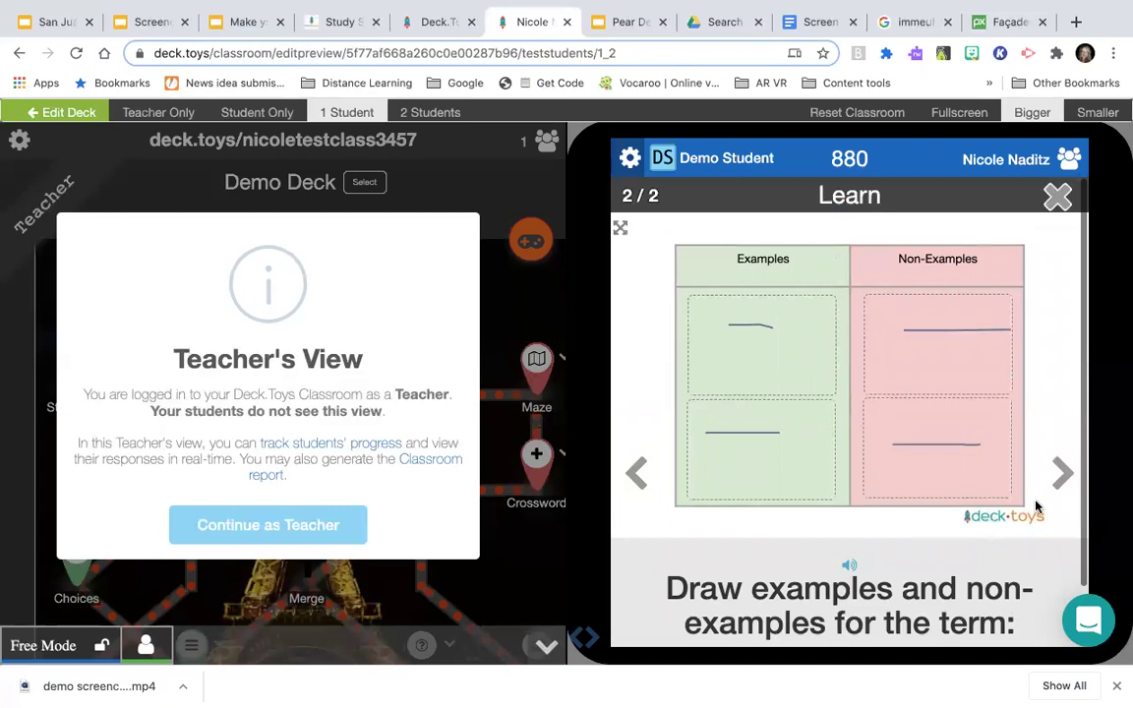
left_click(1061, 472)
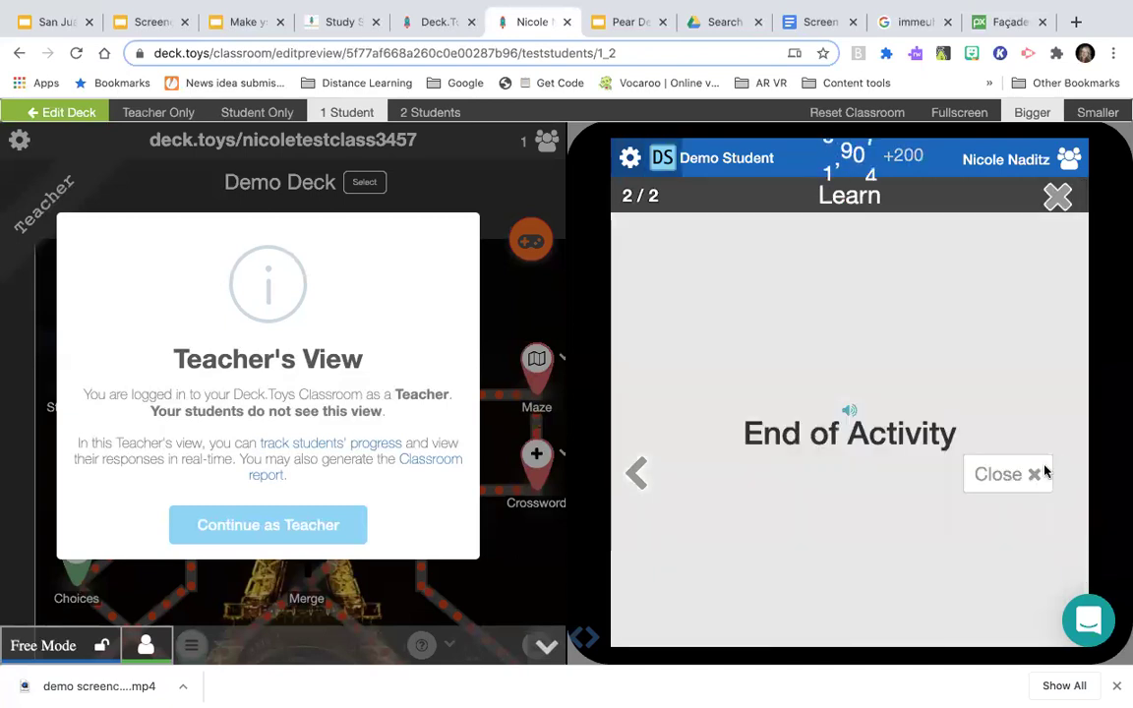
left_click(1036, 476)
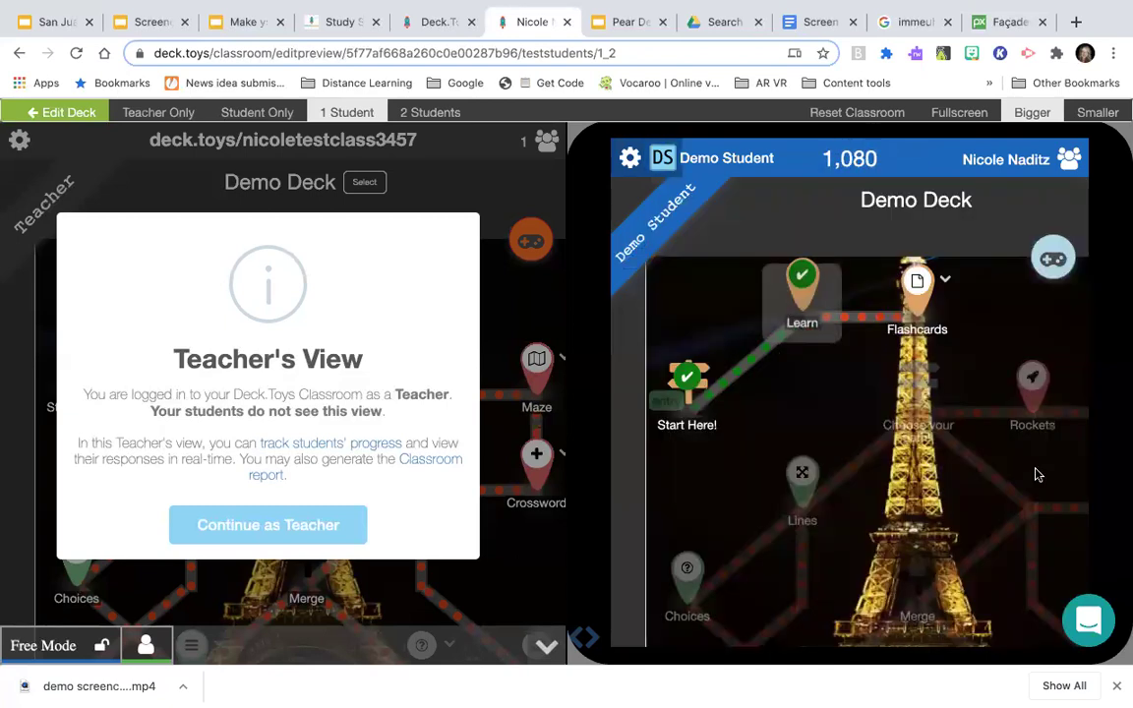
- Open the Flashcards activity, flip the first card, advance through six more cards and close the activity
left_click(917, 283)
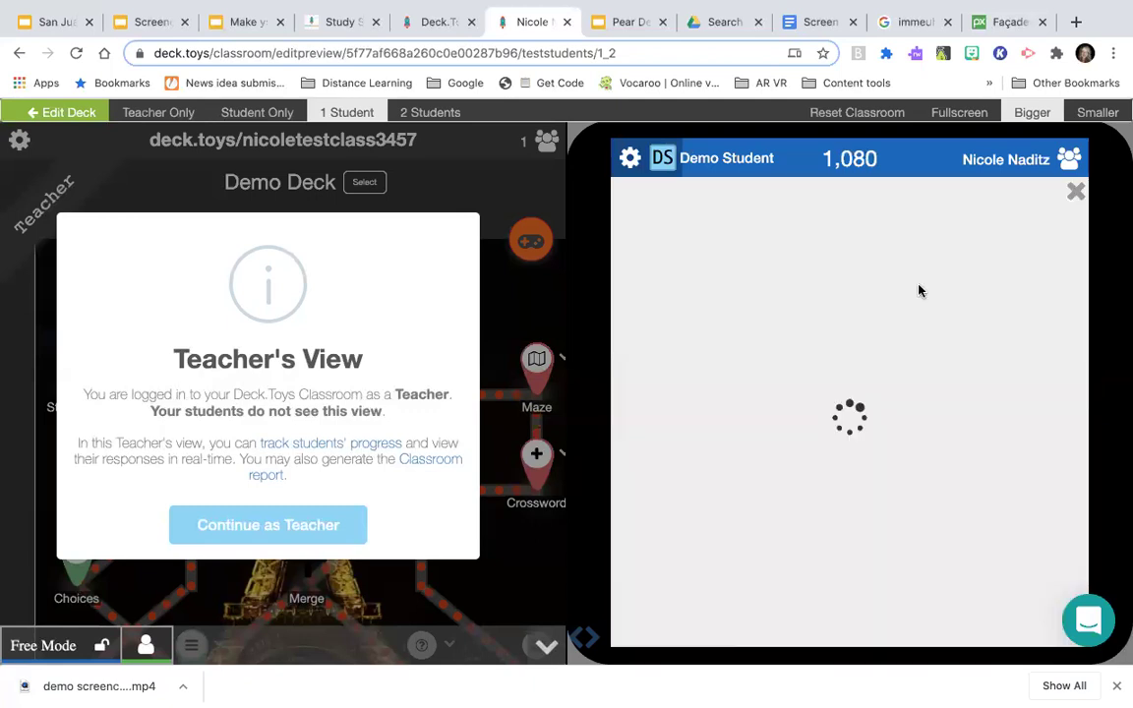
left_click(867, 371)
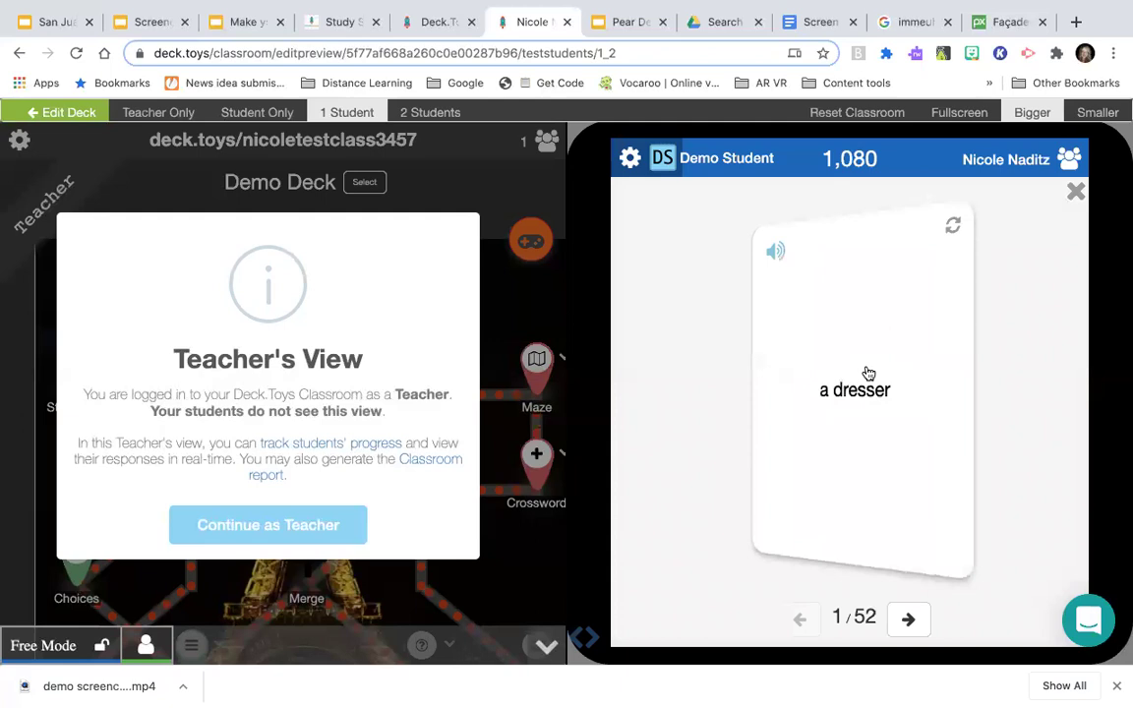
left_click(866, 374)
left_click(907, 619)
left_click(907, 619)
left_click(910, 619)
left_click(910, 620)
left_click(910, 619)
left_click(910, 620)
left_click(1077, 195)
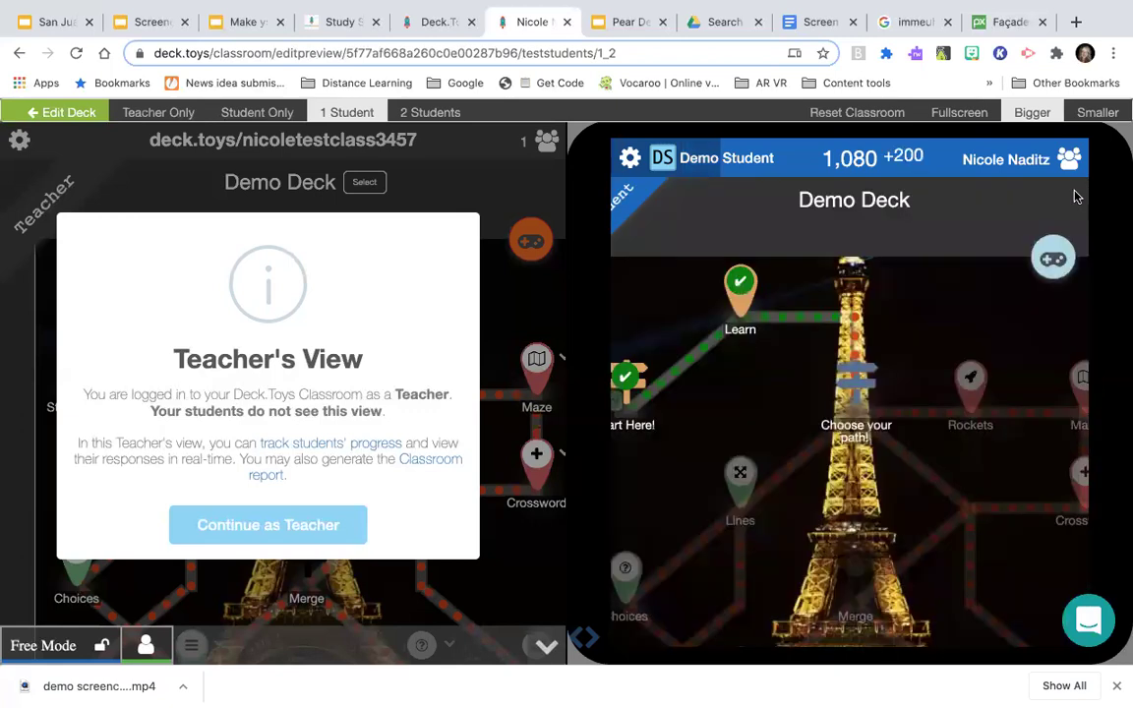
- View and dismiss the "Choose your path!" sign and open the Rockets activity on the red path
left_click(851, 412)
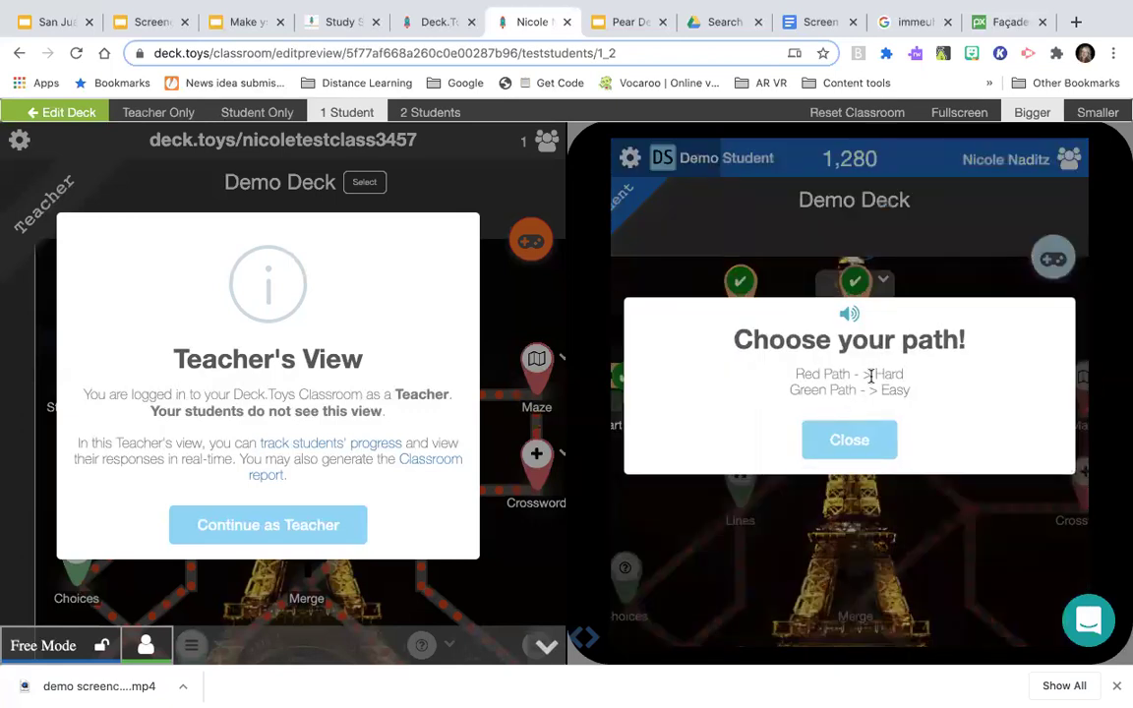
left_click(854, 444)
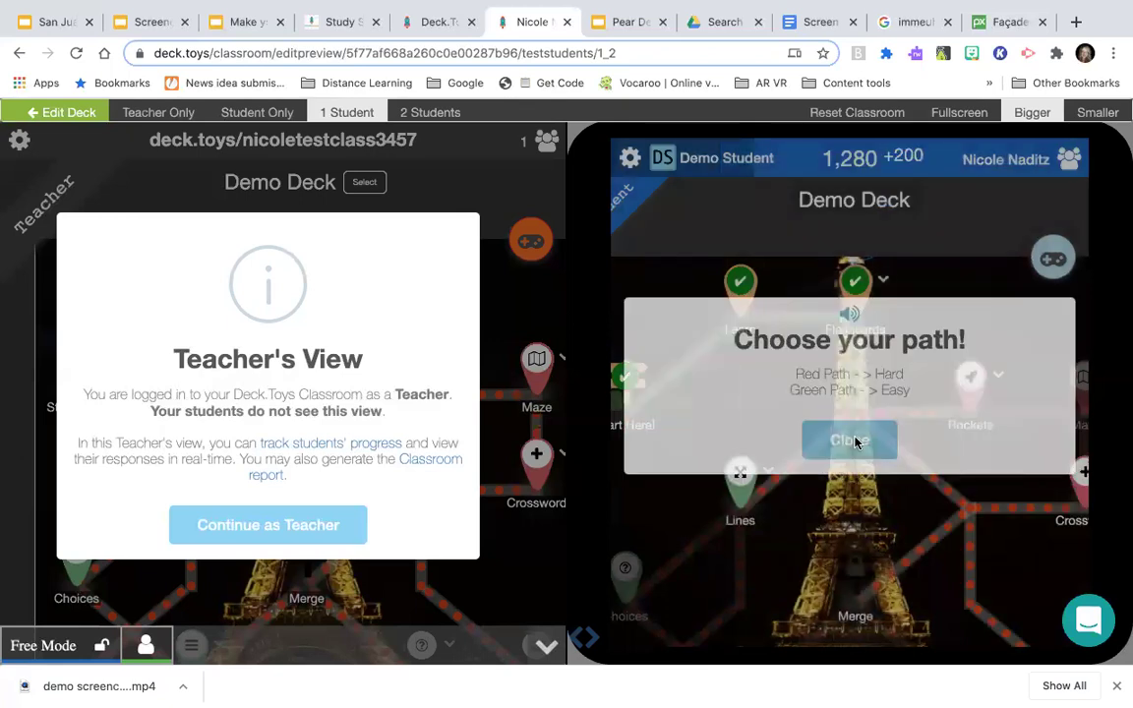
left_click(964, 423)
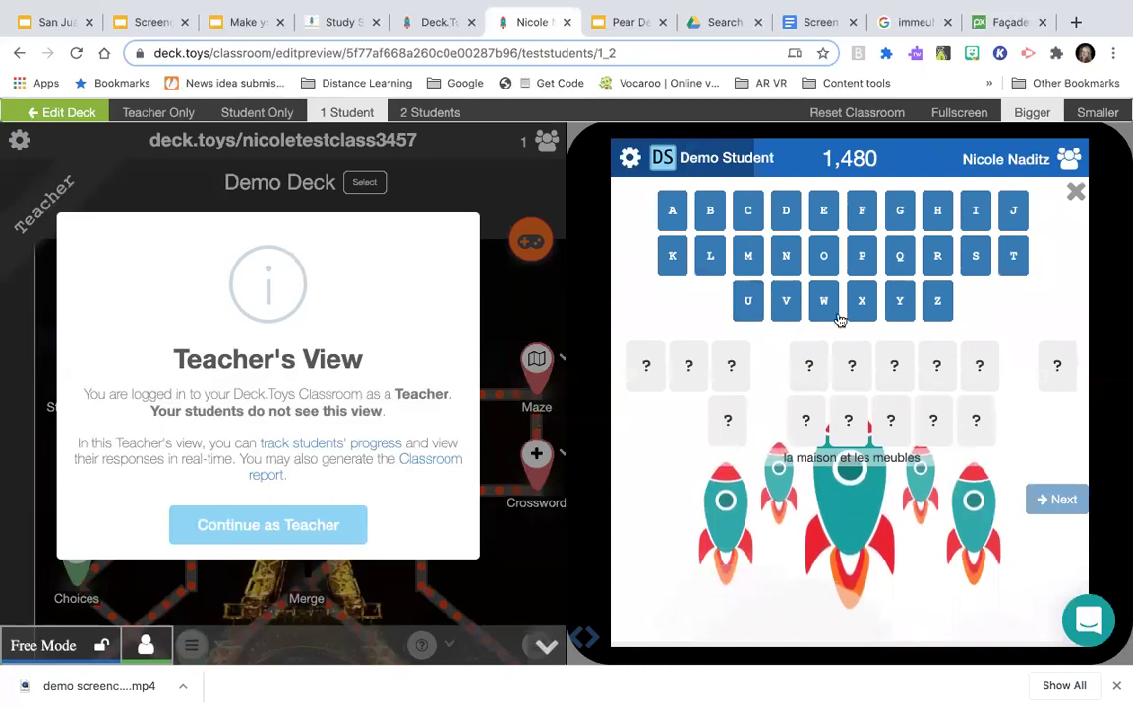
- Solve the first Rockets puzzle by guessing the letters of "UNE SALLE DE BAINS" and advance to the next puzzle
left_click(862, 300)
left_click(746, 298)
left_click(786, 255)
left_click(827, 210)
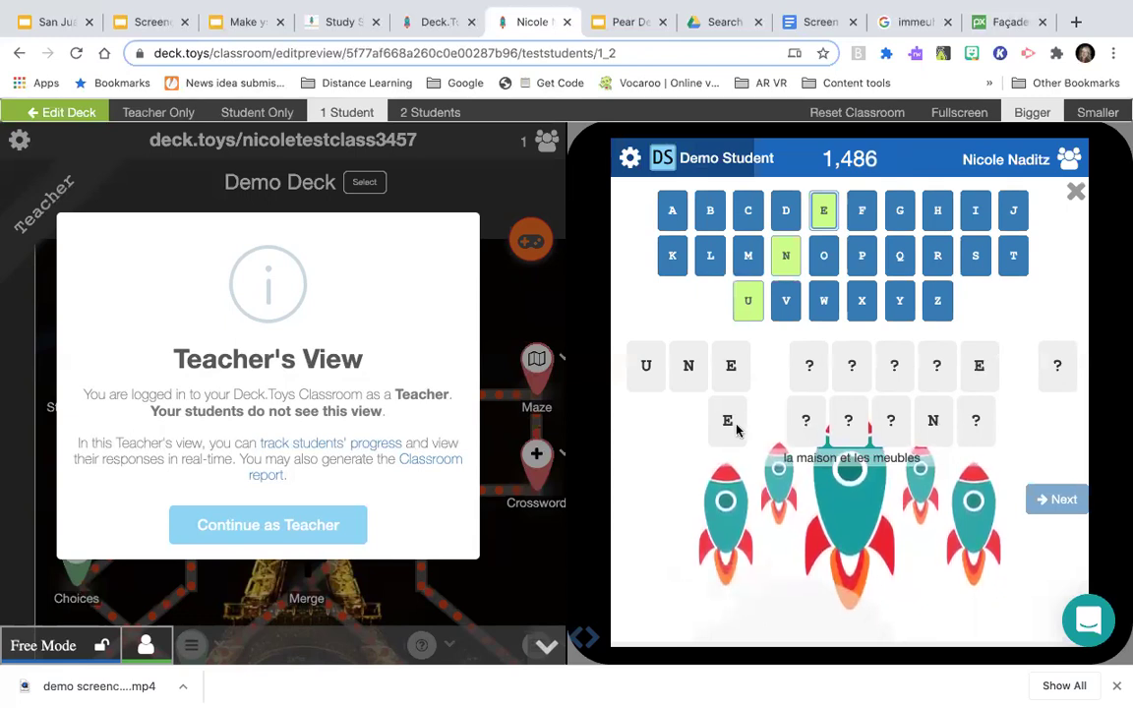
left_click(786, 208)
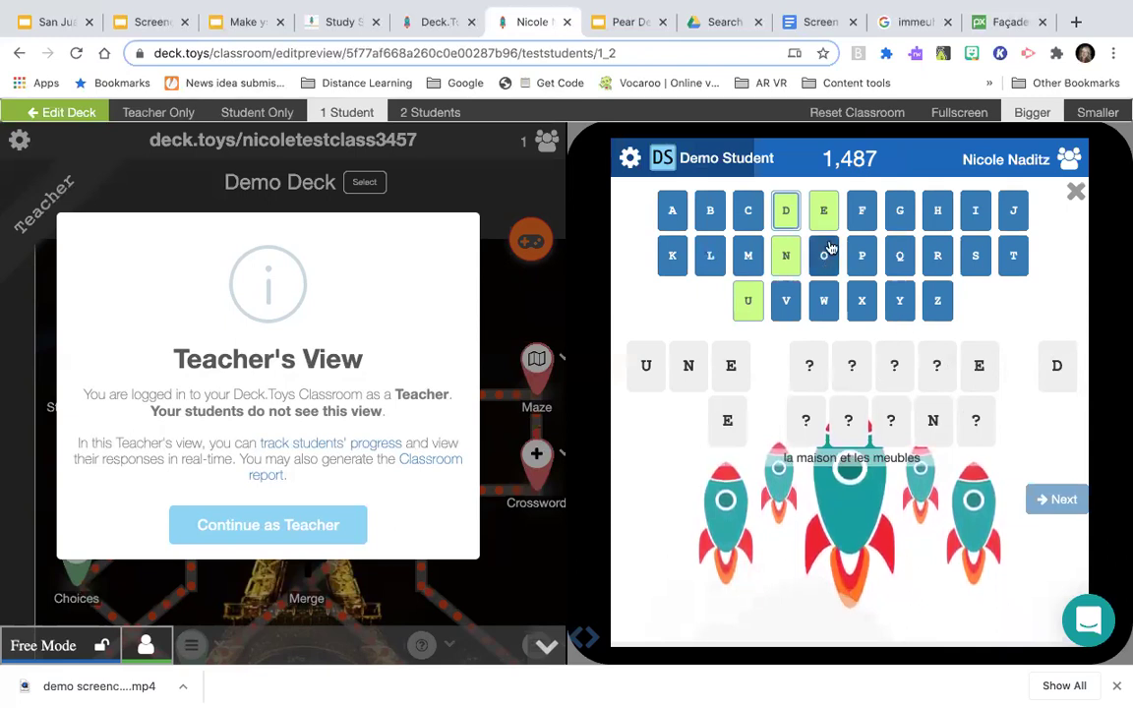
left_click(974, 255)
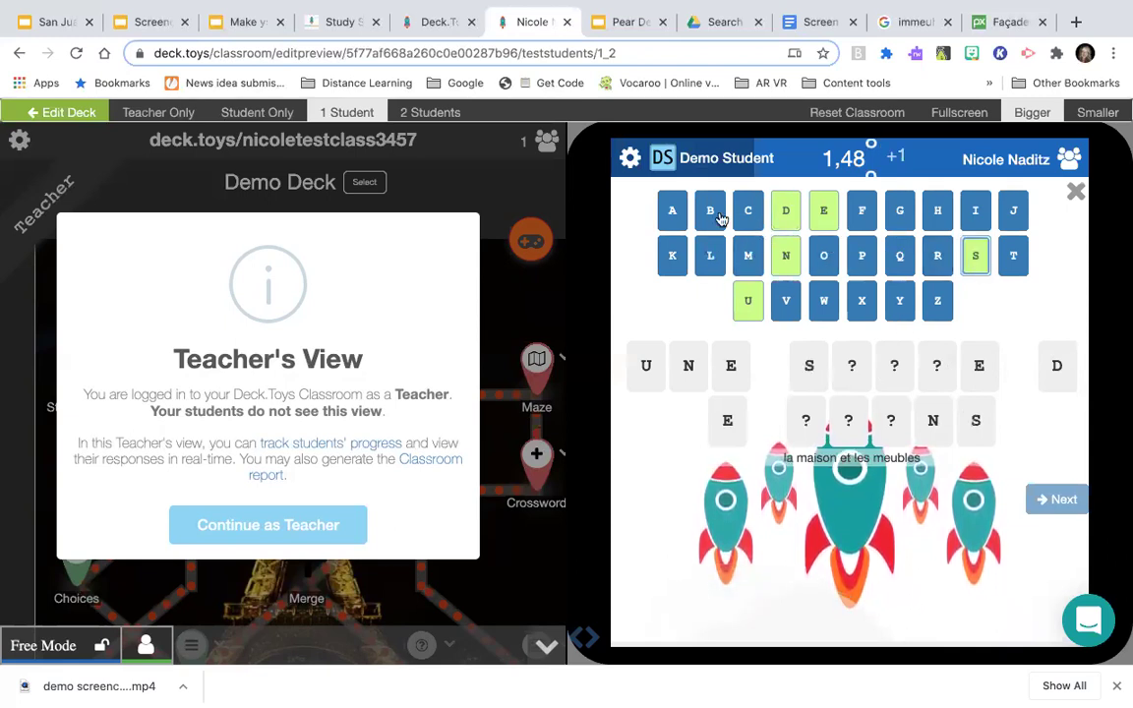
left_click(675, 219)
left_click(704, 252)
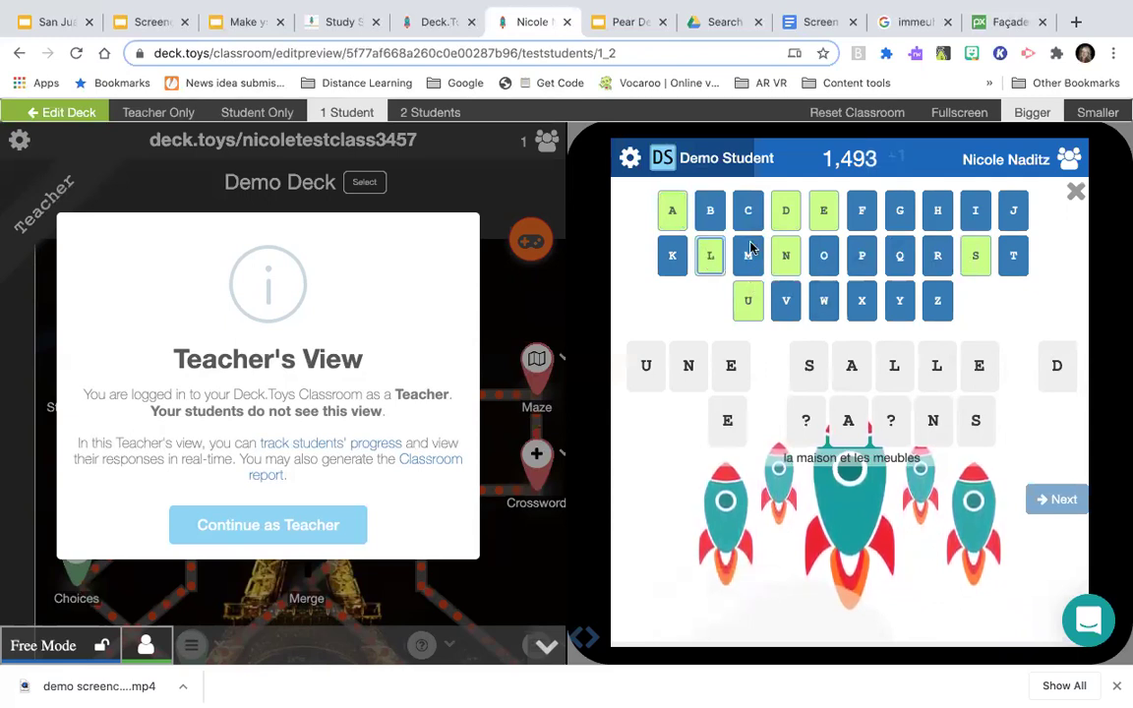
left_click(710, 215)
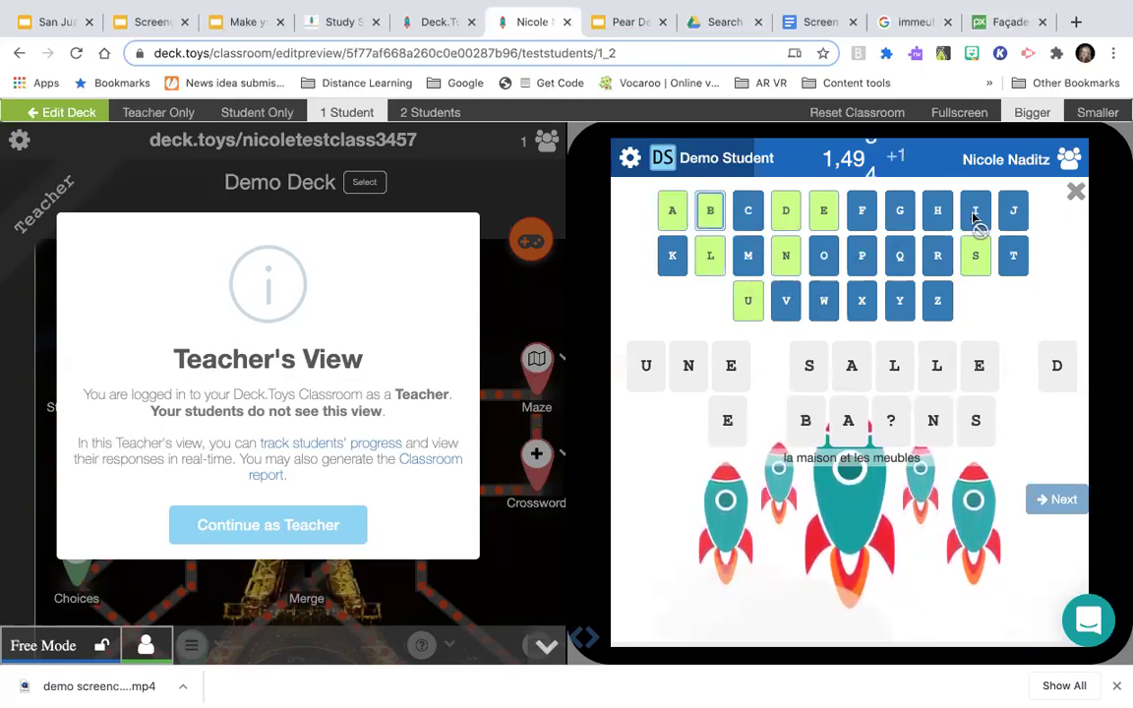
left_click(975, 217)
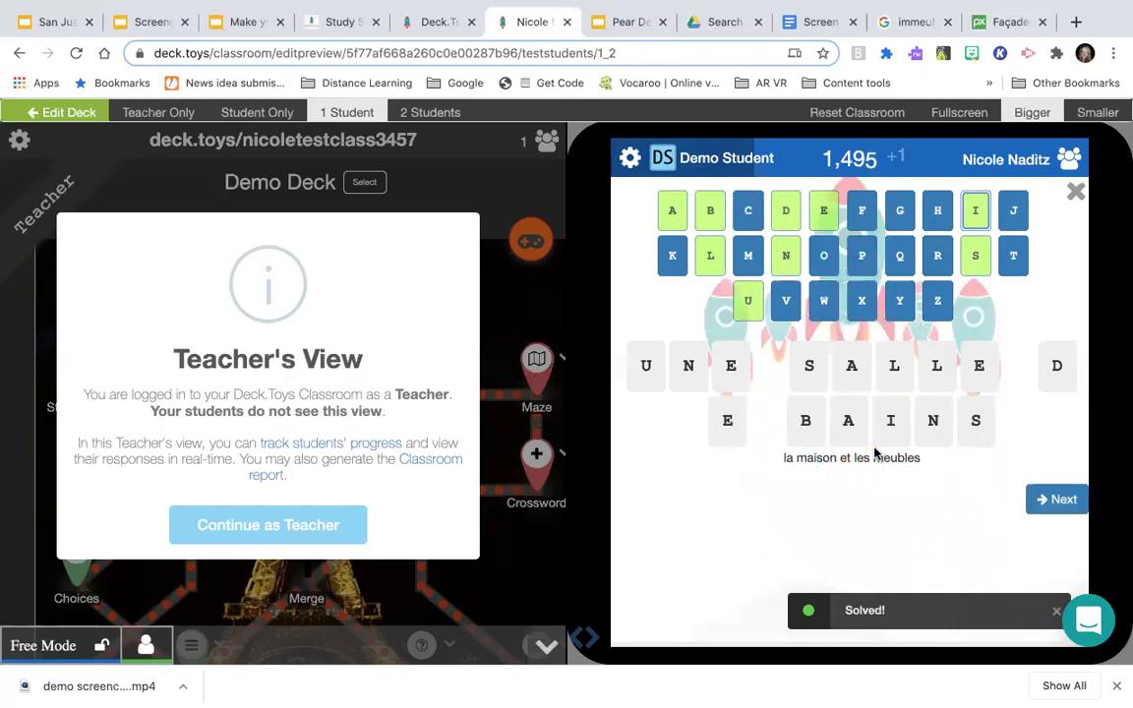
left_click(1052, 499)
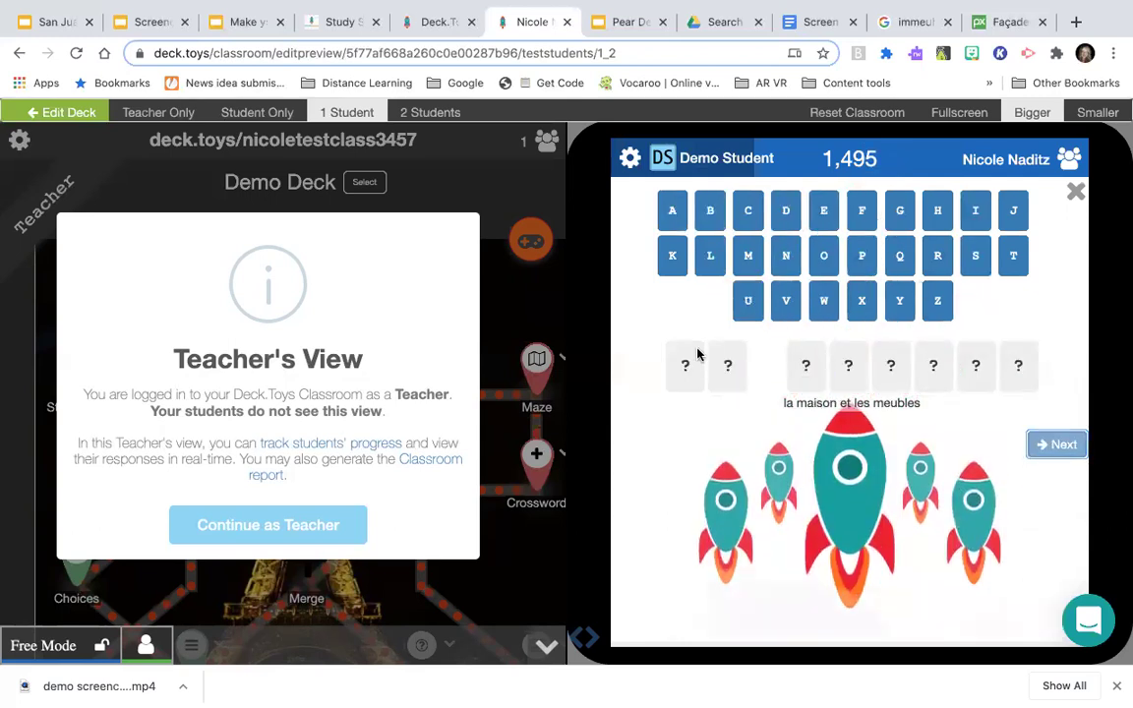
- Solve the second Rockets puzzle by guessing the letters of "UN JARDIN" and close the activity
left_click(972, 266)
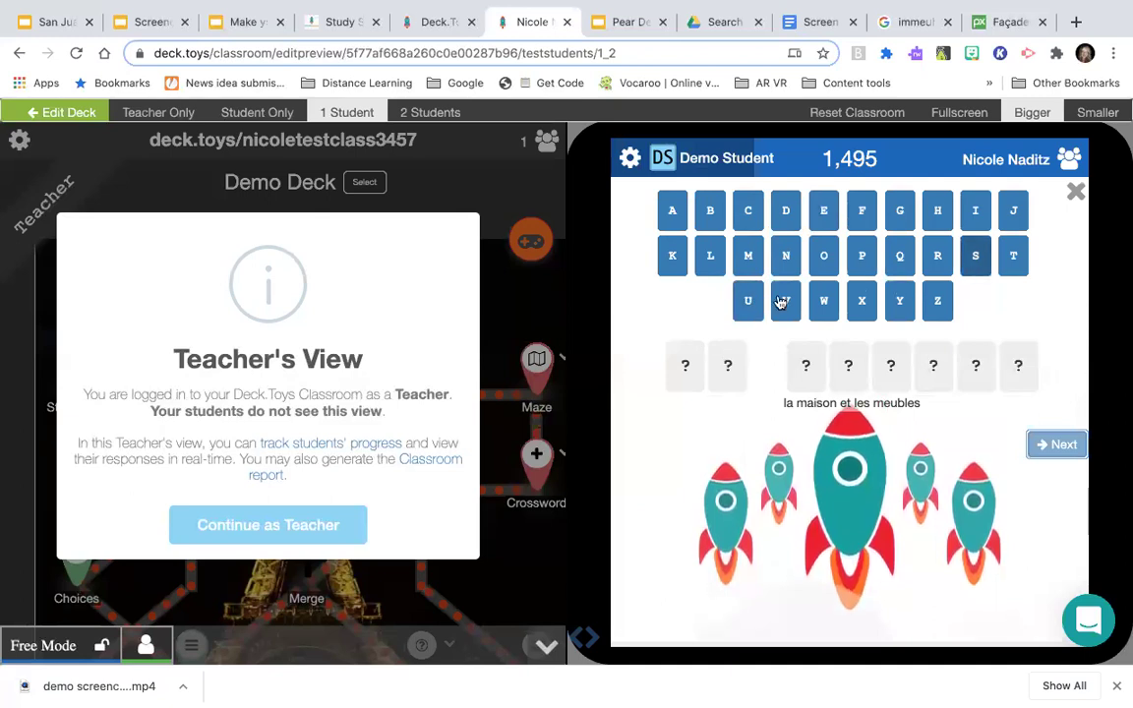
left_click(749, 305)
left_click(786, 258)
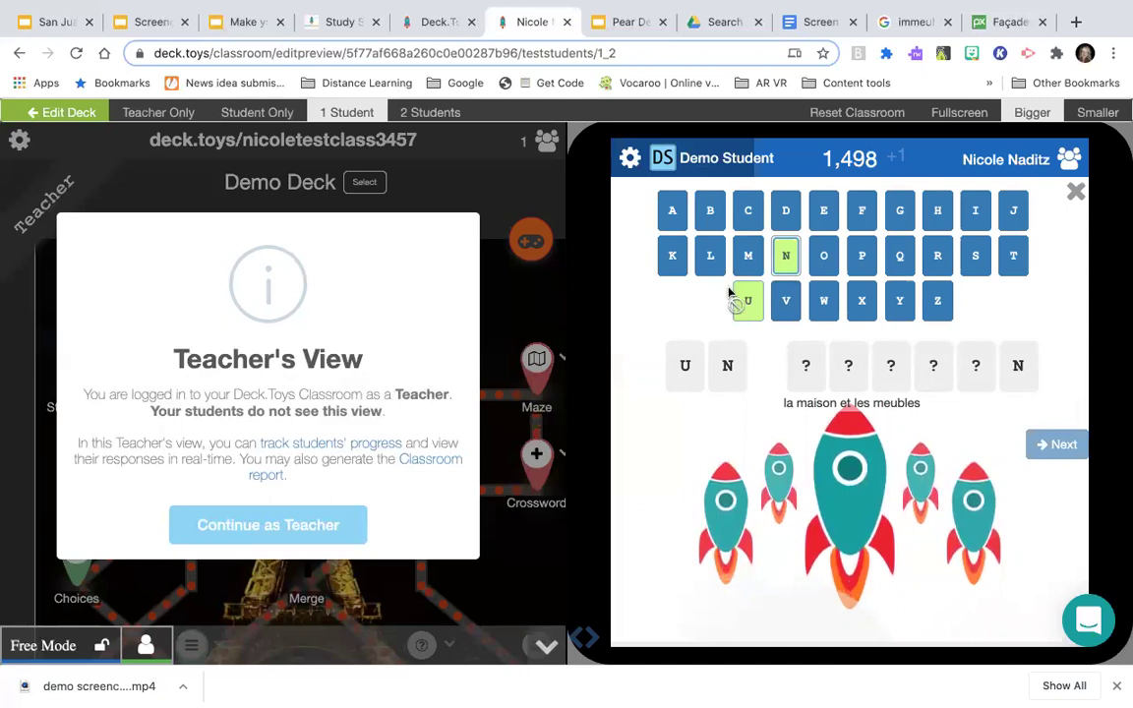
left_click(672, 214)
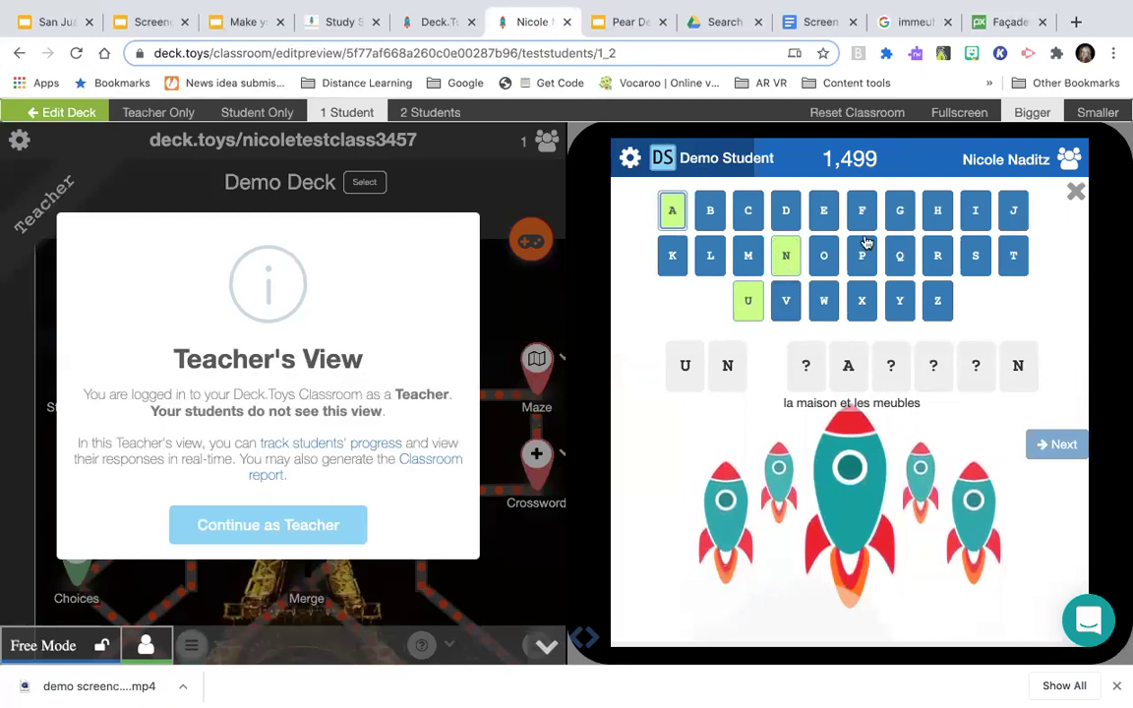
left_click(974, 213)
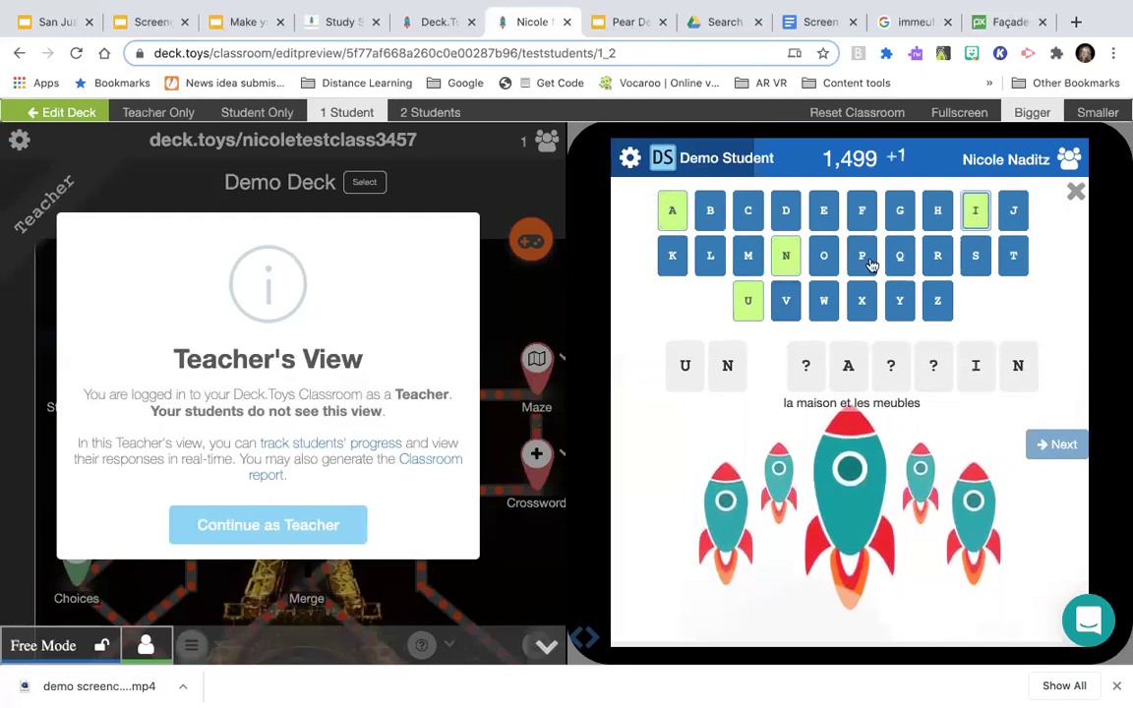
left_click(787, 215)
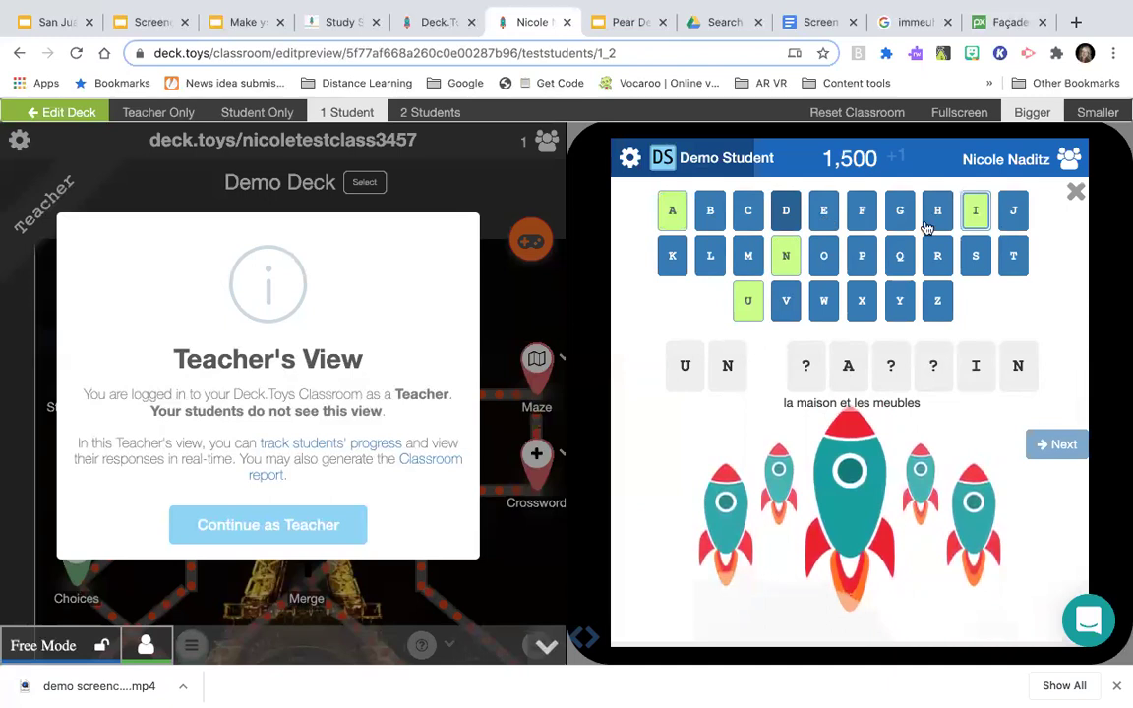
left_click(930, 222)
left_click(1017, 220)
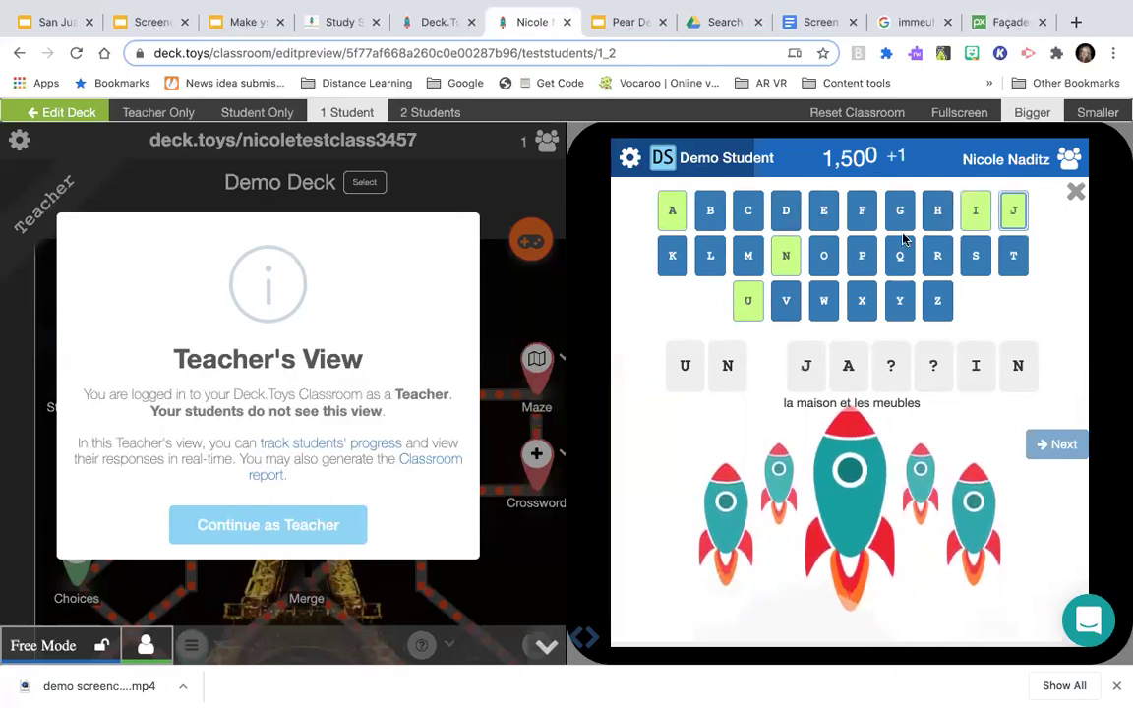
left_click(901, 252)
key("e")
key("r")
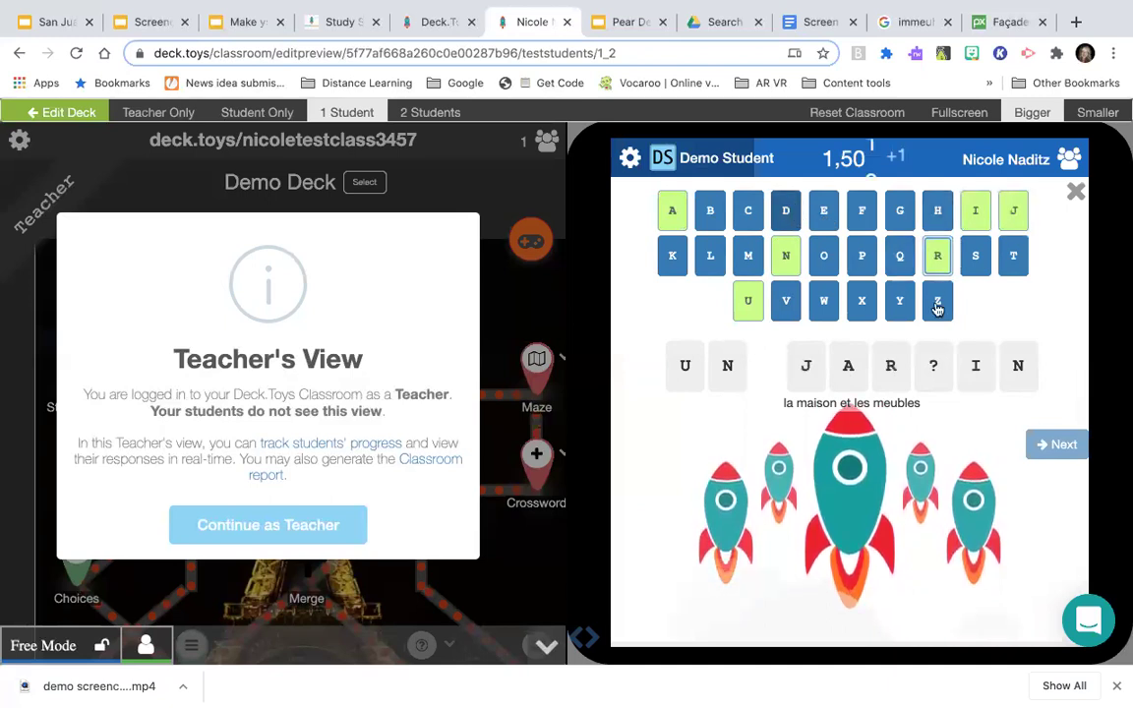
left_click(787, 211)
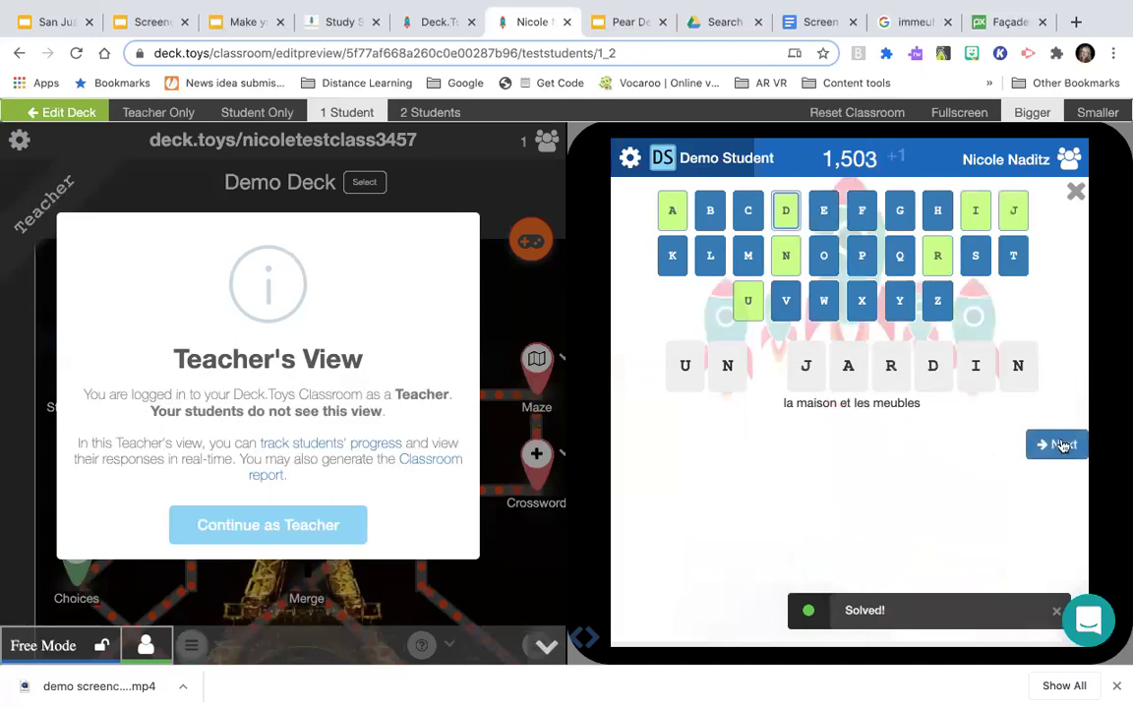
left_click(1076, 195)
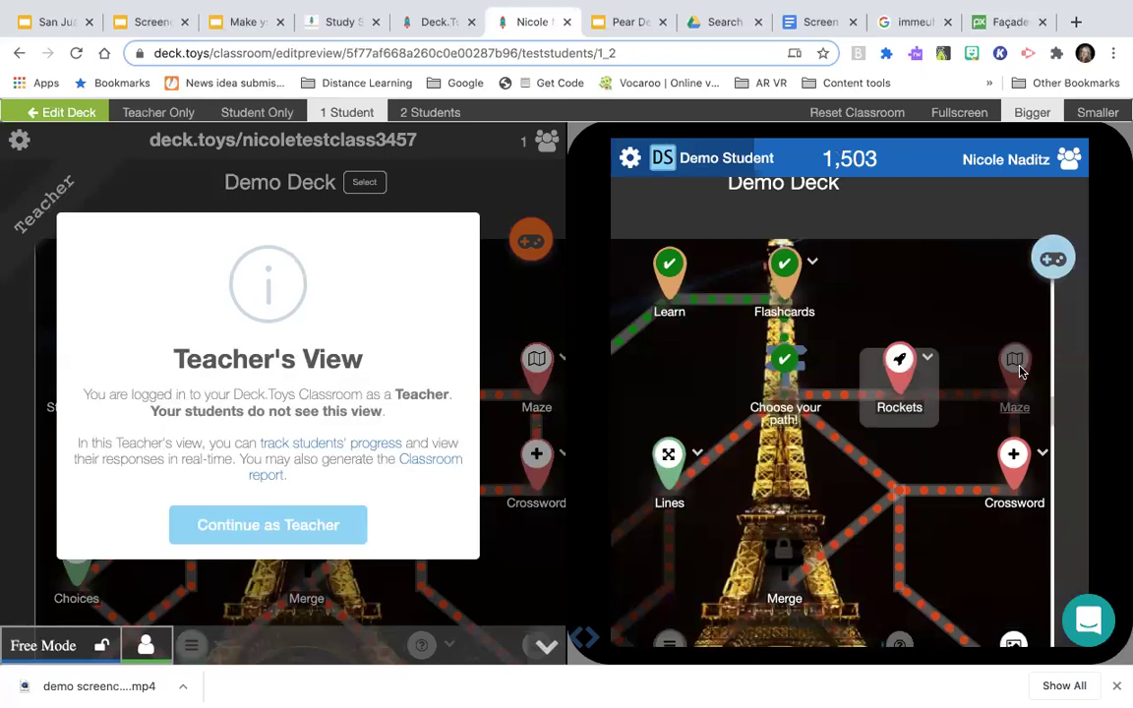
- Try to open the Maze activity, dismiss the notice and look over the student map down to Finale
left_click(1020, 371)
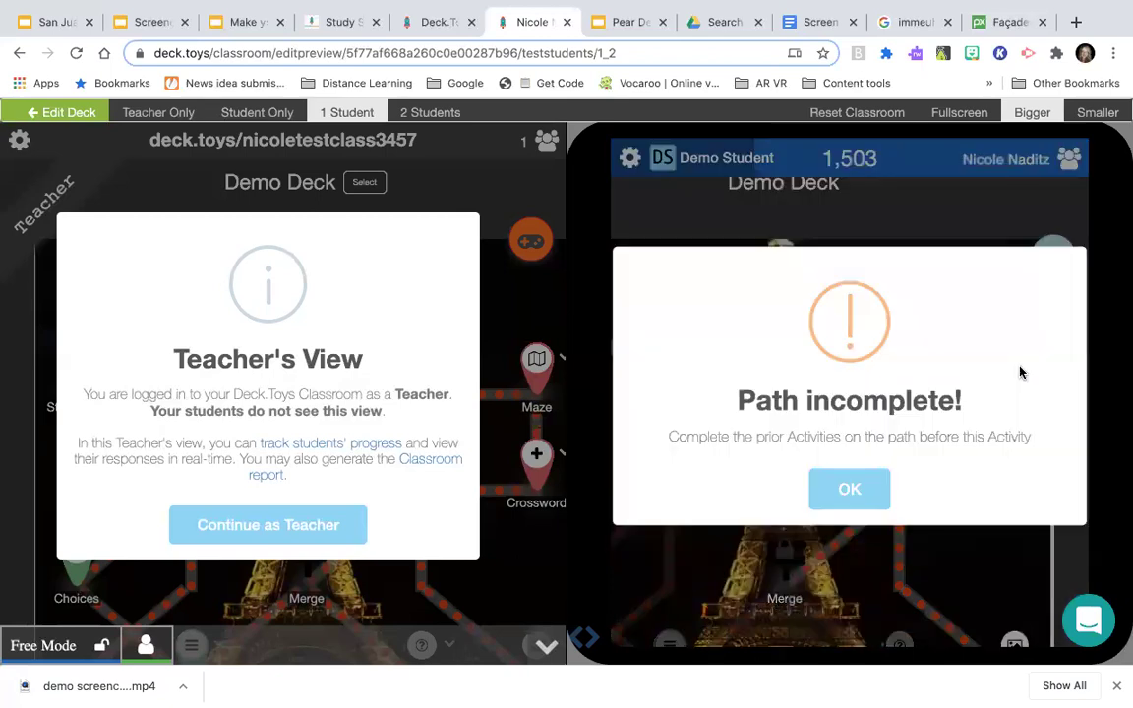
left_click(852, 482)
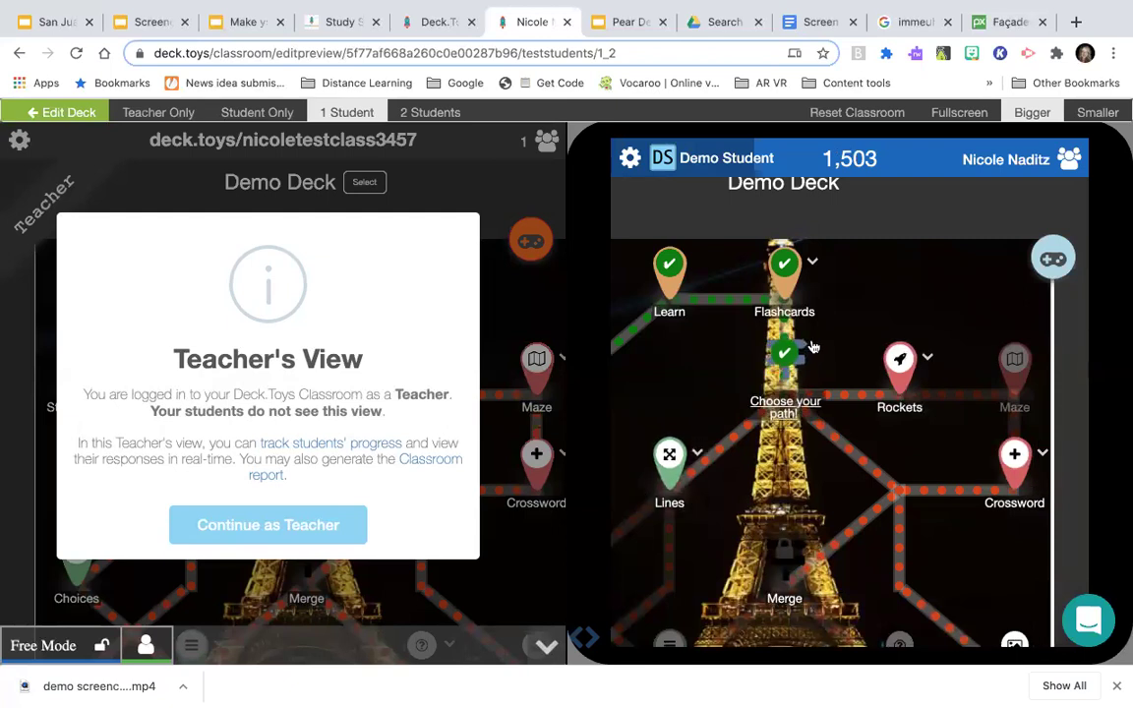
scroll(813, 346, "down", 1)
scroll(814, 346, "down", 2)
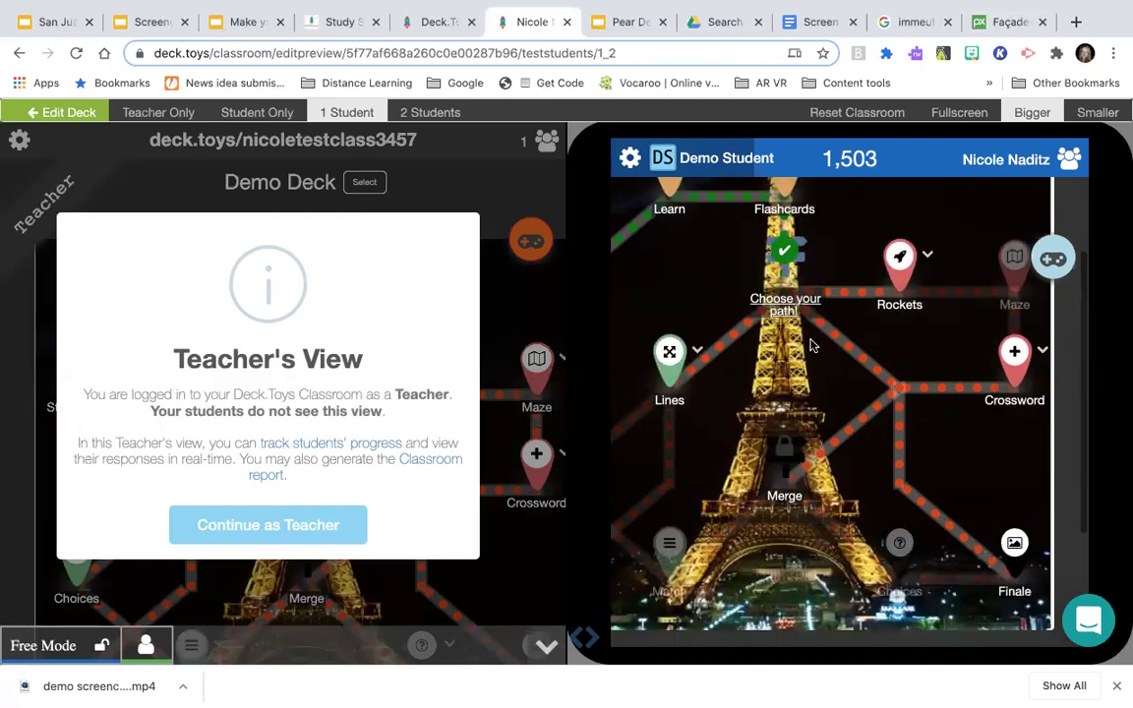
scroll(812, 347, "up", 1)
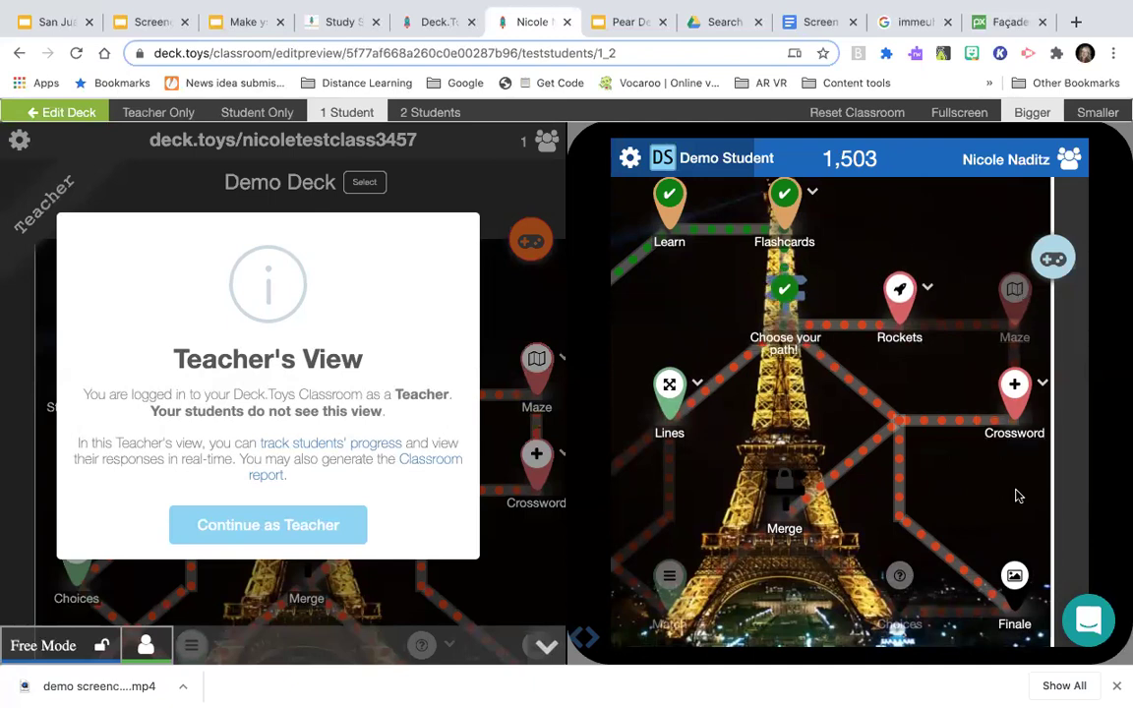
scroll(1018, 496, "up", 2)
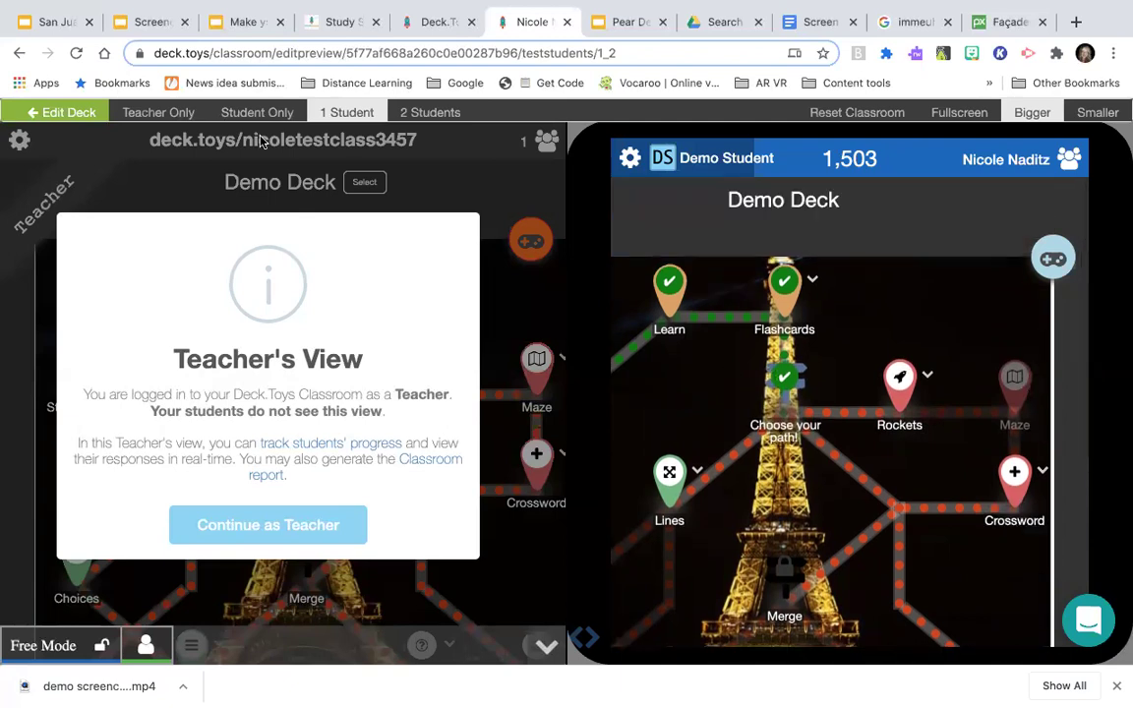
- Leave the student preview for the Deck Builder and look over the Demo Deck map
left_click(54, 114)
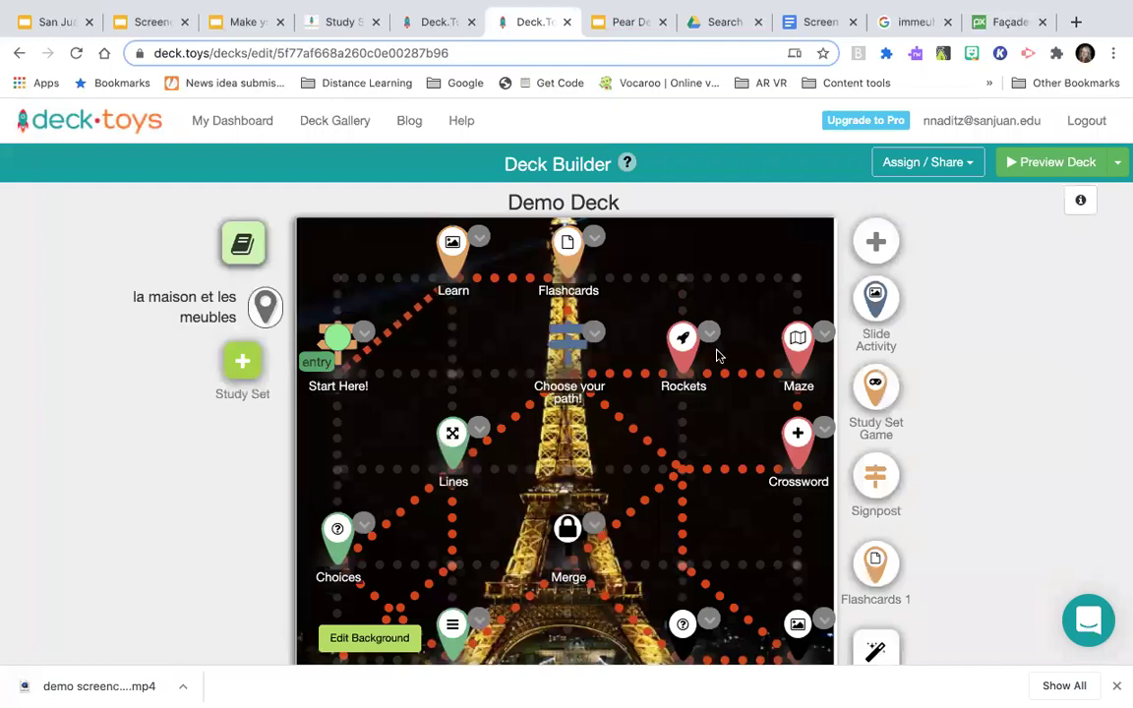
scroll(730, 456, "down", 2)
scroll(730, 457, "up", 2)
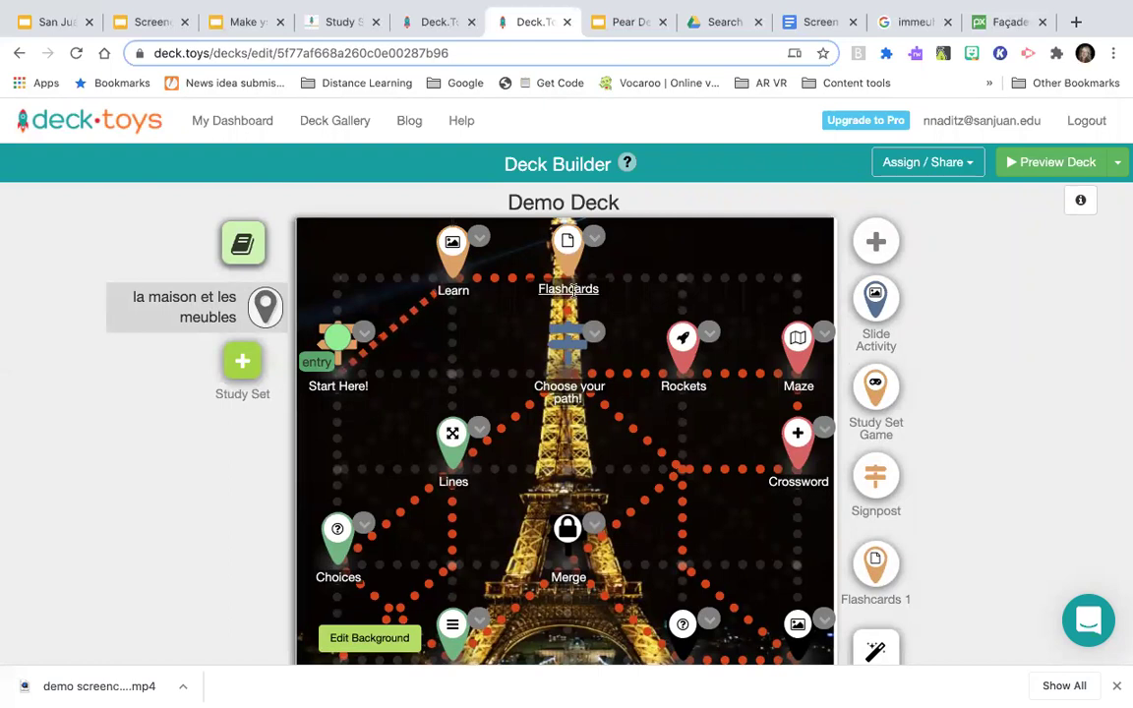
left_click(578, 289)
left_click(577, 291)
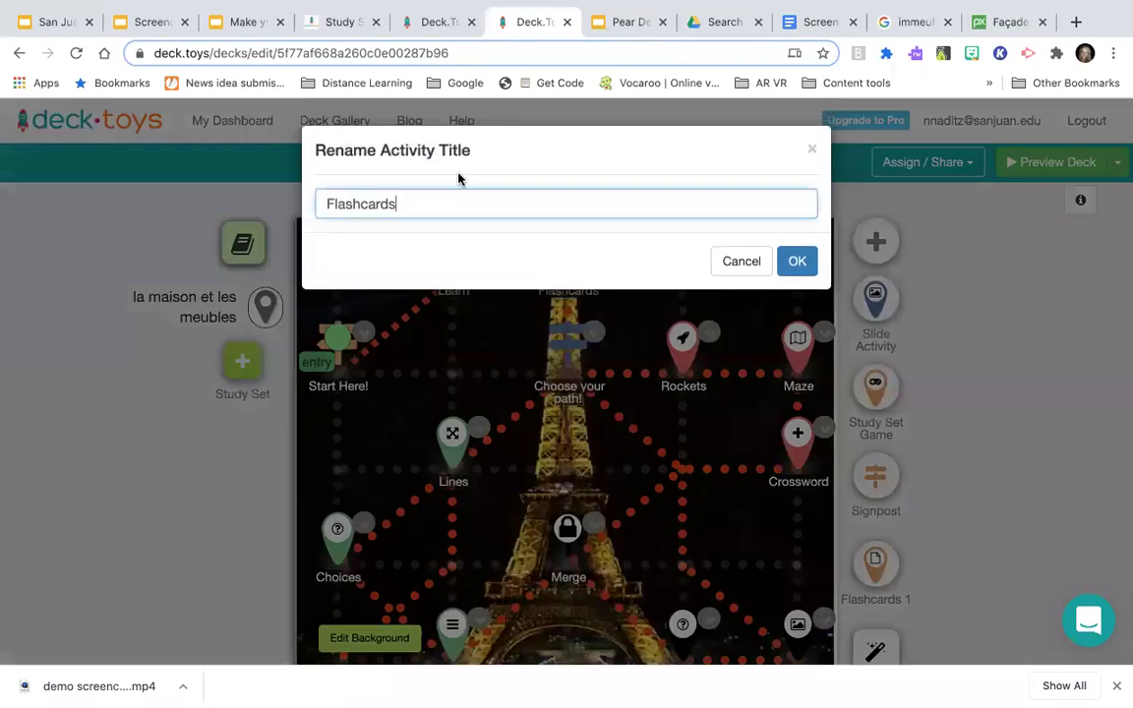
left_click(797, 261)
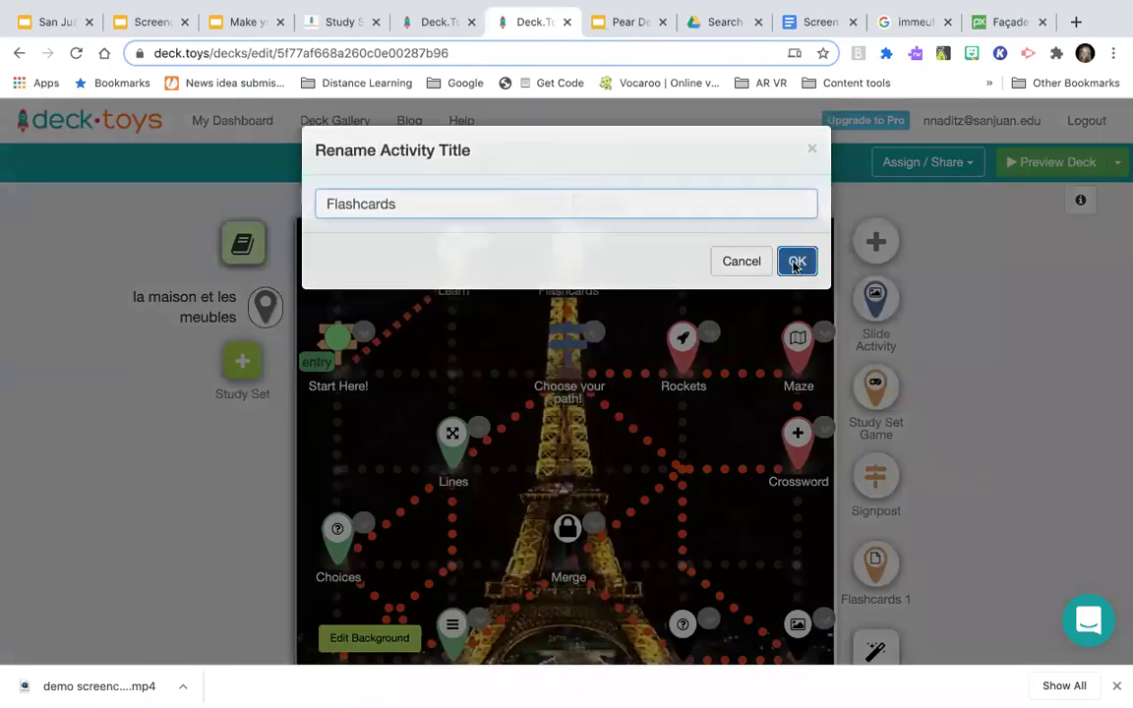
- Edit the Flashcards activity's advanced settings, entering the start message "Review all of the vocabulary before continuing. You will need it!"
left_click(594, 240)
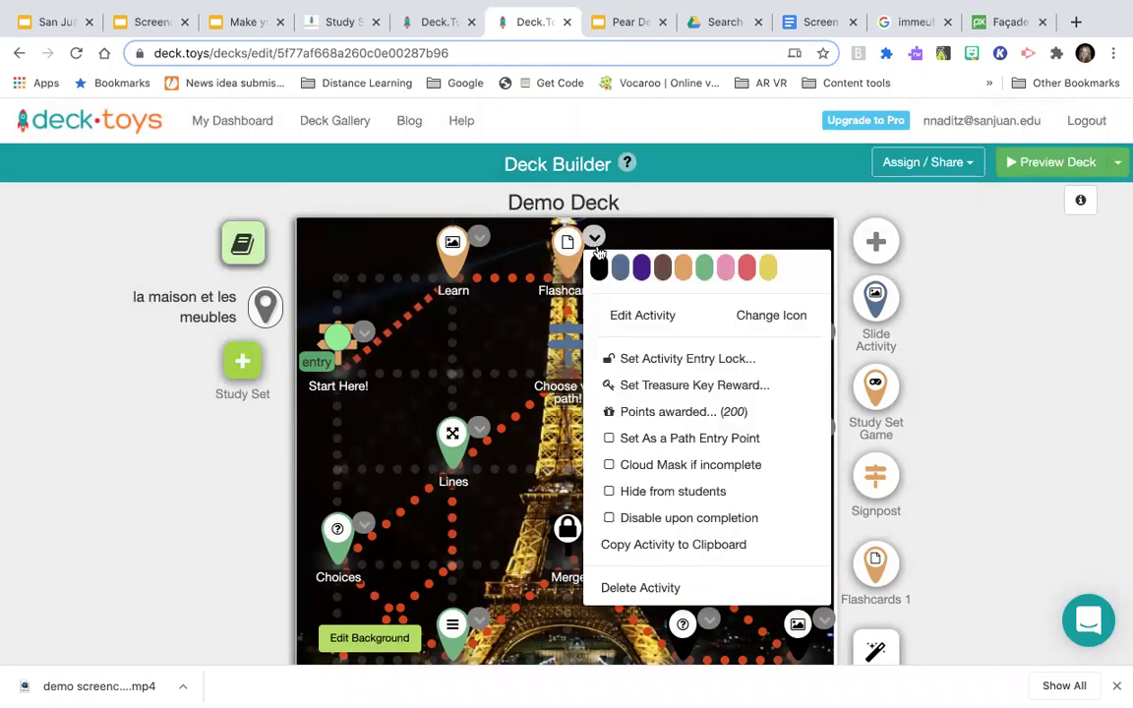
left_click(619, 312)
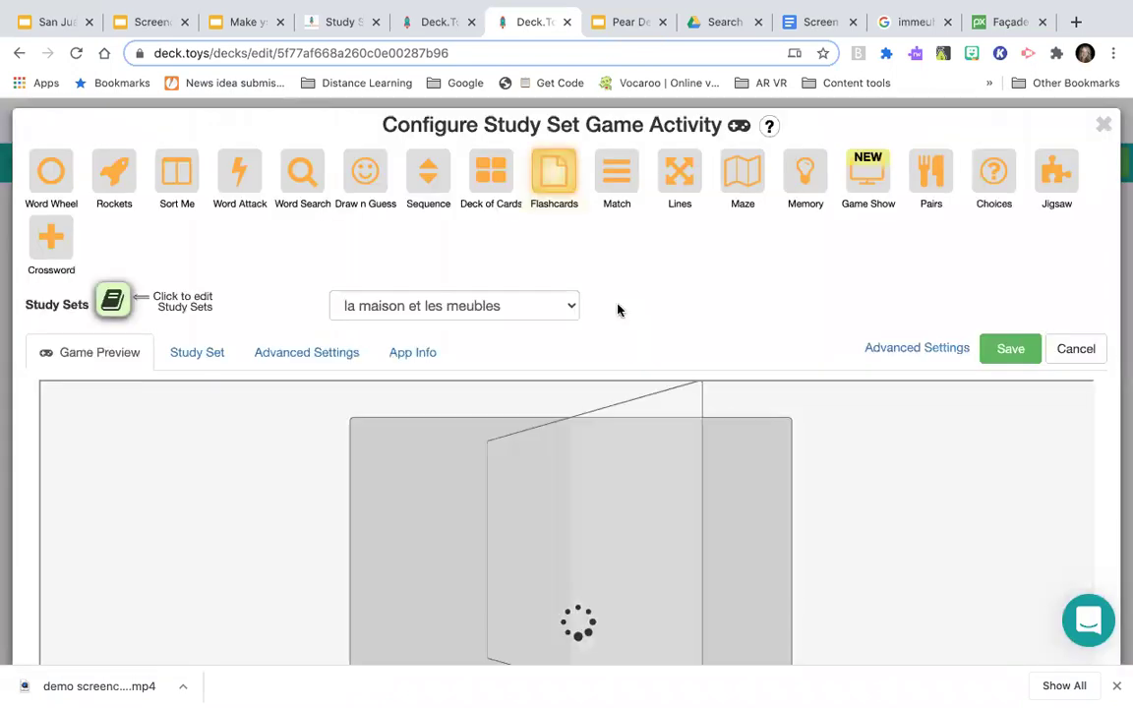
left_click(290, 352)
left_click(214, 417)
type("Review all of the cocabulary before continu")
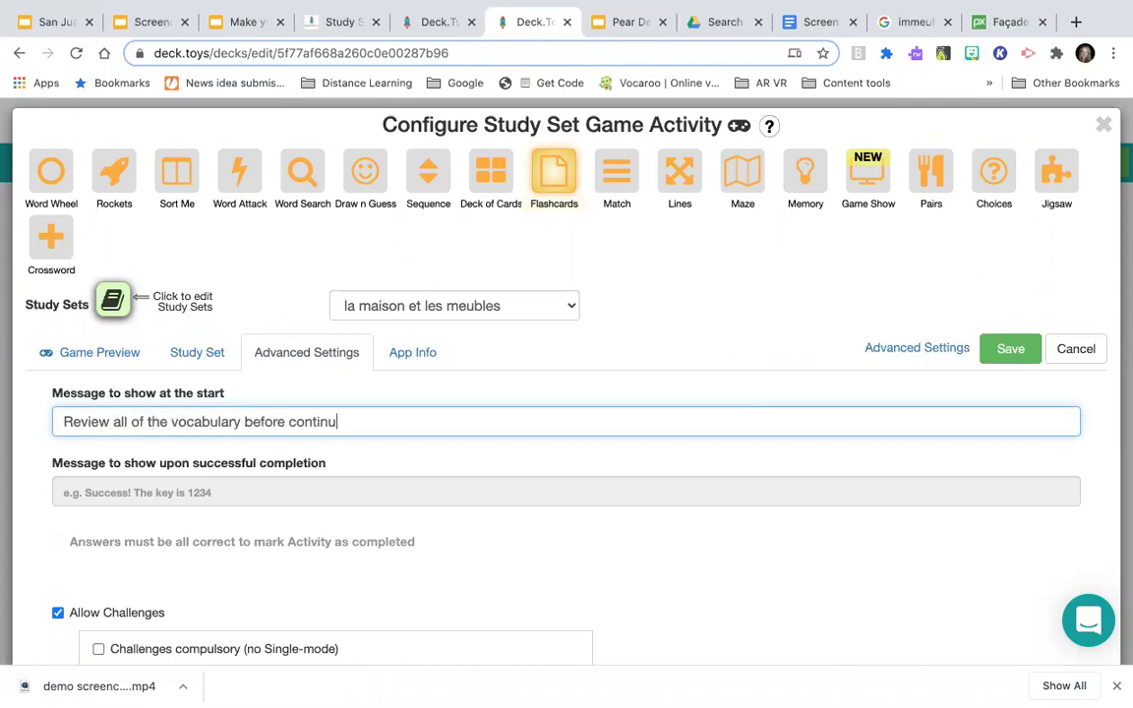
type("ing. You will need it in order to bre")
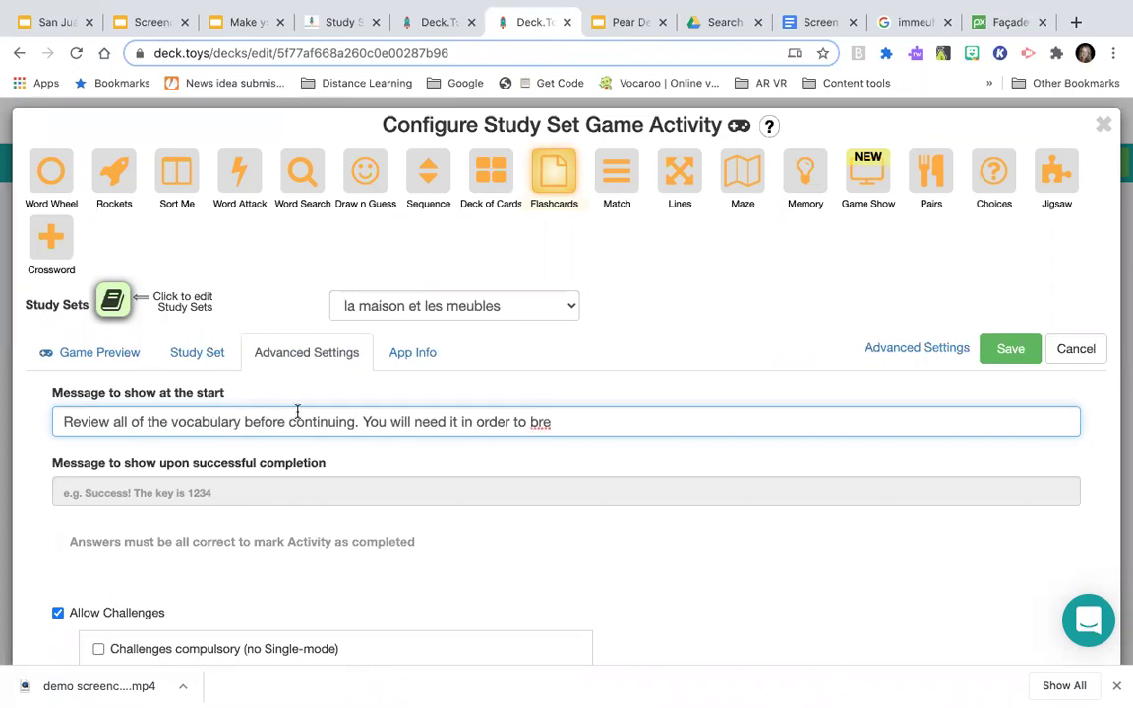
left_click_drag(356, 421, 556, 421)
key("BackSpace")
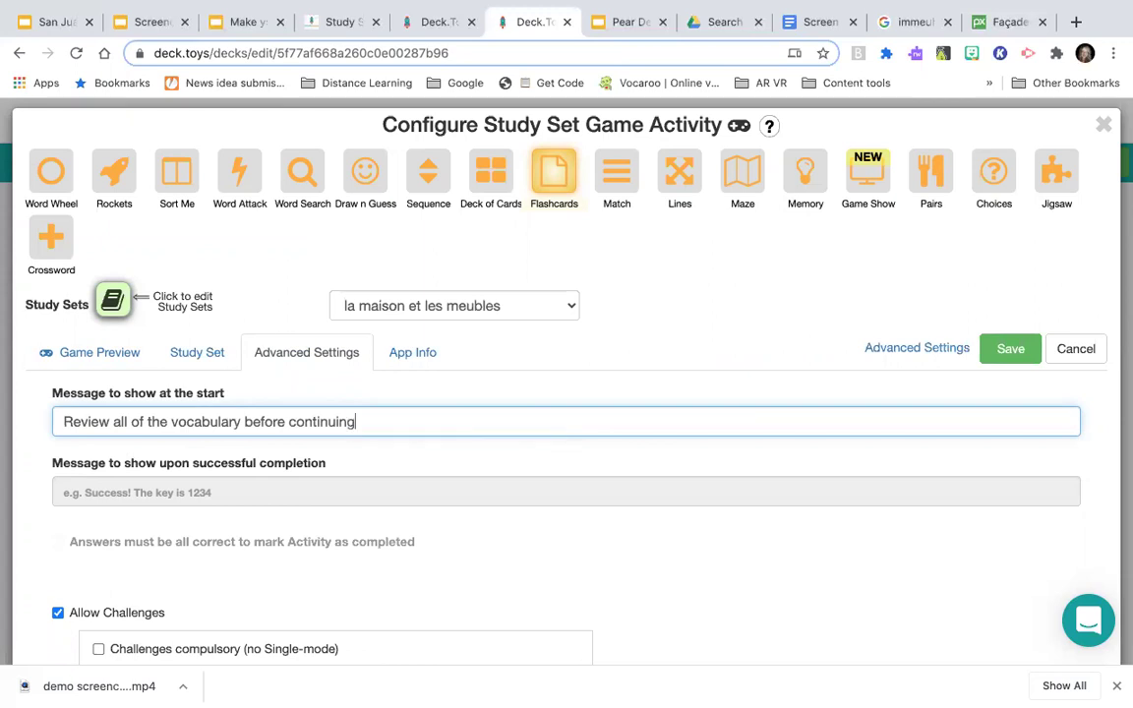
type(". You will need it!")
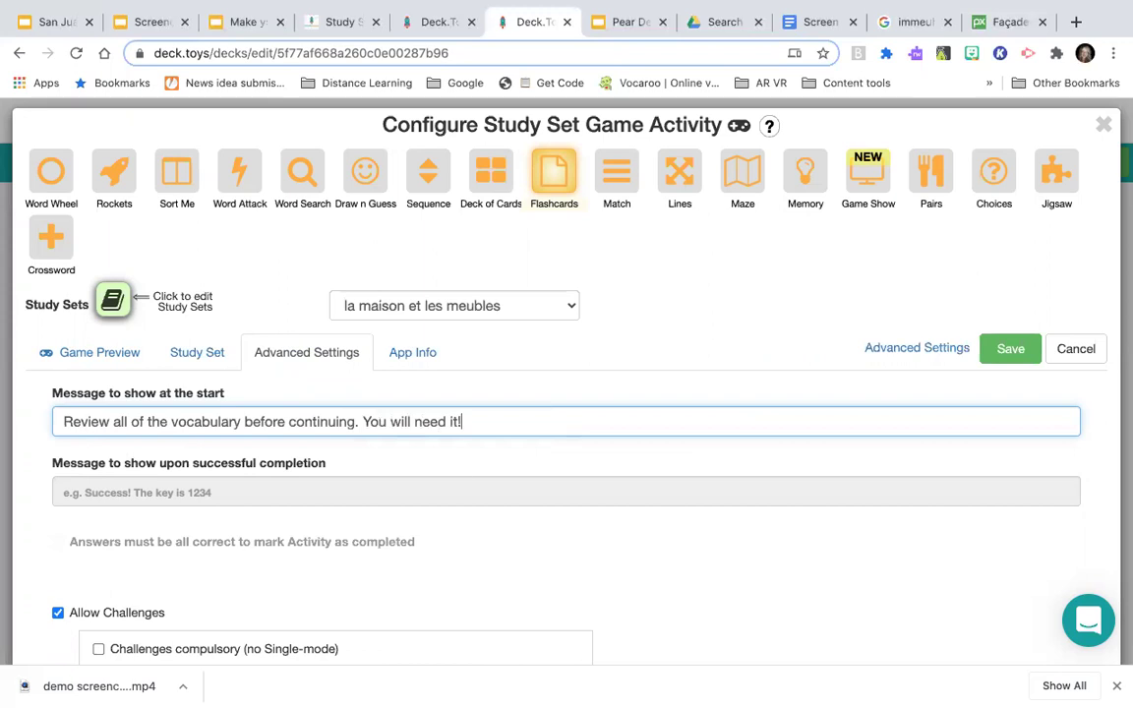
- Check the Flashcards activity's completion message and challenge settings, and view its "la maison et les meubles" study set items
left_click(352, 498)
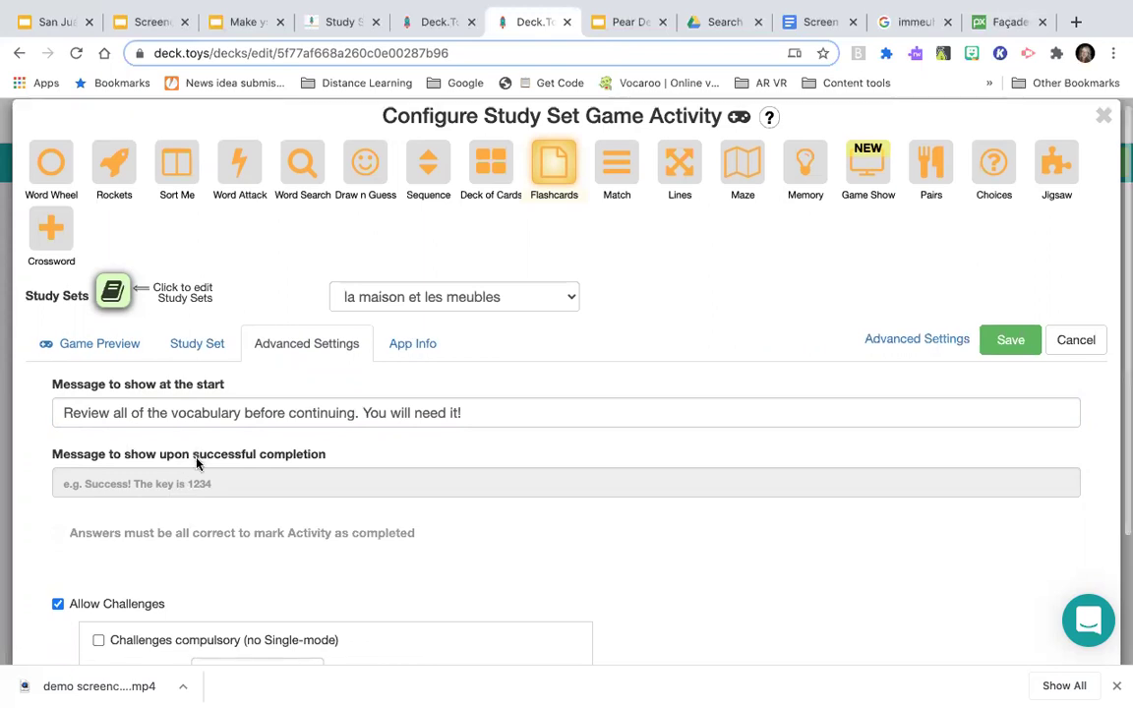
scroll(197, 462, "down", 3)
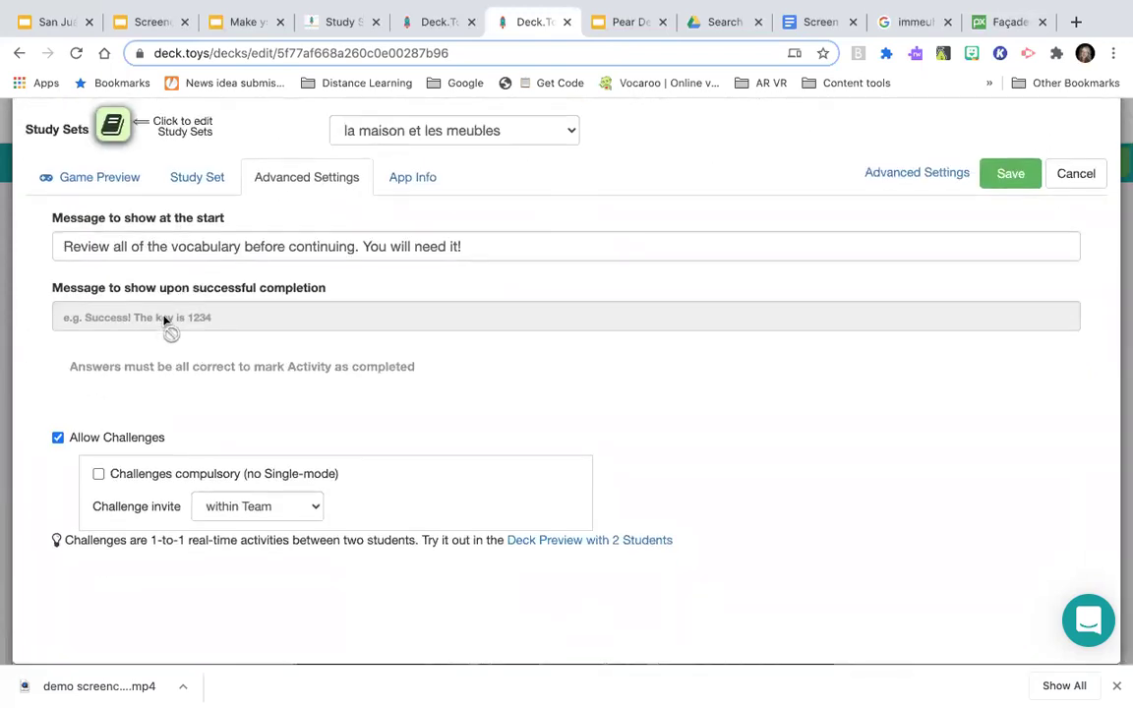
scroll(168, 315, "up", 1)
left_click(190, 246)
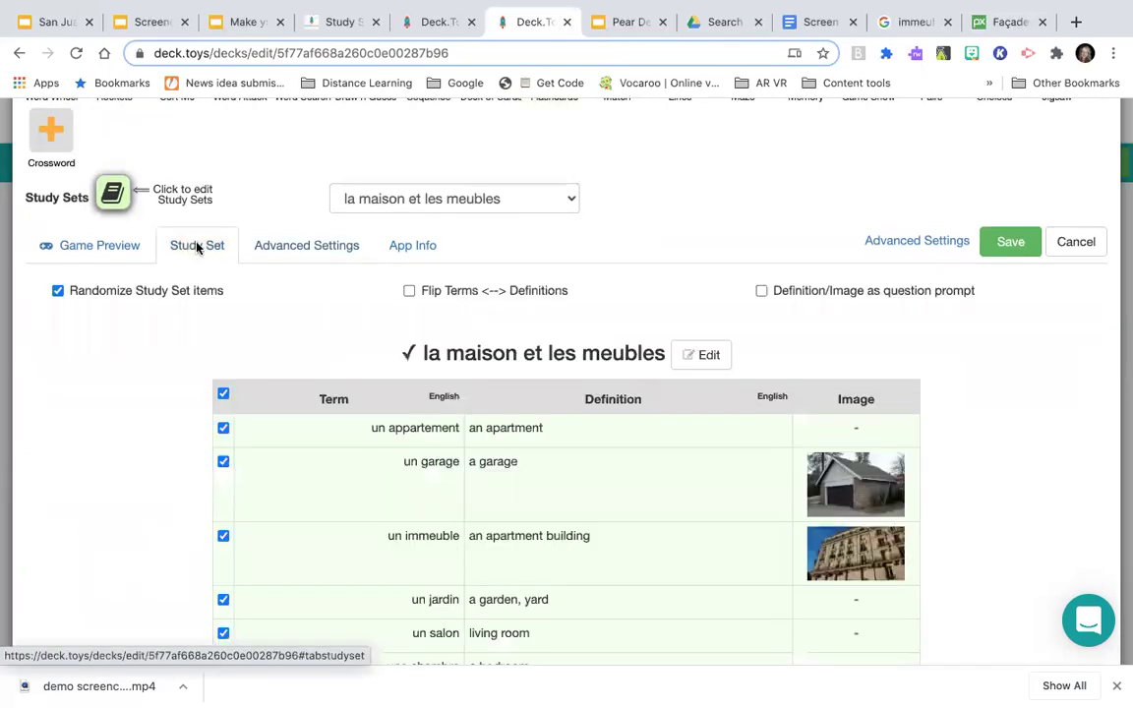
scroll(546, 516, "down", 1)
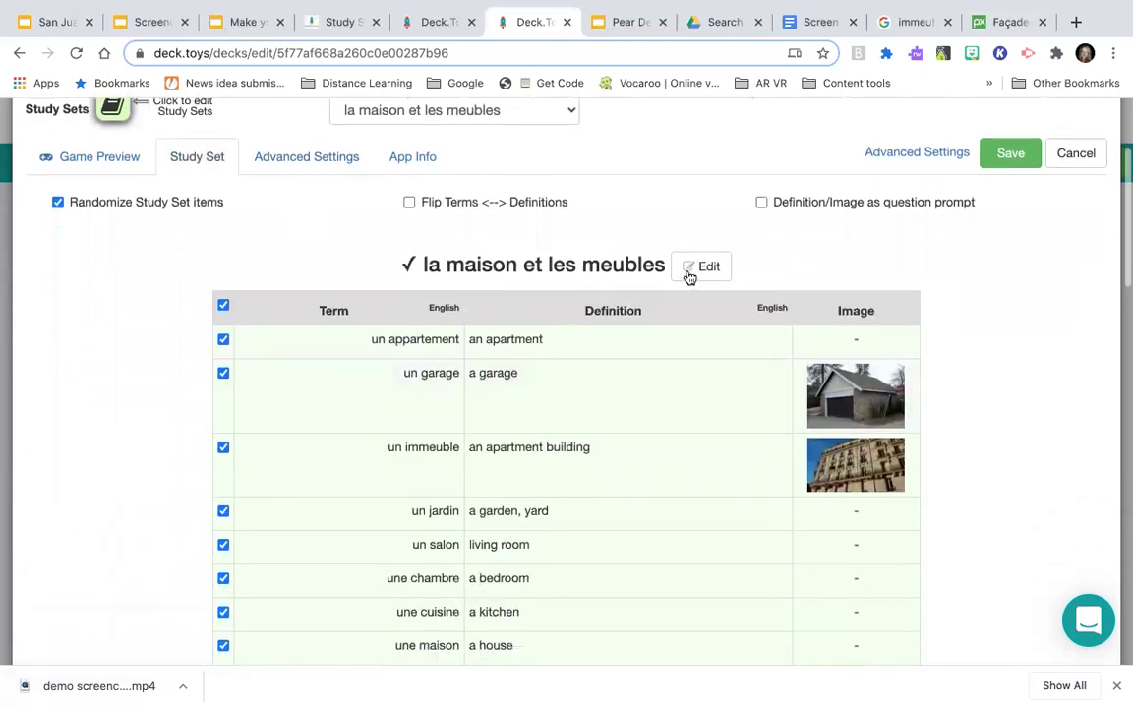
- Look through all the terms and definitions in the "la maison et les meubles" study set
scroll(620, 420, "down", 5)
scroll(621, 420, "down", 10)
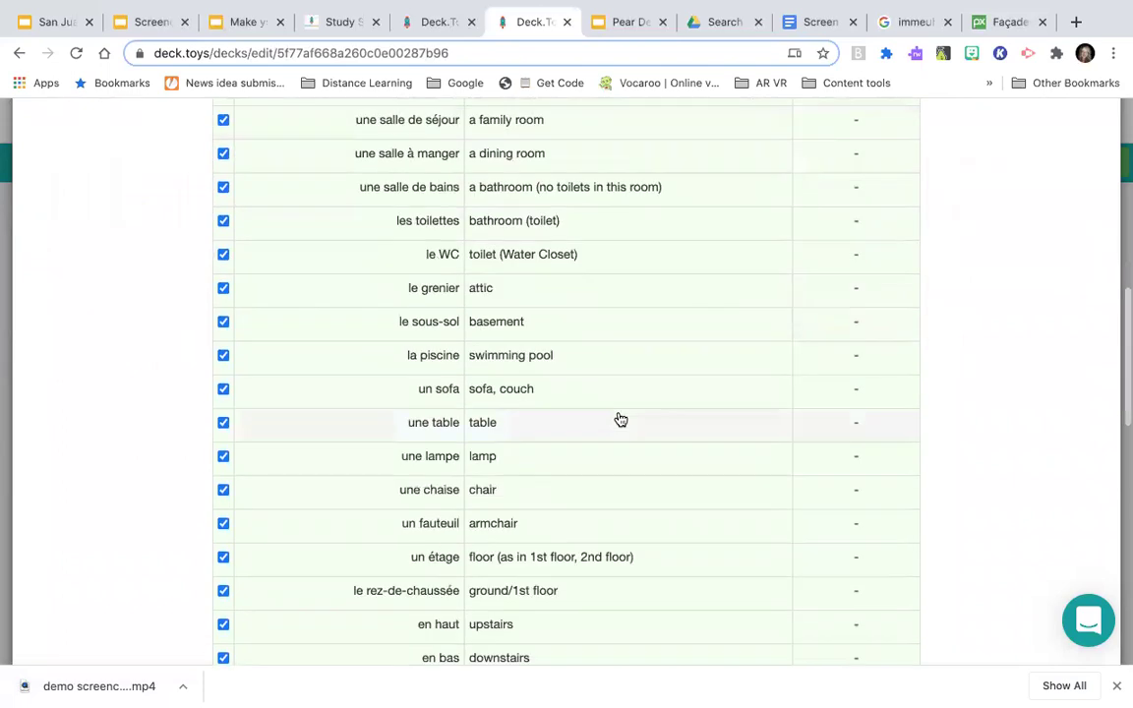
scroll(621, 420, "up", 15)
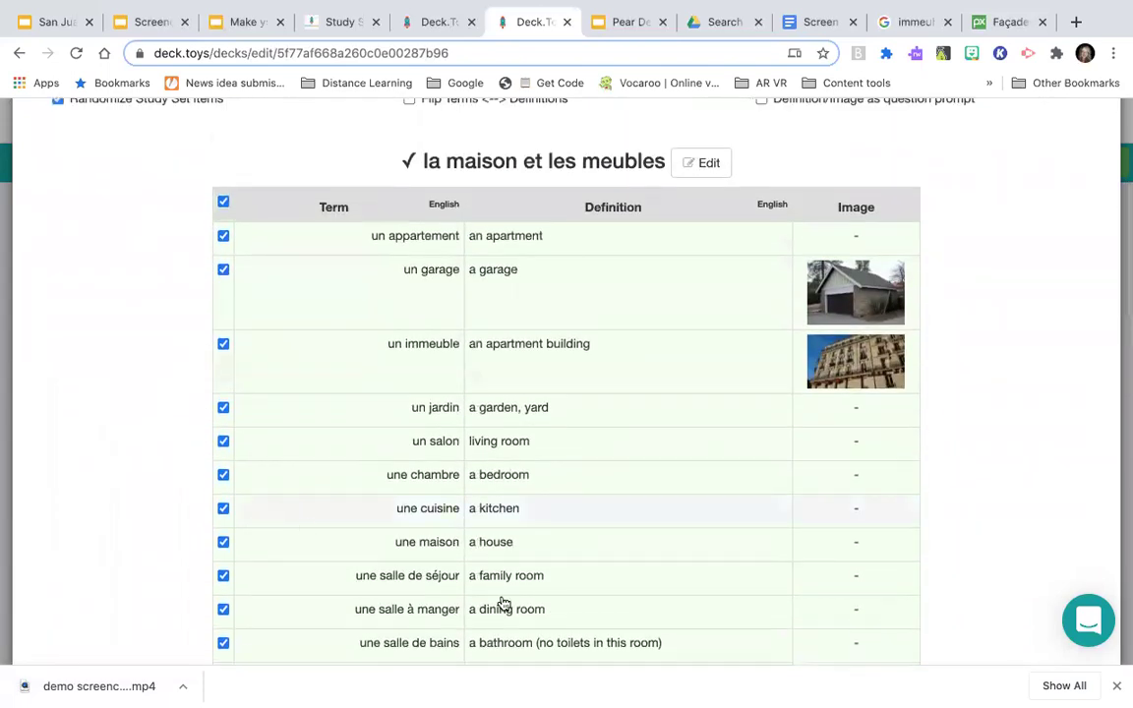
scroll(526, 550, "down", 1)
scroll(526, 550, "down", 10)
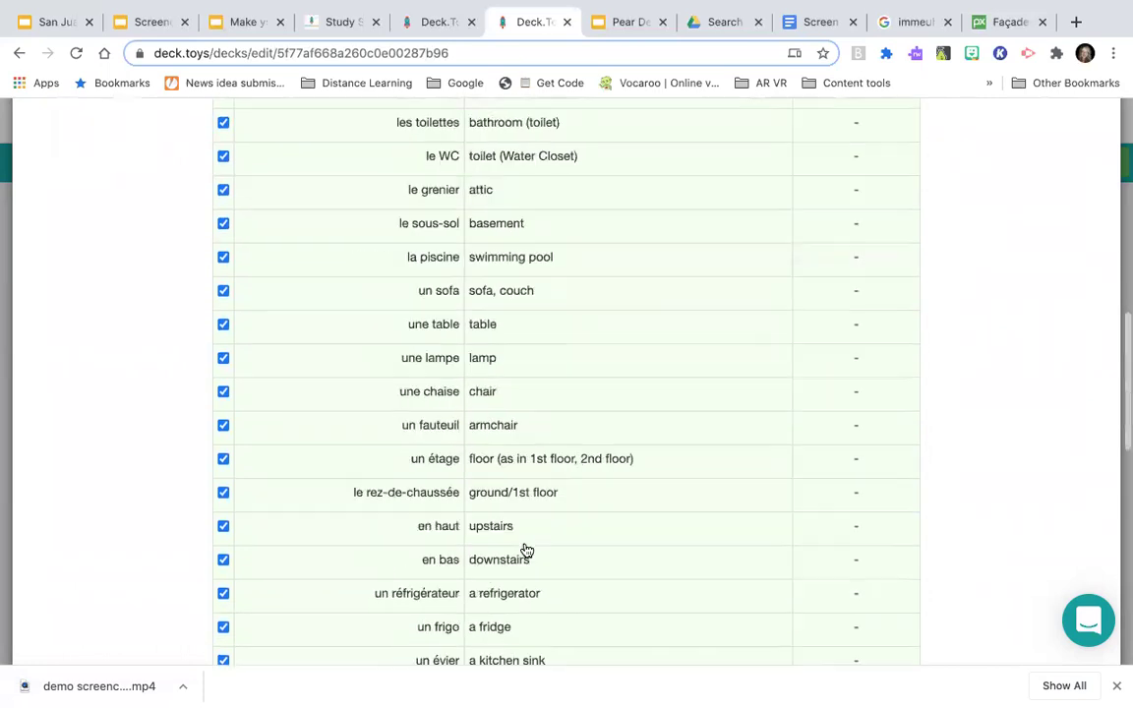
scroll(527, 550, "up", 13)
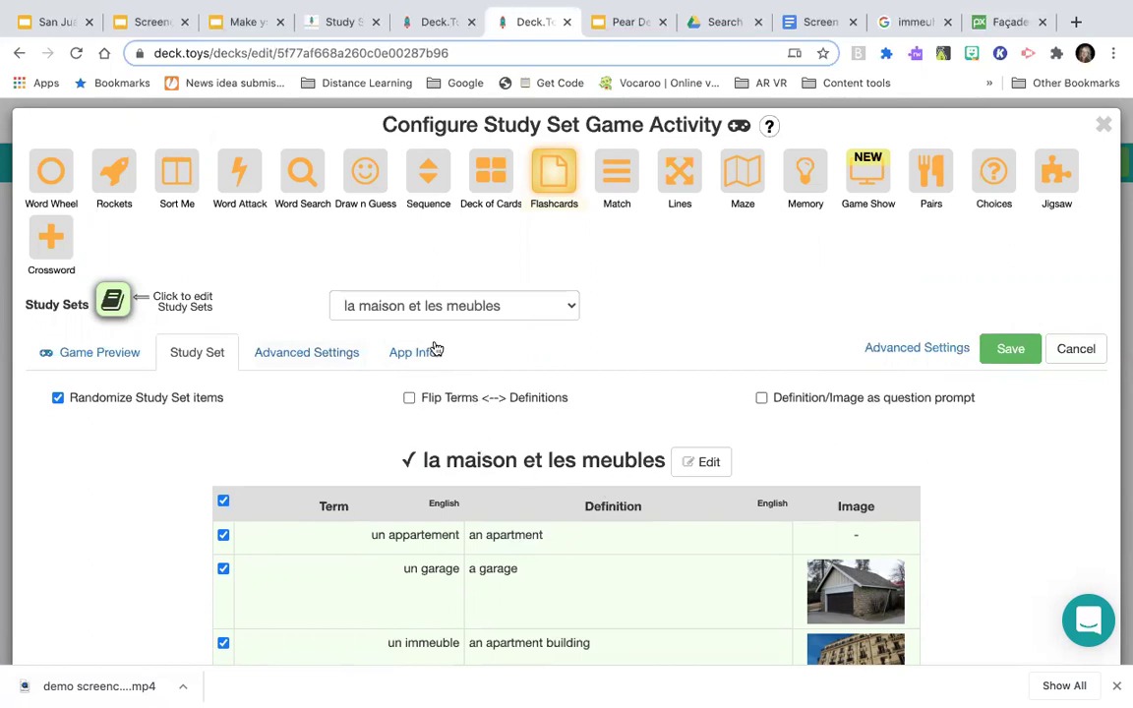
- Review the Flashcards activity's advanced settings and app info, and save the activity
left_click(331, 358)
scroll(374, 482, "down", 3)
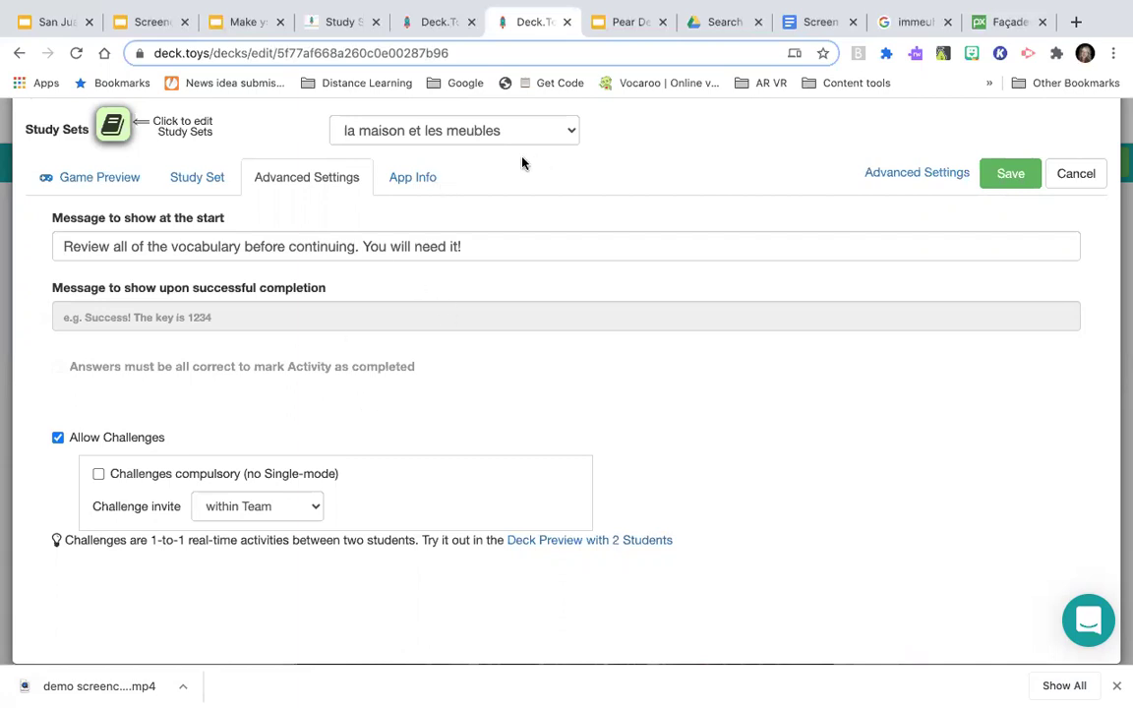
left_click(435, 185)
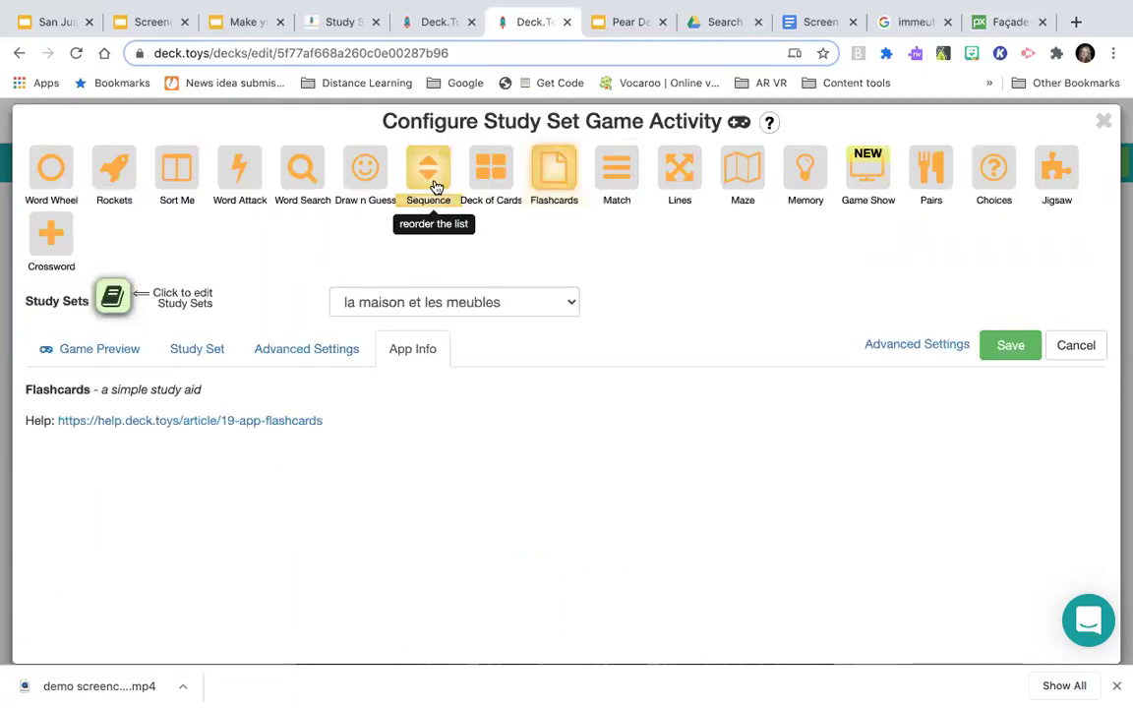
left_click(886, 346)
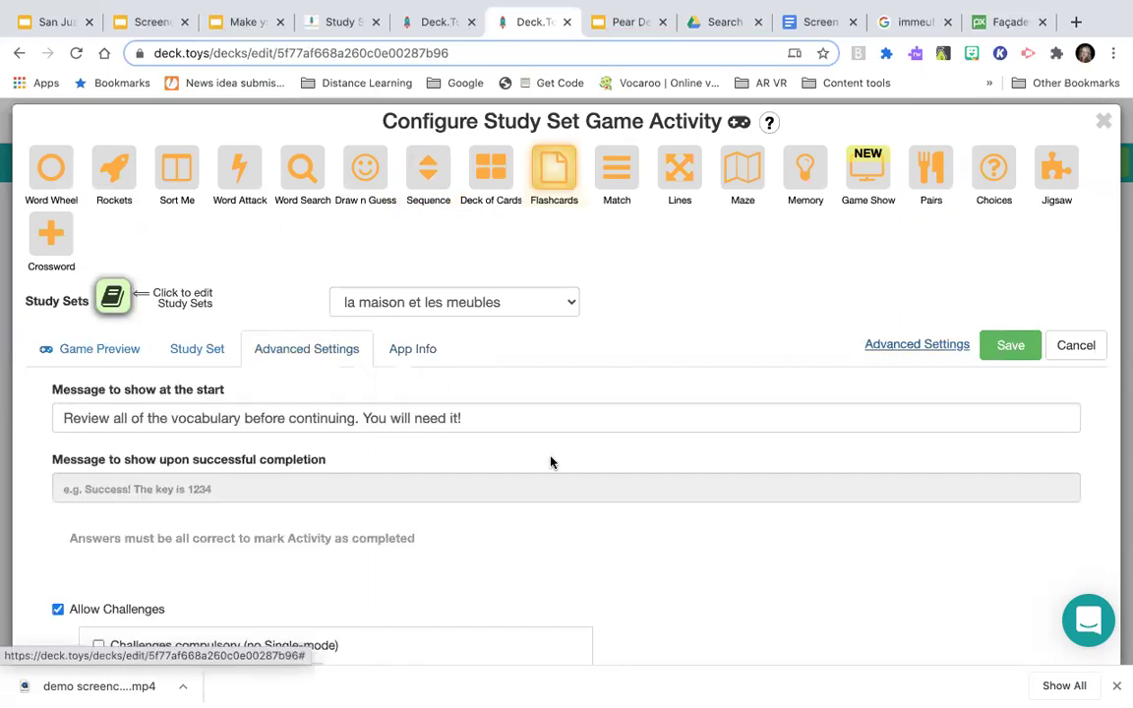
scroll(551, 462, "down", 3)
scroll(830, 390, "up", 3)
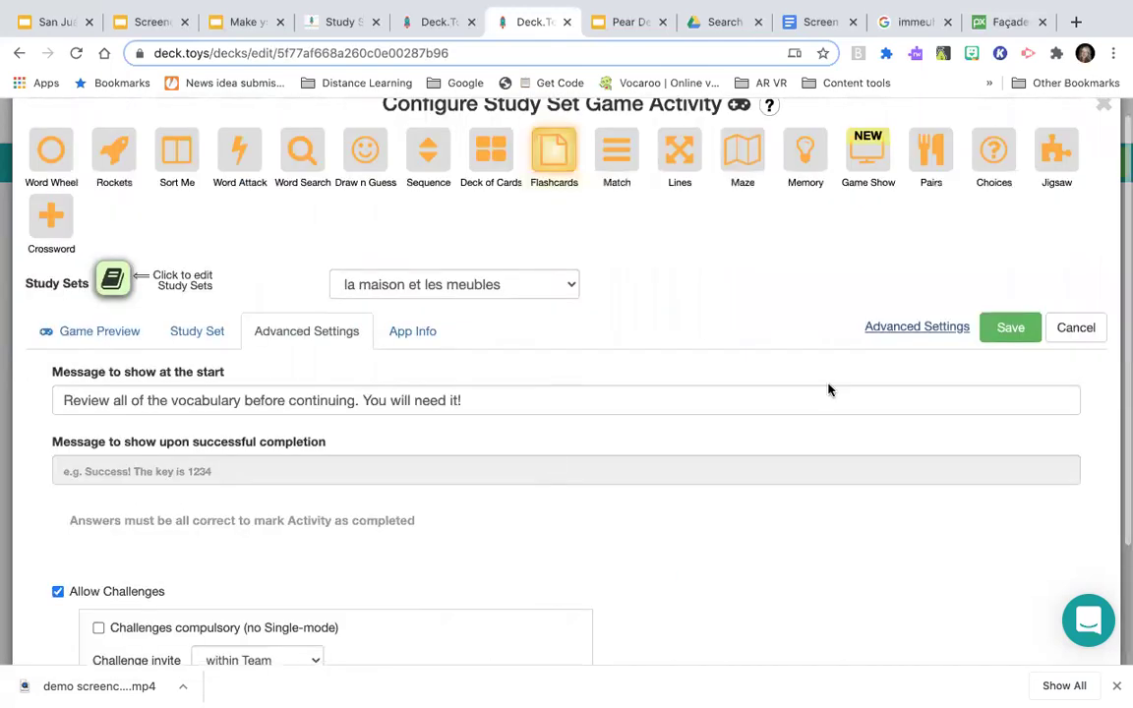
scroll(829, 390, "up", 1)
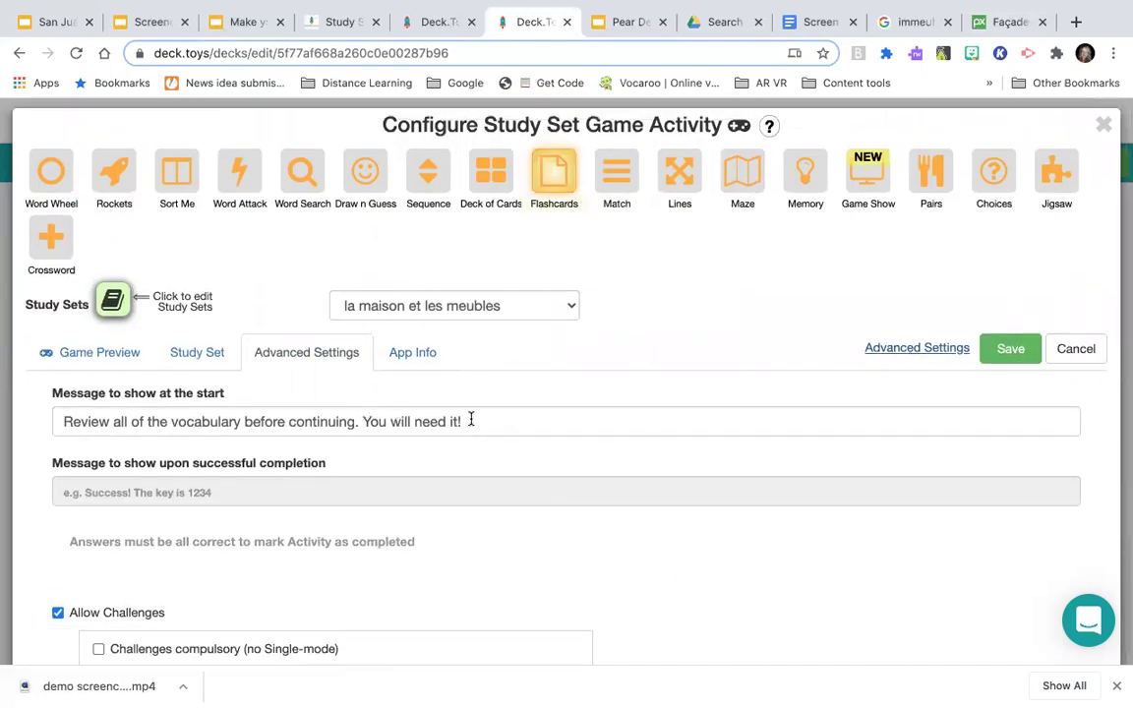
left_click(1001, 356)
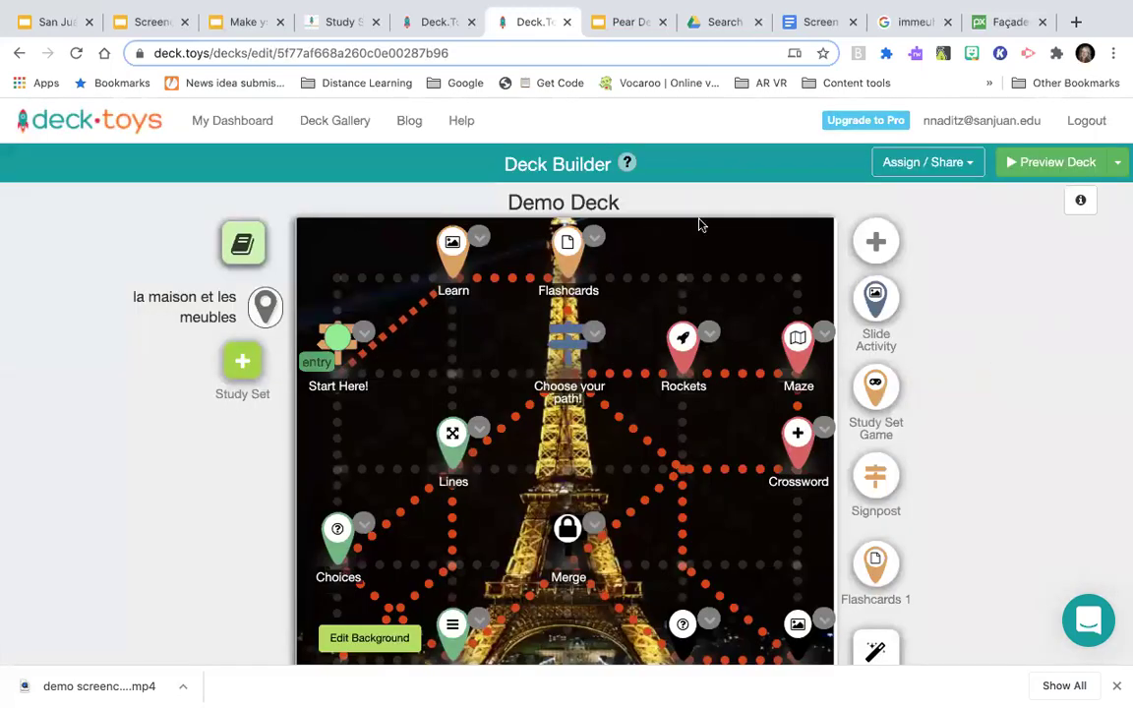
- Edit the "Choose your path!" signpost and embed the first GIF found for "choose wisely"
left_click(594, 336)
left_click(647, 379)
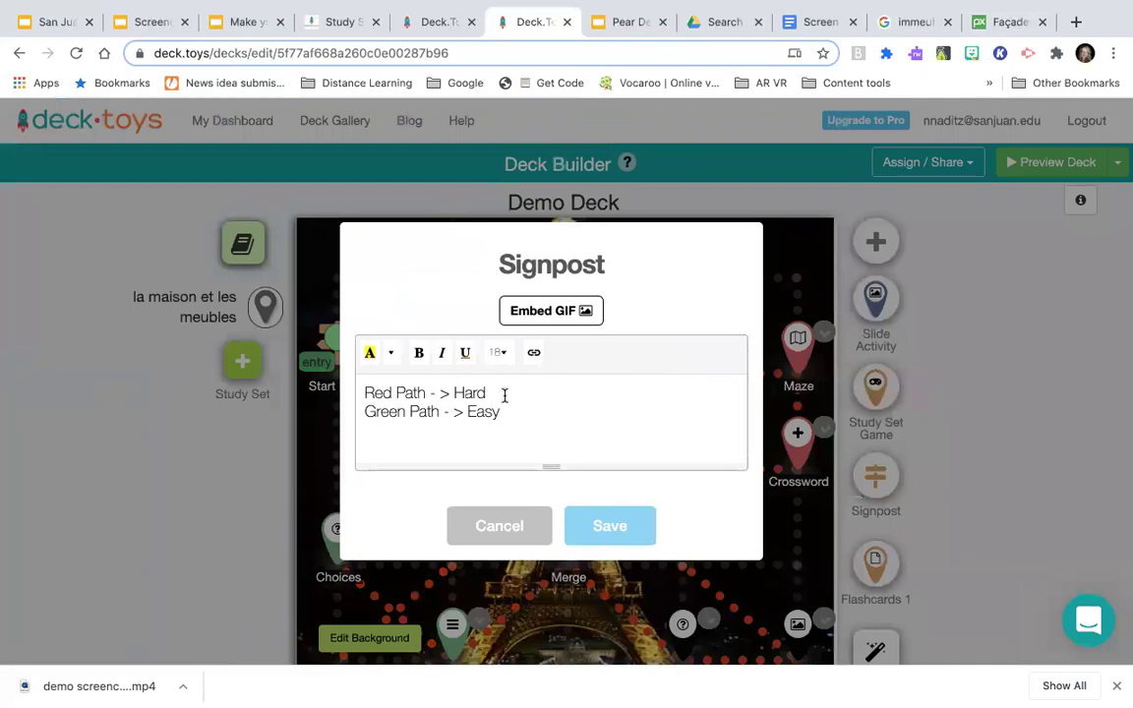
left_click(560, 310)
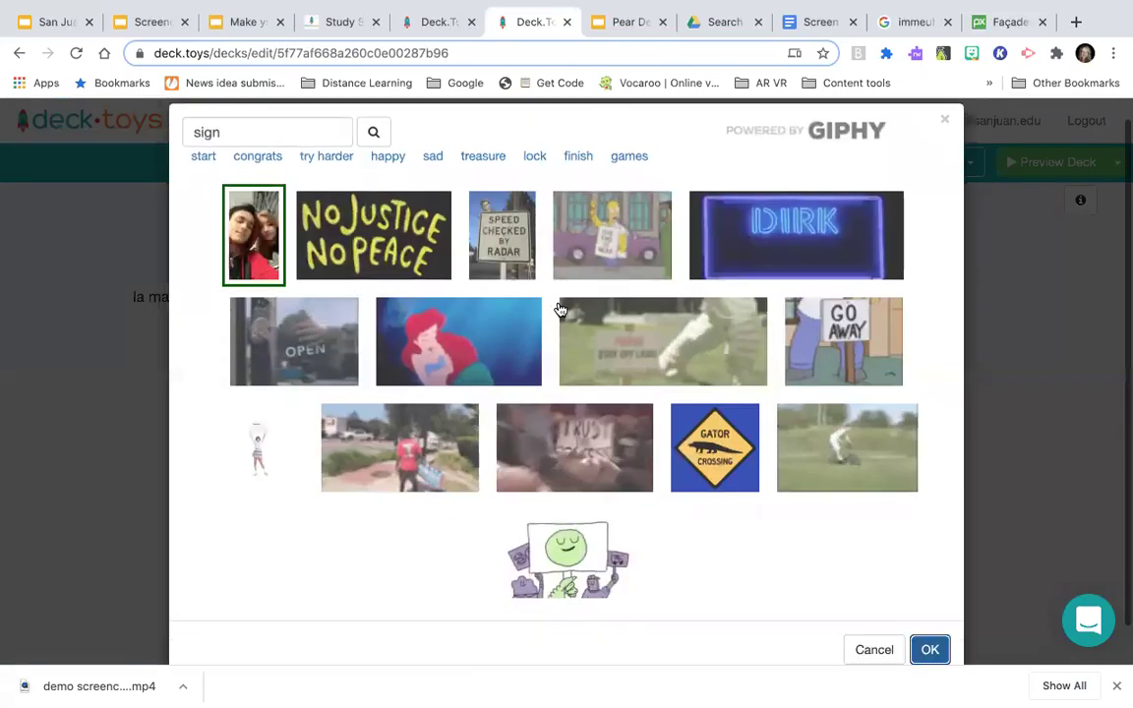
left_click(288, 138)
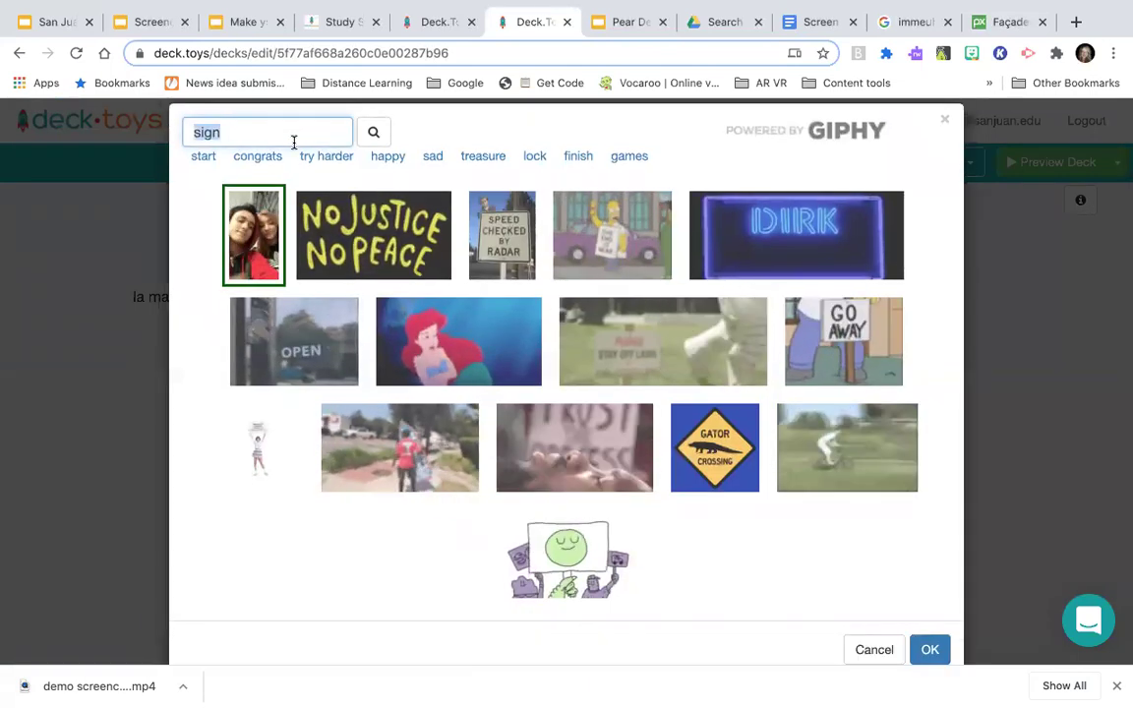
type("cho")
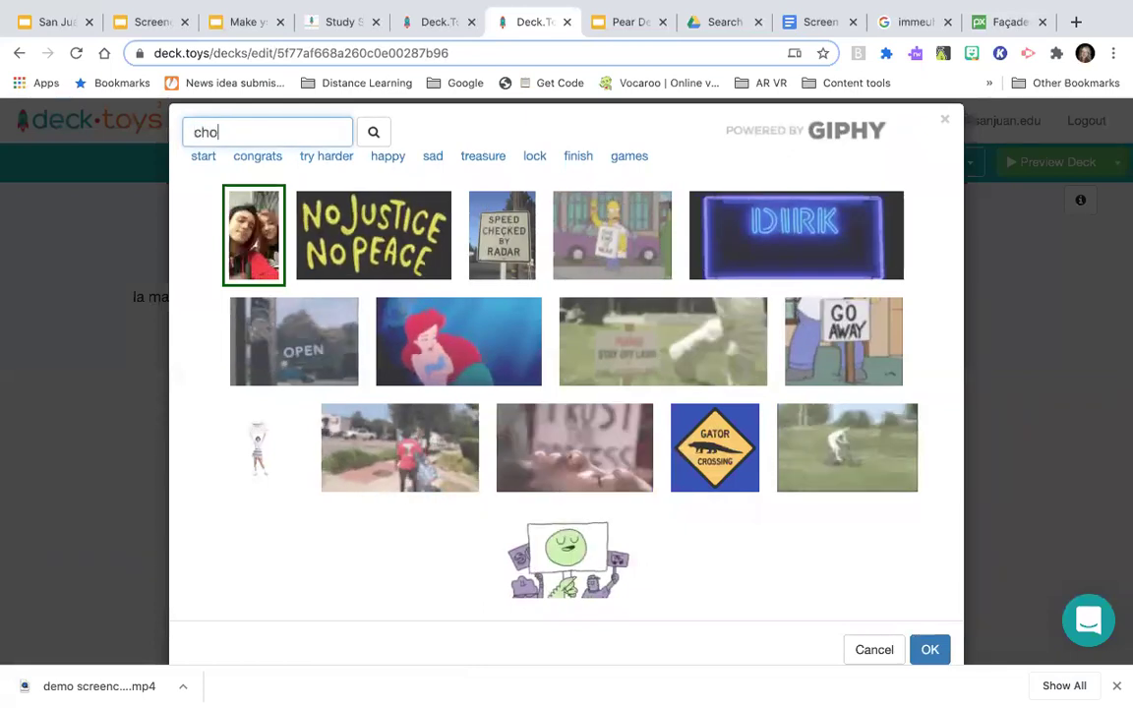
type("ose wisely")
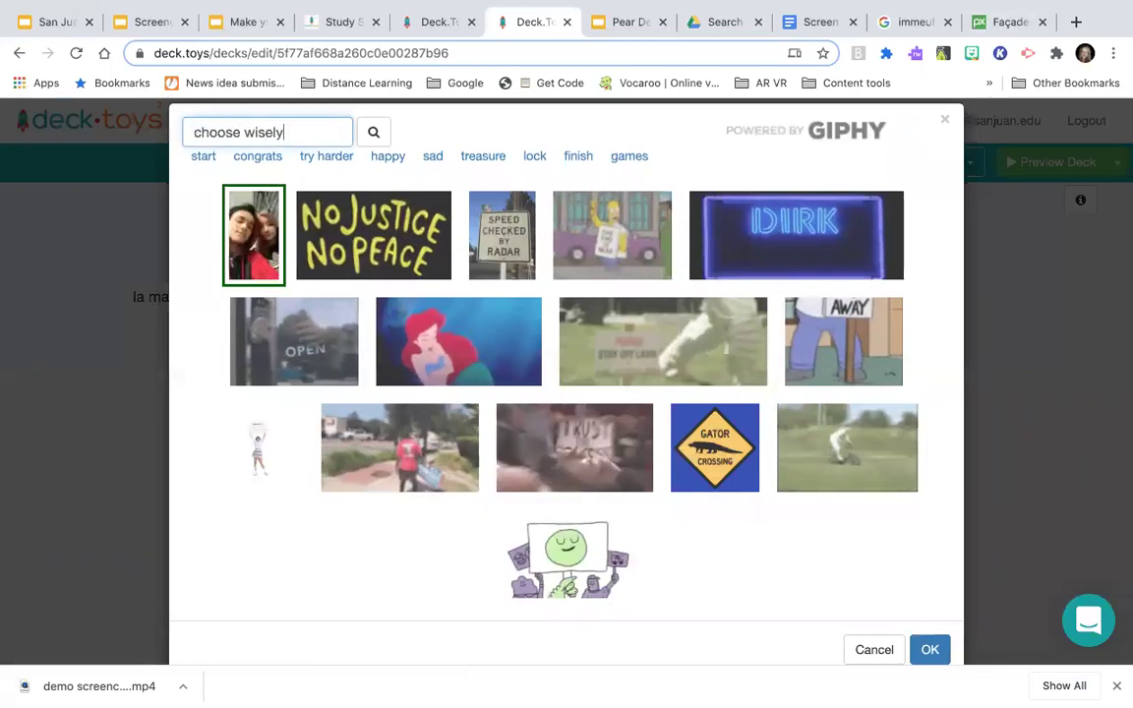
key("Return")
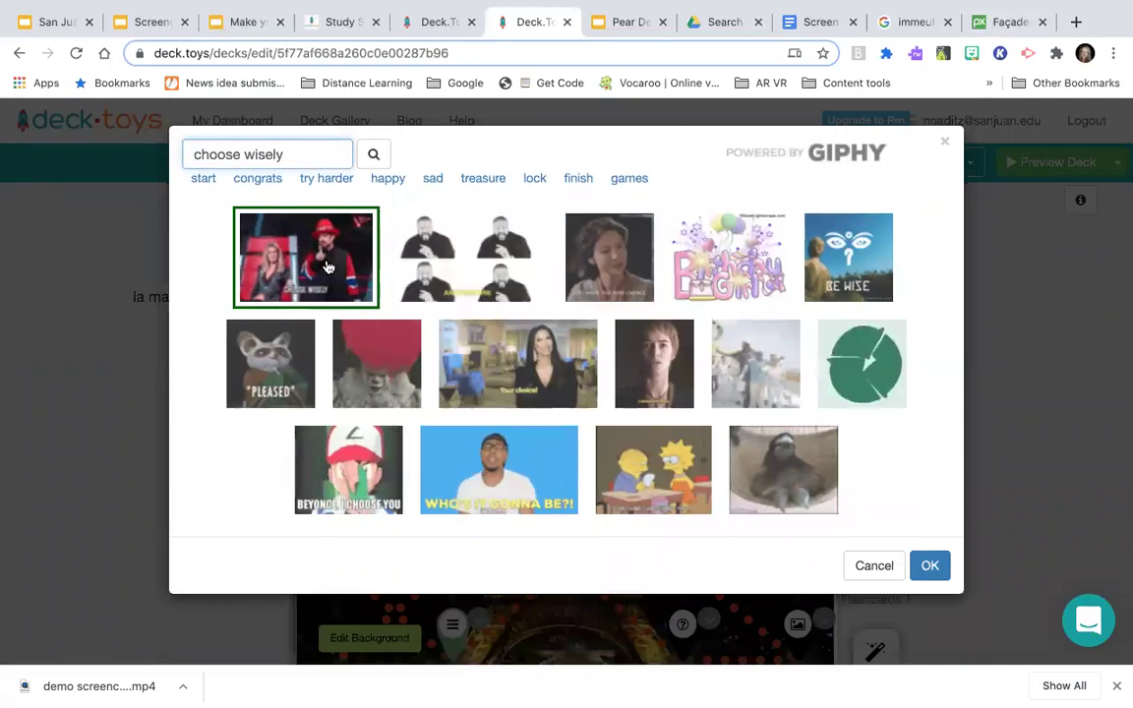
left_click(930, 567)
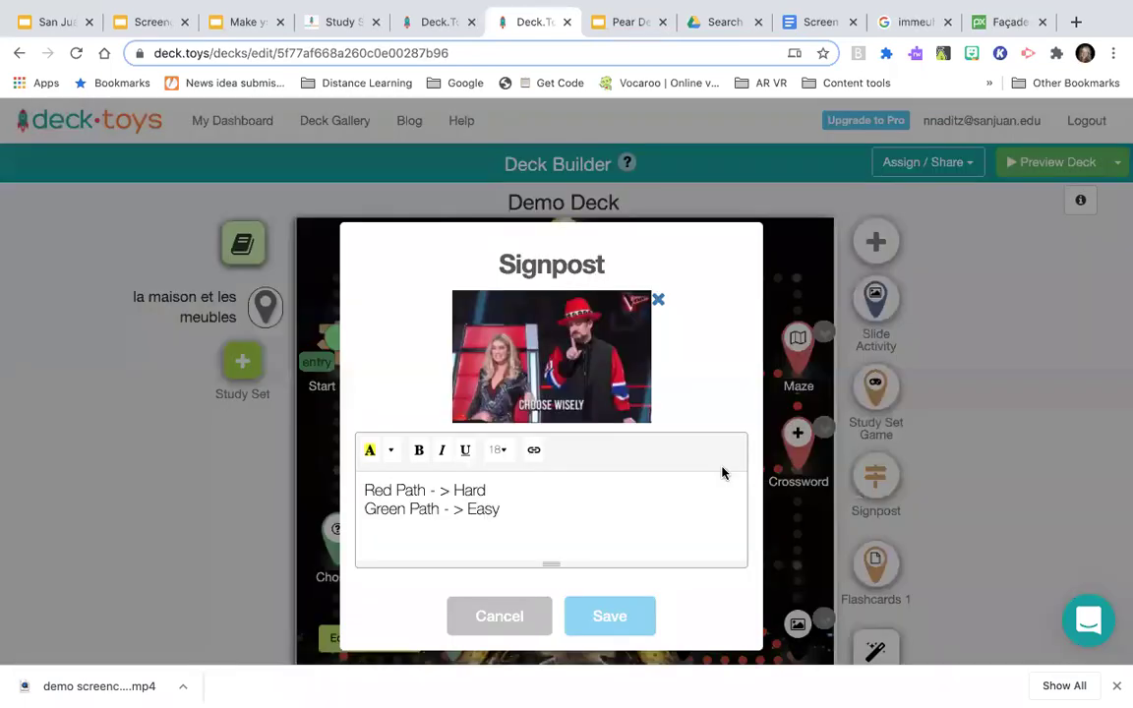
- Check the signpost text's italic and background colour formatting options, and save the signpost
left_click(442, 450)
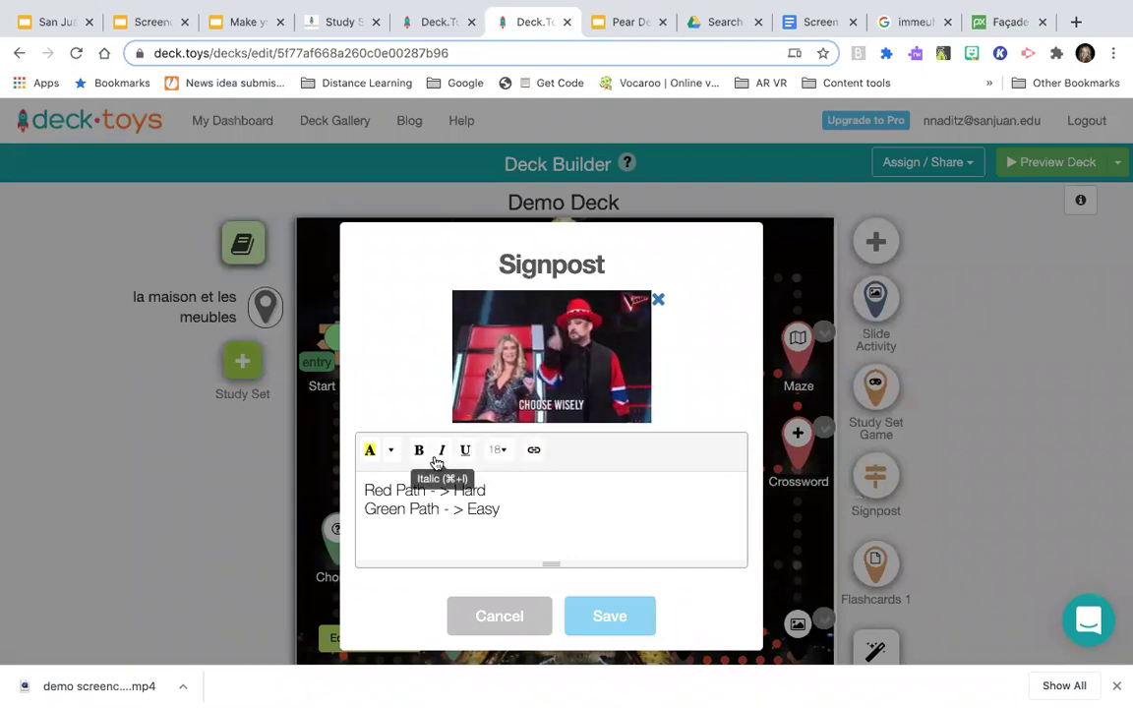
left_click(391, 451)
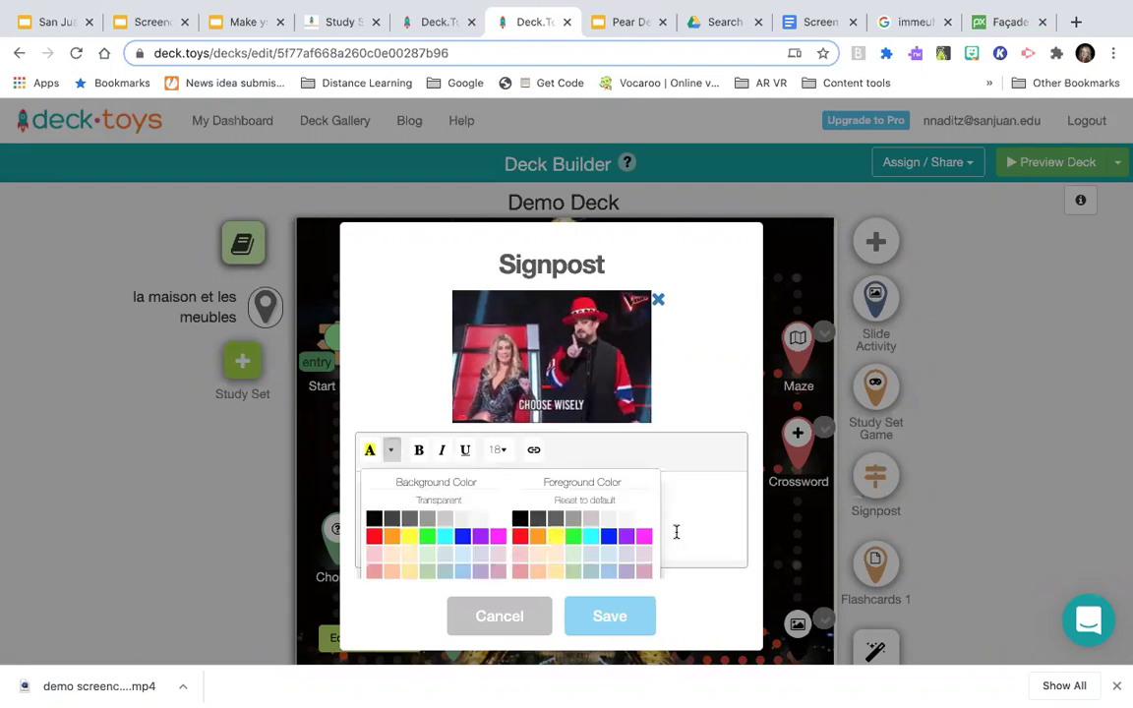
left_click(409, 532)
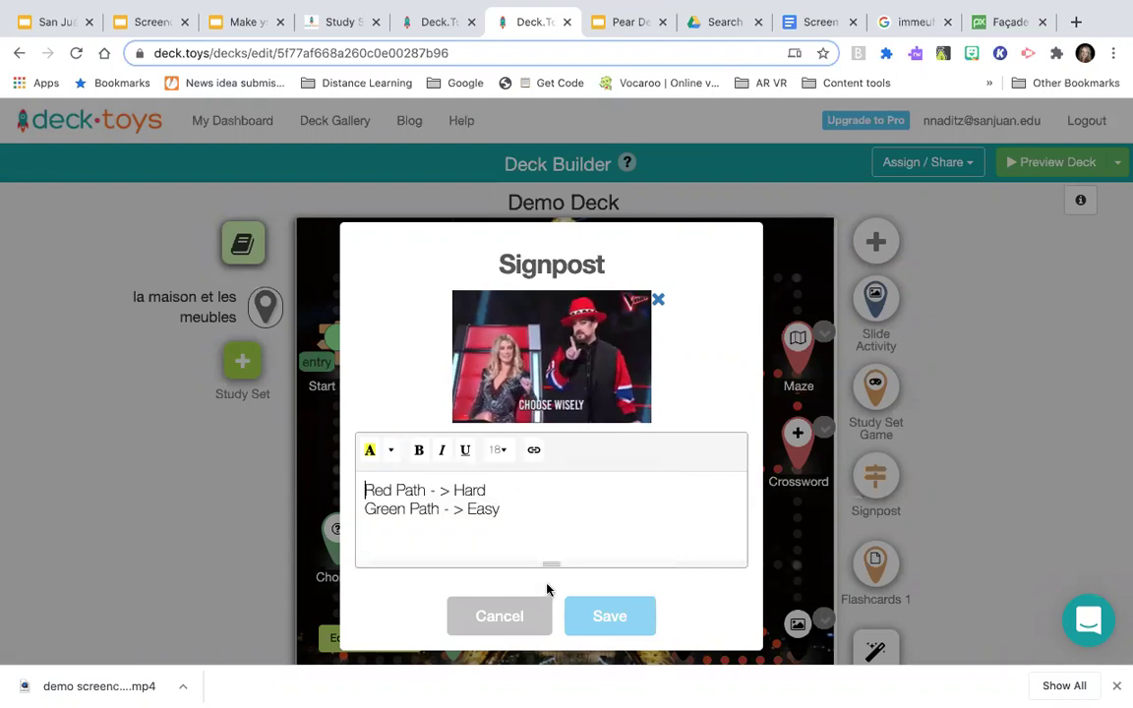
left_click(602, 618)
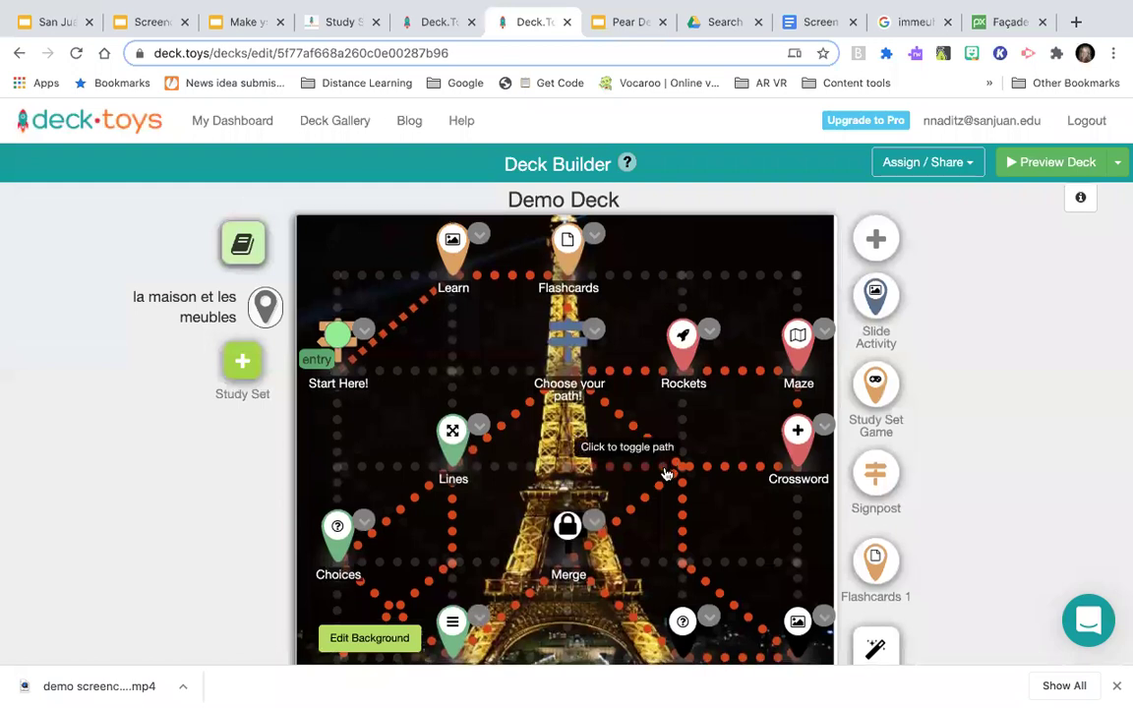
- Examine the paths linking the activities on the Demo Deck map, especially around Choices and Match
scroll(665, 474, "down", 2)
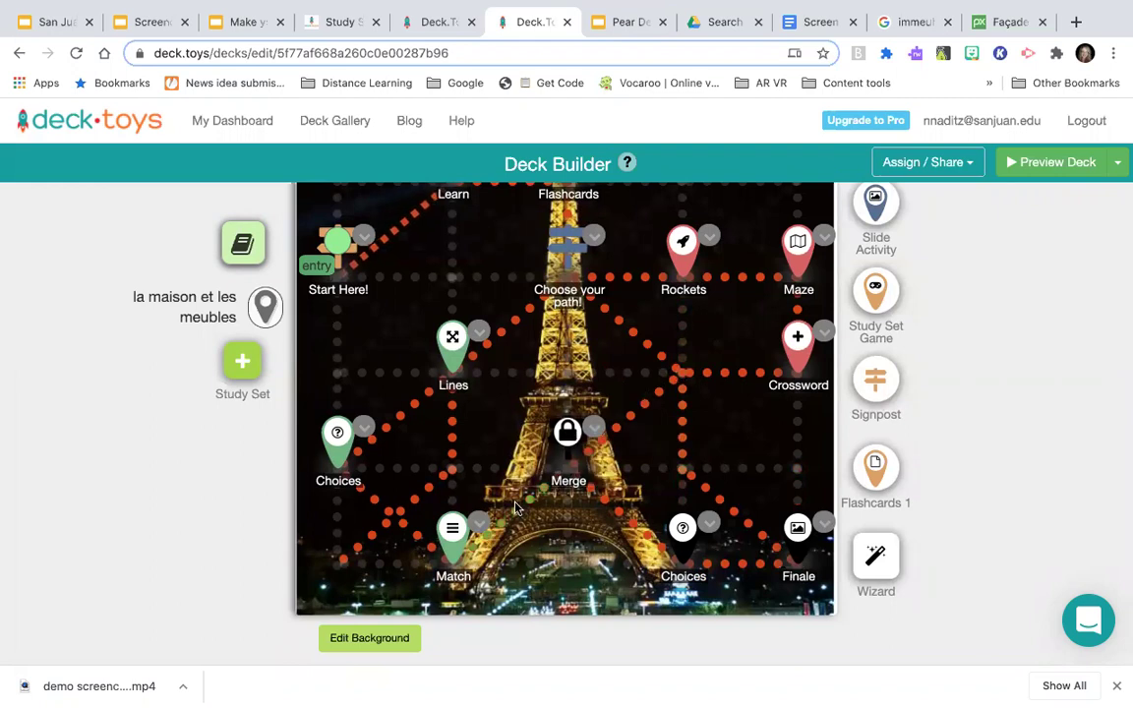
left_click(445, 472)
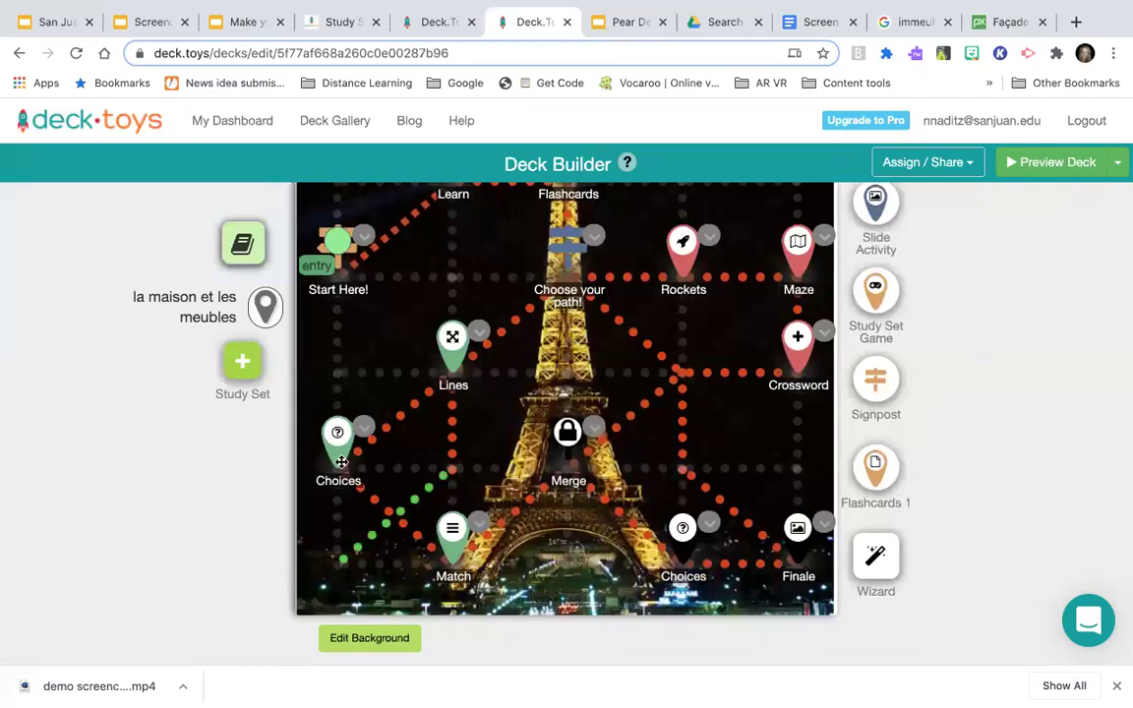
left_click(380, 506)
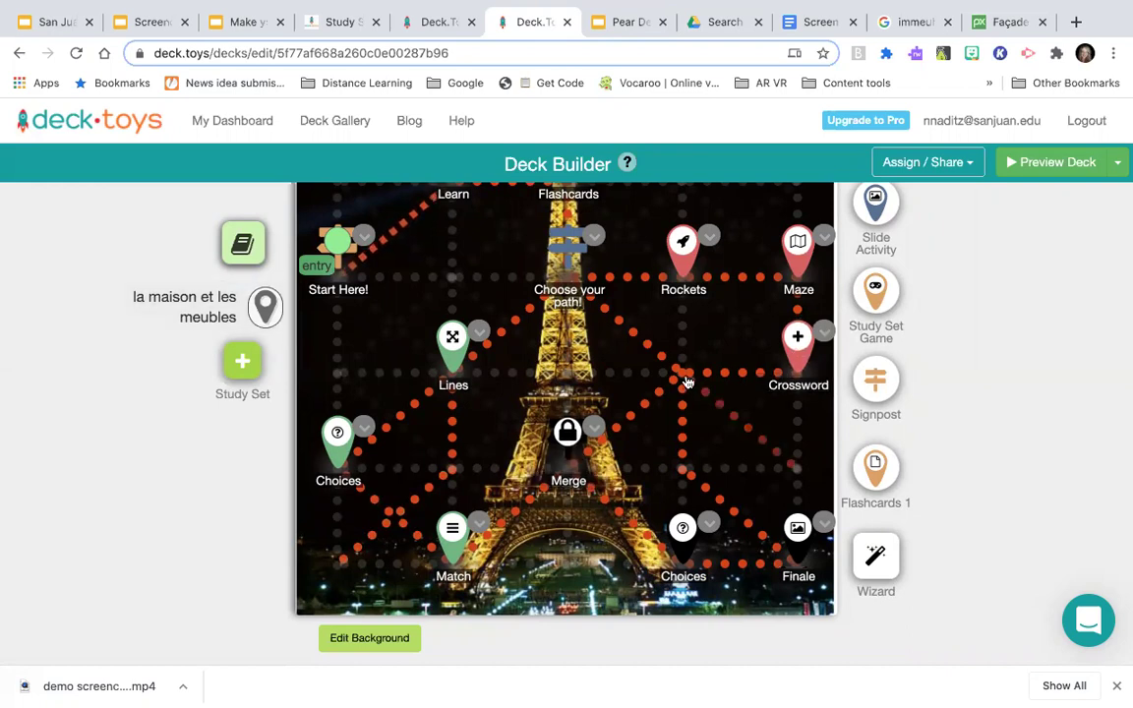
scroll(897, 394, "up", 2)
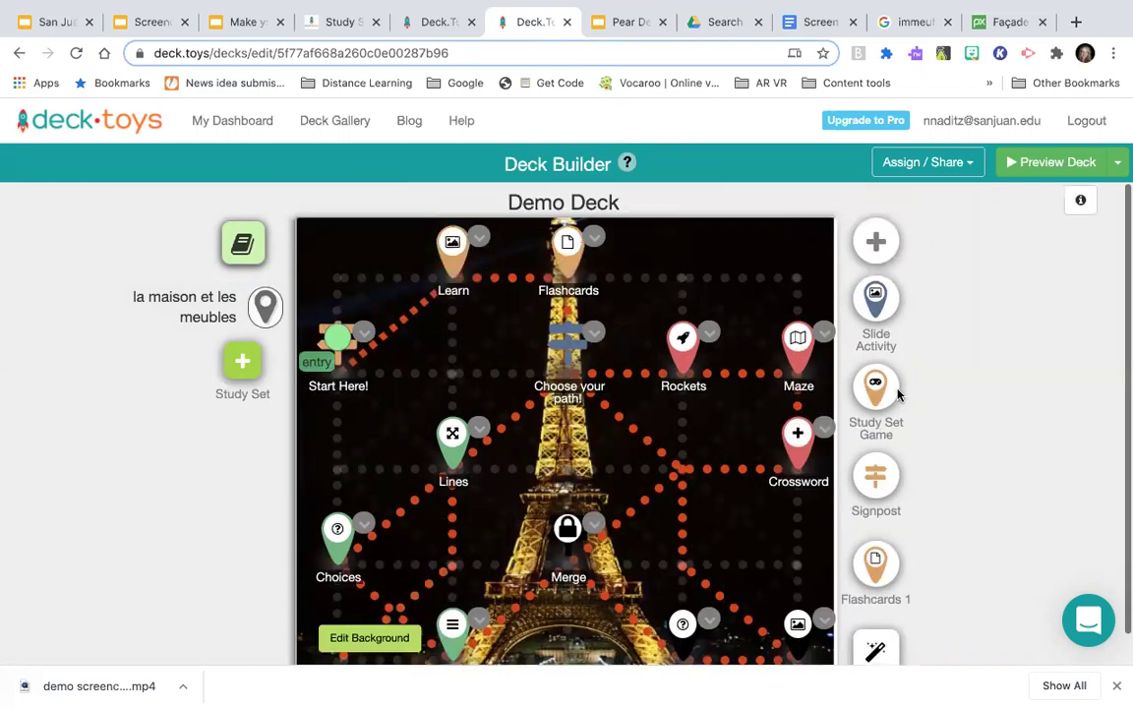
- Place a new study set game on the map directly below Rockets, check its options menu and open its configuration
left_click_drag(875, 387, 683, 435)
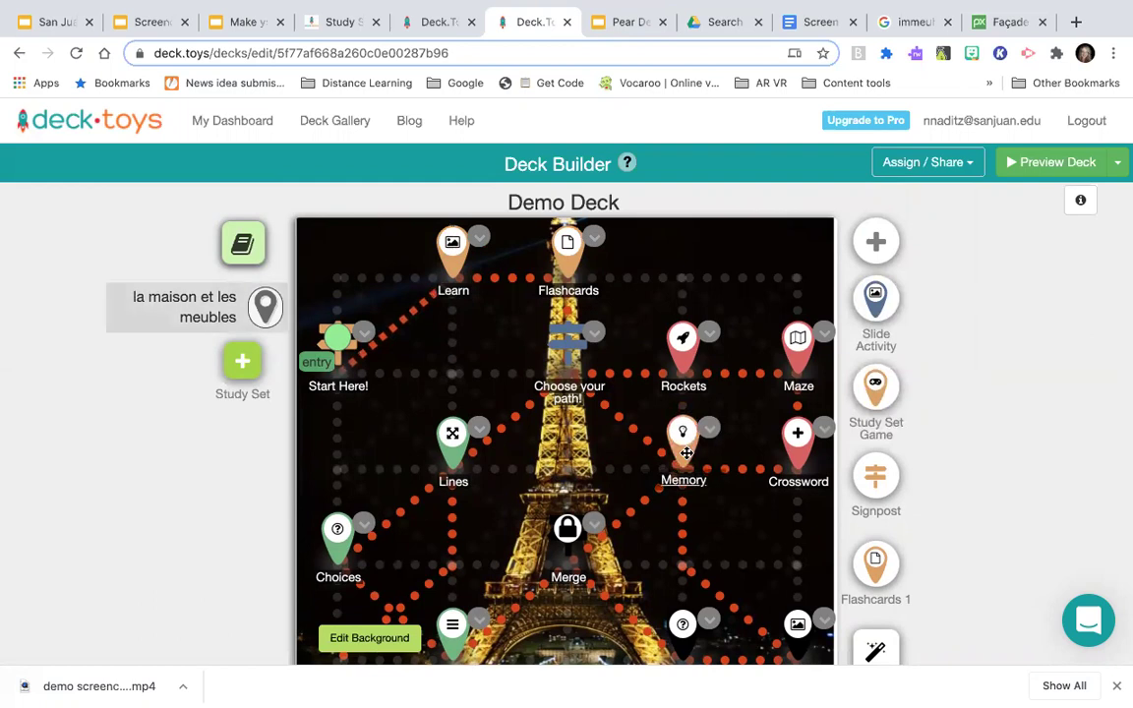
left_click(710, 431)
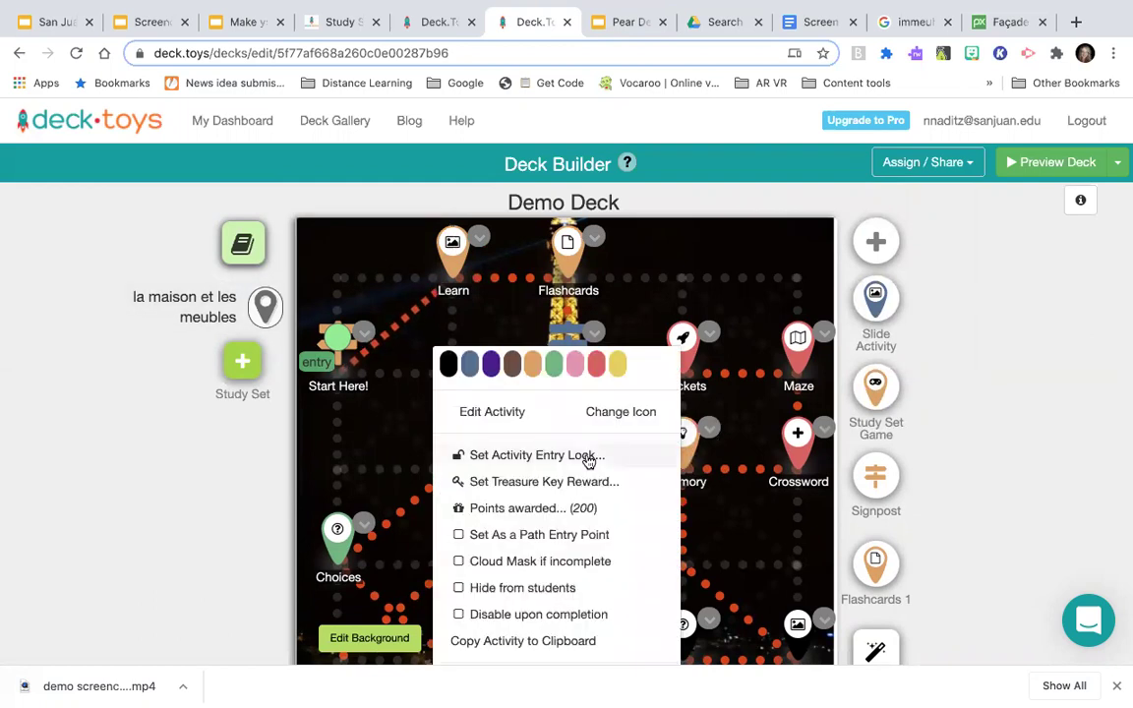
left_click(690, 440)
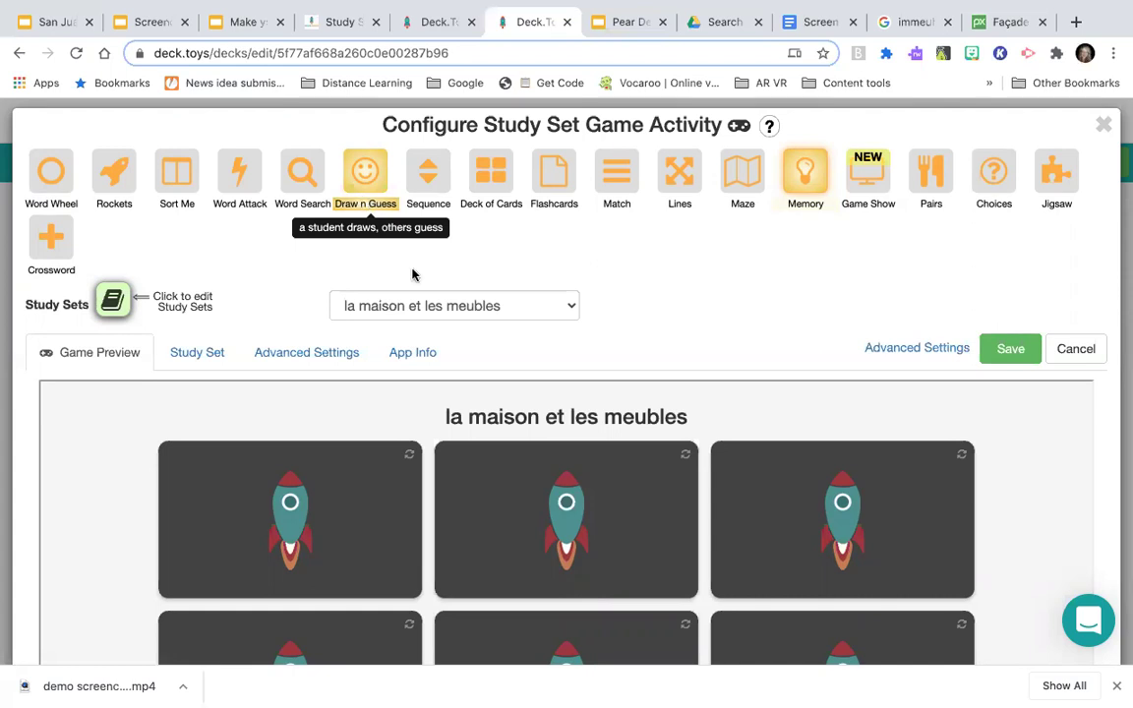
- Look over the Memory game preview for the new activity
scroll(497, 452, "down", 2)
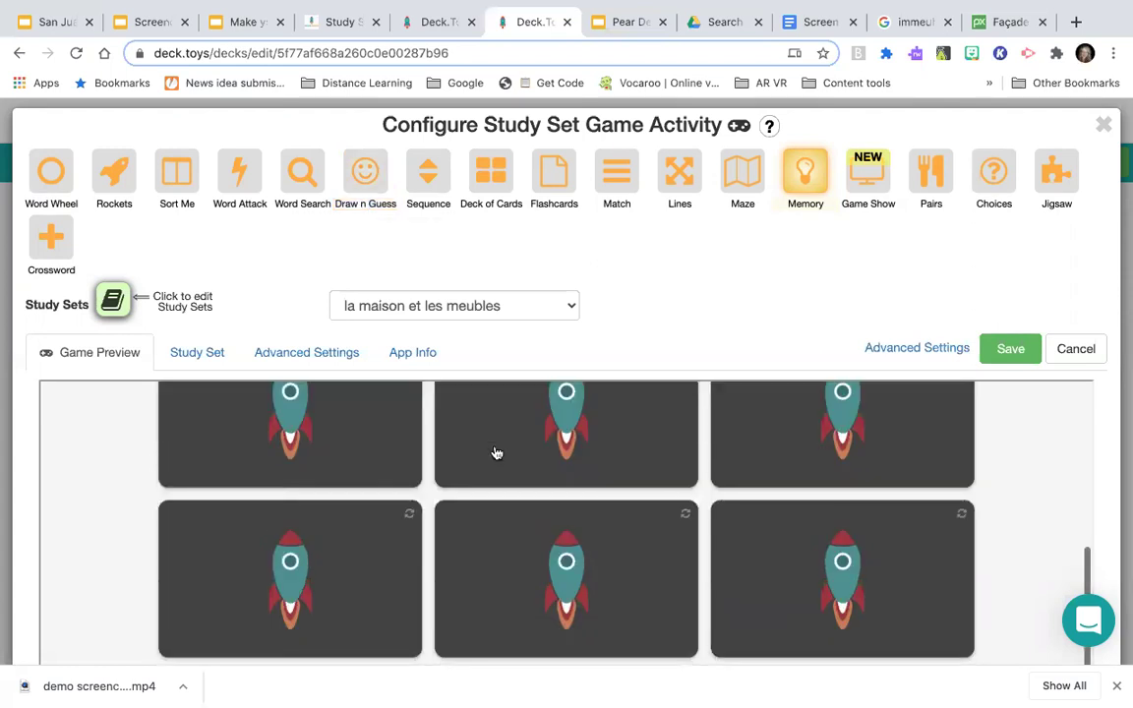
scroll(497, 453, "down", 1)
scroll(497, 452, "down", 2)
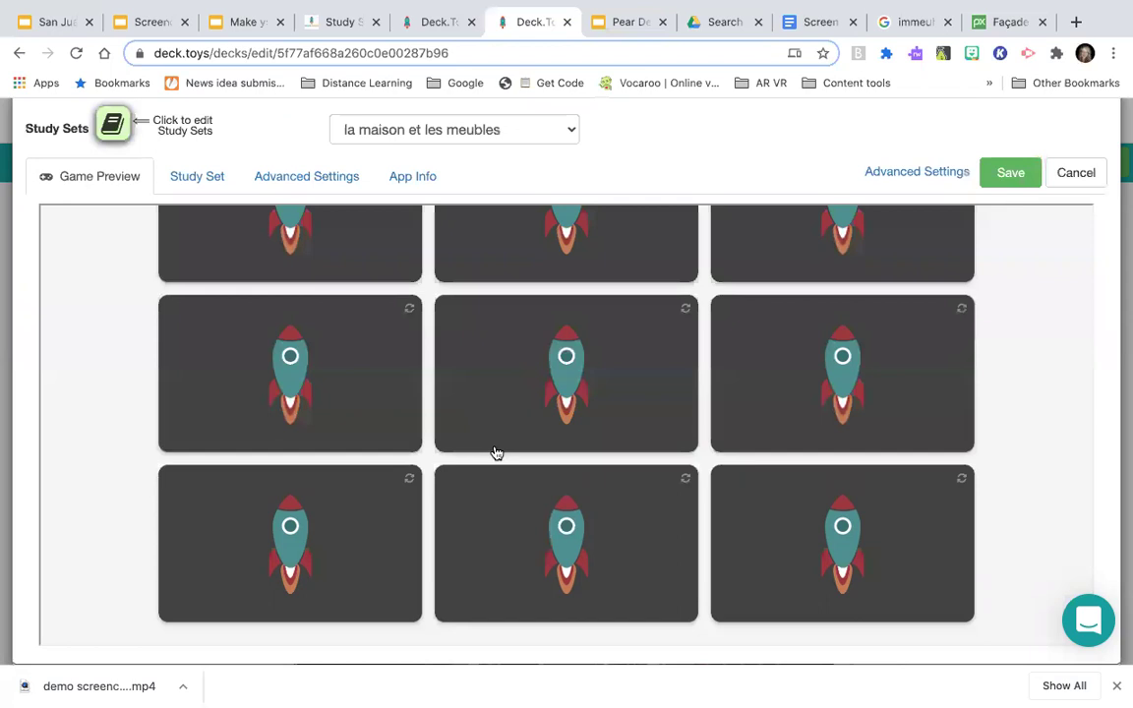
scroll(497, 452, "up", 2)
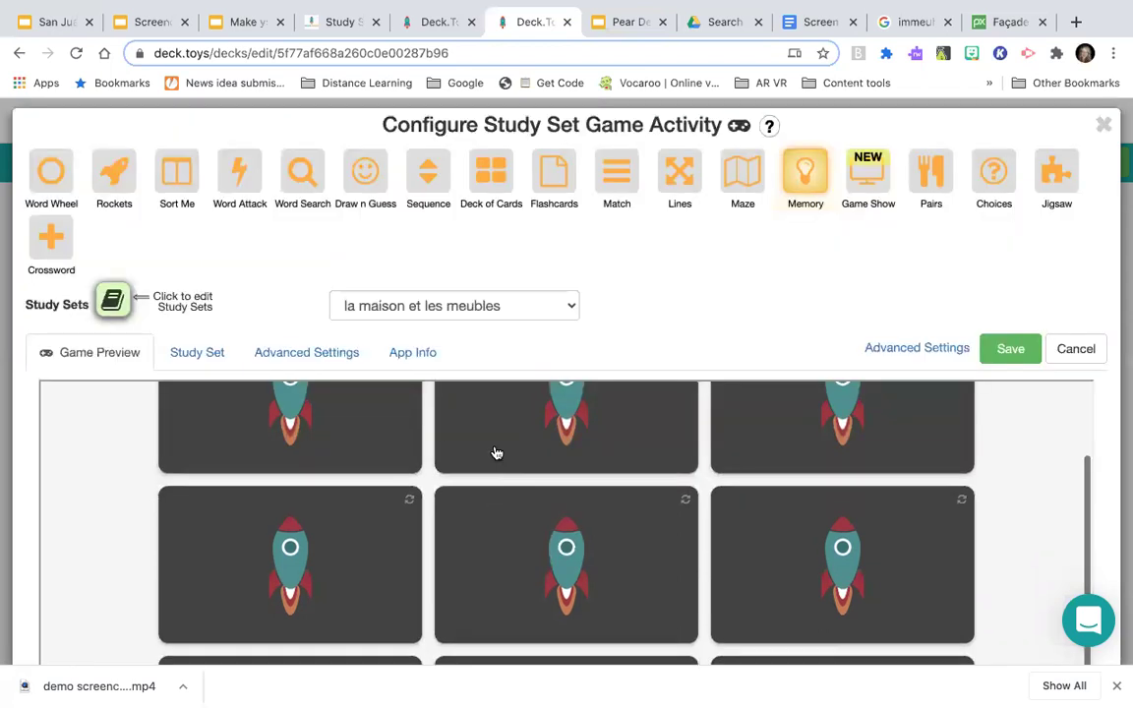
scroll(493, 451, "down", 2)
scroll(349, 233, "up", 2)
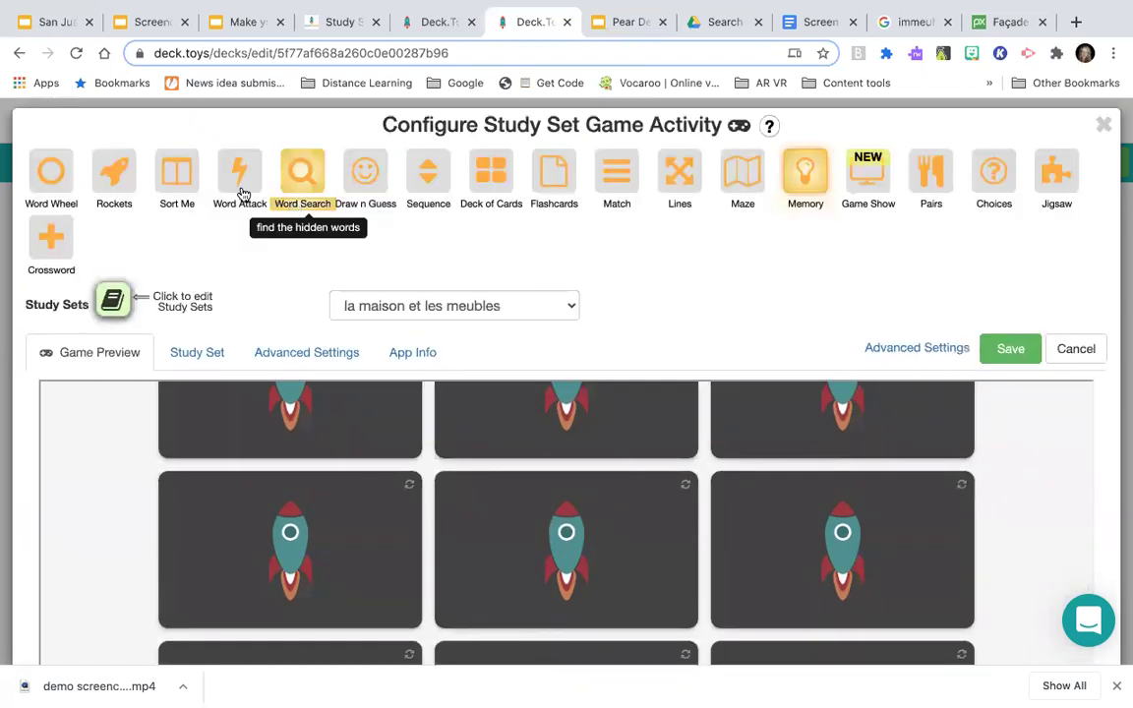
- Try the Word Attack, Sort Me and Pairs game types for the new activity to compare their previews and requirements
left_click(241, 179)
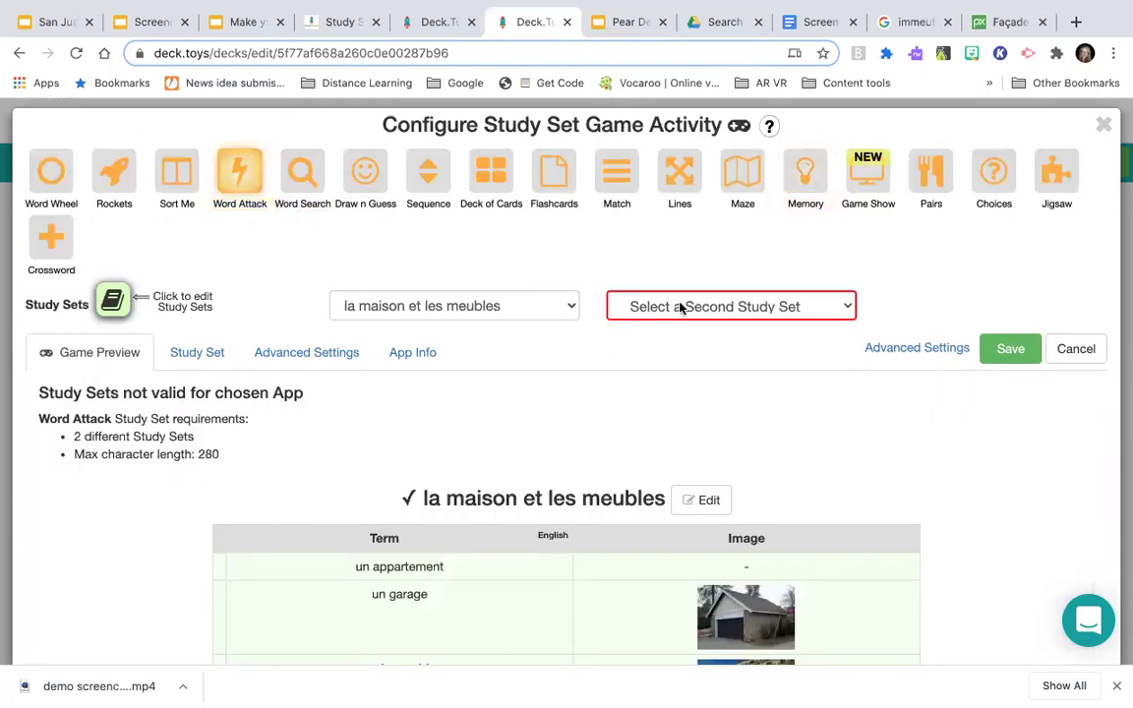
left_click(181, 184)
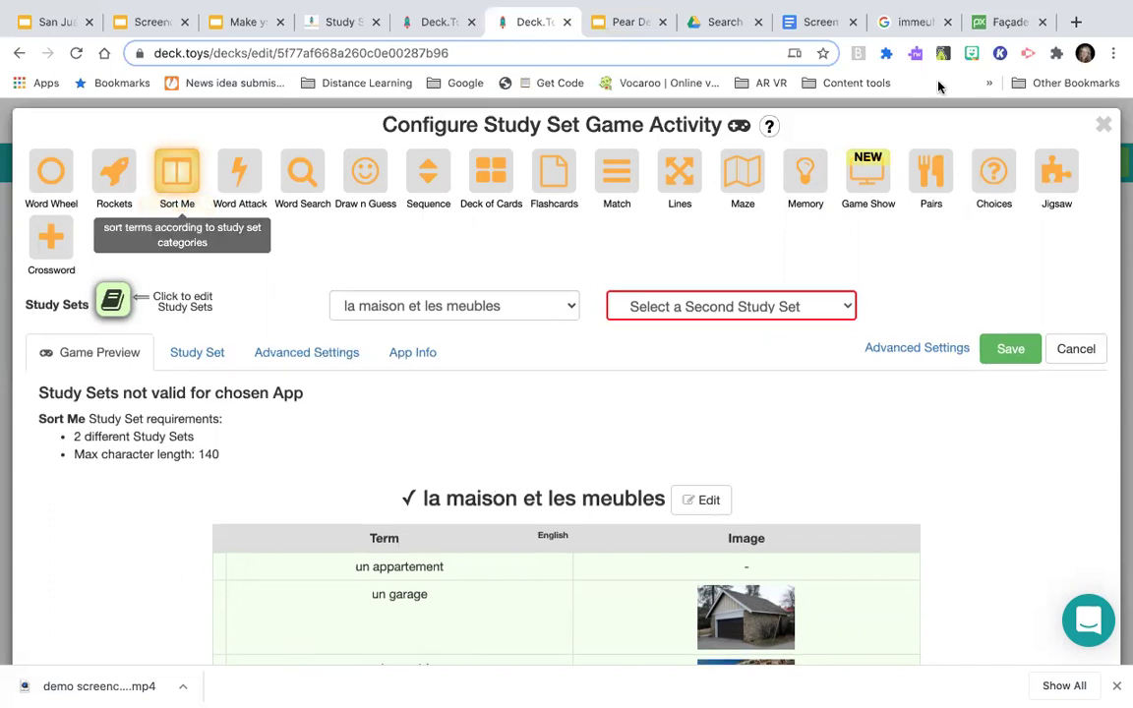
left_click(924, 170)
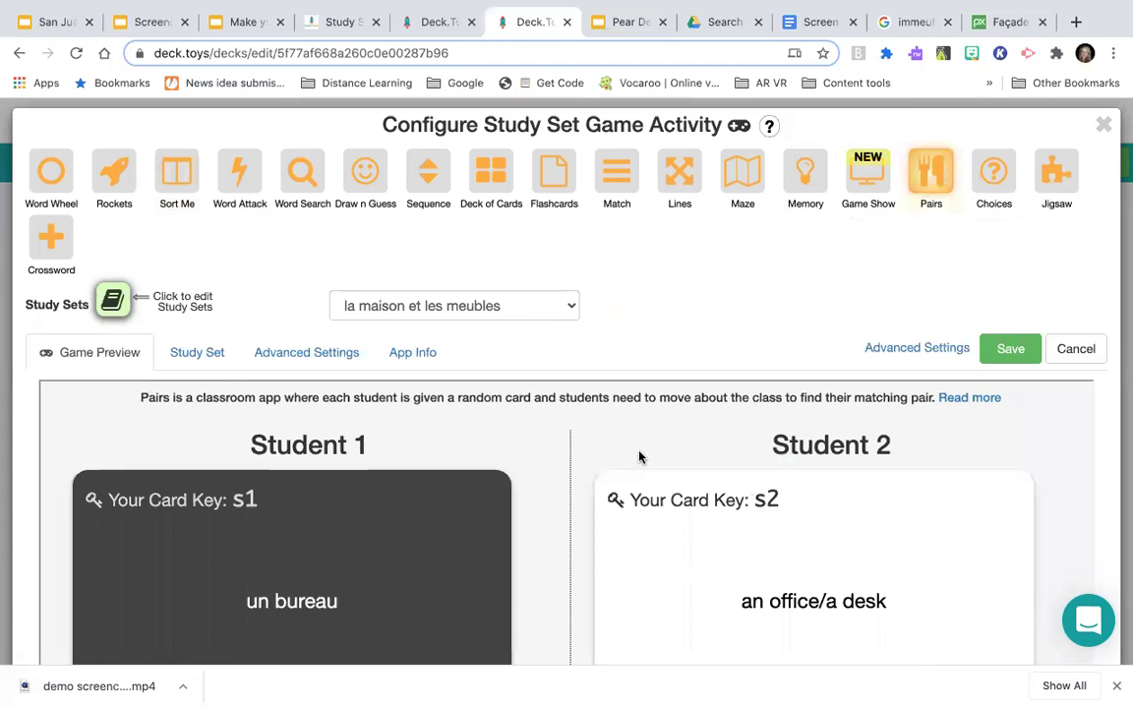
- Look through the Pairs game preview, examining both student cards, their card keys and the paired-card entry area
scroll(640, 457, "down", 1)
scroll(639, 456, "up", 1)
scroll(746, 541, "down", 1)
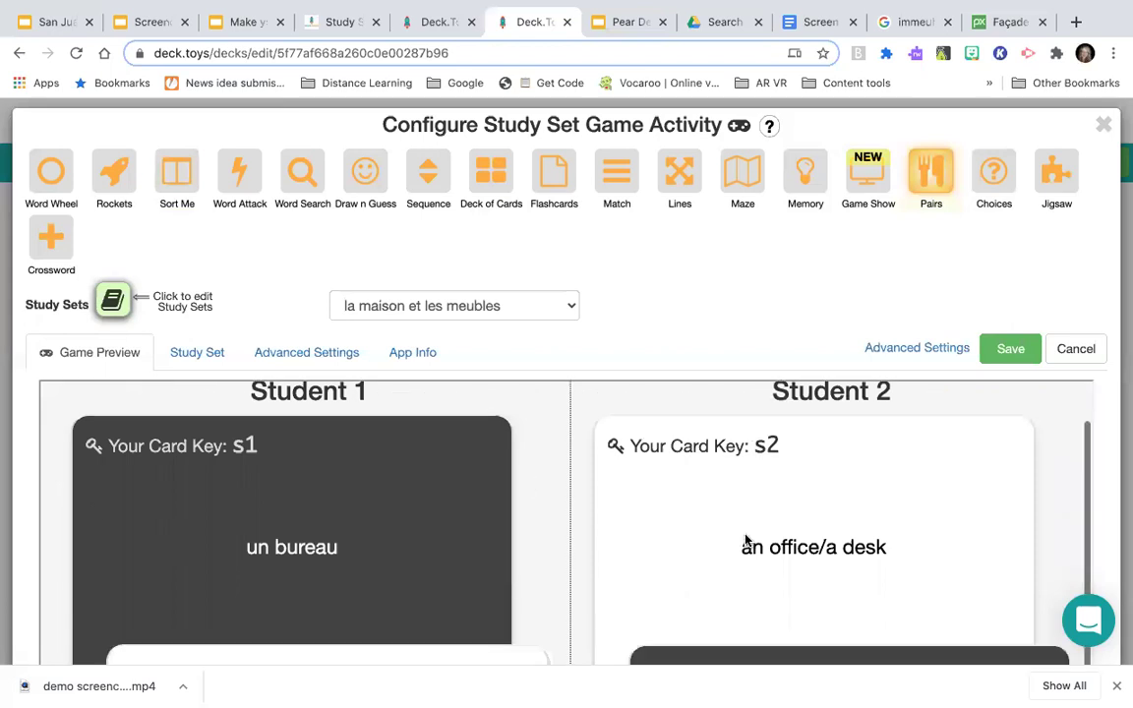
scroll(745, 541, "down", 2)
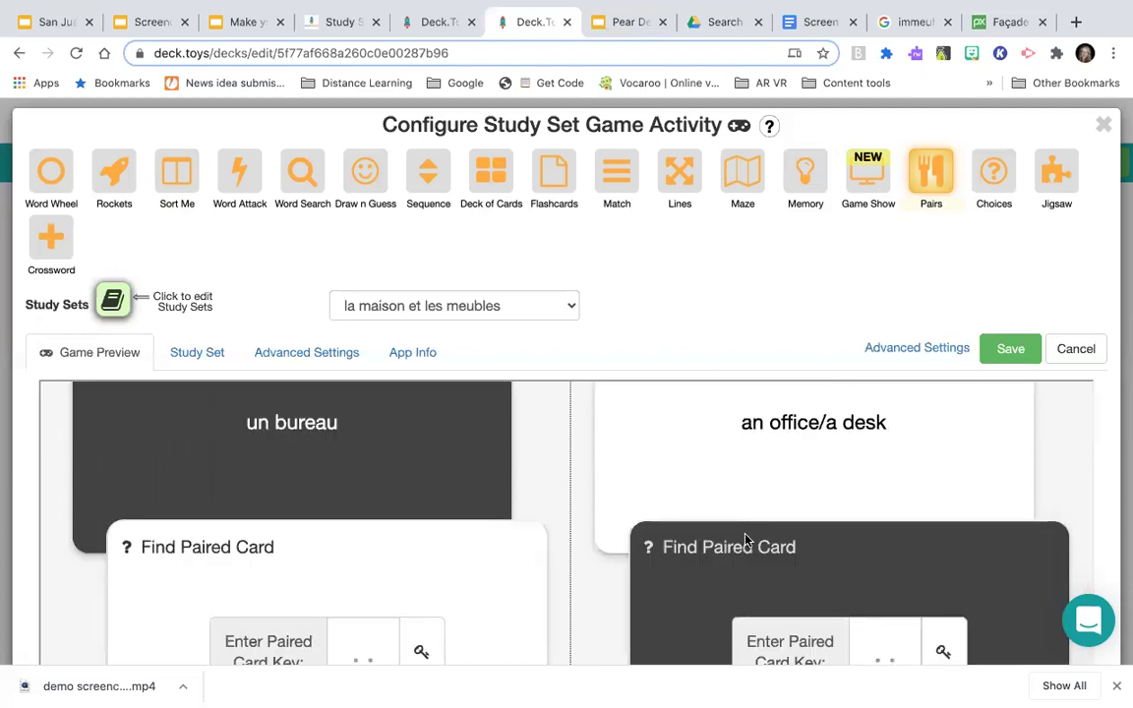
scroll(746, 541, "up", 2)
scroll(746, 540, "up", 1)
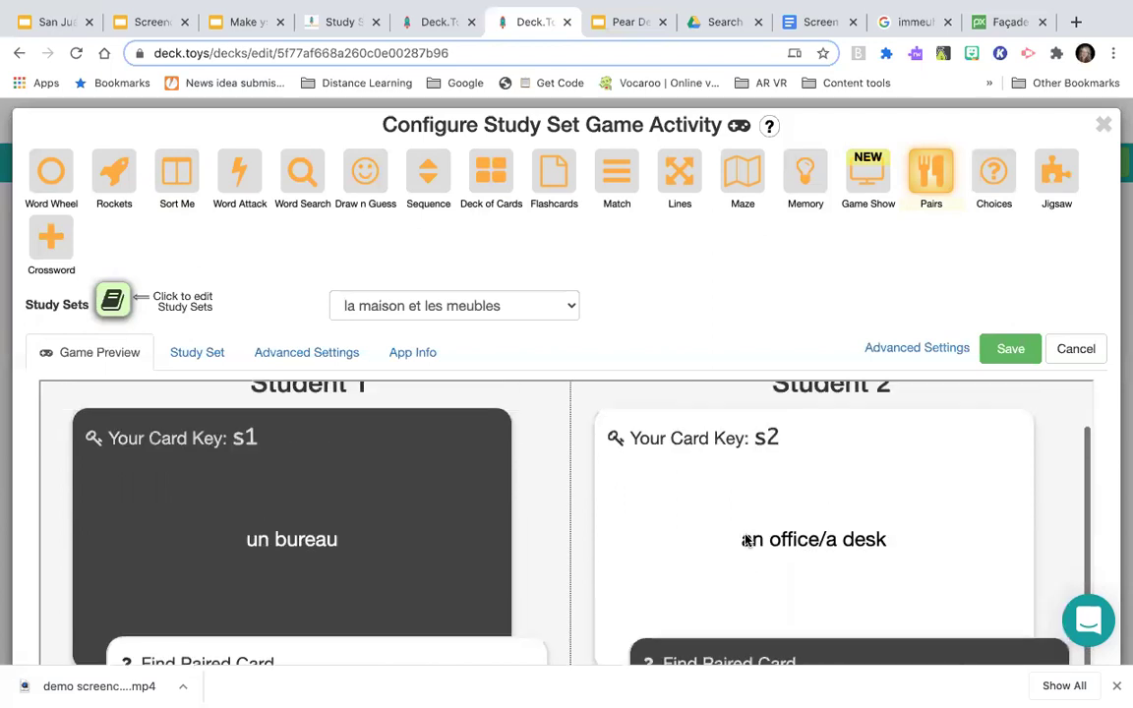
scroll(745, 540, "up", 2)
scroll(746, 540, "down", 1)
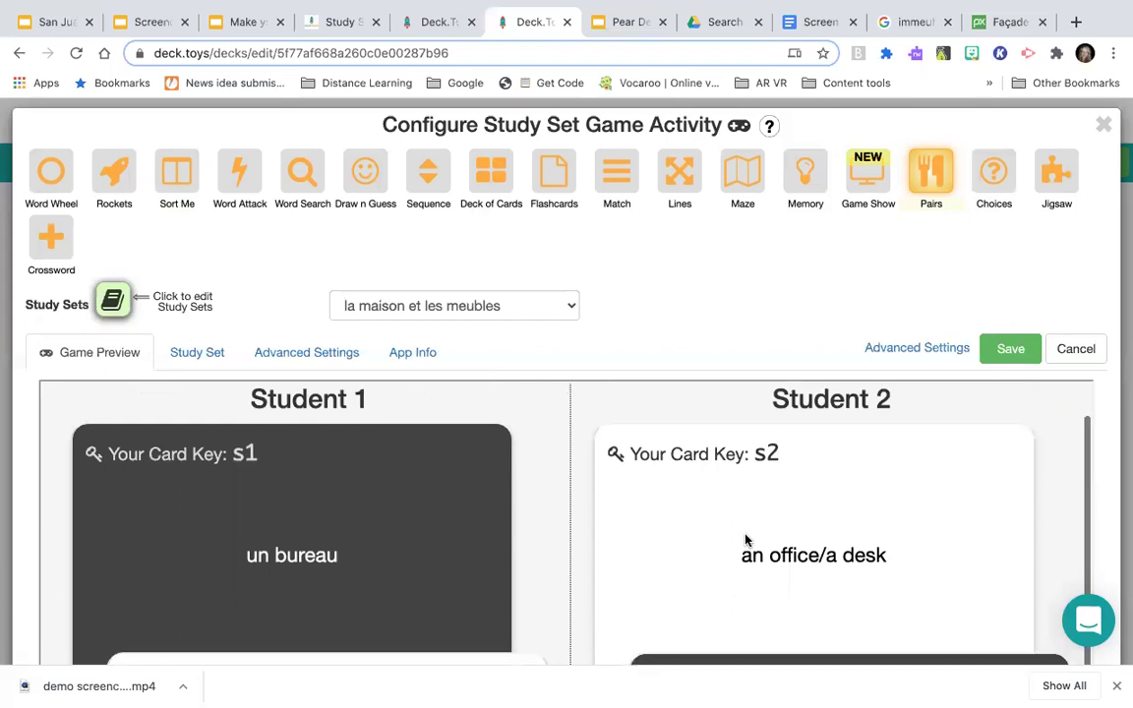
scroll(905, 359, "up", 1)
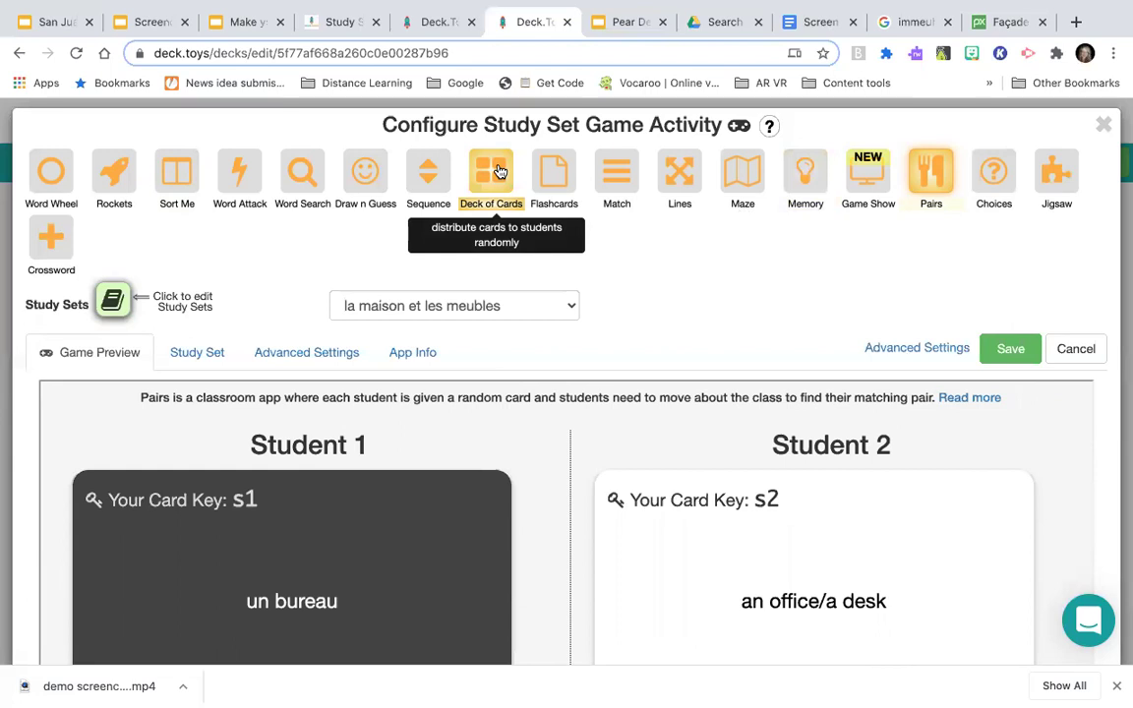
- Try the Maze game type for the new activity and look over its preview
left_click(743, 182)
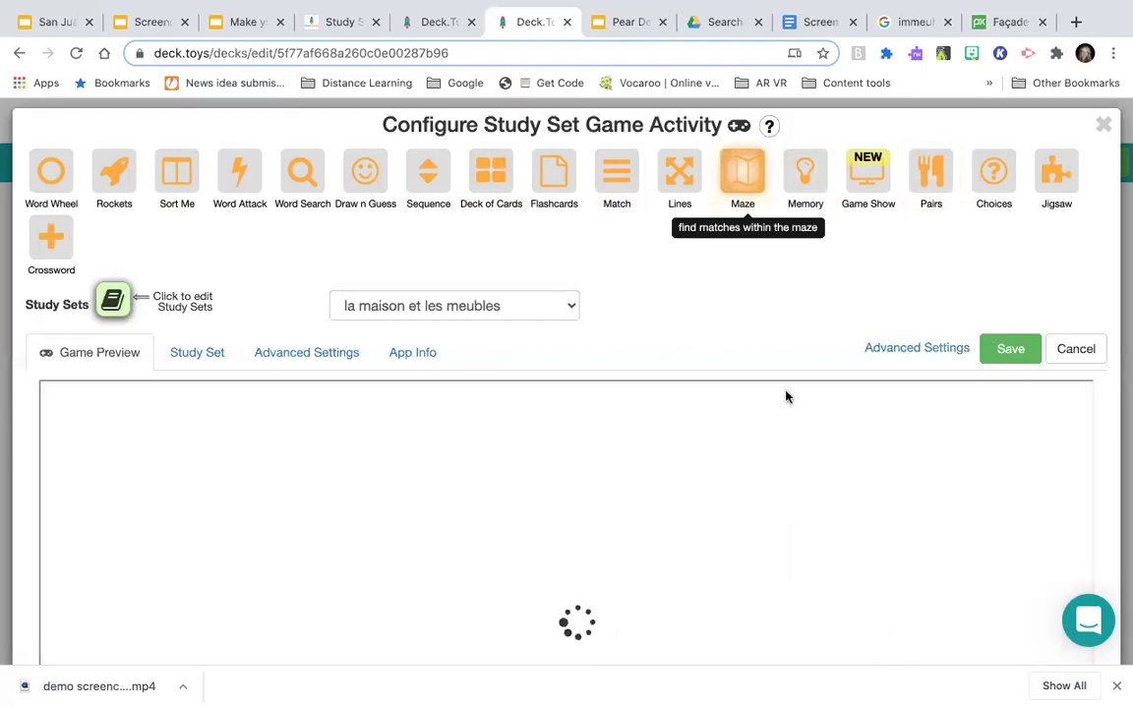
scroll(767, 438, "down", 1)
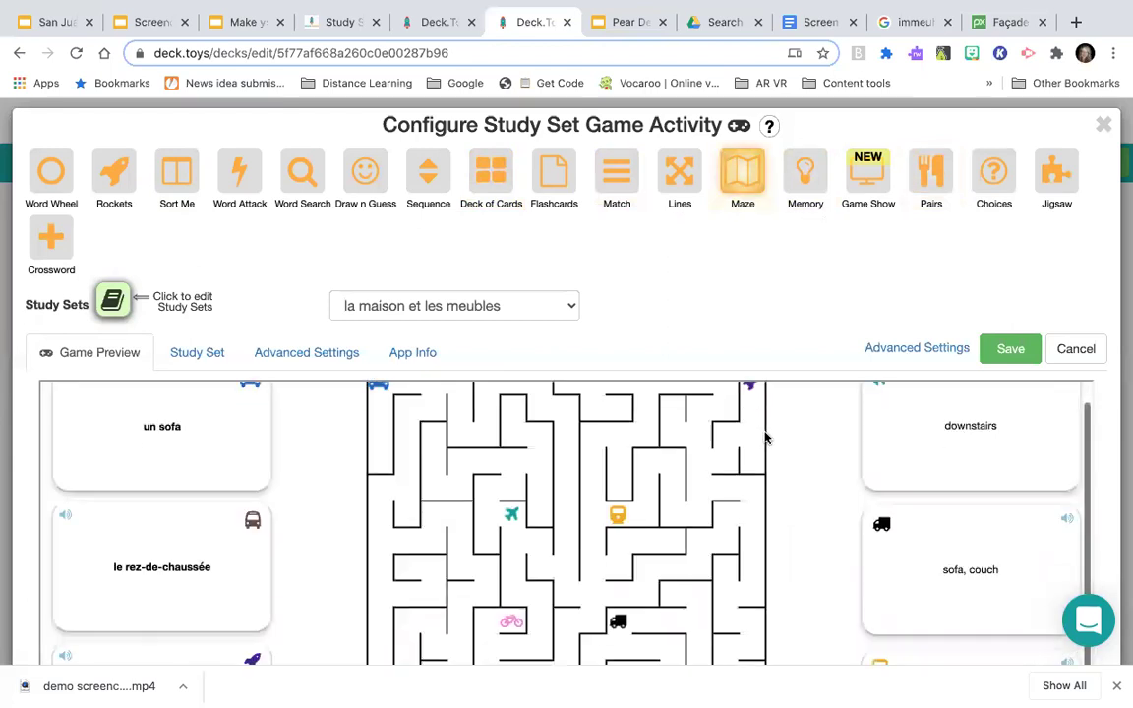
scroll(766, 437, "up", 1)
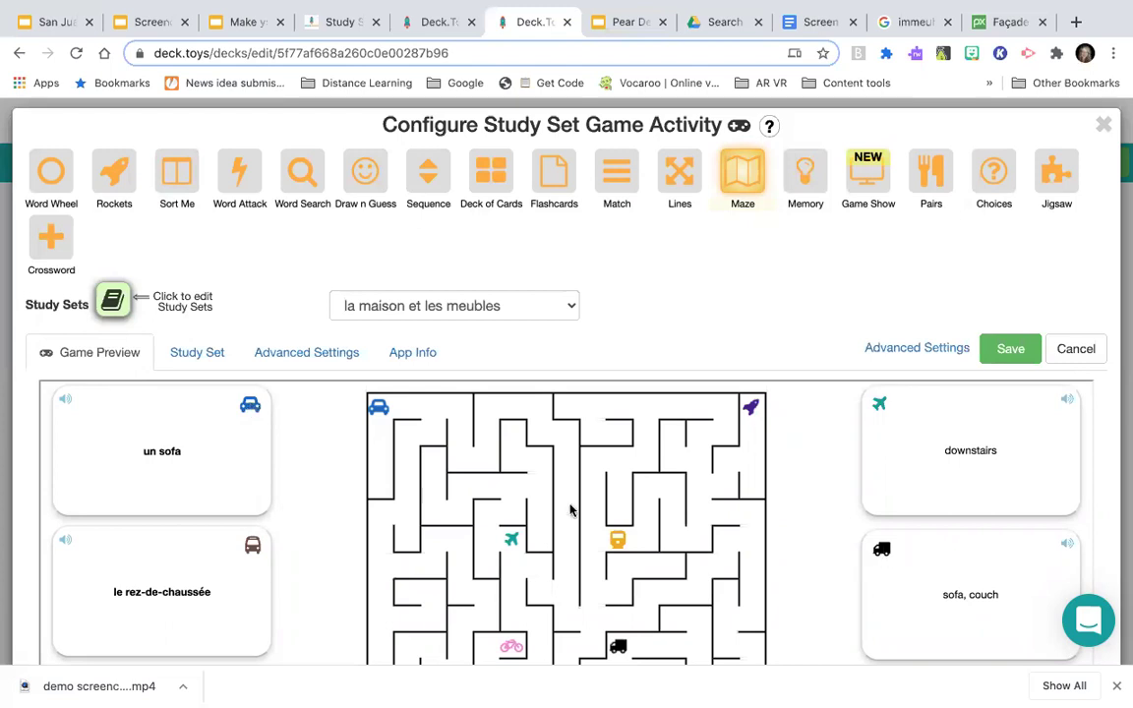
- Make the activity a Word Wheel game with the start message "Answer correctly without mistakes" and save it
left_click(61, 175)
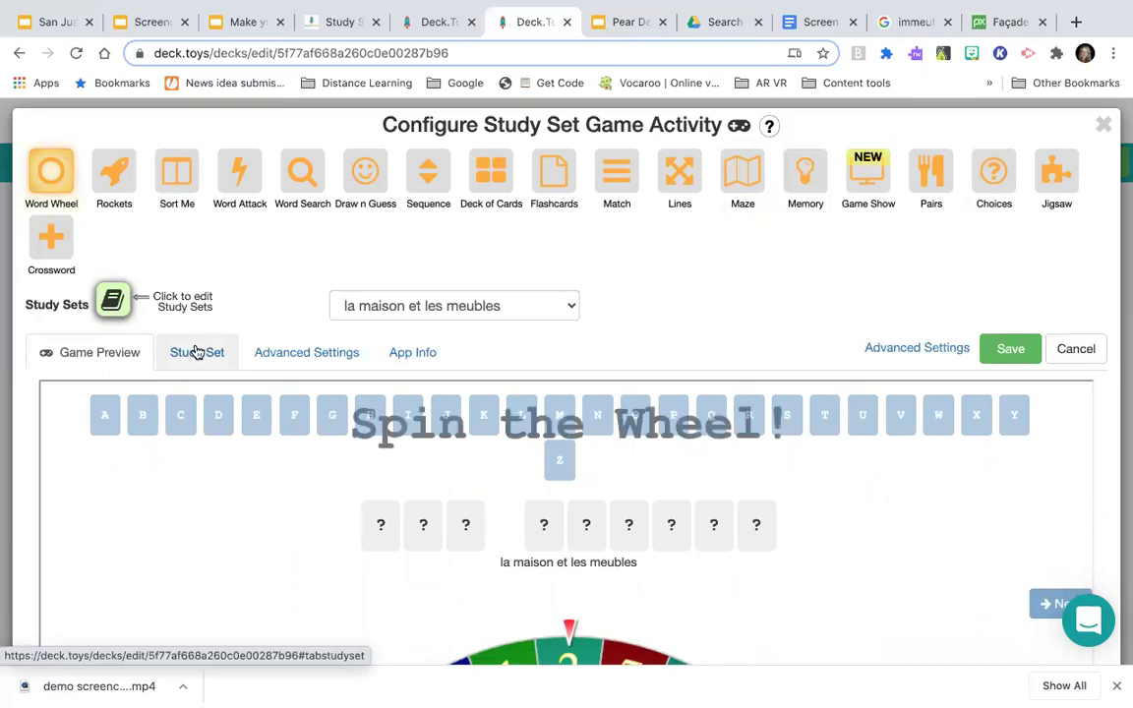
left_click(233, 352)
left_click(274, 362)
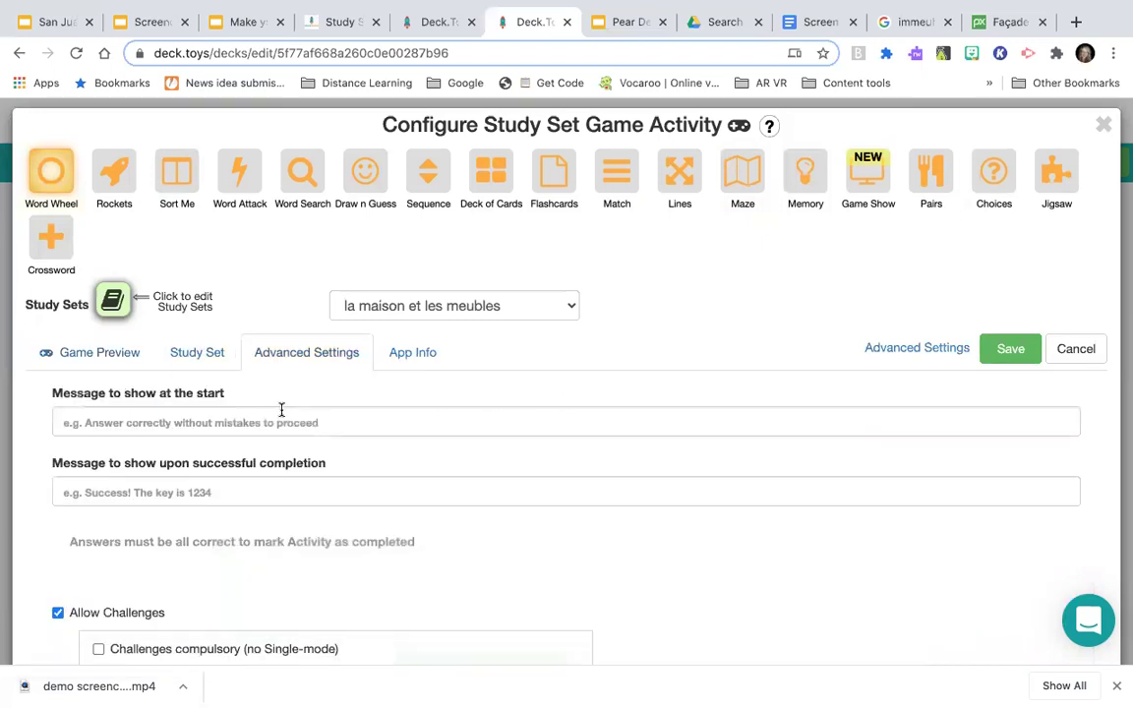
left_click(281, 410)
type("A")
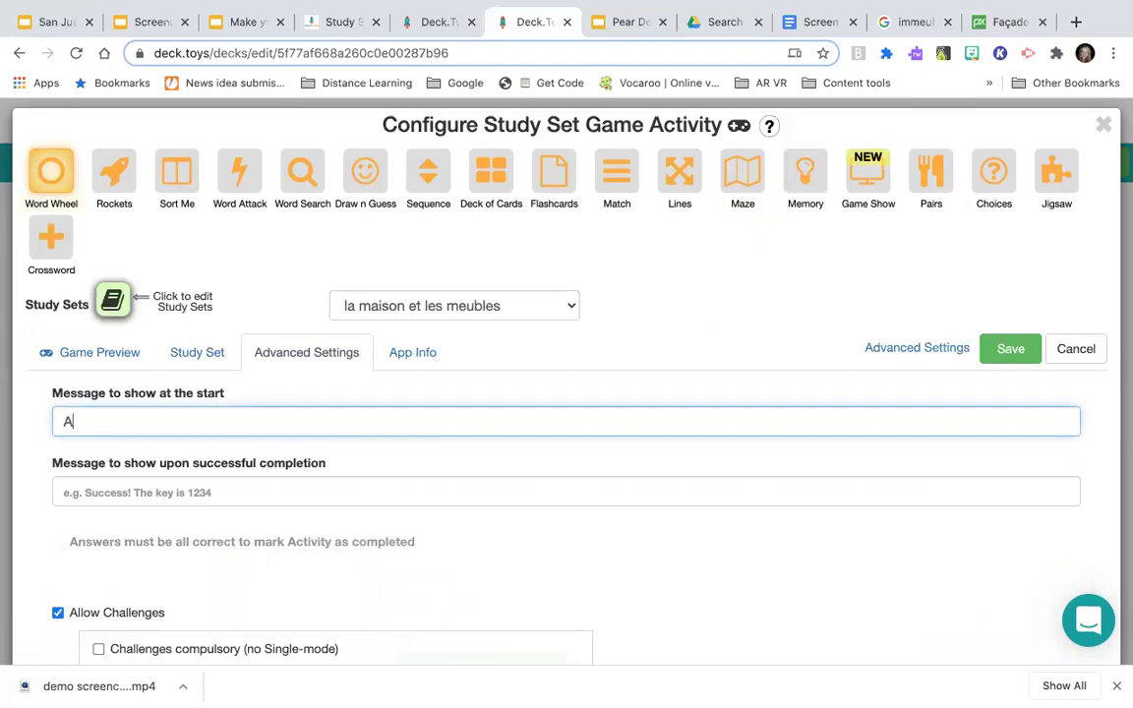
type("nswer correctl")
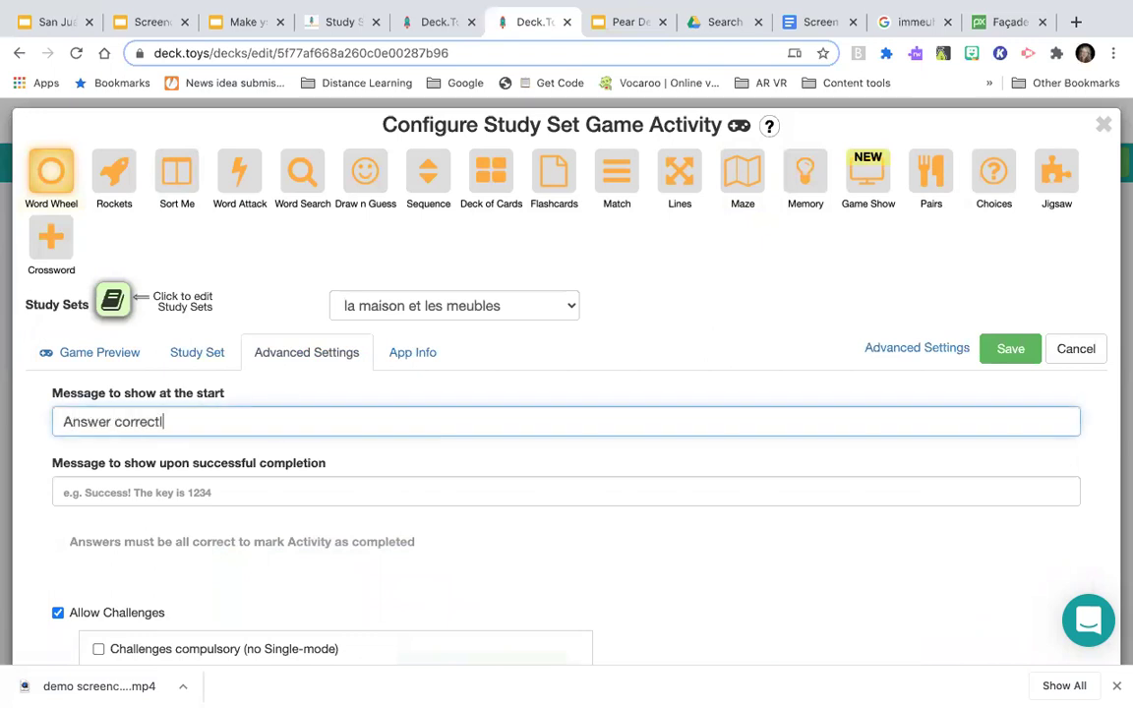
type("y without mistakes")
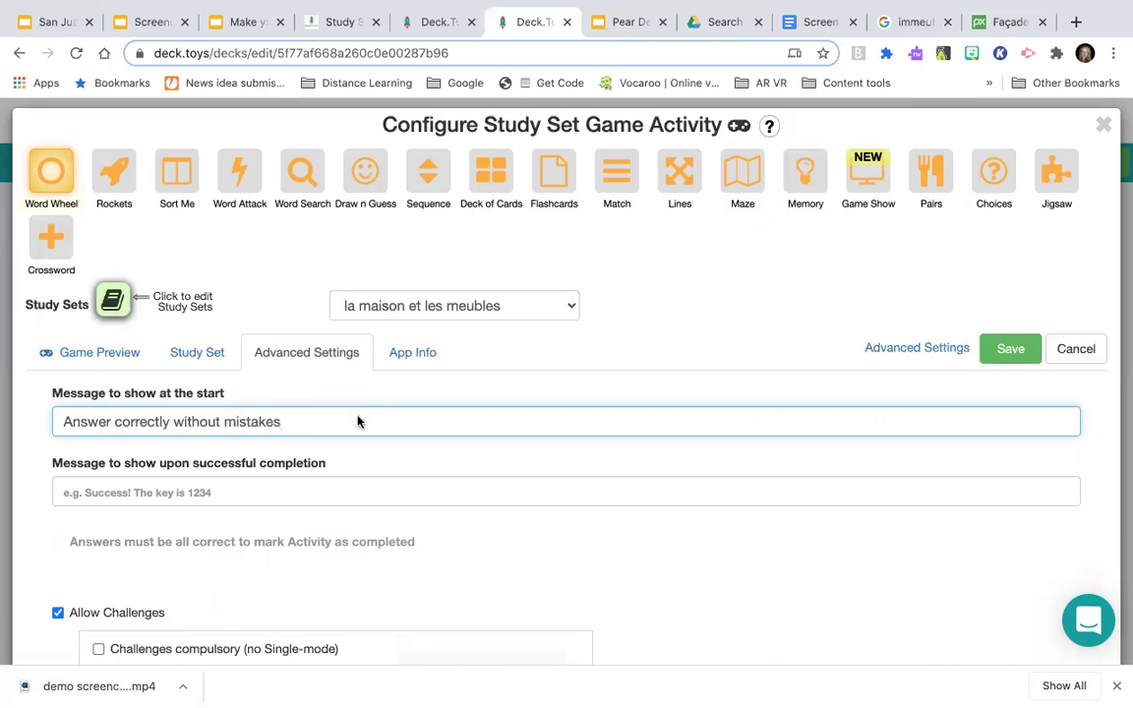
left_click(978, 358)
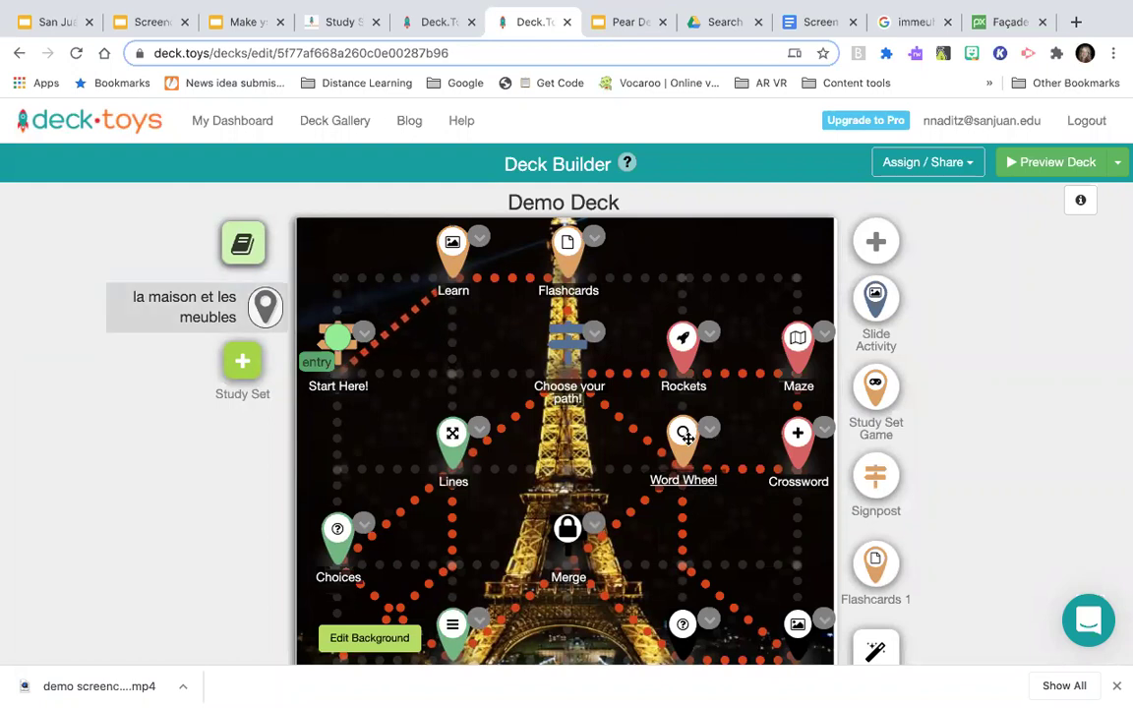
- Reopen the Word Wheel activity, dismiss its start message in the game preview and look over the puzzle and wheel
left_click(685, 436)
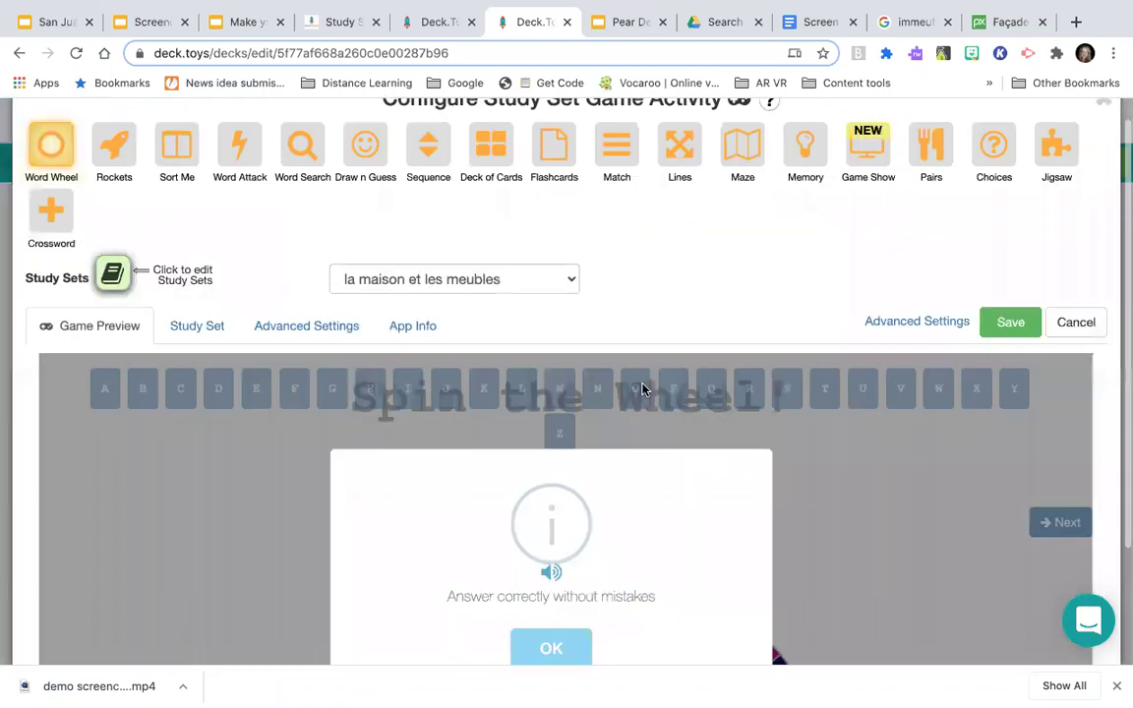
scroll(652, 410, "down", 2)
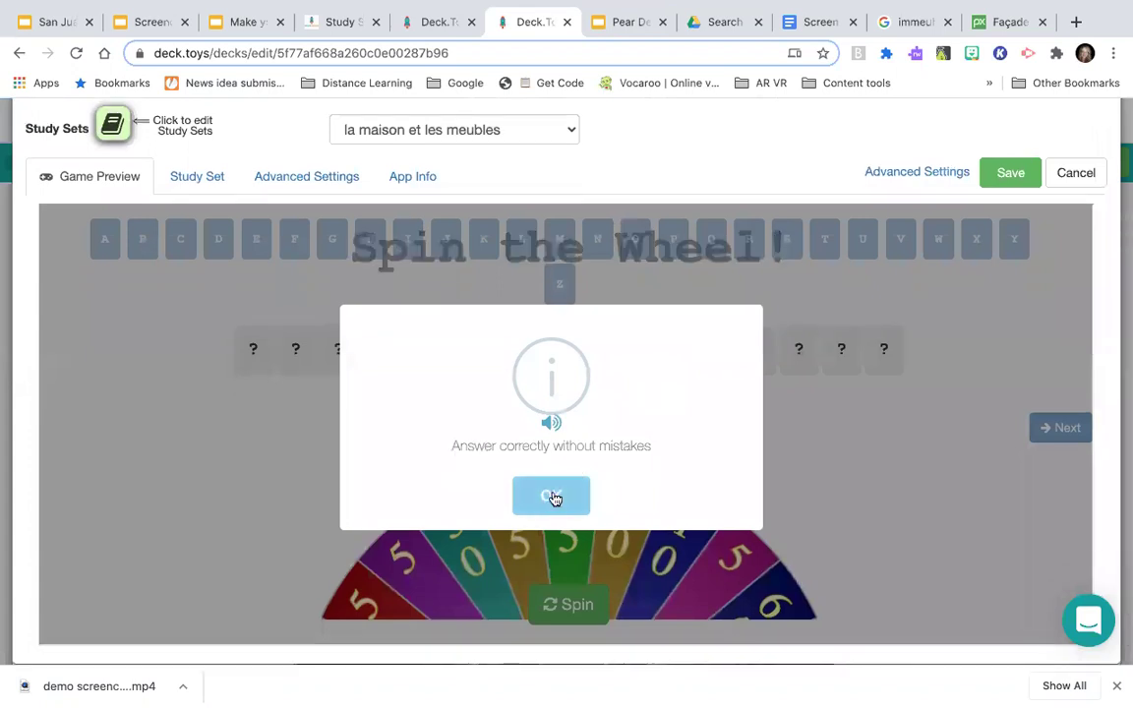
left_click(554, 497)
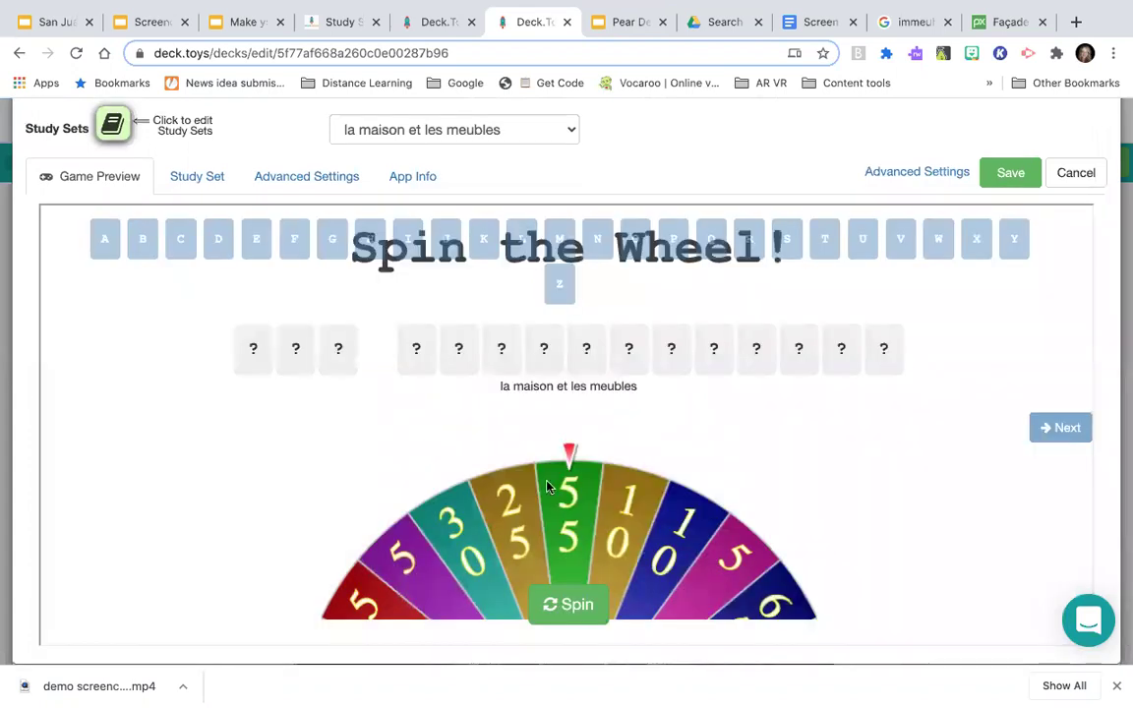
scroll(547, 487, "up", 1)
scroll(547, 487, "down", 1)
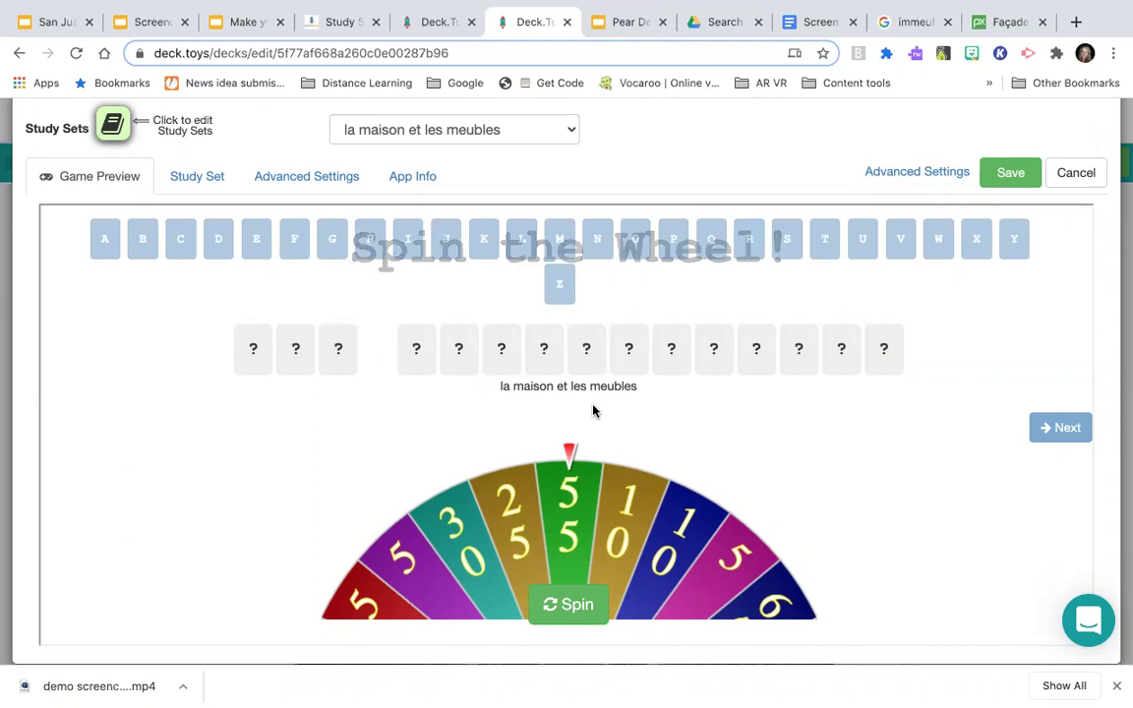
- Play the Word Wheel preview by spinning the wheel and guessing the letters E, N and A
left_click(559, 609)
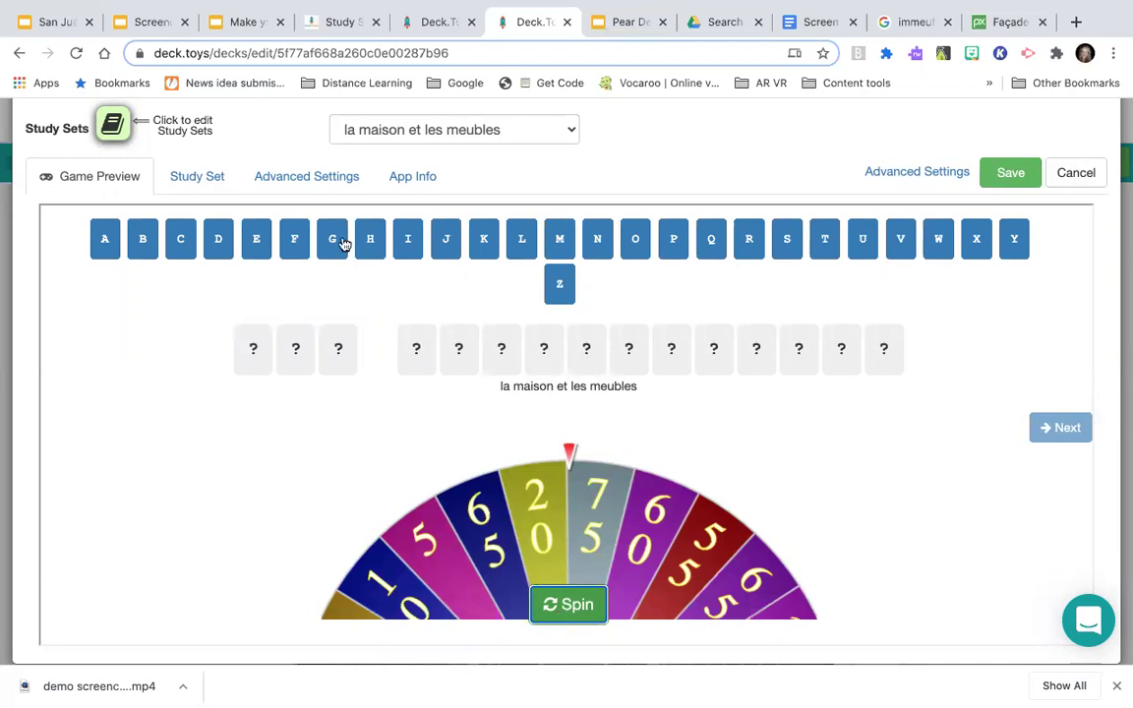
left_click(332, 243)
left_click(254, 253)
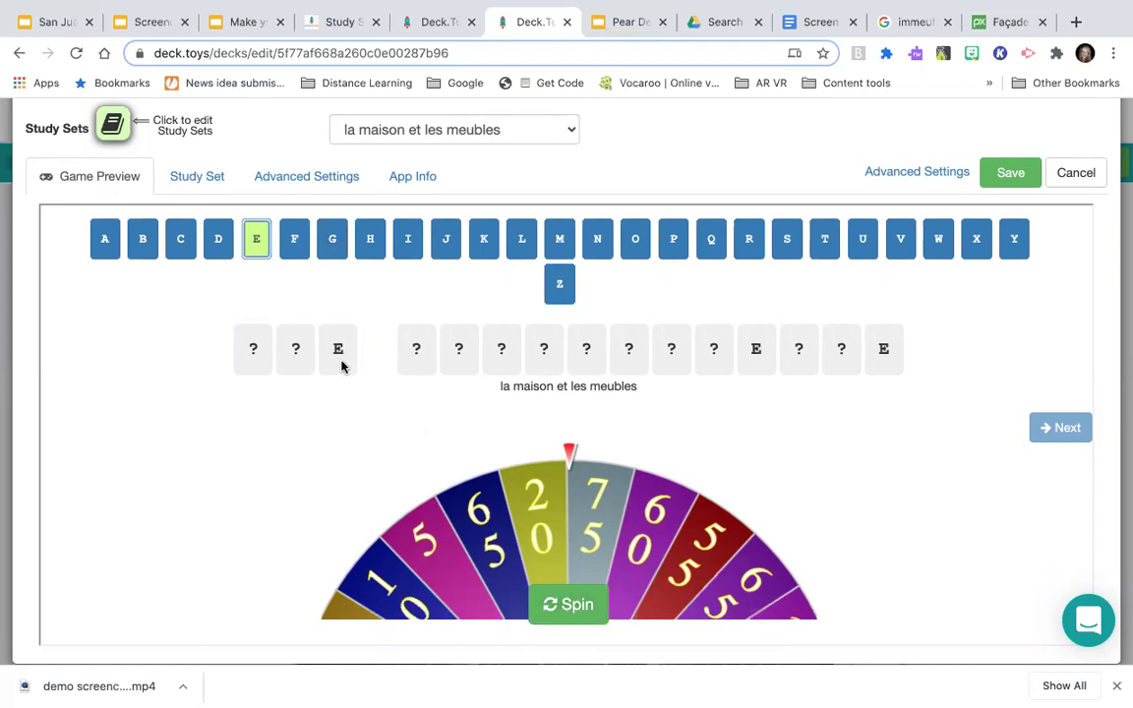
left_click(579, 609)
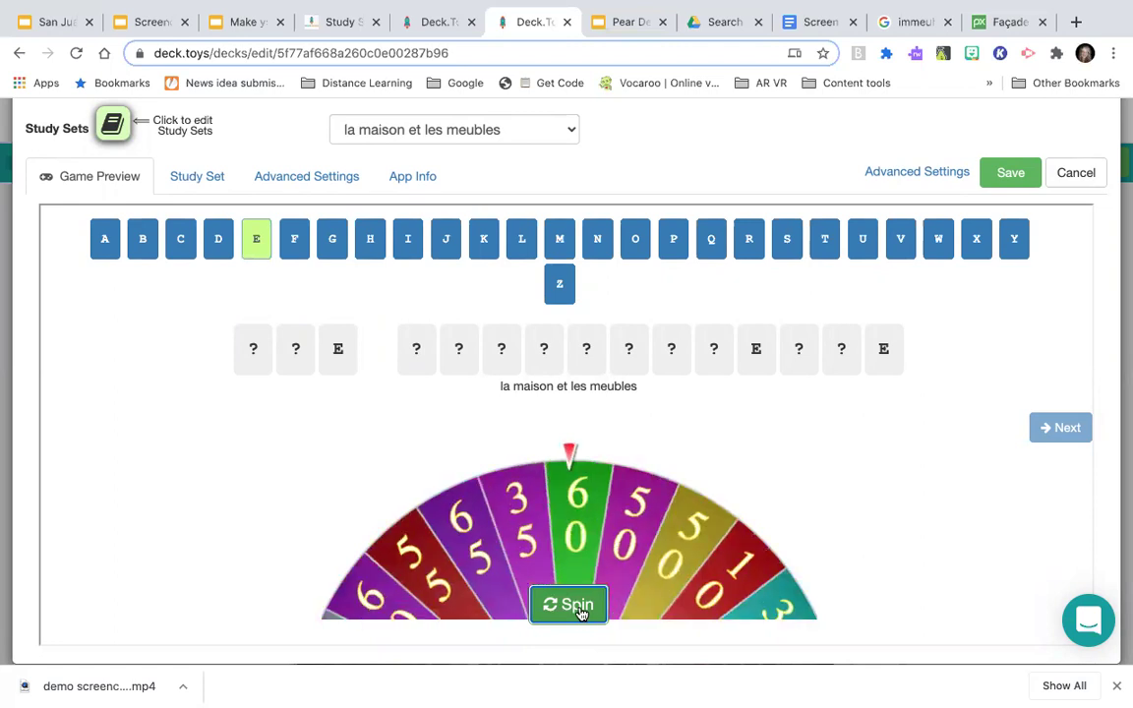
left_click(598, 242)
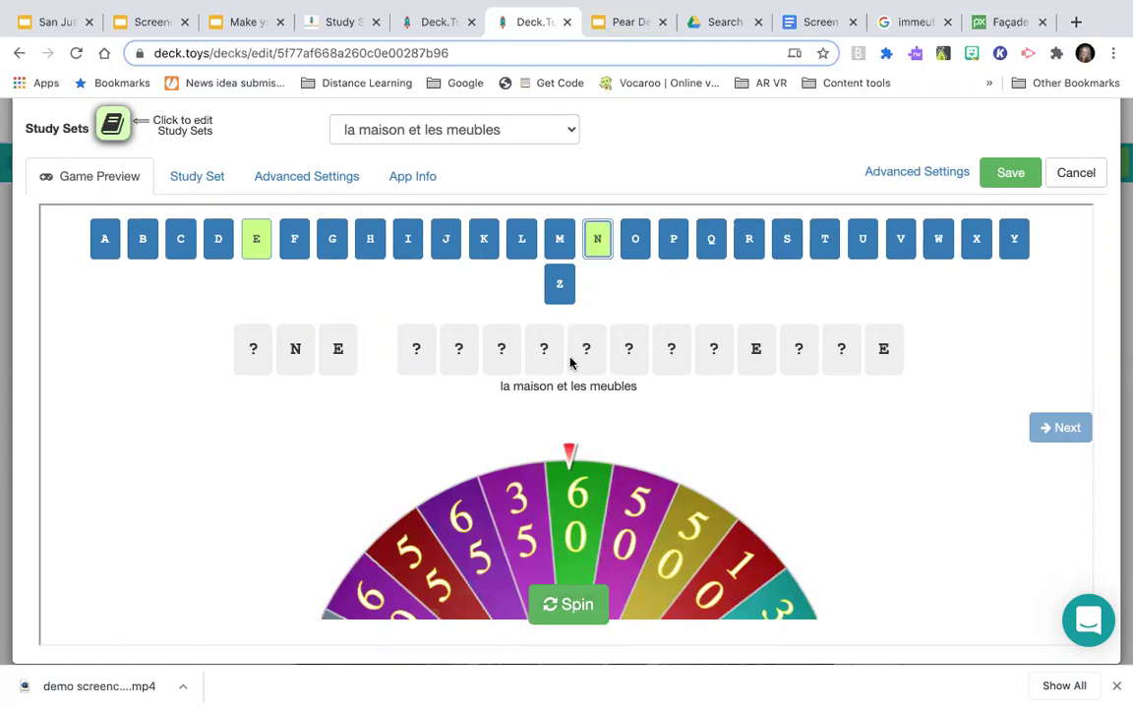
left_click(562, 609)
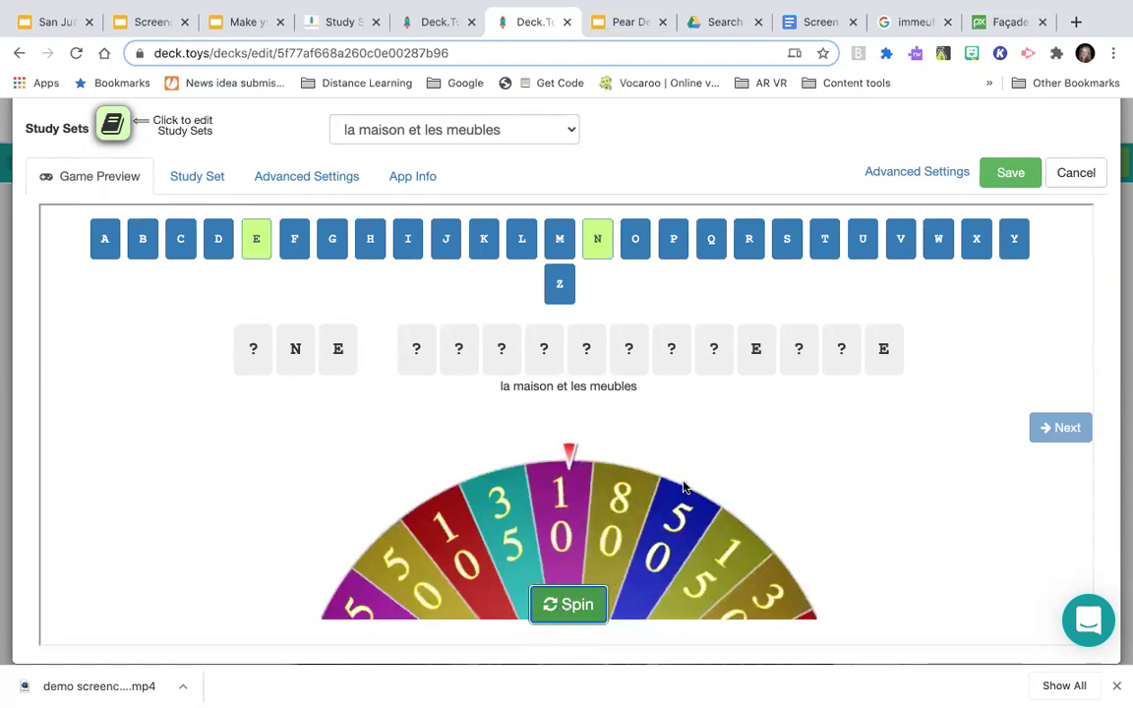
left_click(559, 244)
left_click(106, 240)
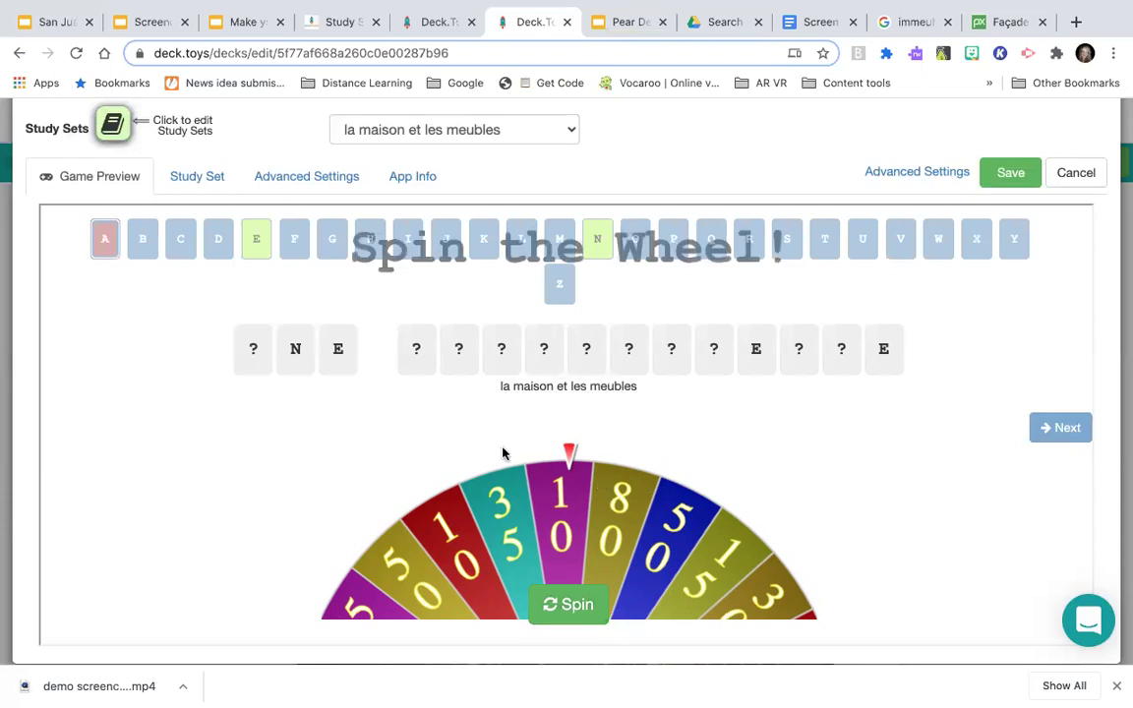
- Continue the Word Wheel preview by spinning and guessing O, T and L, spin once more, and save the activity
left_click(557, 604)
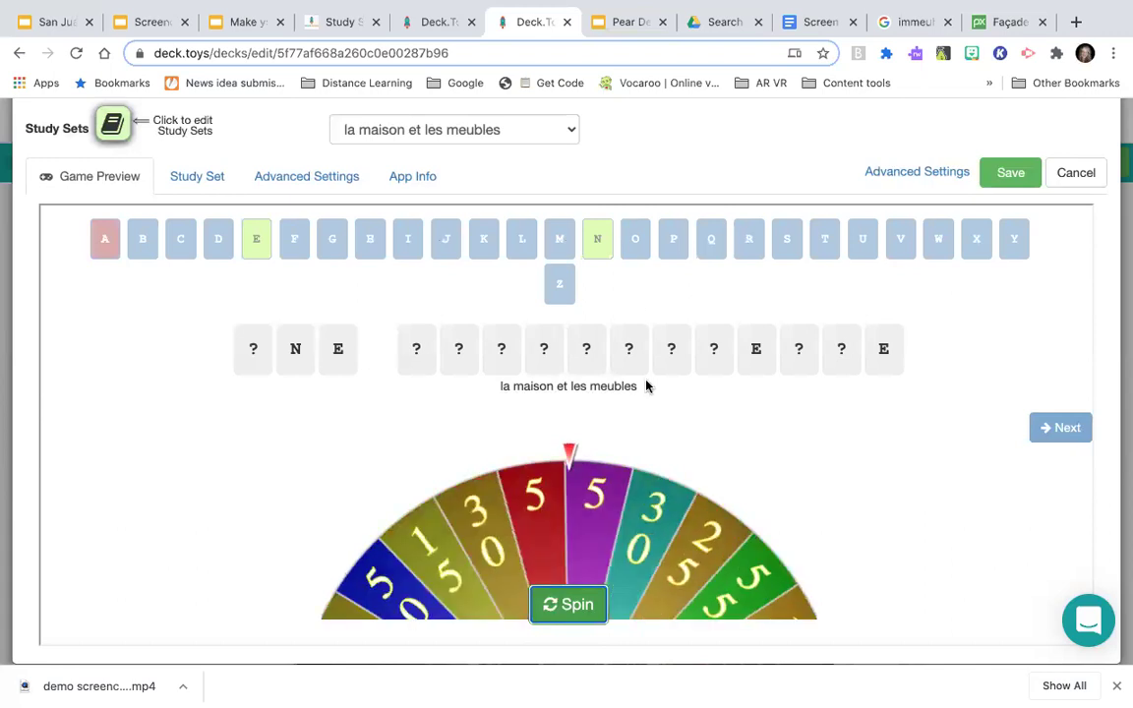
left_click(638, 246)
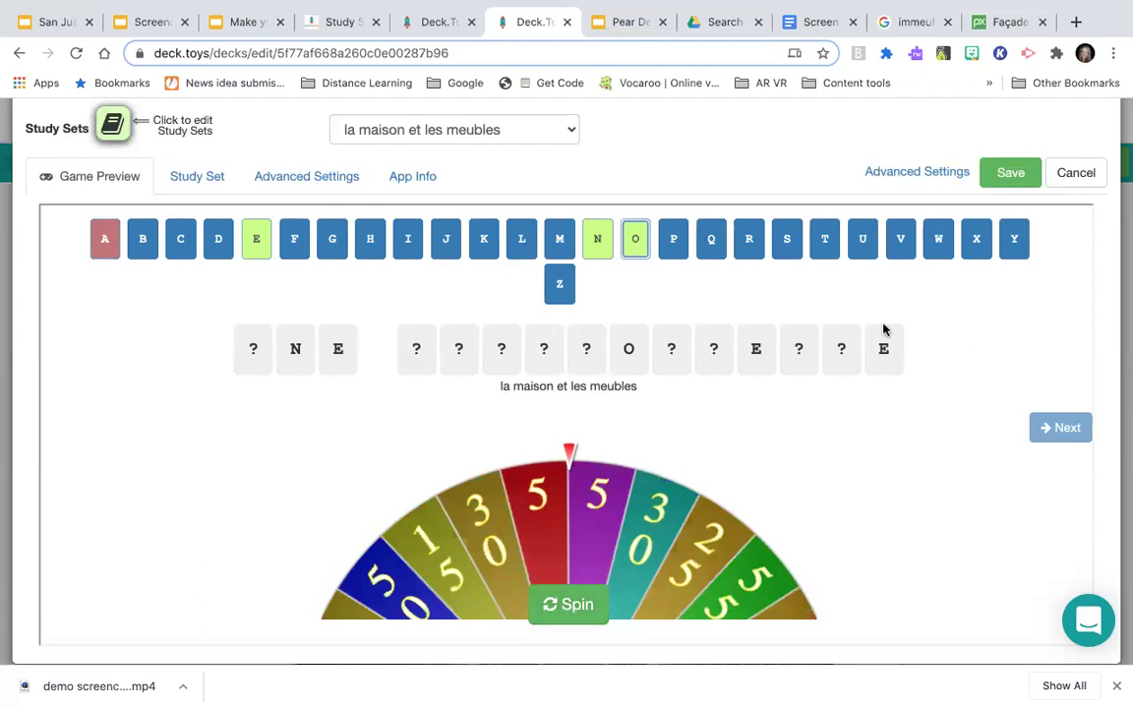
left_click(835, 256)
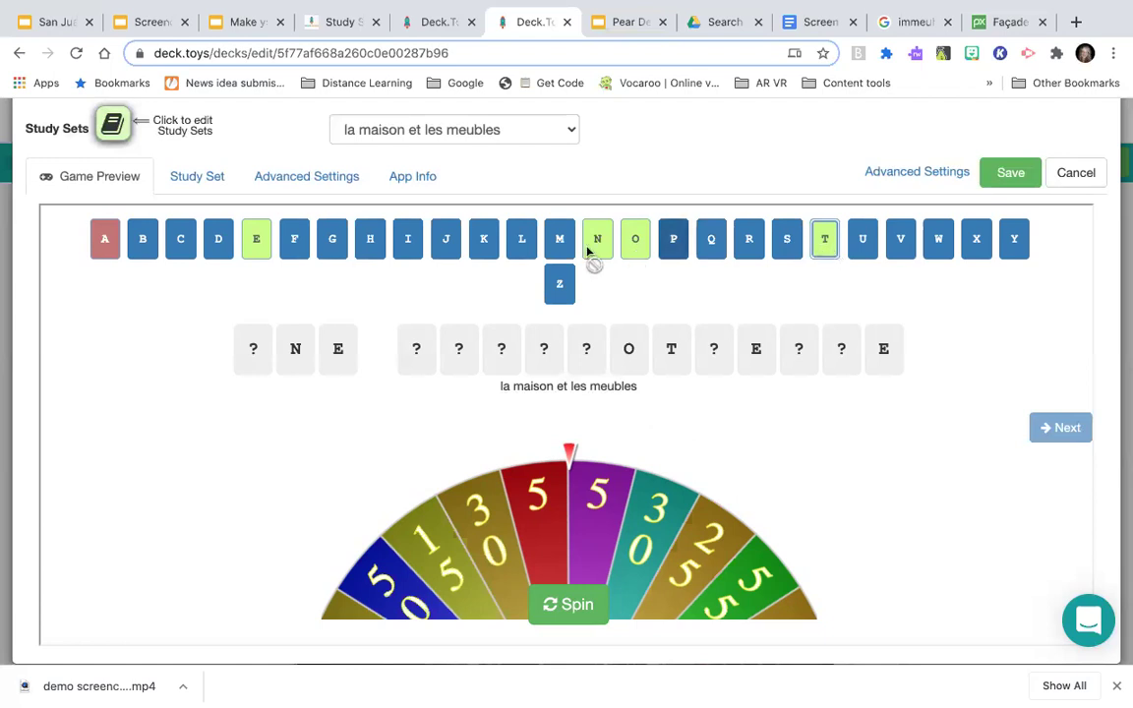
left_click(522, 240)
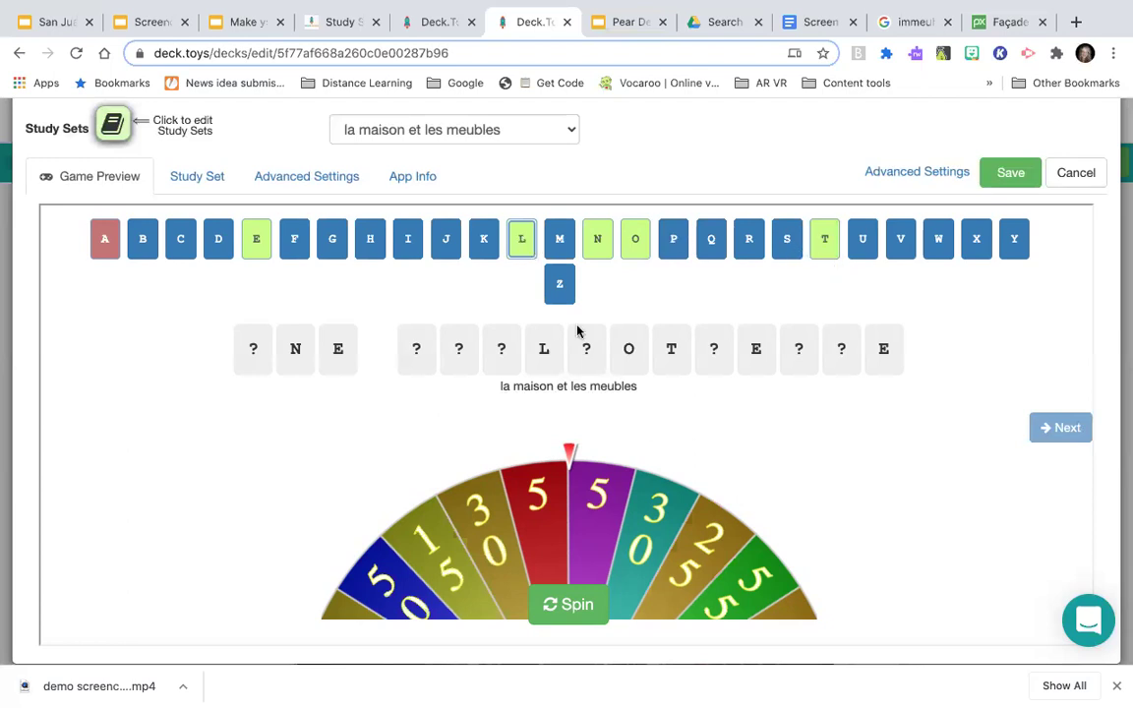
left_click(568, 607)
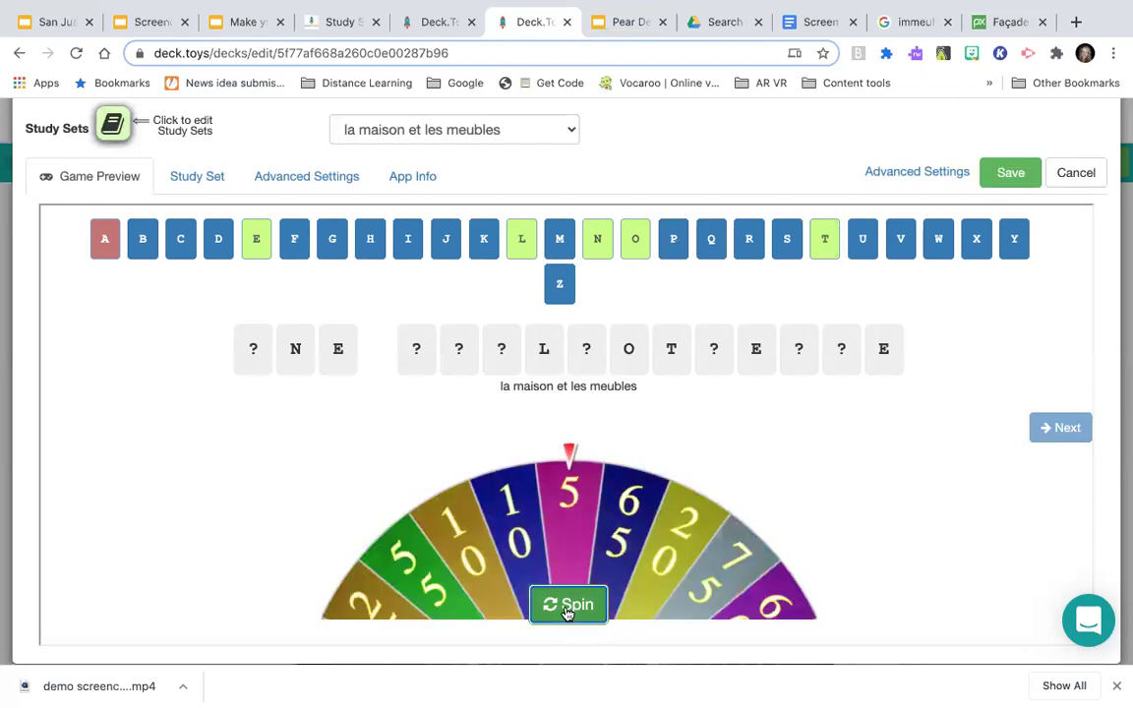
left_click(1007, 175)
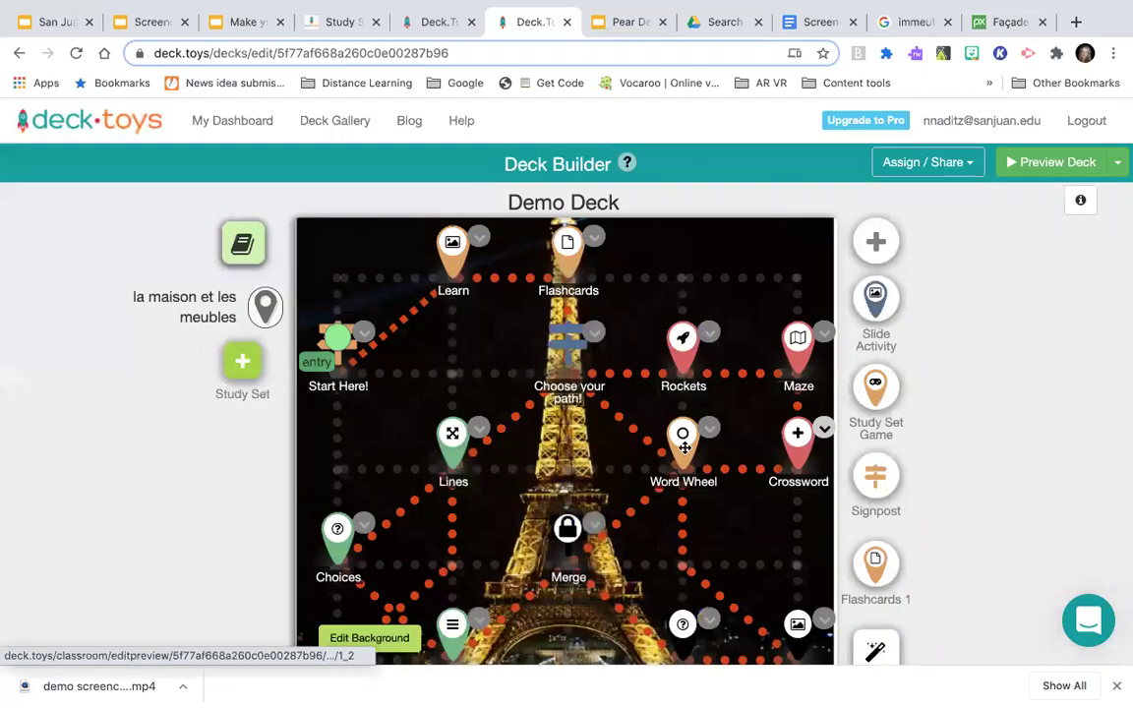
- Add a new slide activity to the map between the Lines and Match activities and open it for editing
scroll(598, 490, "down", 3)
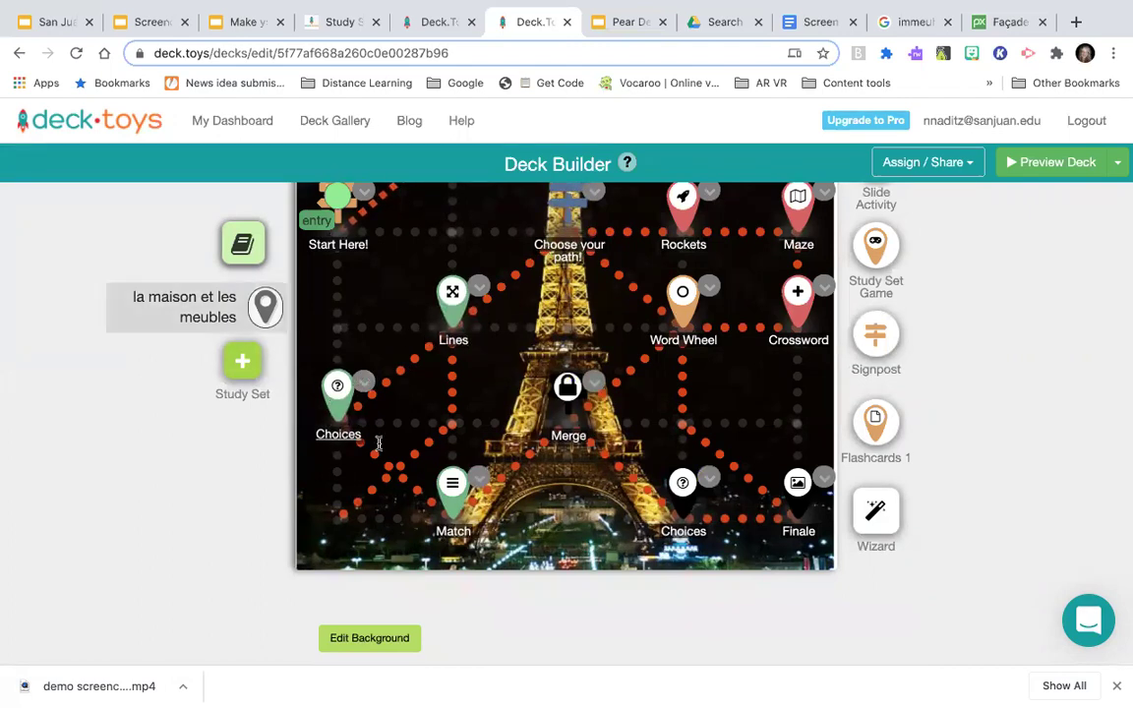
left_click(390, 479)
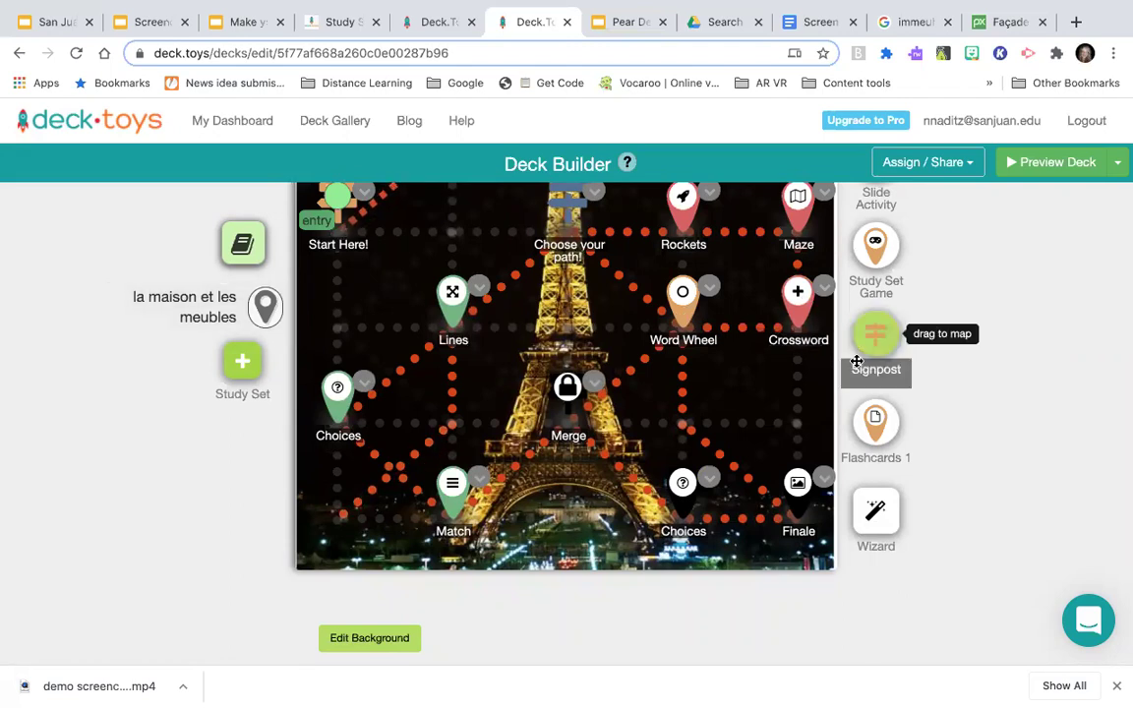
scroll(866, 402, "up", 2)
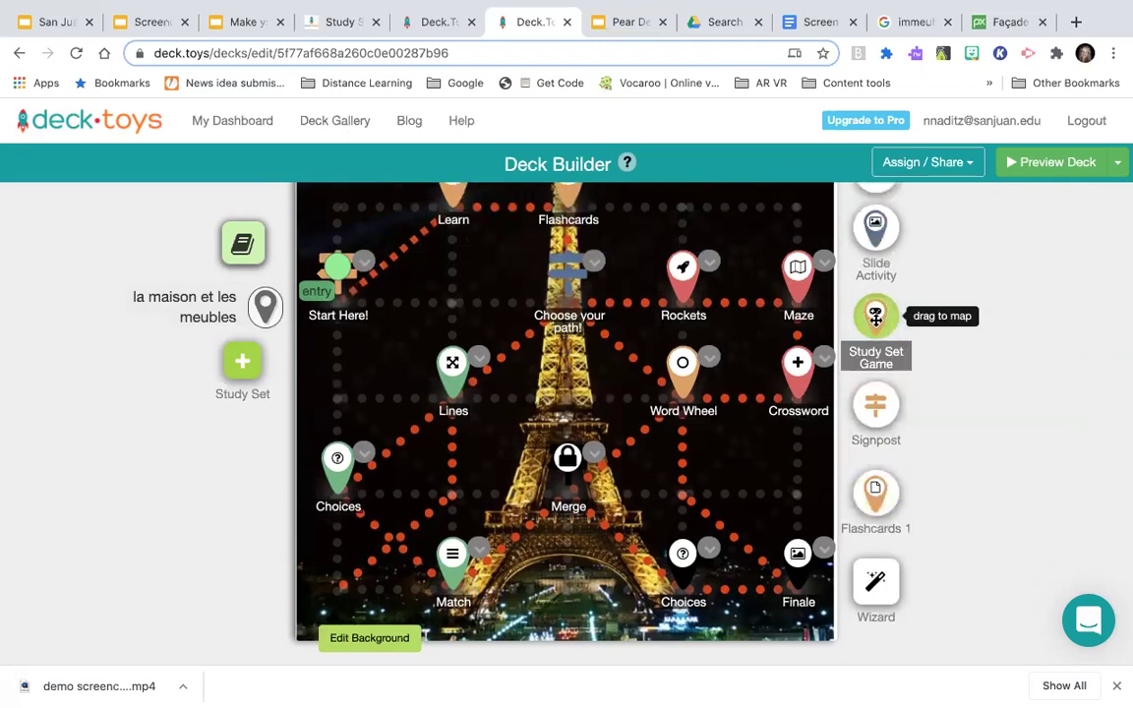
scroll(875, 318, "up", 2)
left_click_drag(876, 293, 394, 575)
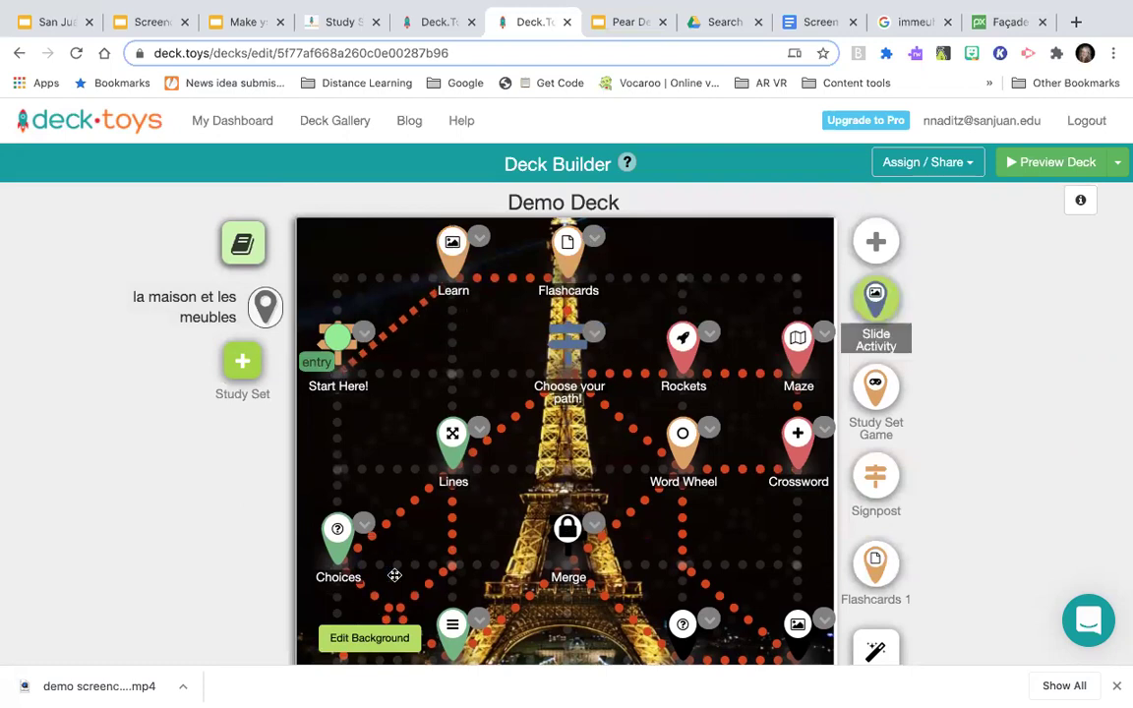
scroll(394, 574, "down", 3)
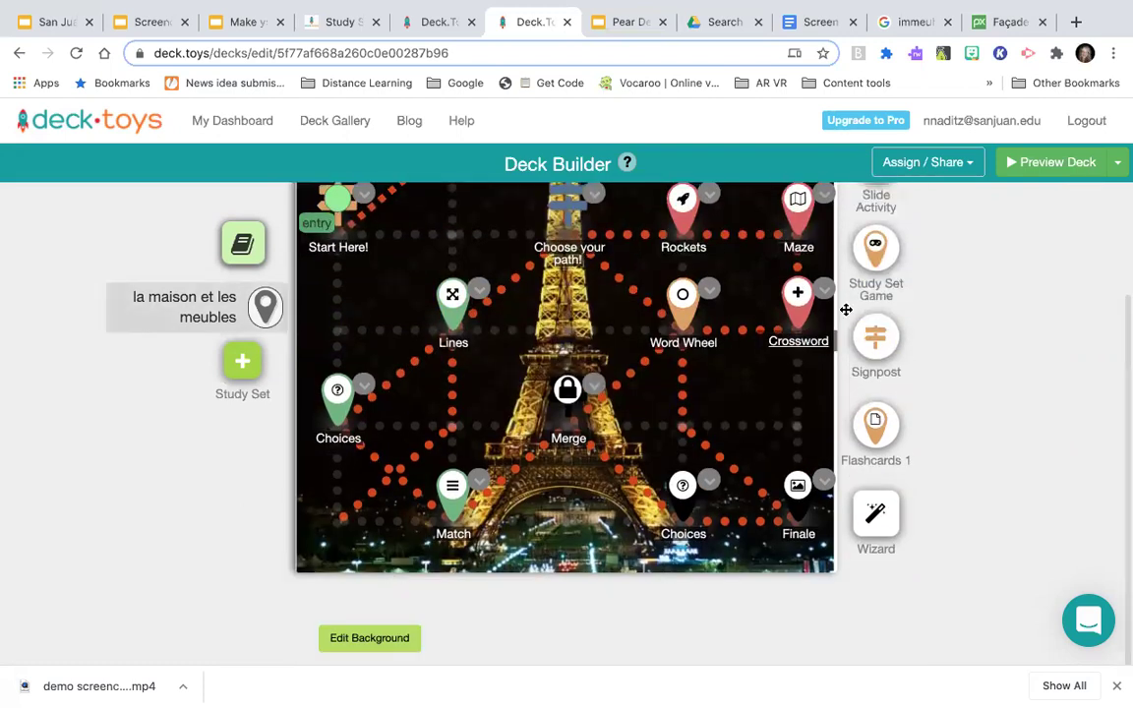
scroll(870, 261, "up", 1)
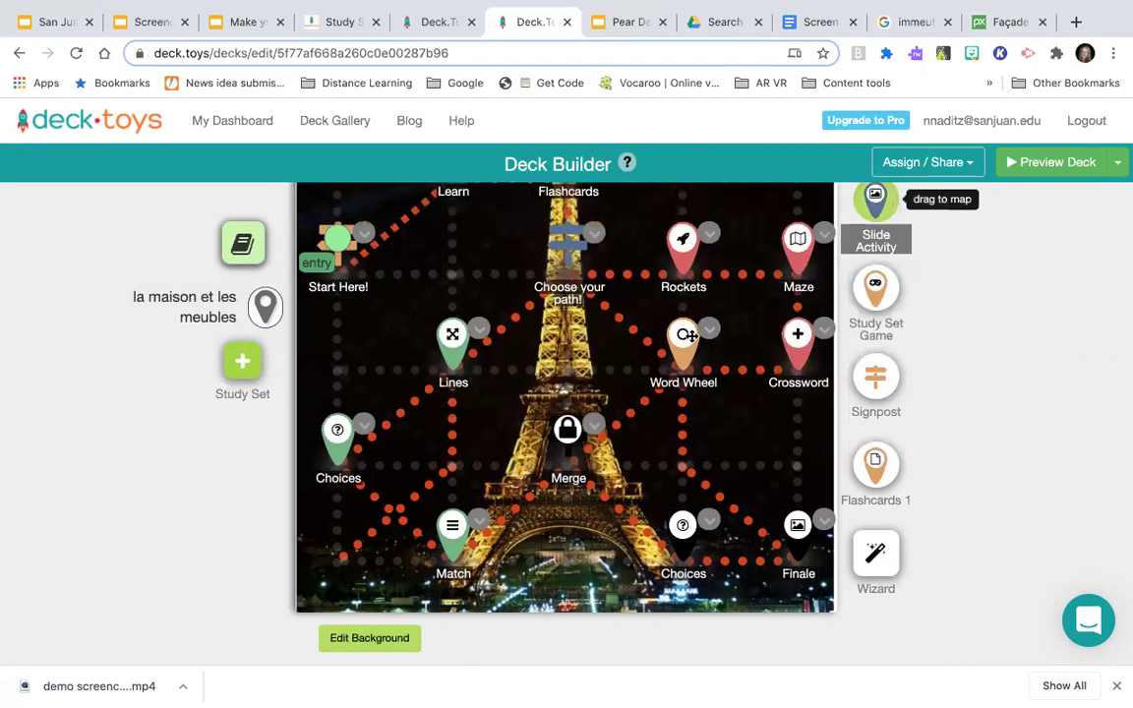
left_click_drag(675, 340, 452, 447)
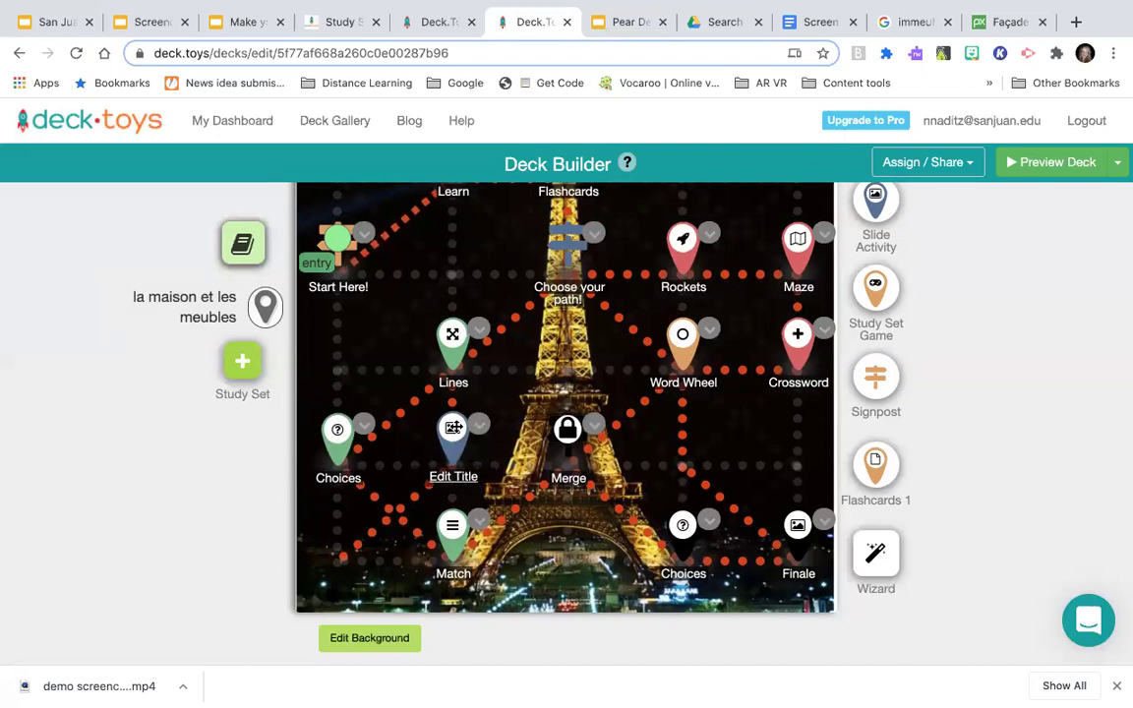
left_click(480, 429)
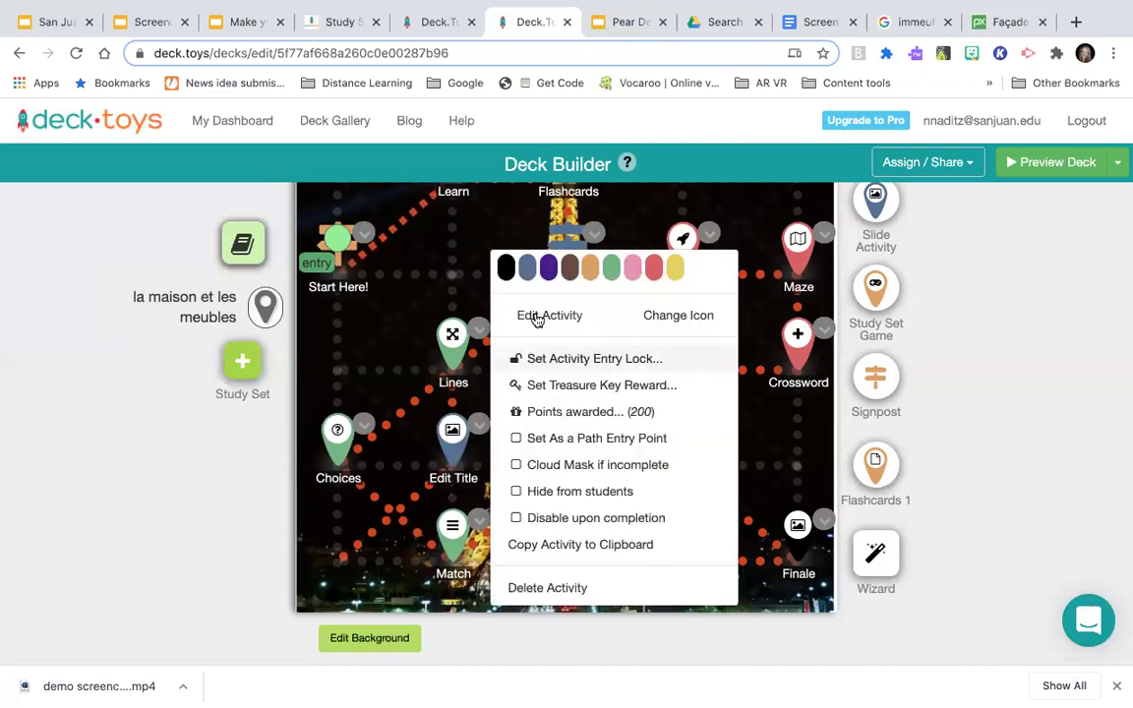
left_click(536, 317)
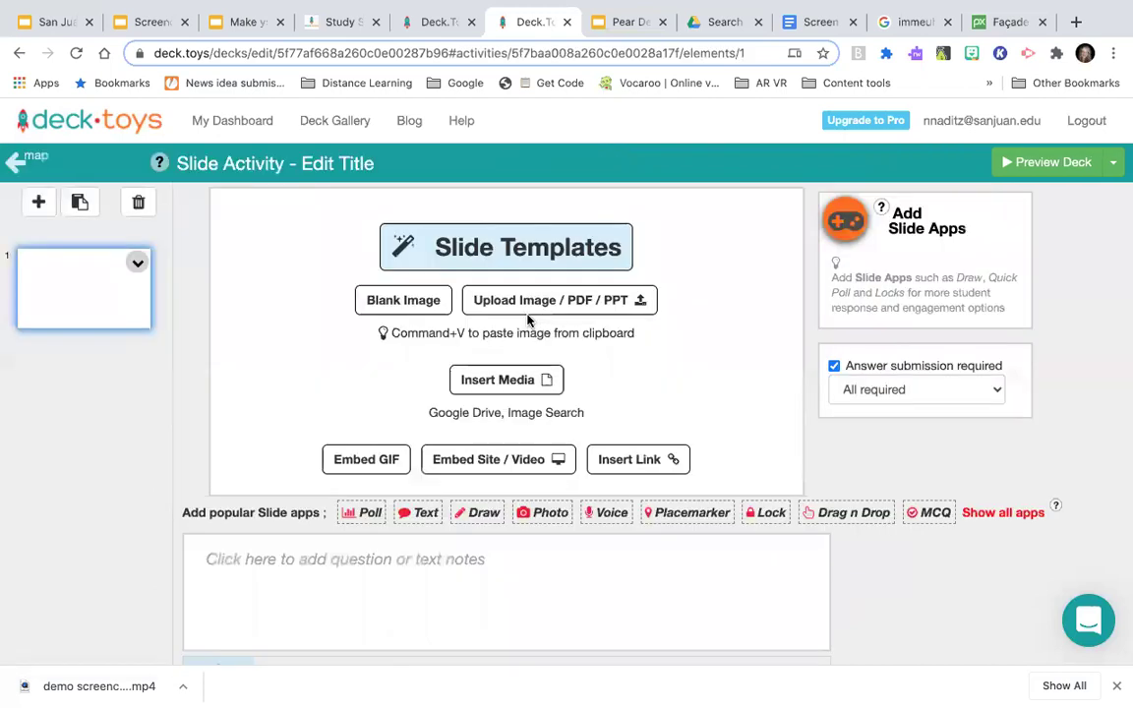
- Start inserting media on the first slide and search Google Drive for "maison"
left_click(502, 381)
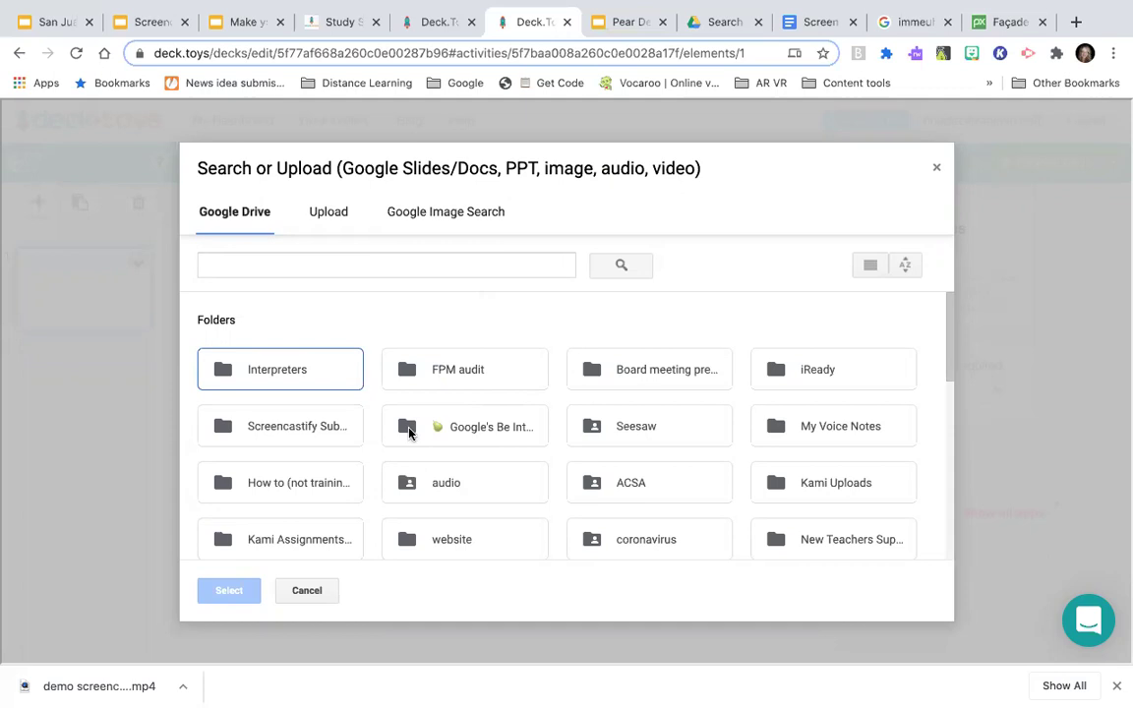
left_click(439, 268)
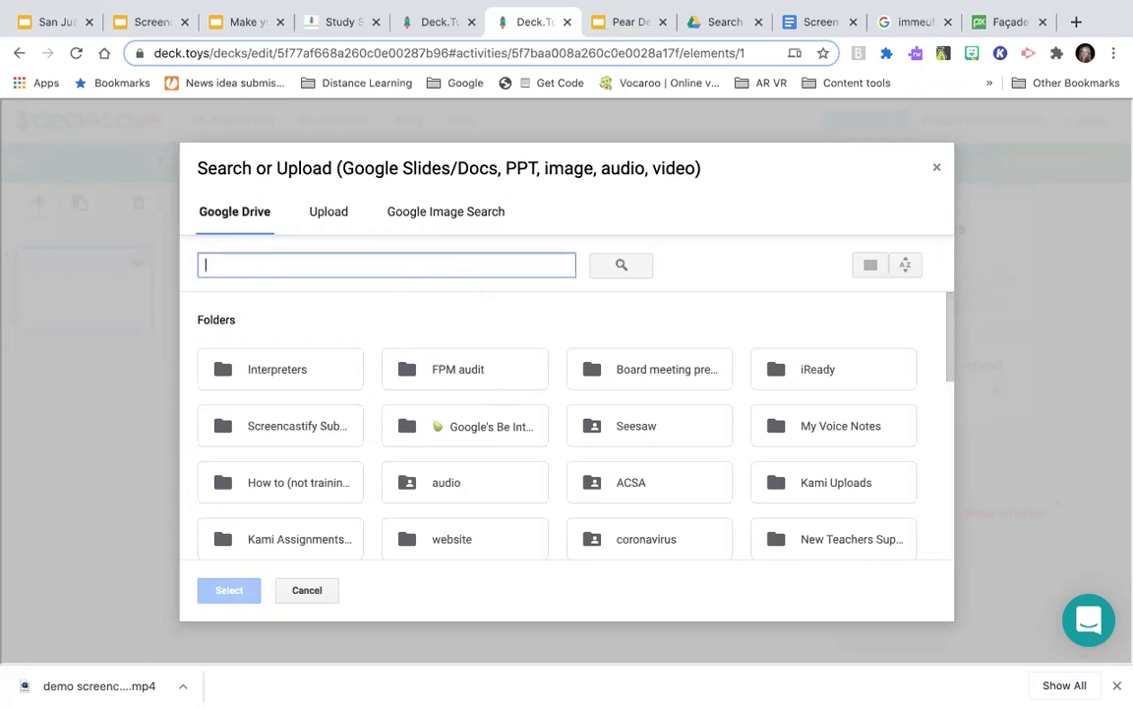
type("maison")
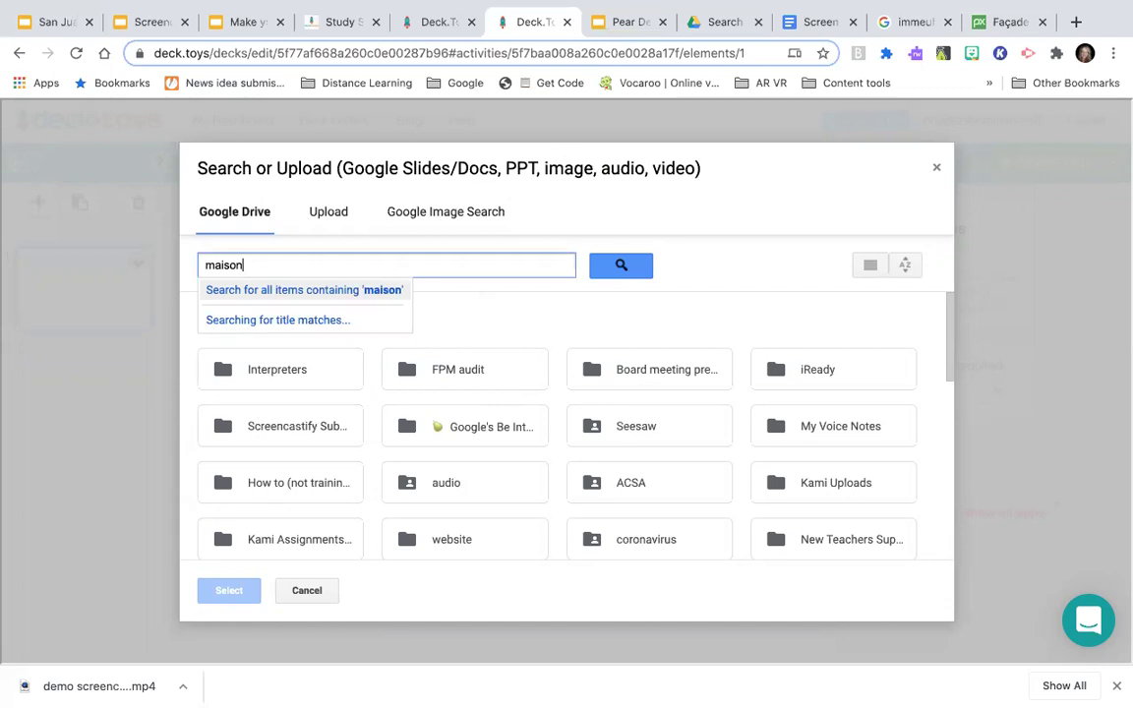
key("Return")
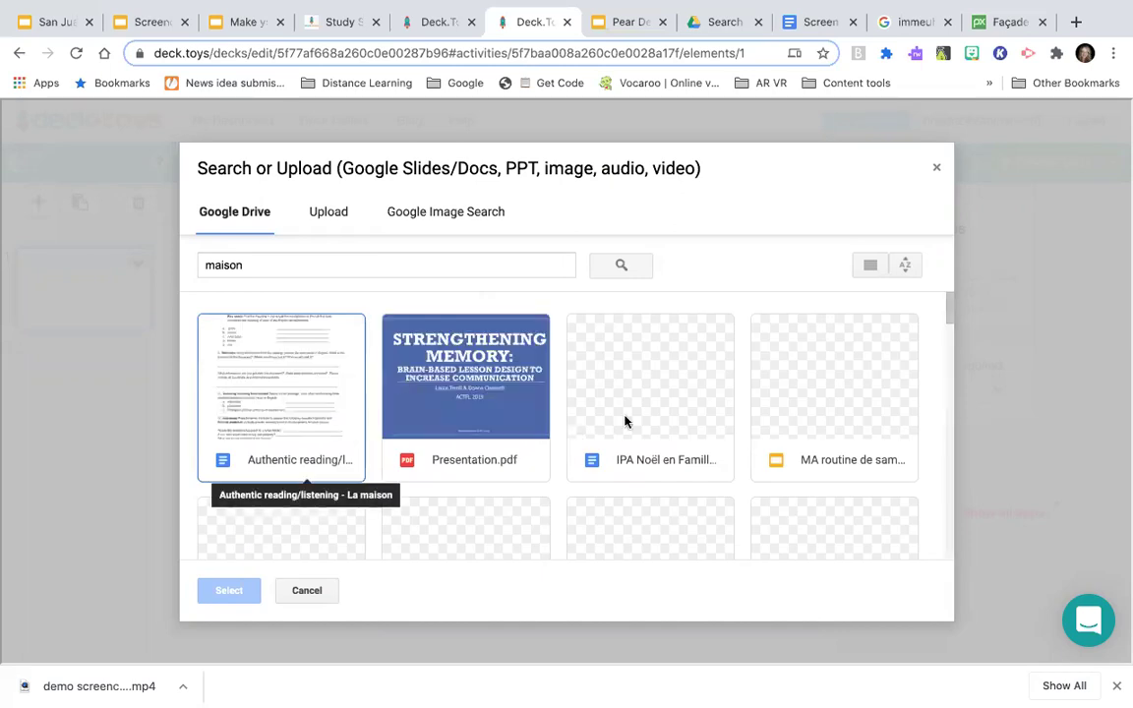
- Browse the search results, choose the "MA routine de samedi" presentation and insert it as embedded media
scroll(848, 411, "down", 3)
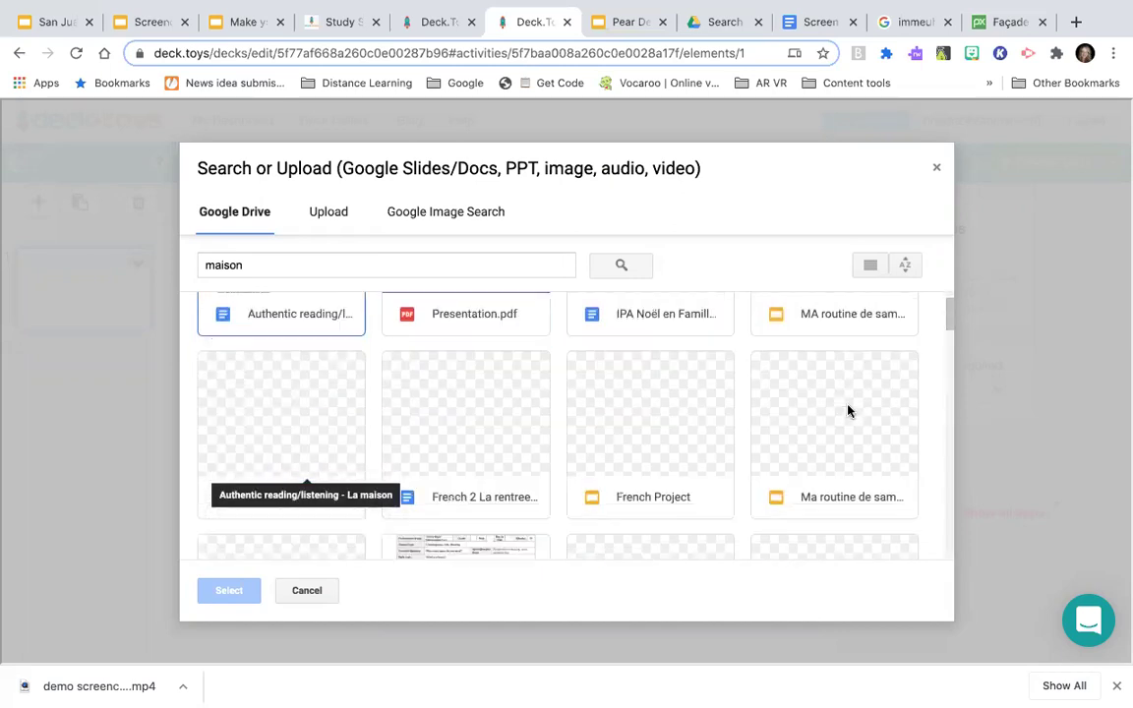
scroll(848, 411, "down", 2)
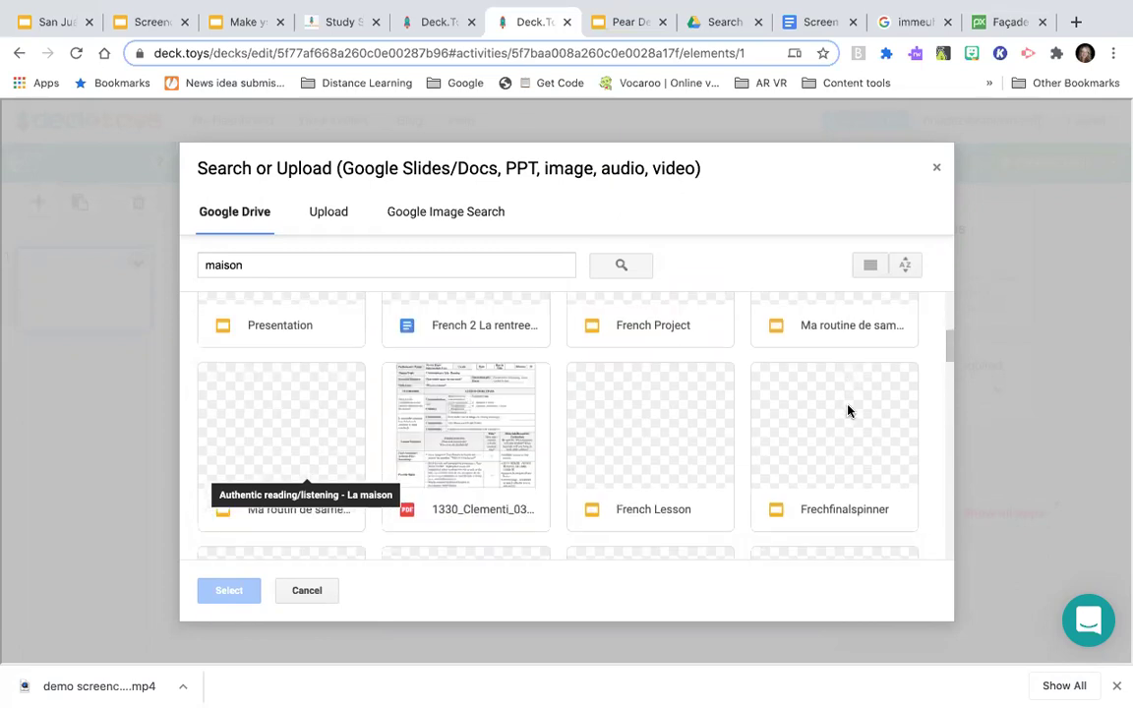
scroll(848, 411, "down", 2)
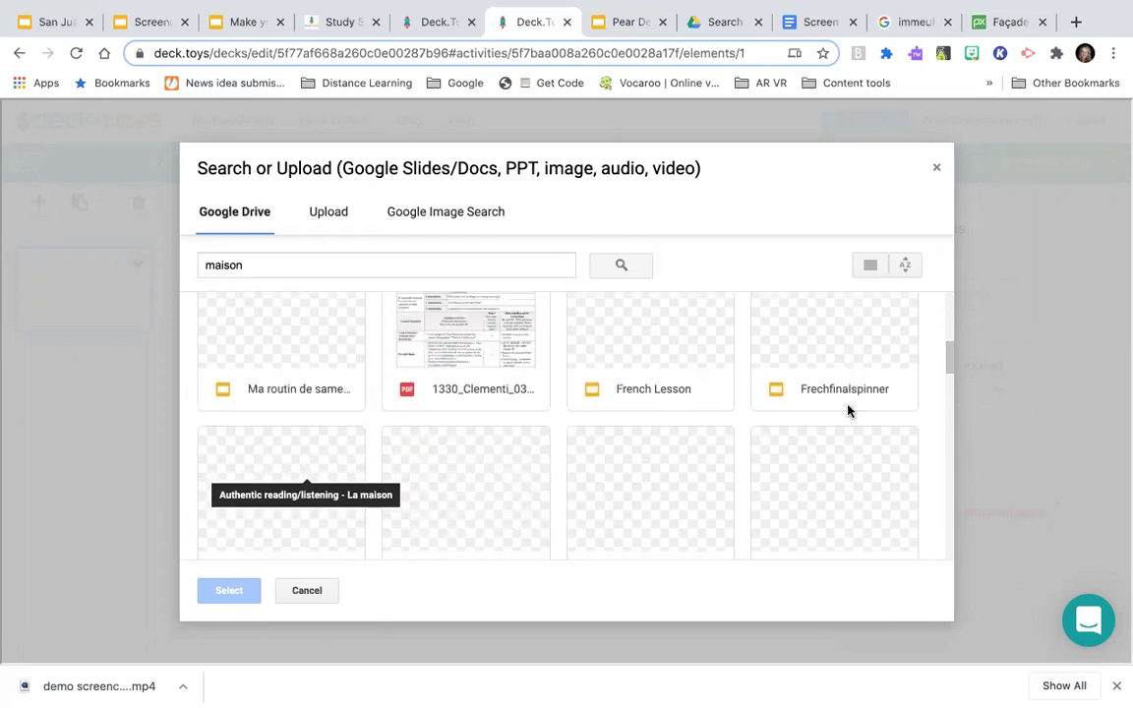
scroll(848, 411, "down", 5)
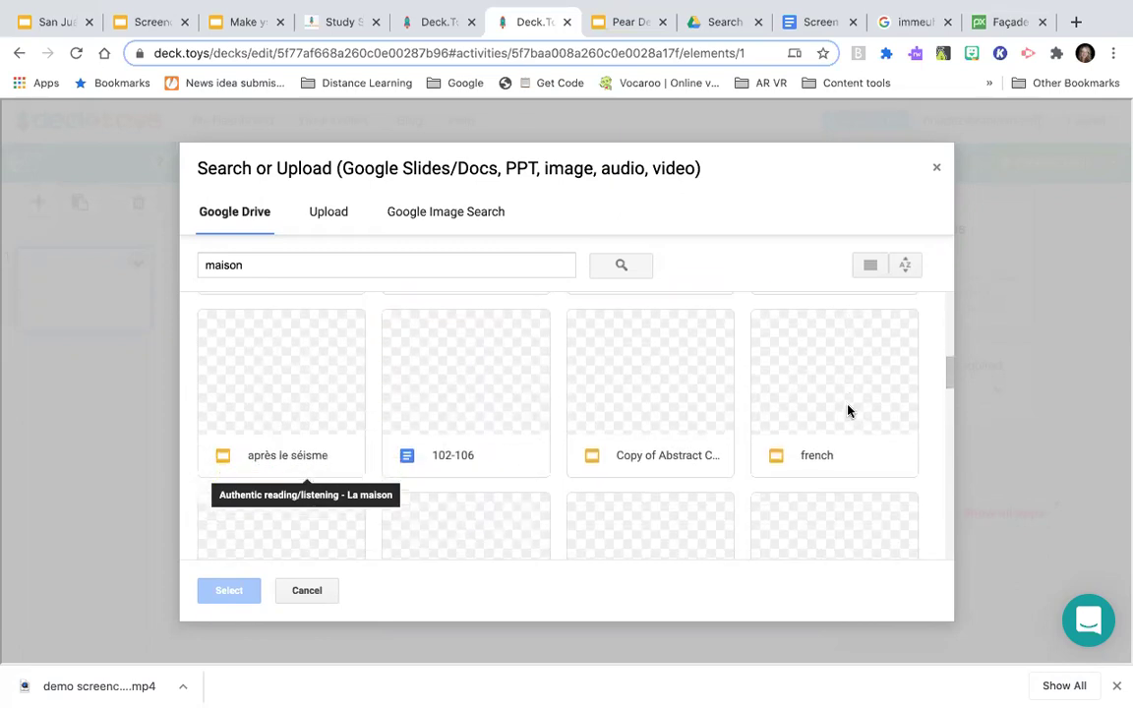
scroll(848, 411, "down", 3)
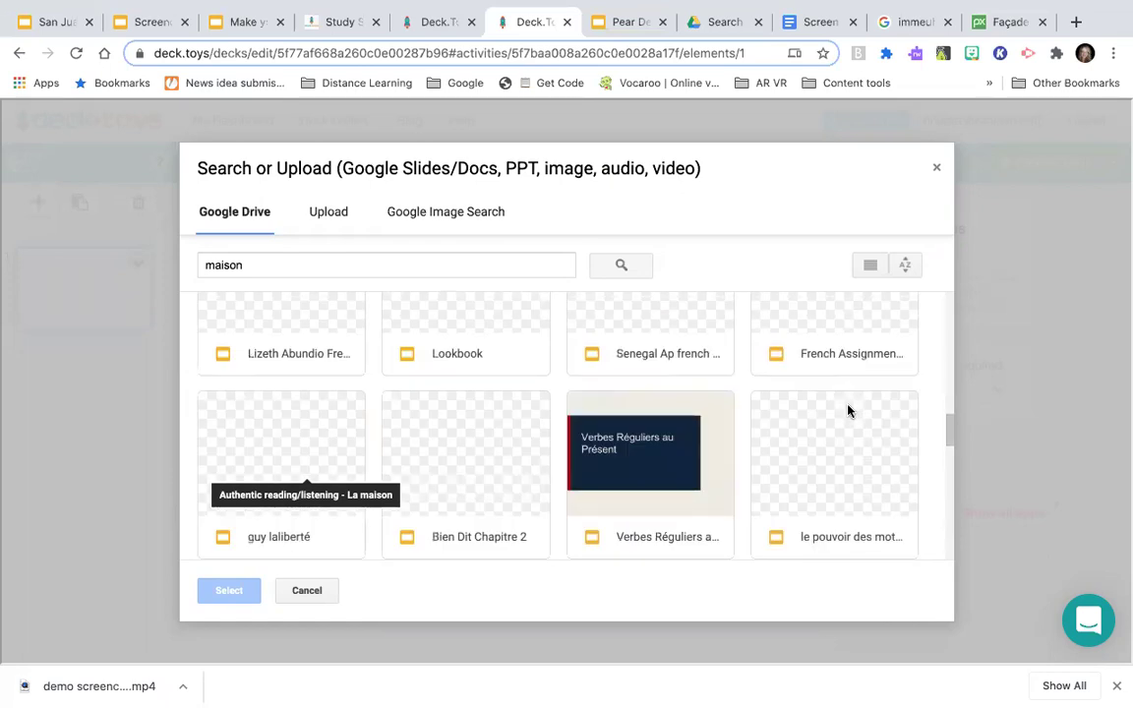
scroll(848, 411, "up", 8)
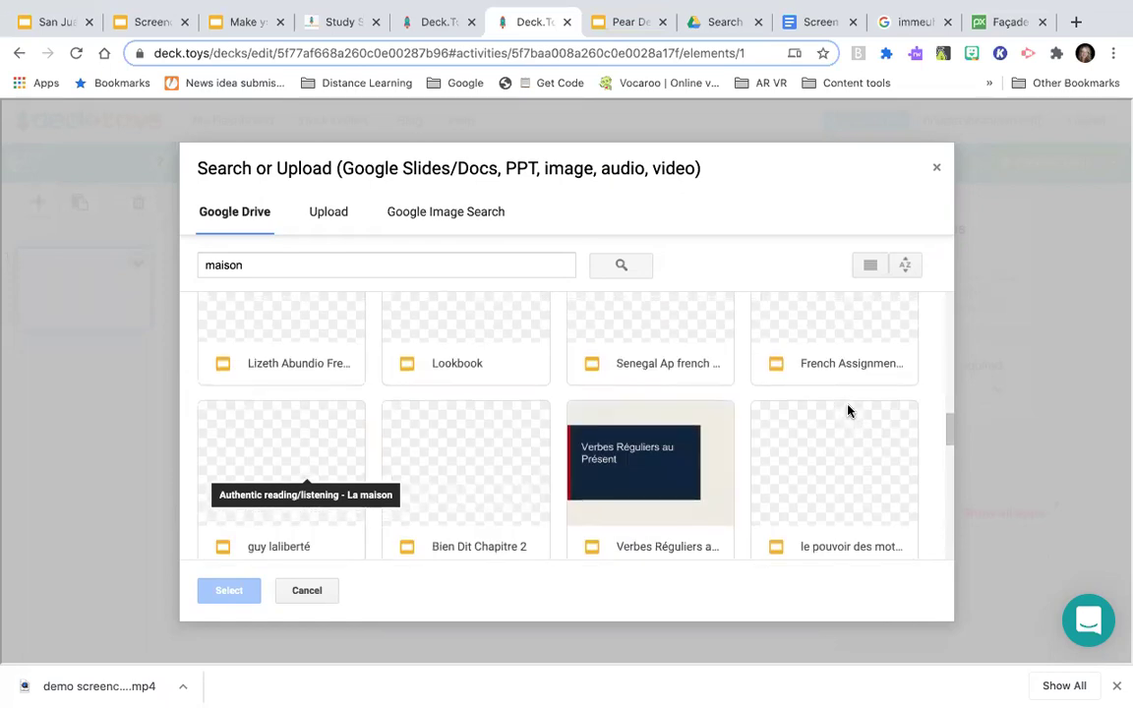
scroll(848, 411, "up", 2)
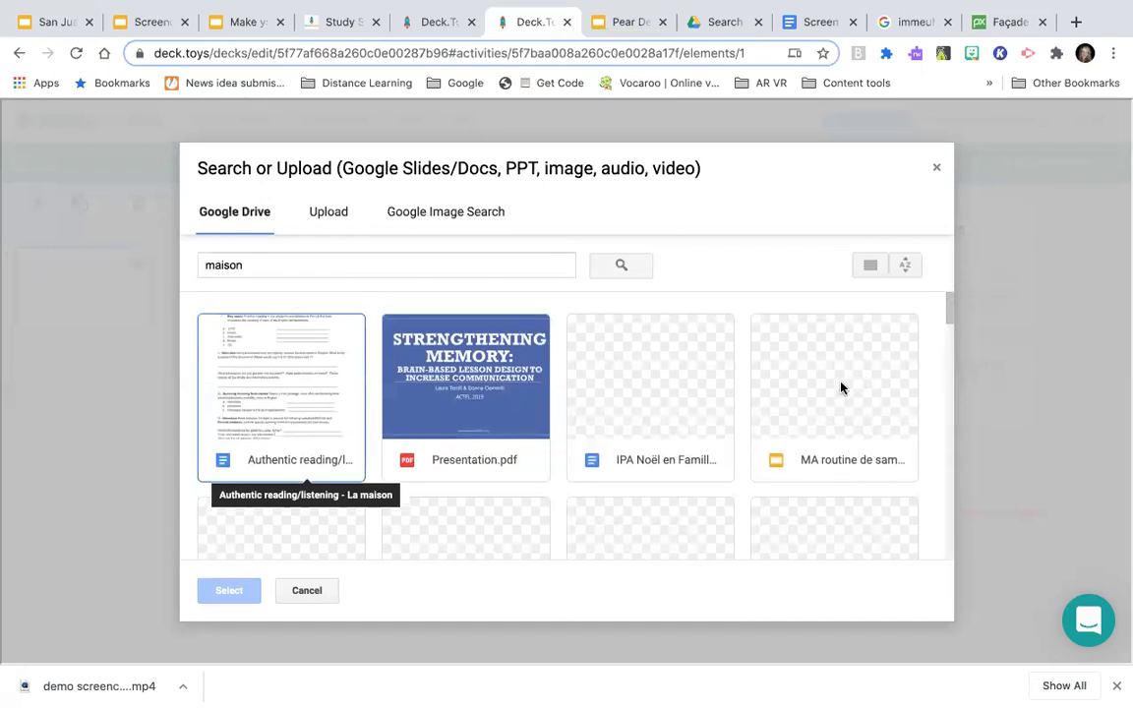
left_click(839, 387)
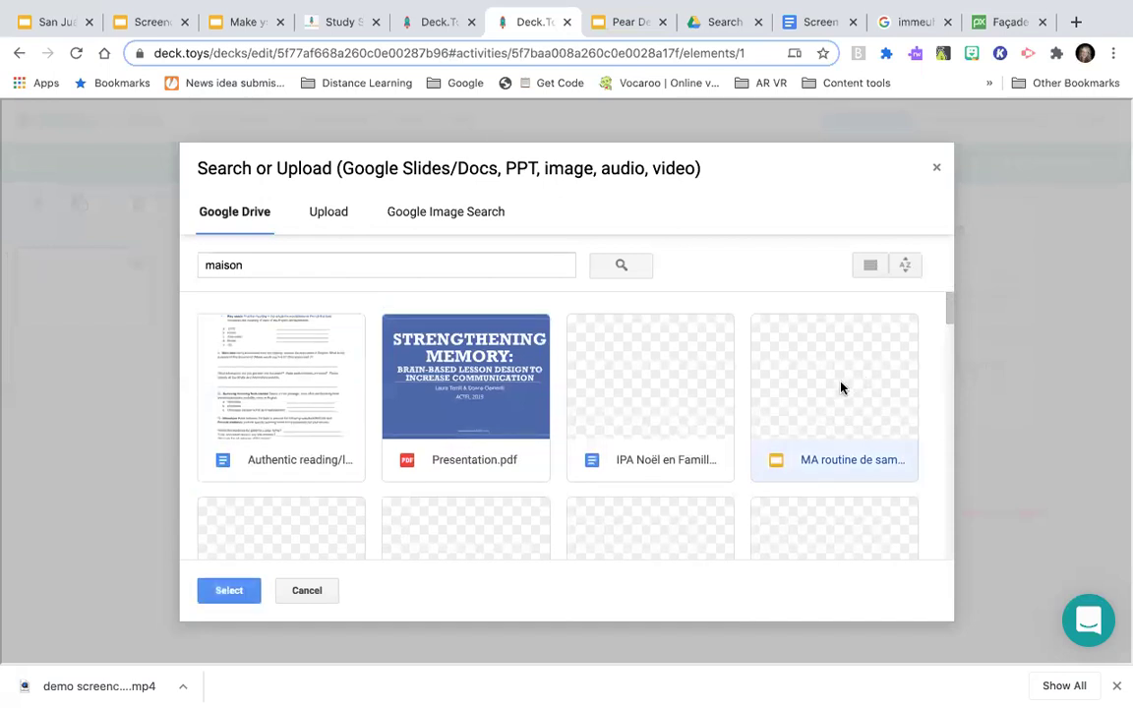
left_click(223, 589)
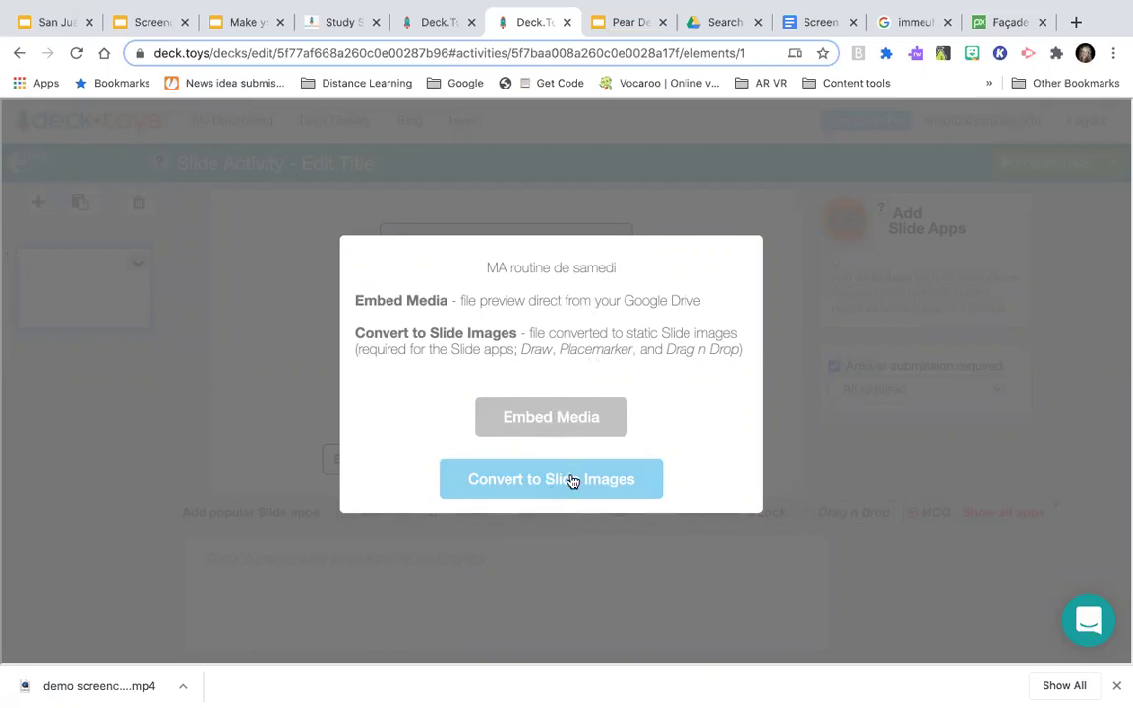
left_click(561, 424)
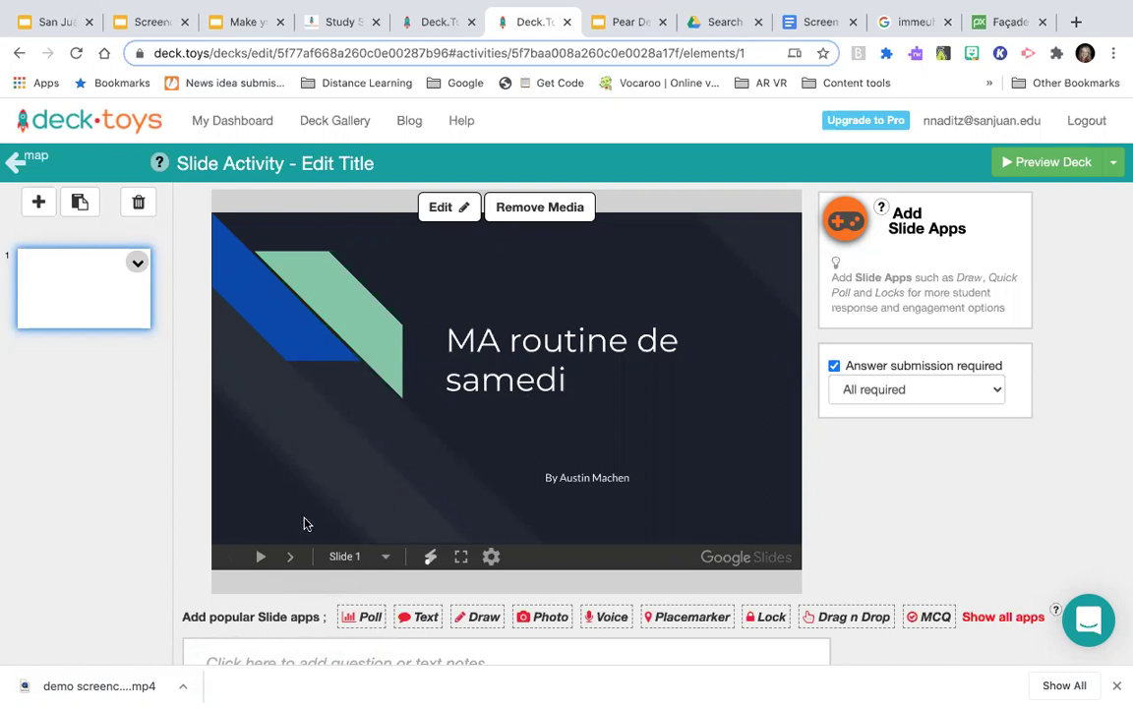
- Page forward through the embedded presentation's slides and return to its title slide
left_click(289, 558)
left_click(289, 558)
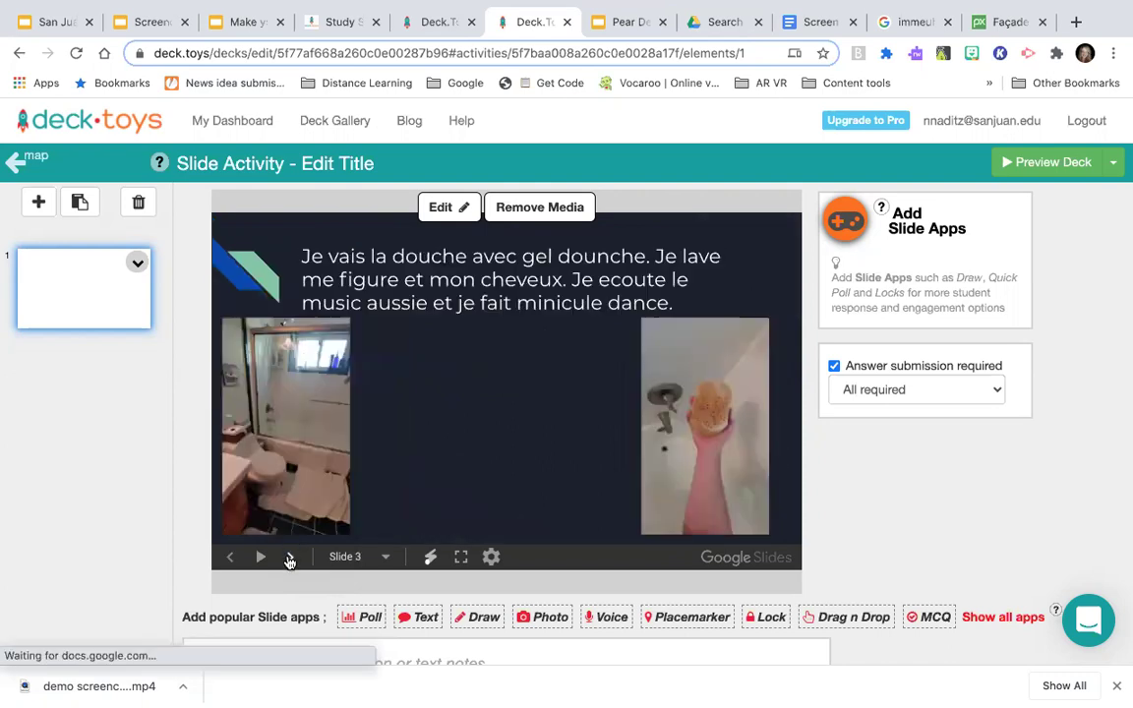
left_click(289, 558)
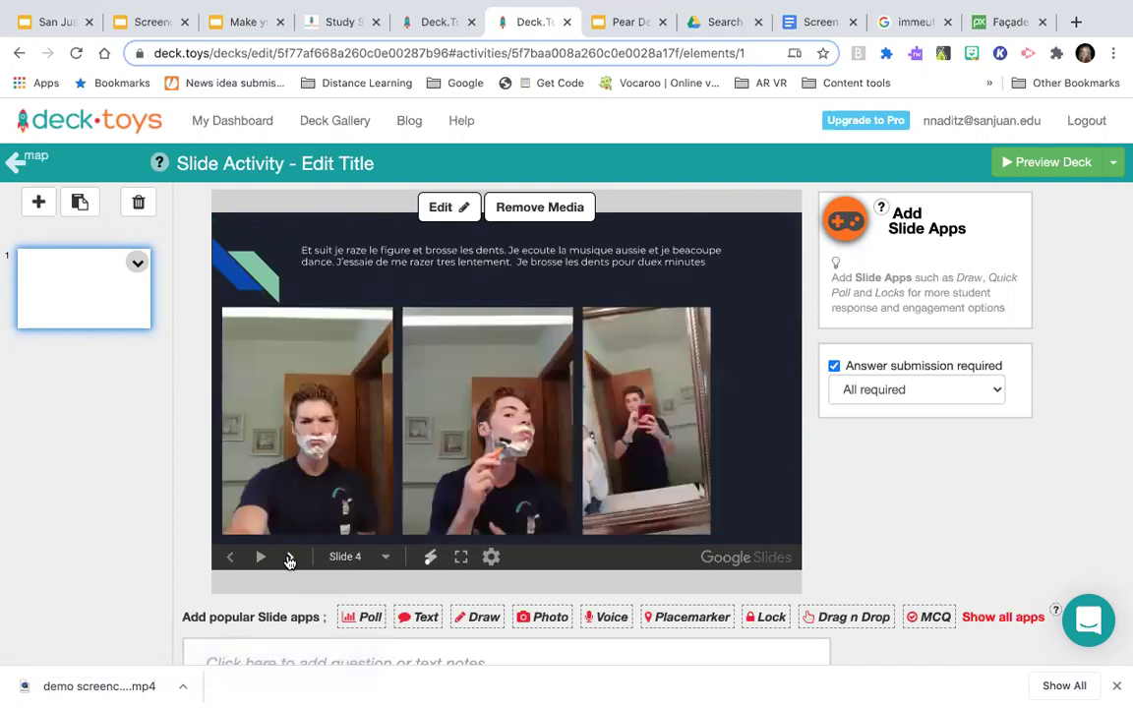
left_click(289, 558)
left_click(231, 558)
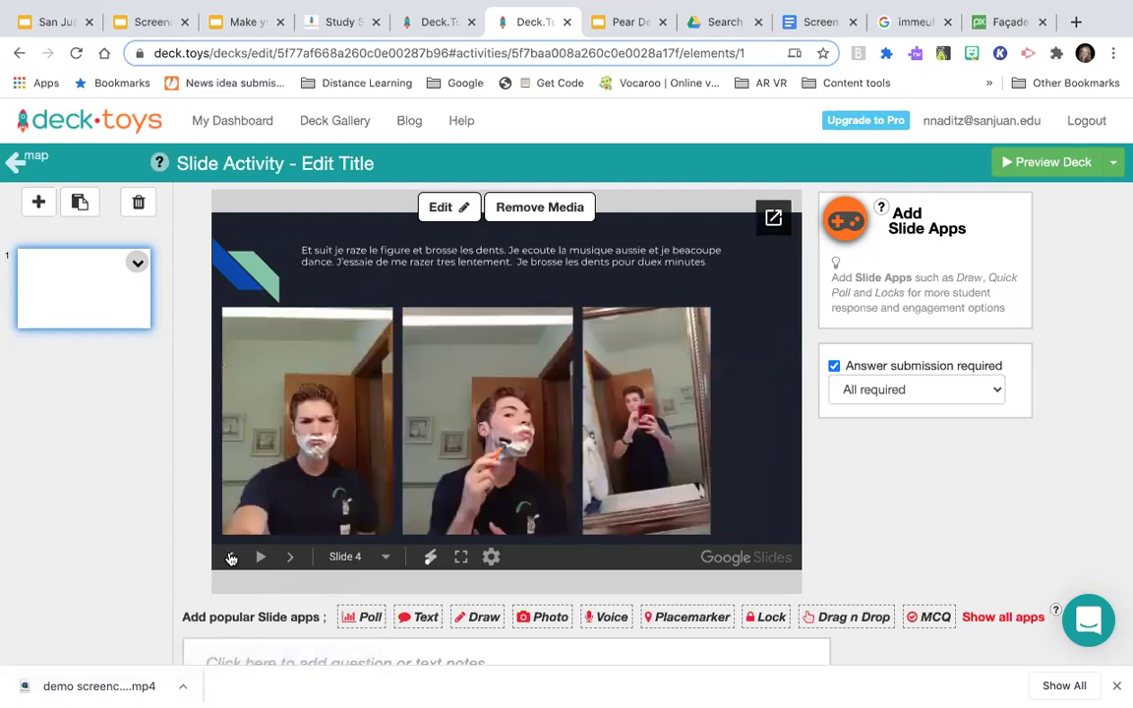
left_click(230, 558)
left_click(230, 558)
left_click(231, 558)
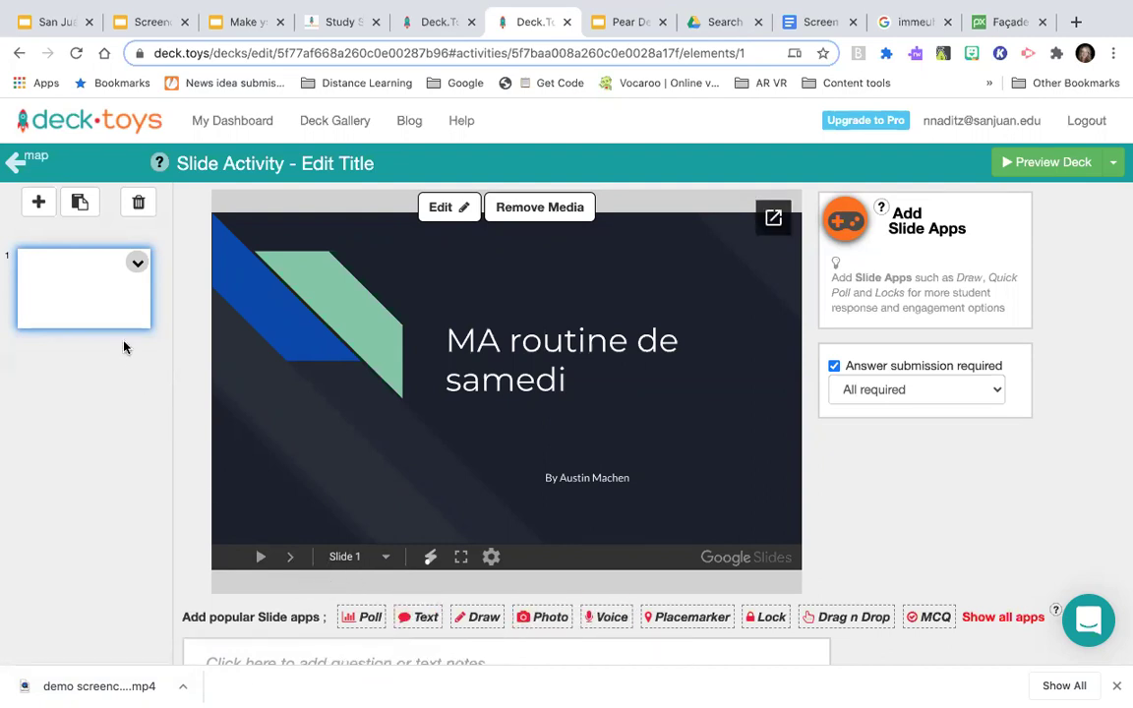
- Add a second slide to the activity, look through the Start templates and apply the Entry Ticket template
left_click(86, 298)
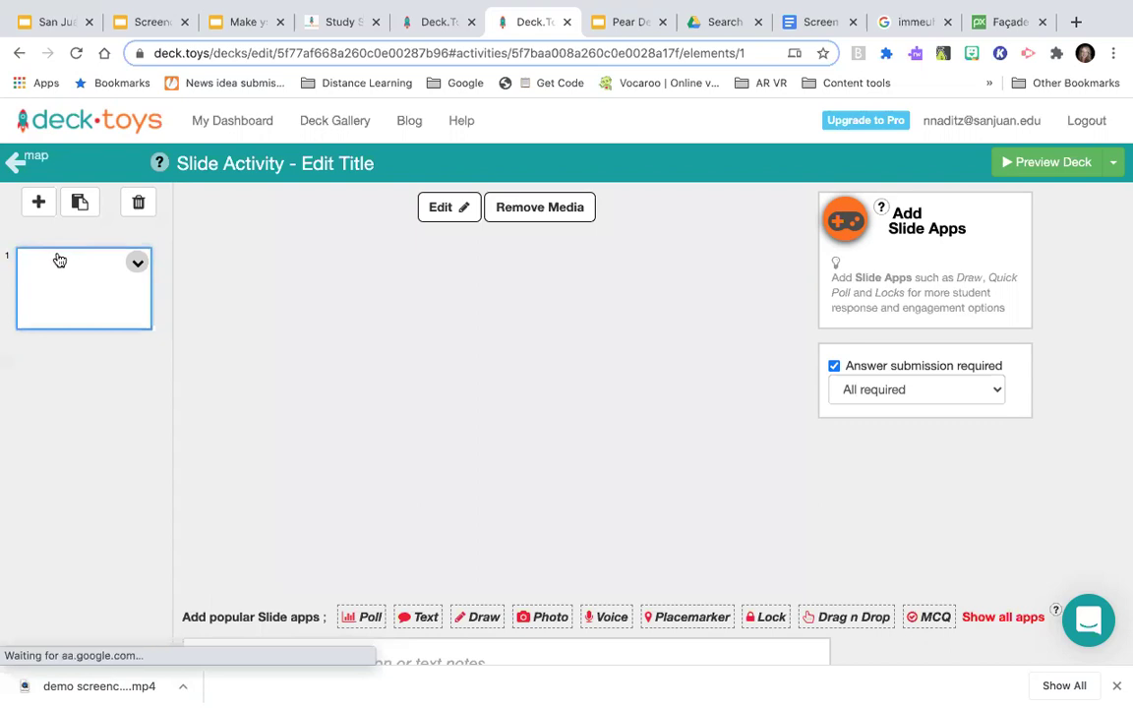
left_click(38, 201)
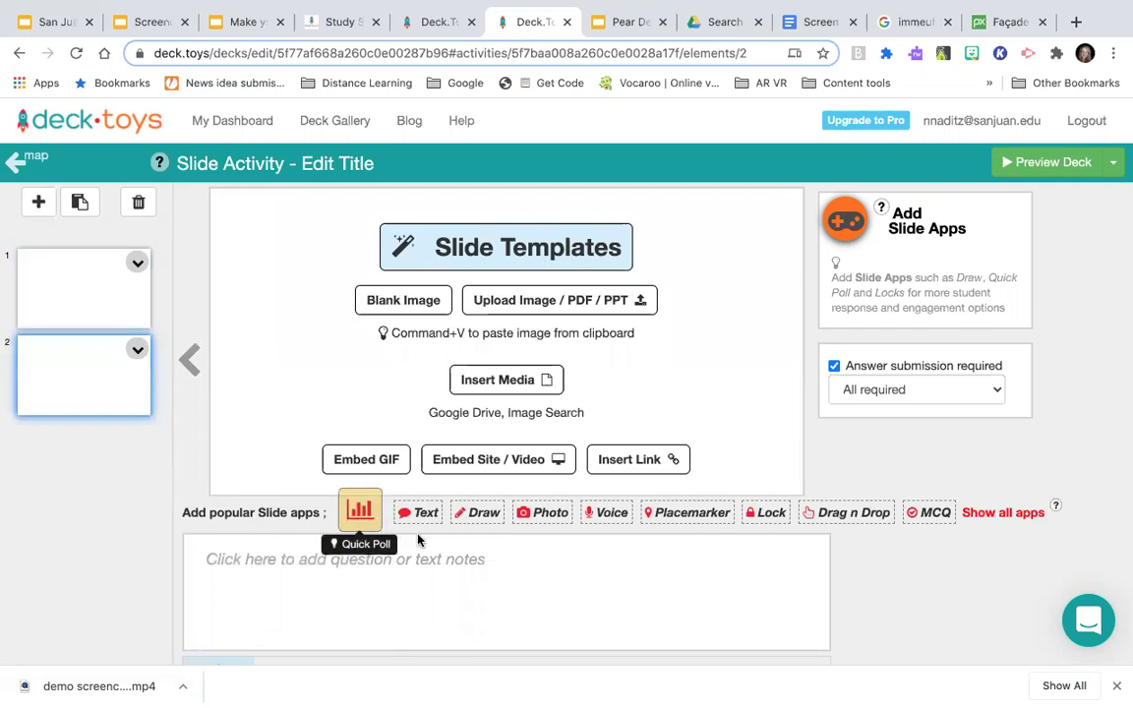
left_click(514, 246)
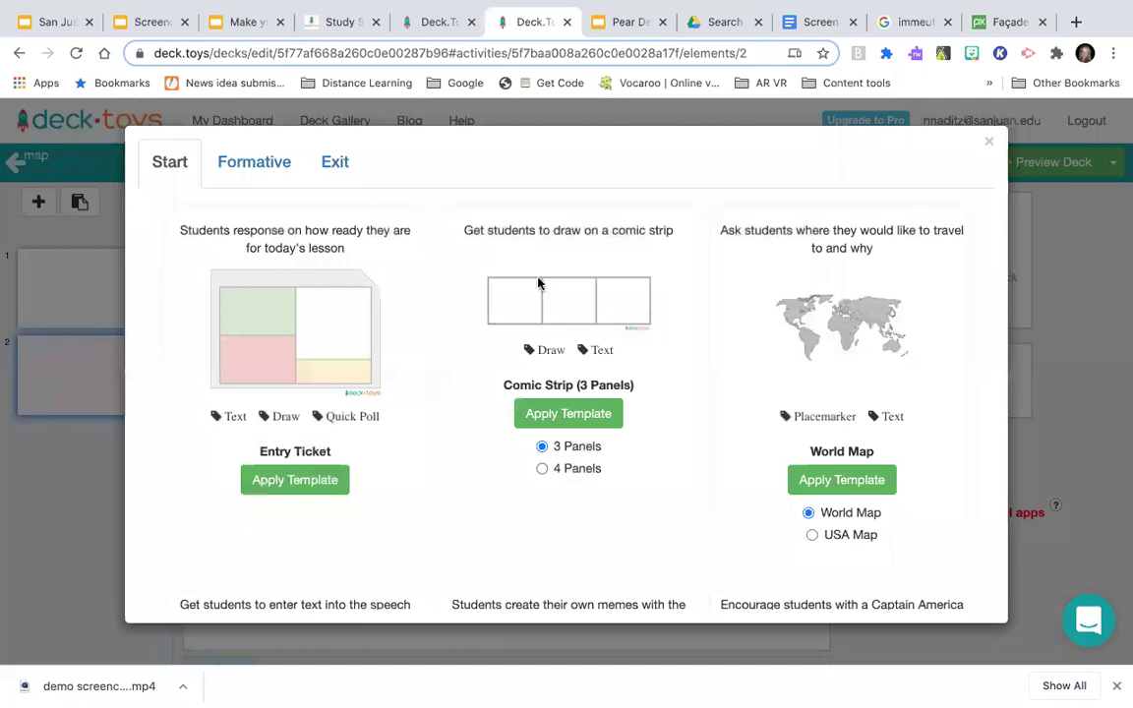
scroll(622, 387, "down", 1)
scroll(622, 386, "down", 5)
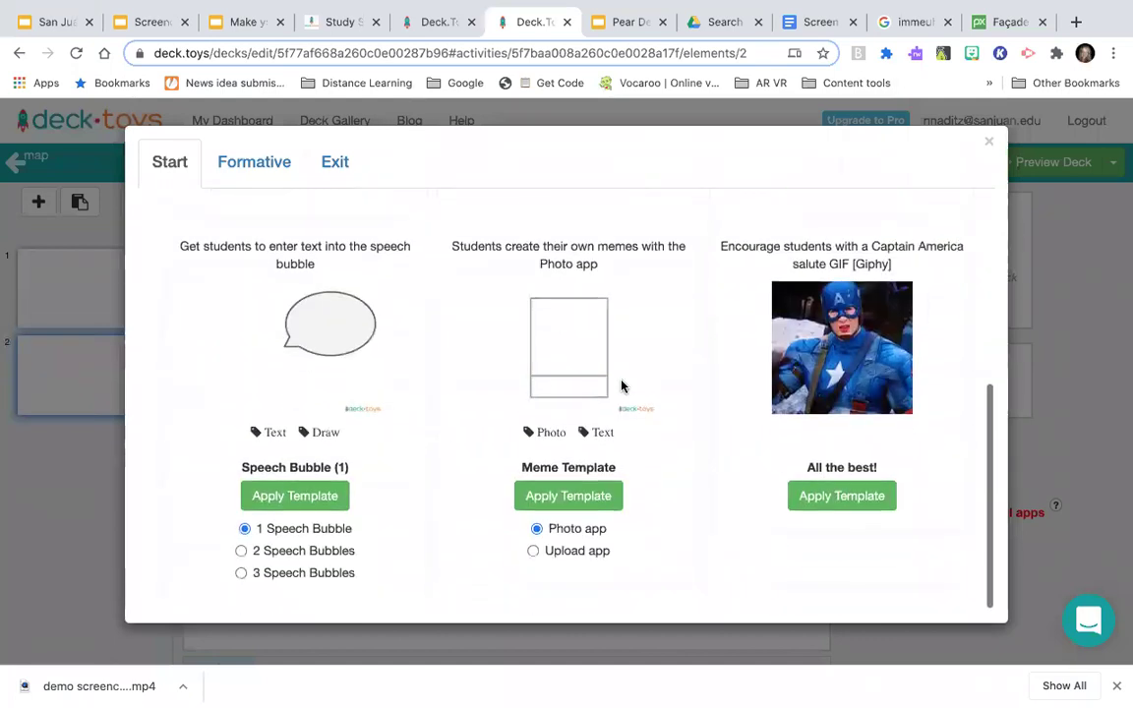
scroll(622, 387, "up", 5)
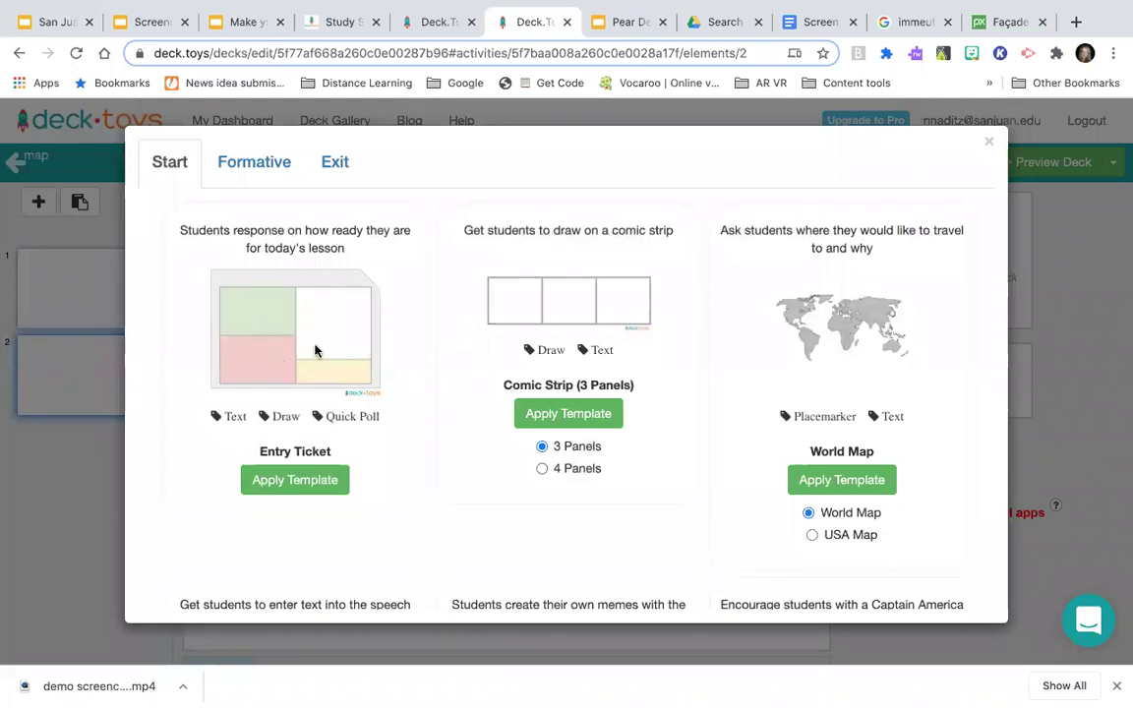
left_click(307, 481)
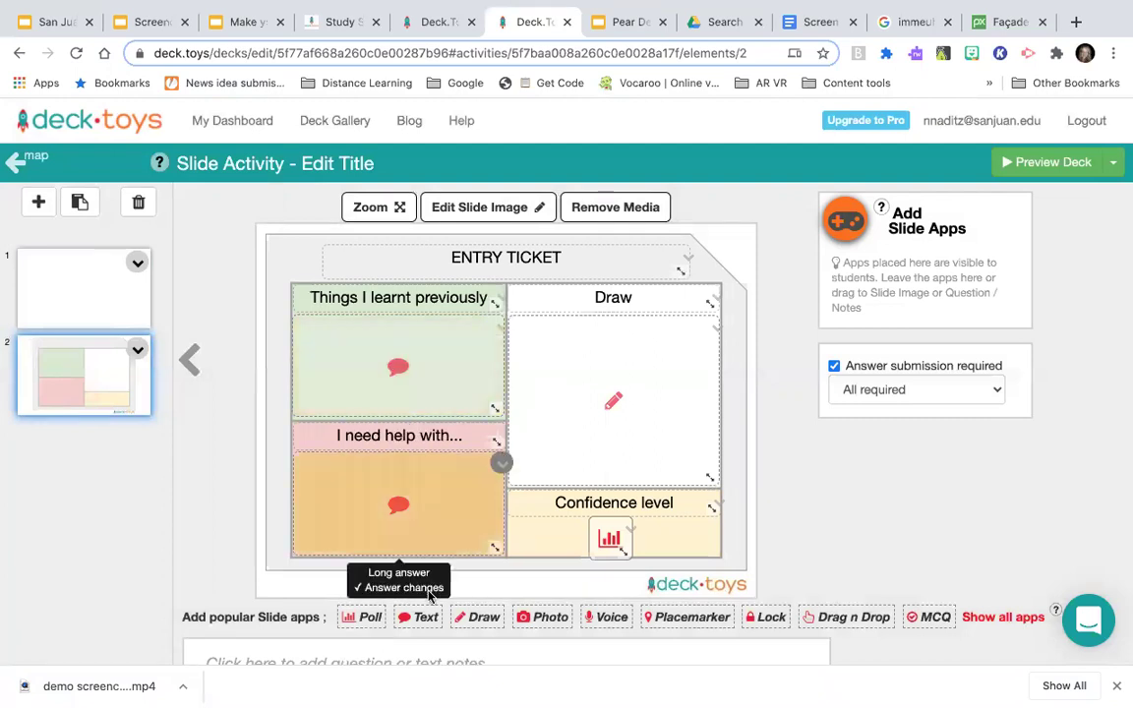
- Replace the long-answer text app under "Things I learnt previously" with a Voice app
scroll(423, 613, "down", 1)
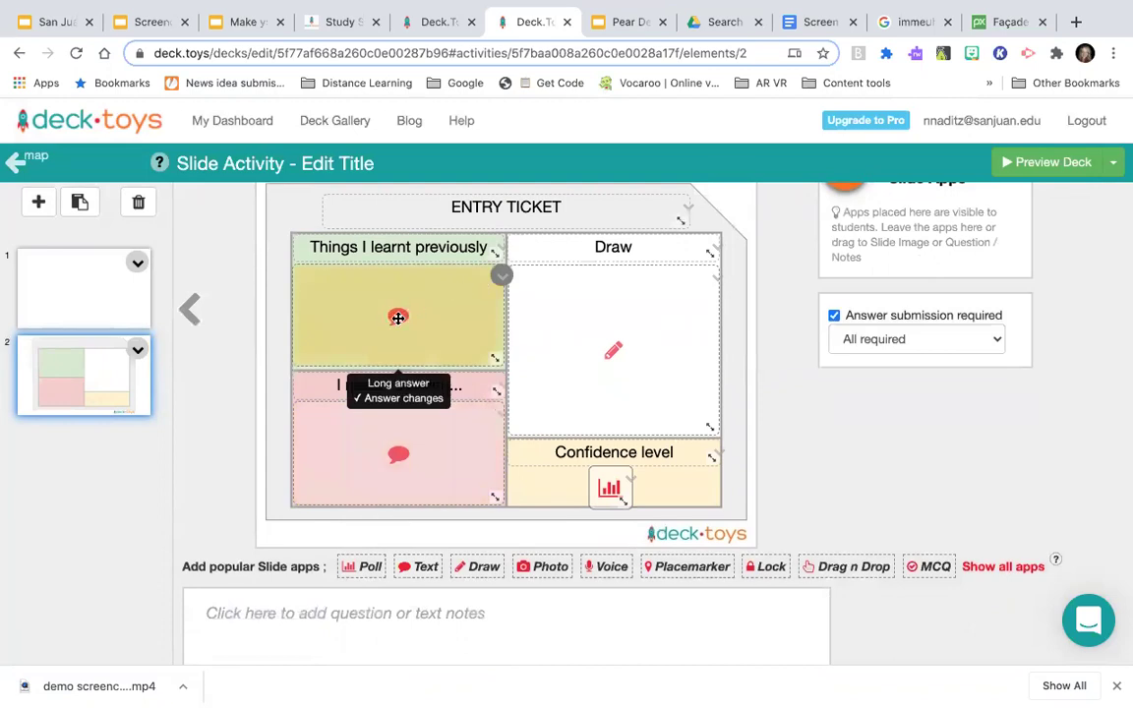
left_click(503, 278)
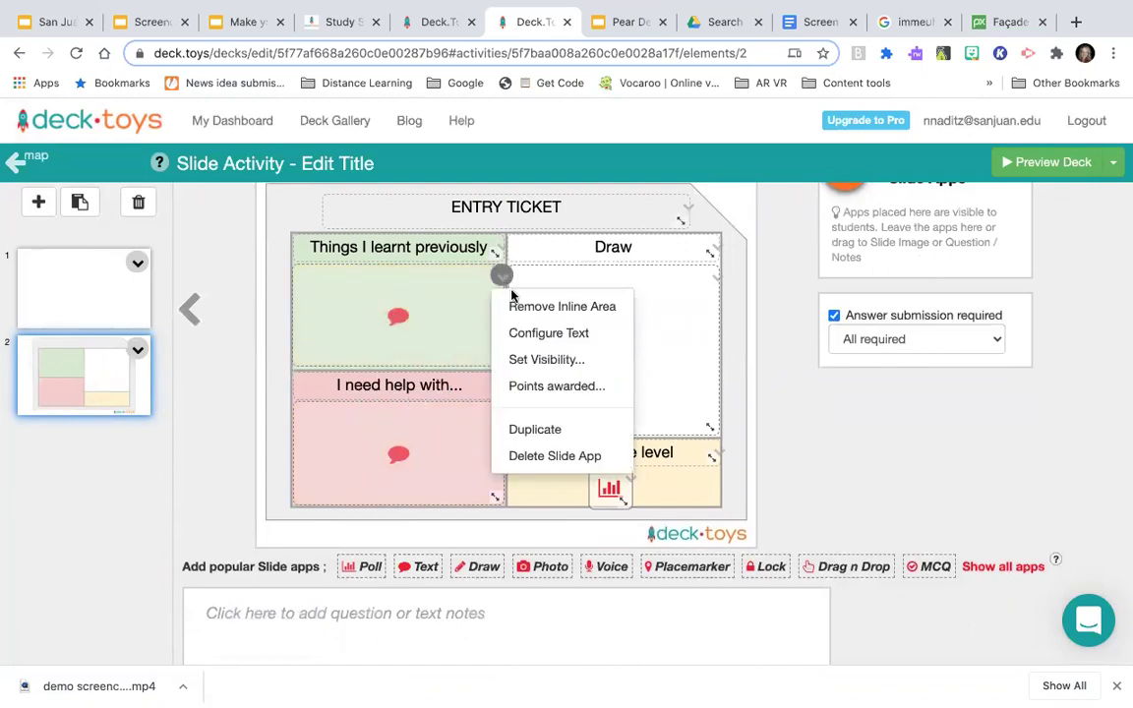
left_click(533, 466)
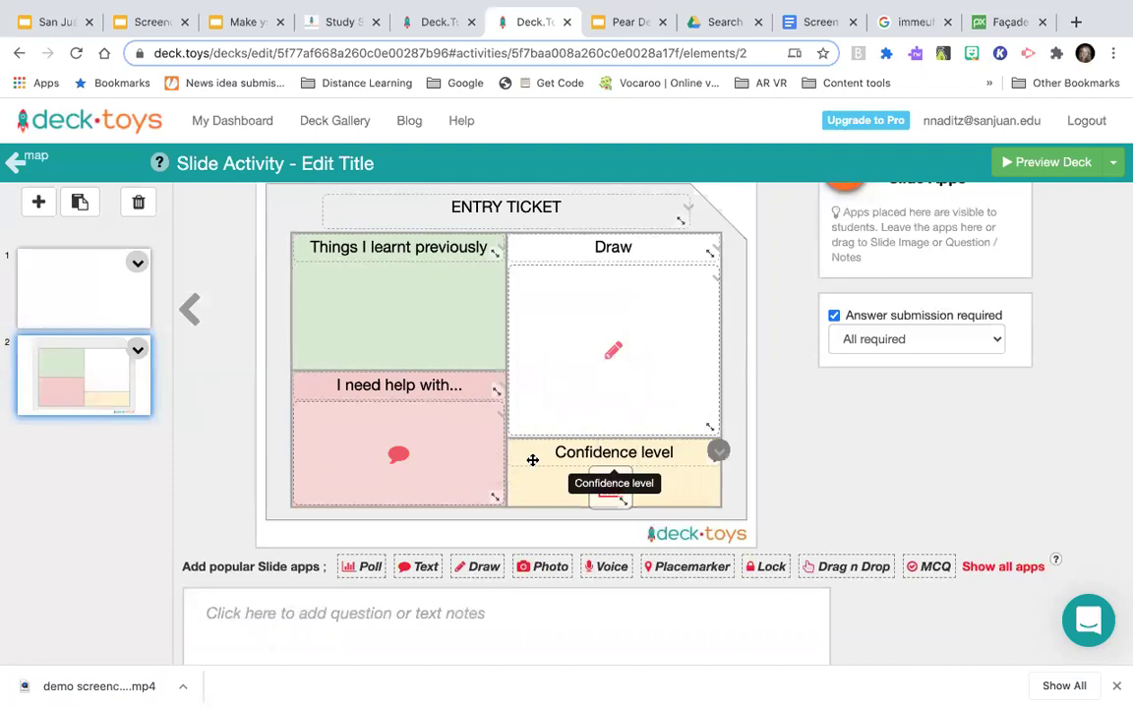
left_click_drag(605, 563, 374, 339)
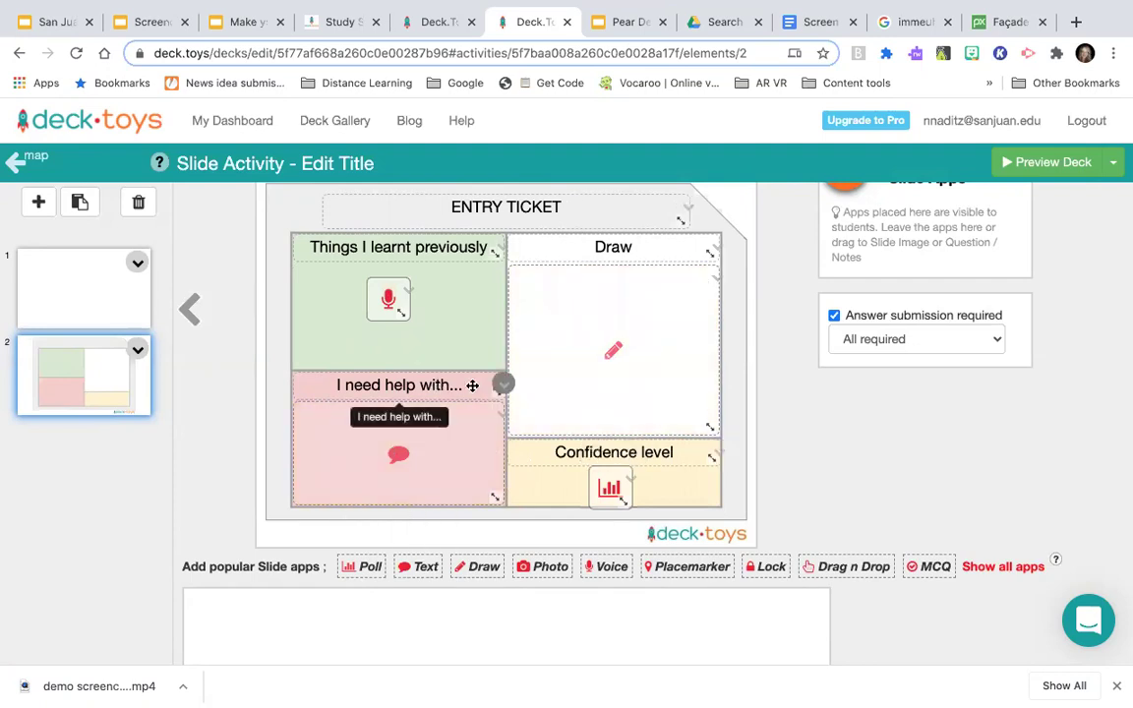
- Look through the required-submission options, keep All required, and open the question notes below the Entry Ticket slide for editing
left_click(999, 338)
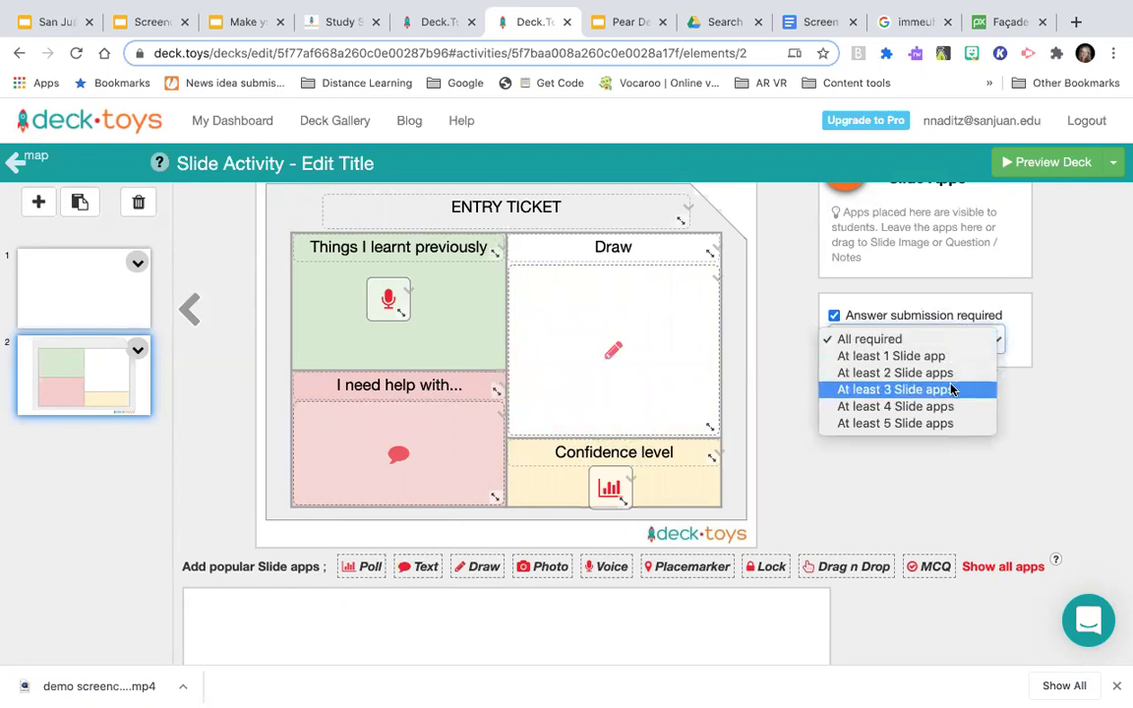
left_click(774, 380)
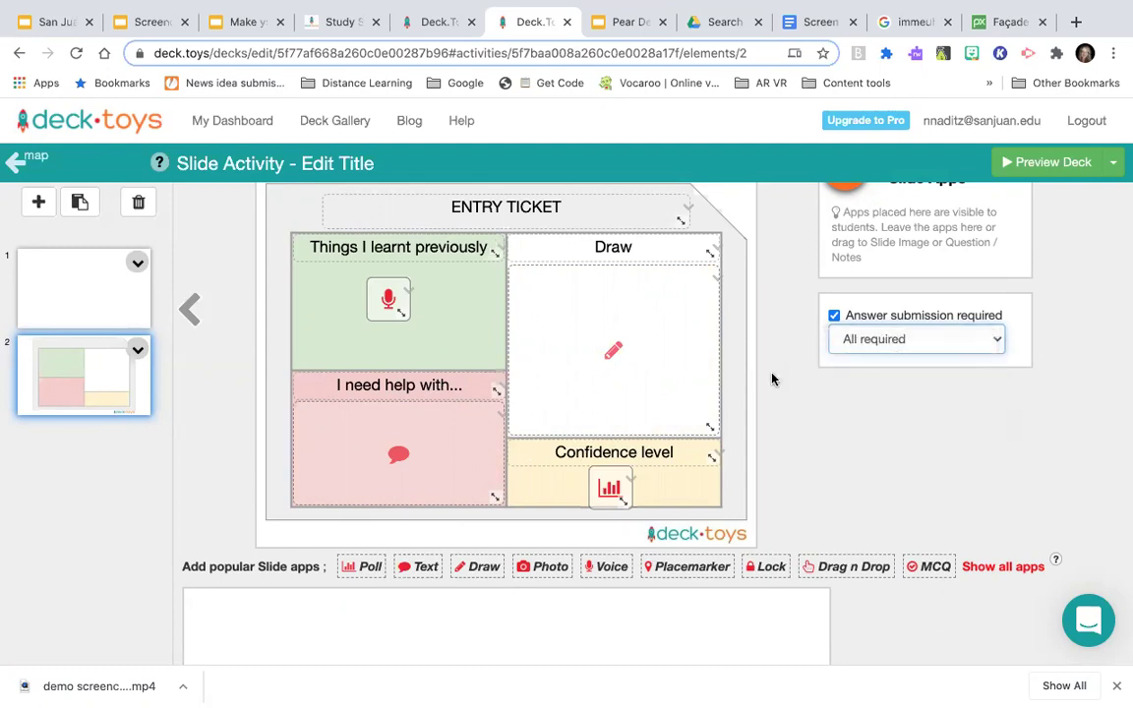
scroll(594, 499, "down", 3)
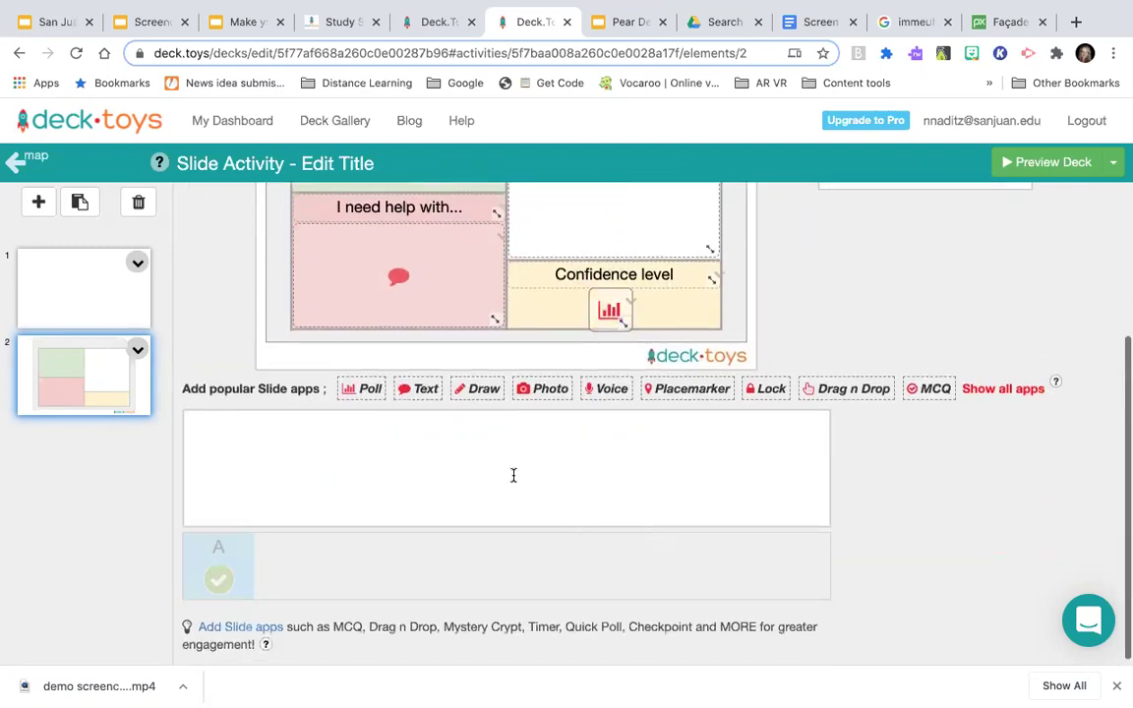
left_click(513, 473)
scroll(514, 476, "down", 2)
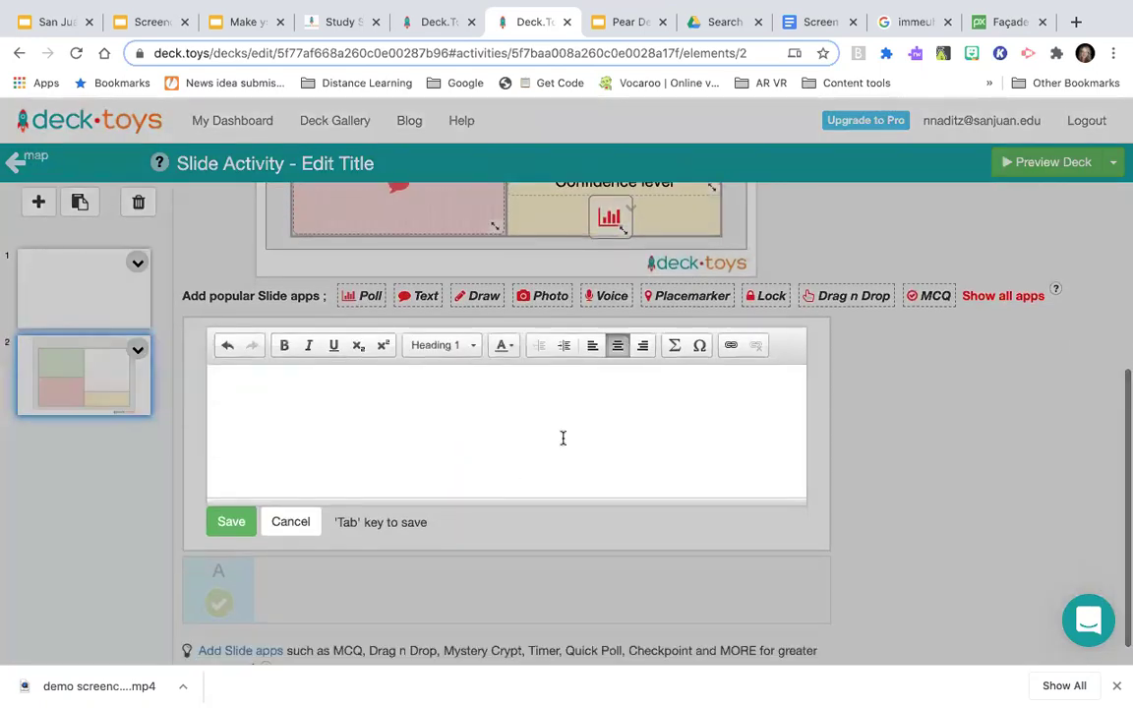
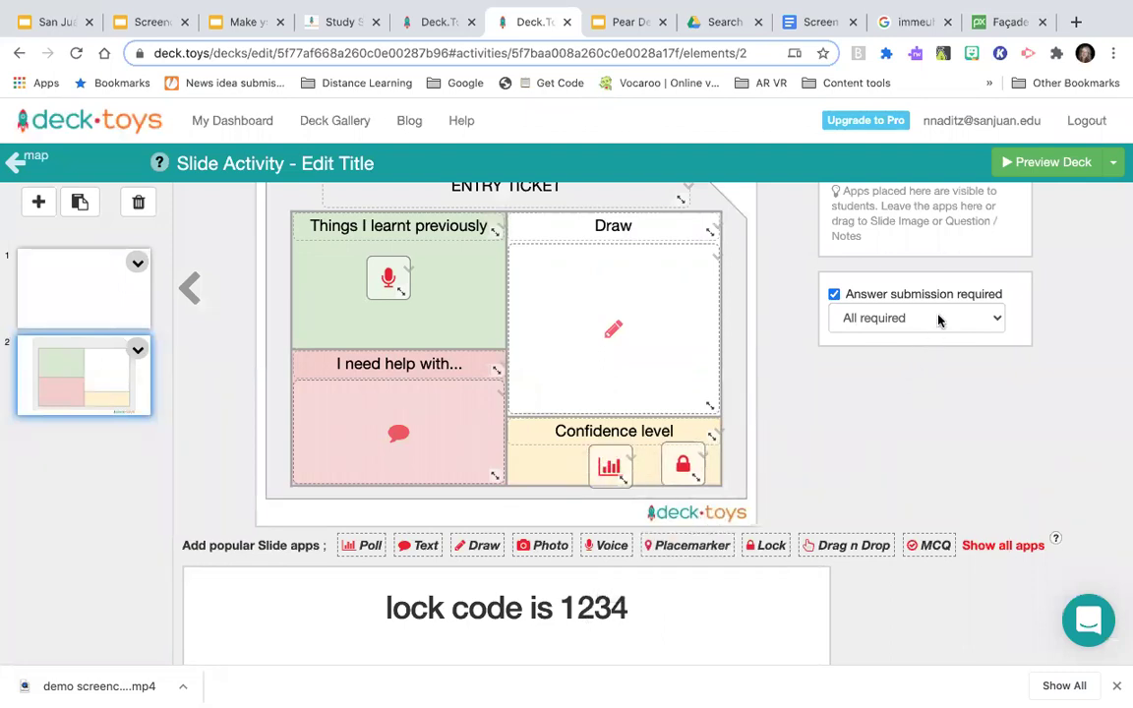
- View the first slide's embedded presentation and return to the Entry Ticket slide
scroll(880, 370, "up", 1)
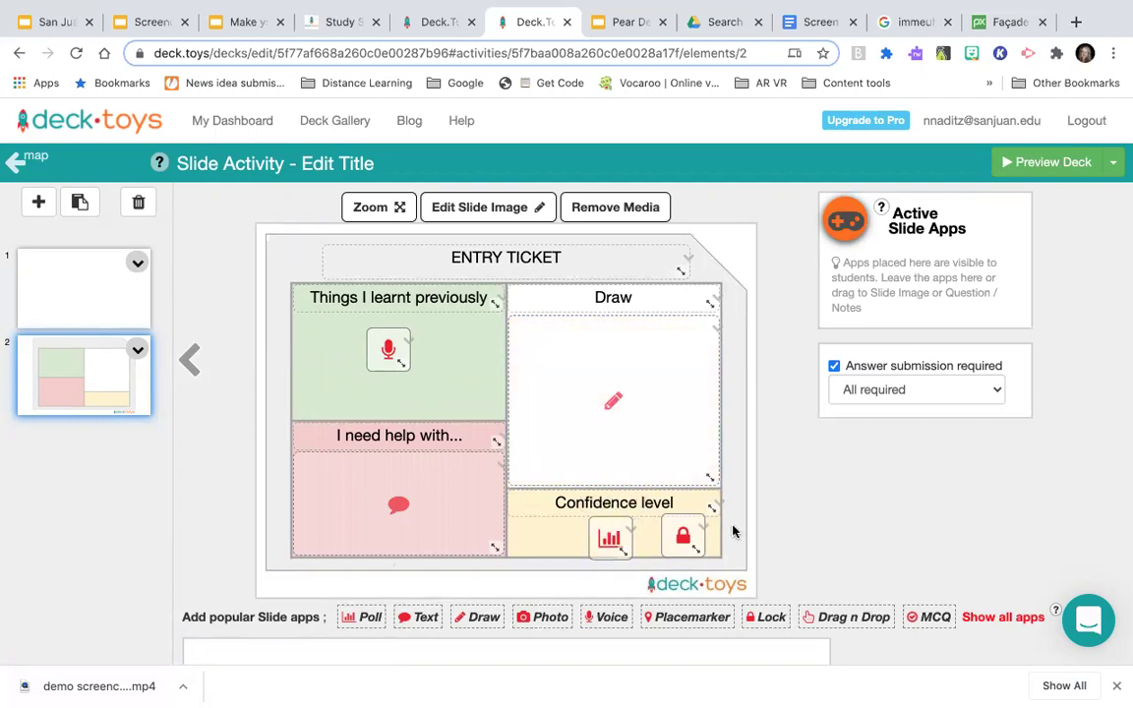
left_click(66, 286)
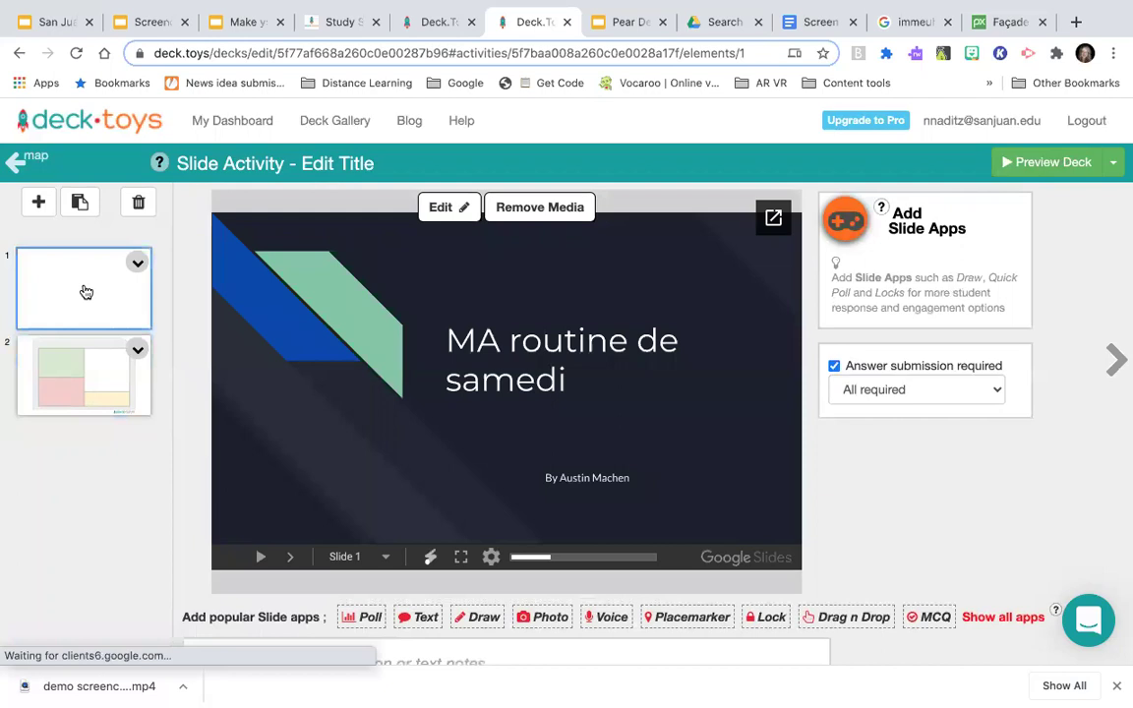
left_click(56, 374)
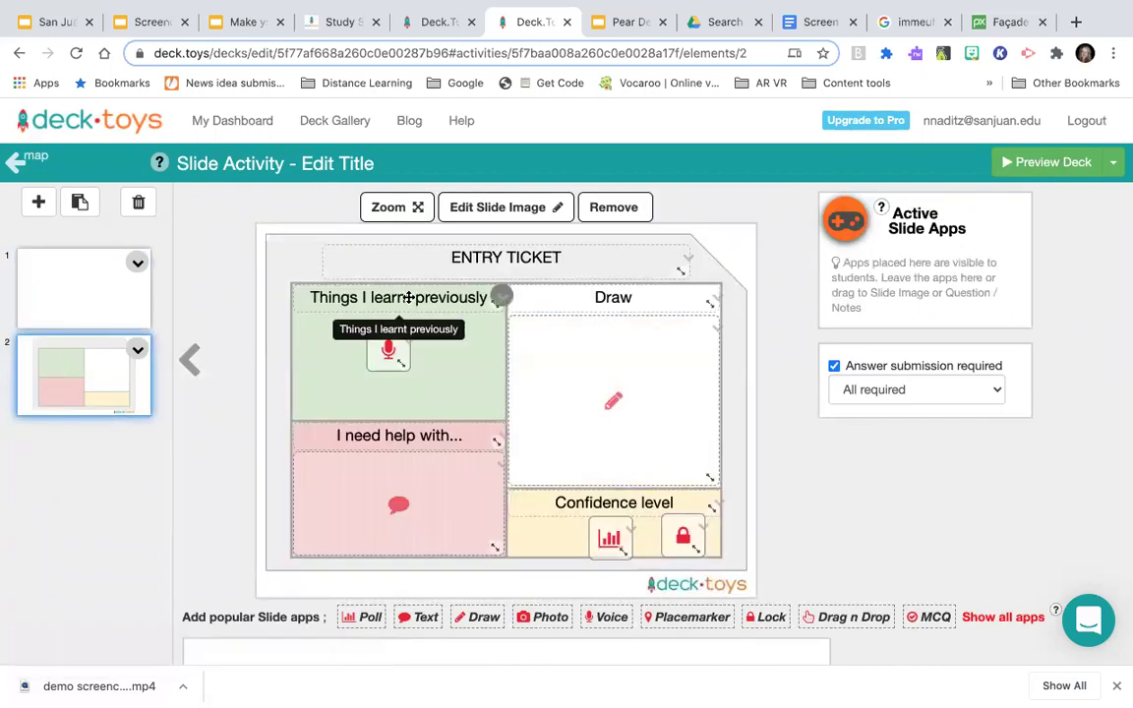
- Inspect the settings of the "Things I learnt previously" label and close them without saving
left_click(403, 297)
triple_click(568, 243)
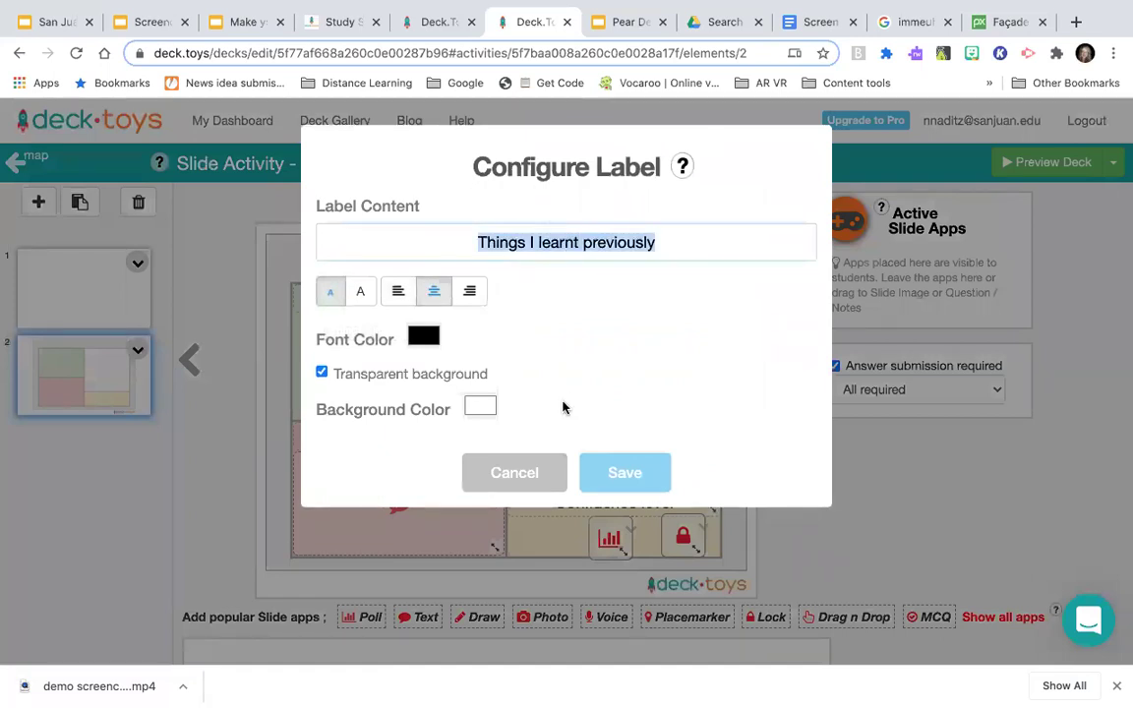
left_click(515, 475)
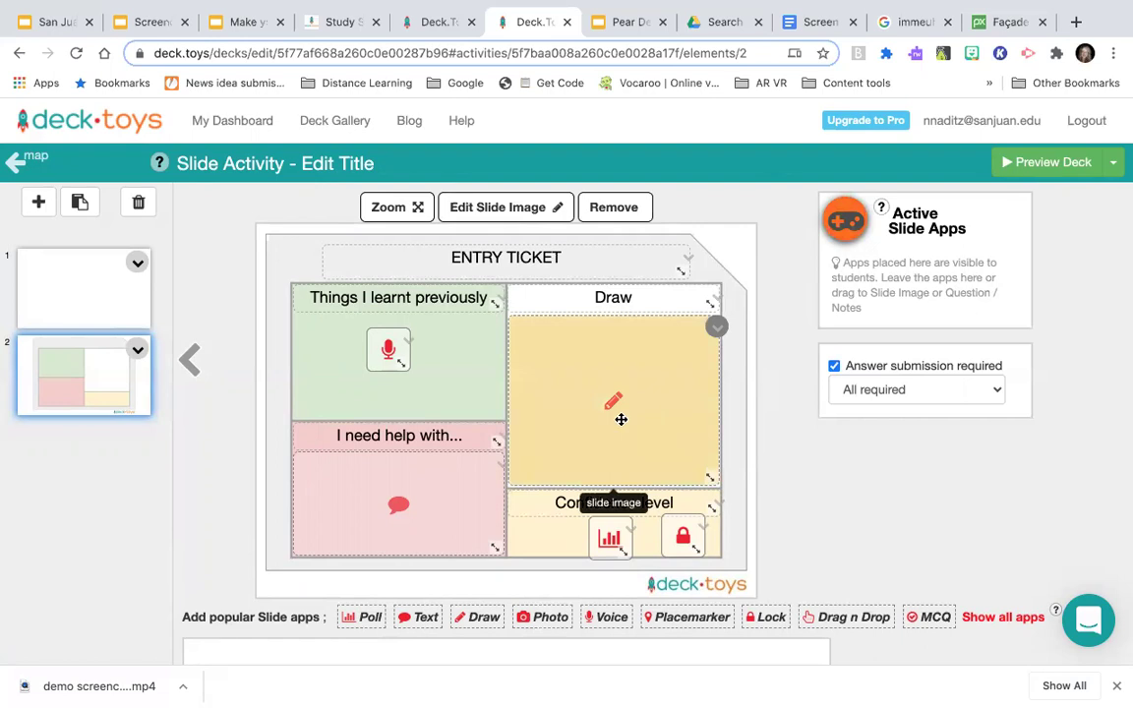
- Return to the deck map and rename the untitled slide activity between Choices and Merge as "Learn and practice"
left_click(28, 164)
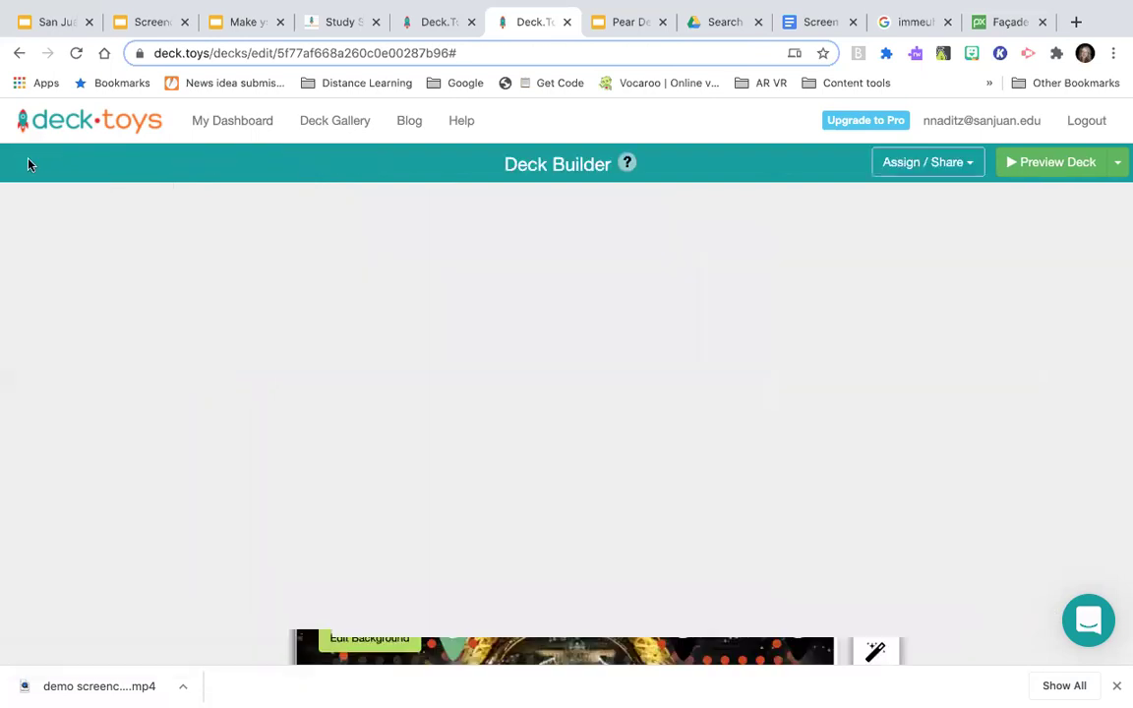
scroll(341, 424, "down", 1)
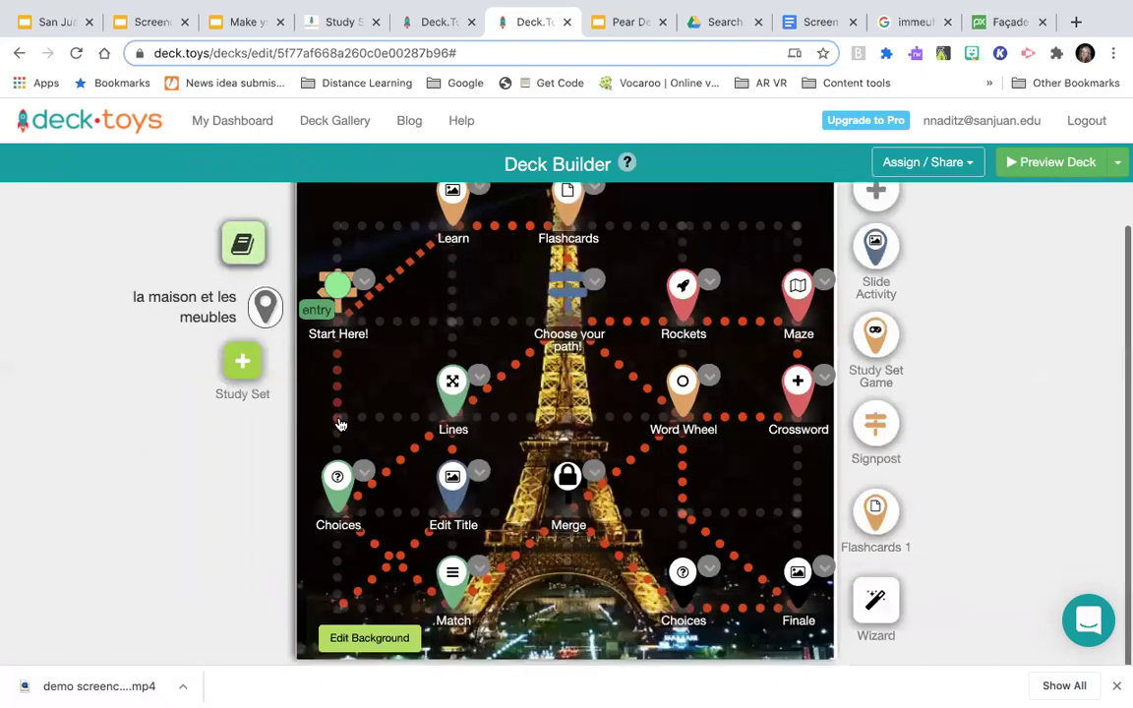
scroll(341, 424, "down", 2)
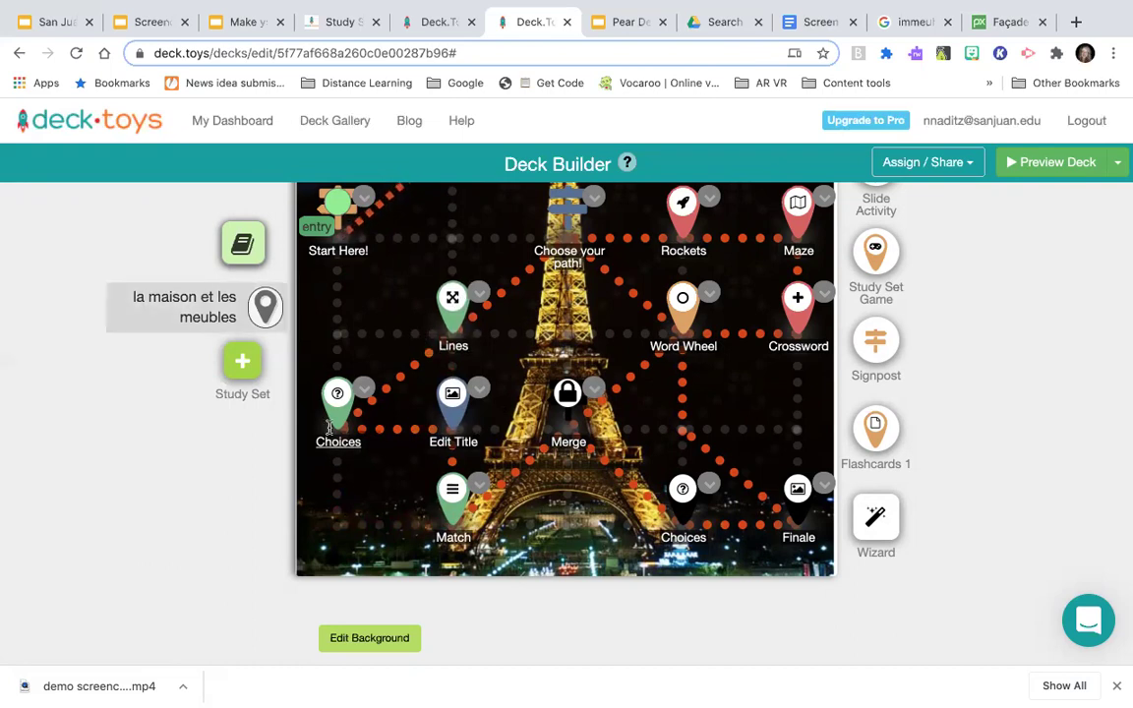
left_click(454, 442)
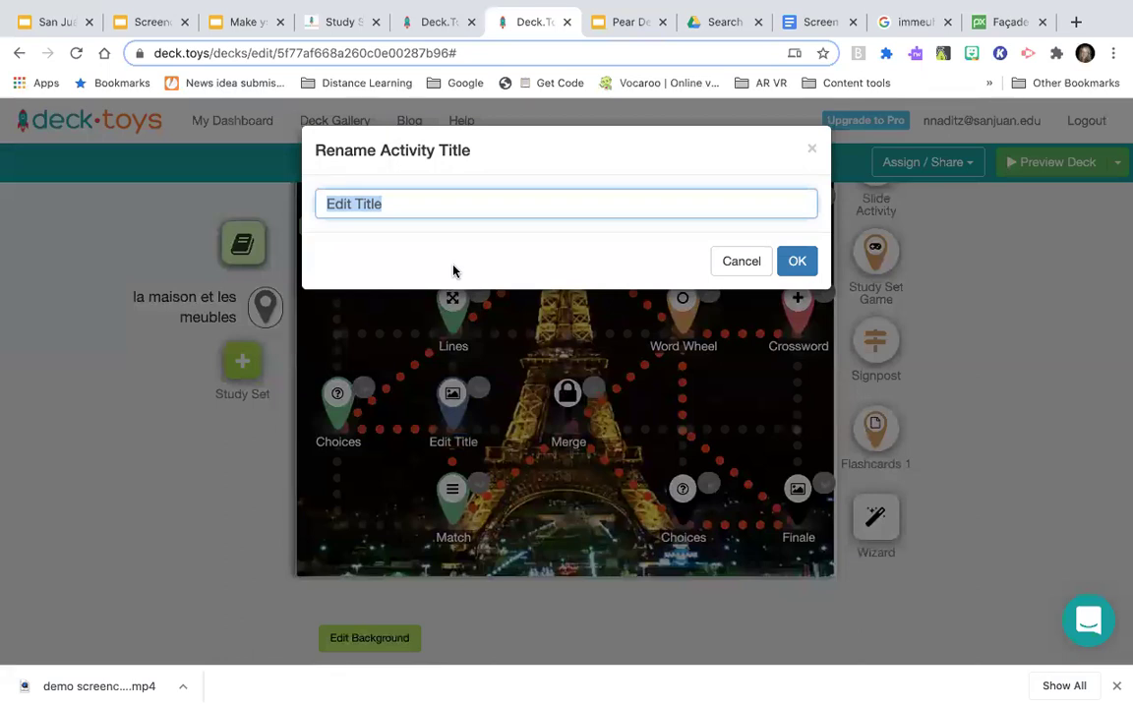
type("Learn and practice")
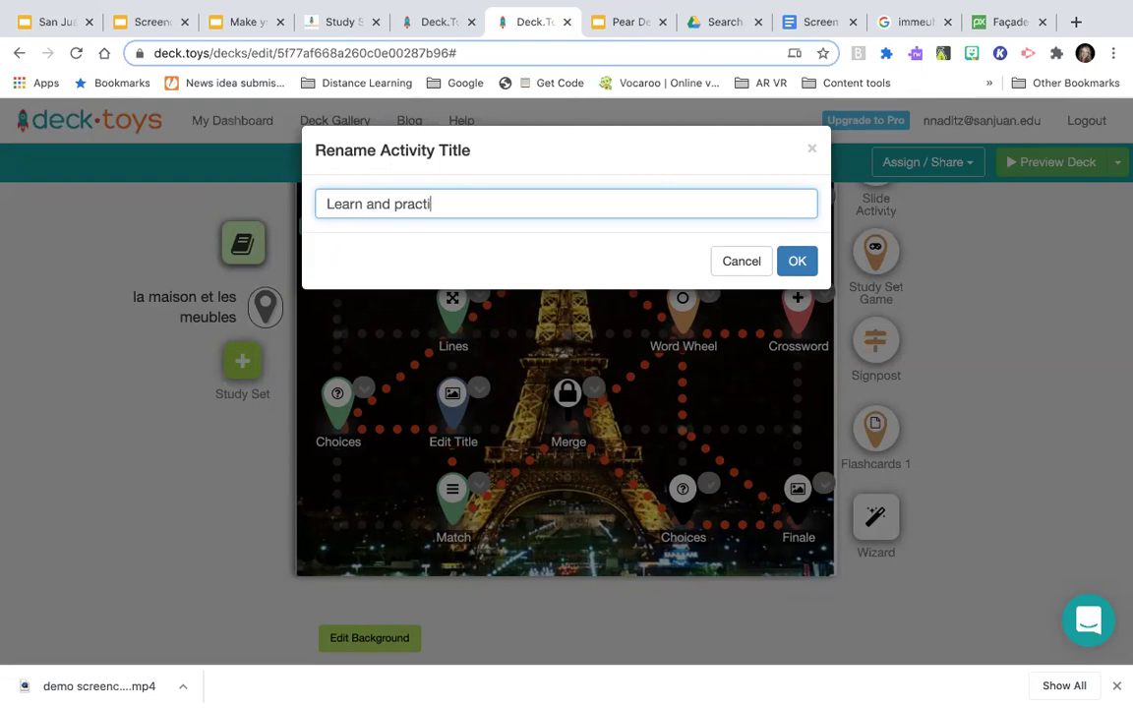
left_click(797, 261)
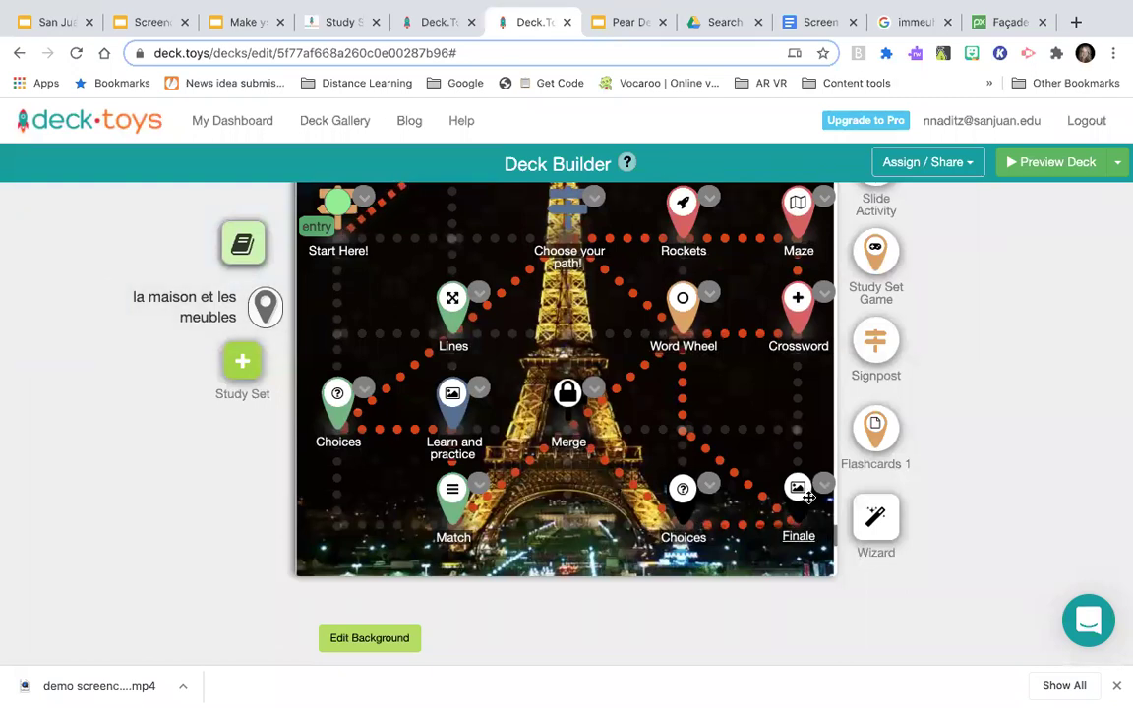
- Review the activity paths across the Demo Deck map from Start Here! to Finale
scroll(734, 498, "up", 1)
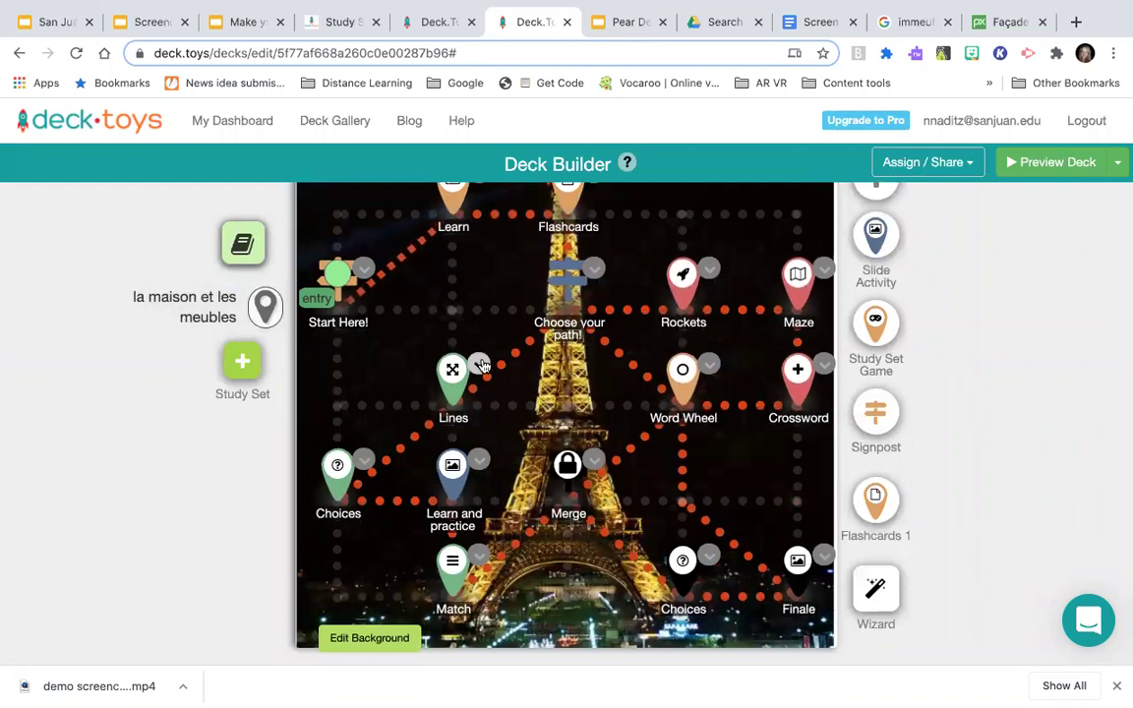
scroll(483, 366, "up", 2)
scroll(483, 366, "down", 2)
scroll(482, 366, "up", 3)
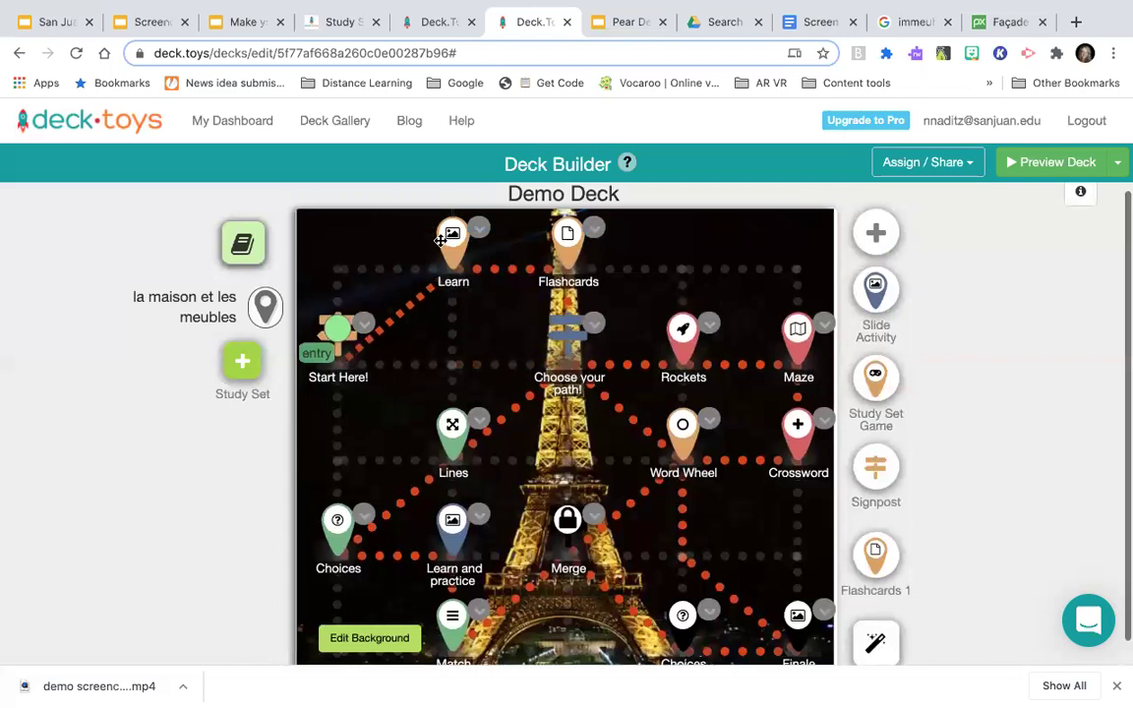
scroll(443, 238, "down", 3)
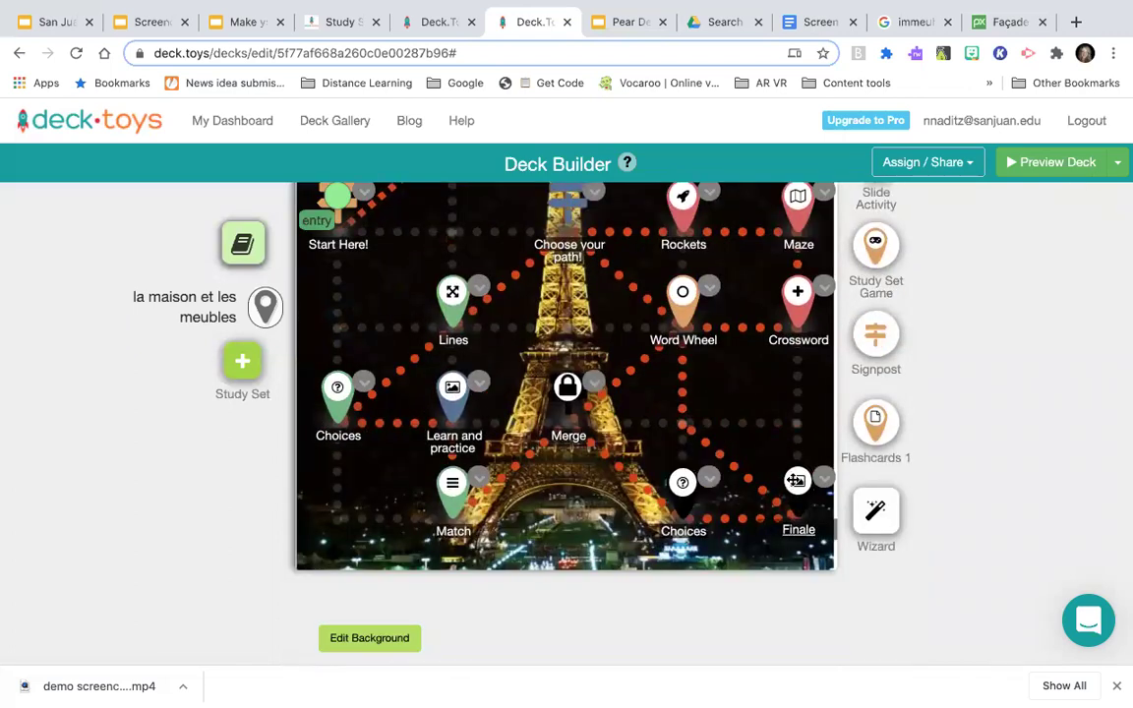
scroll(530, 261, "up", 3)
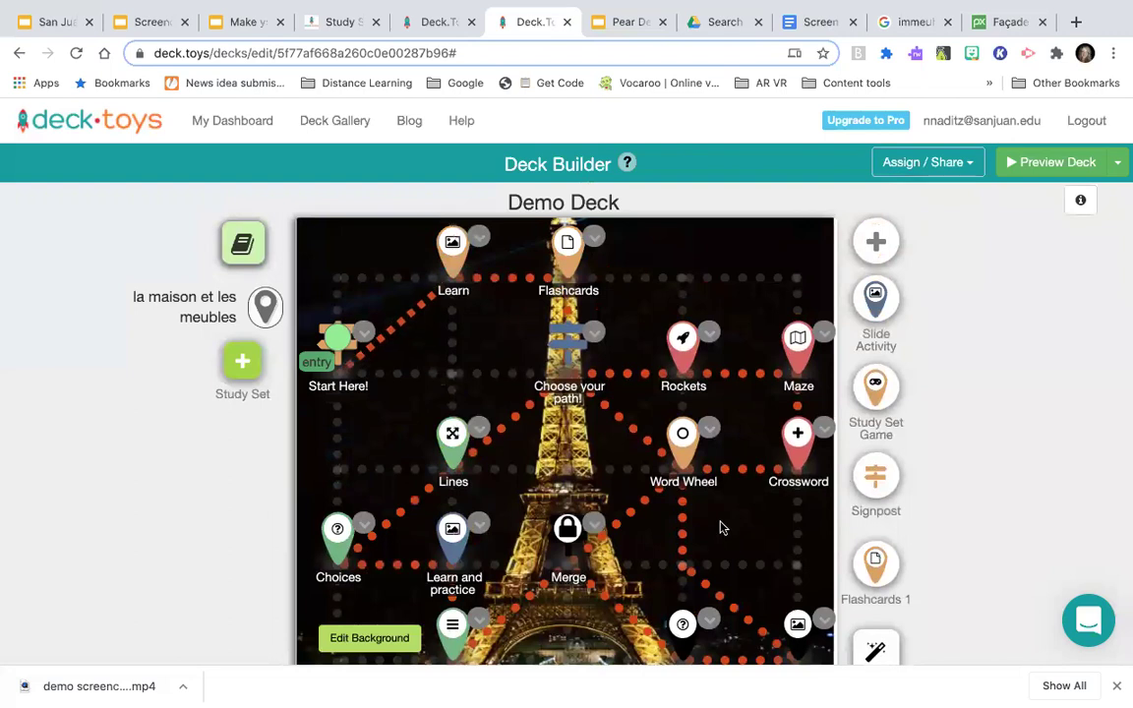
scroll(721, 527, "down", 3)
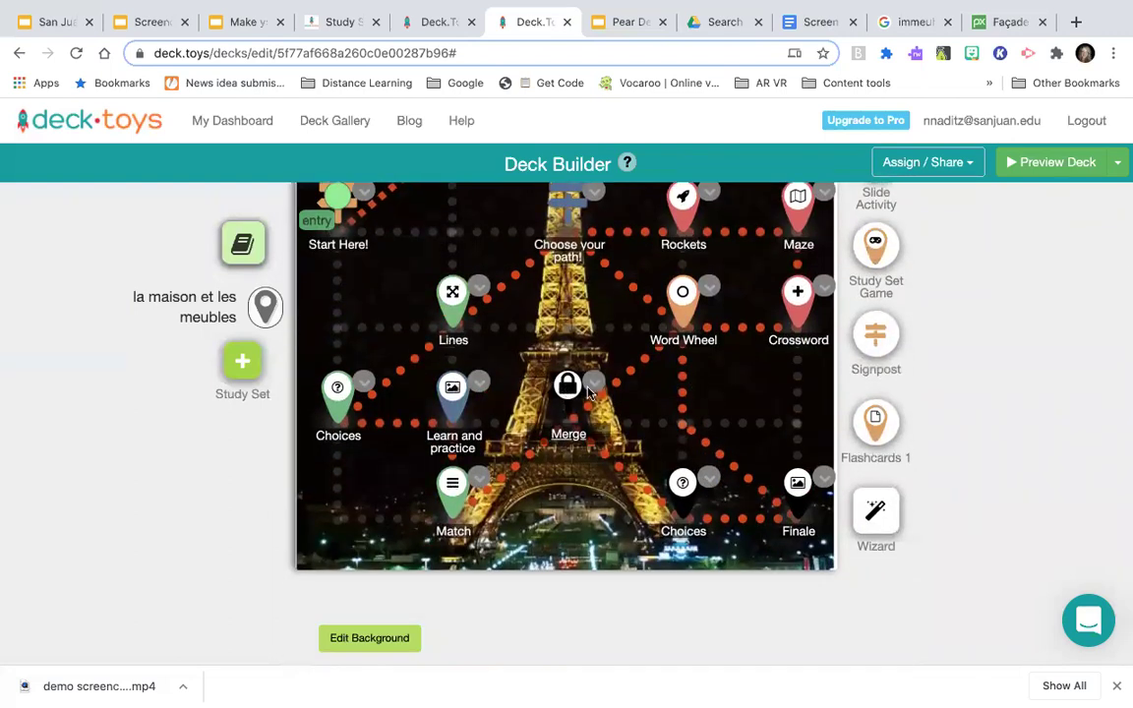
- Examine the message of the Merge signpost and close it without saving
left_click(594, 386)
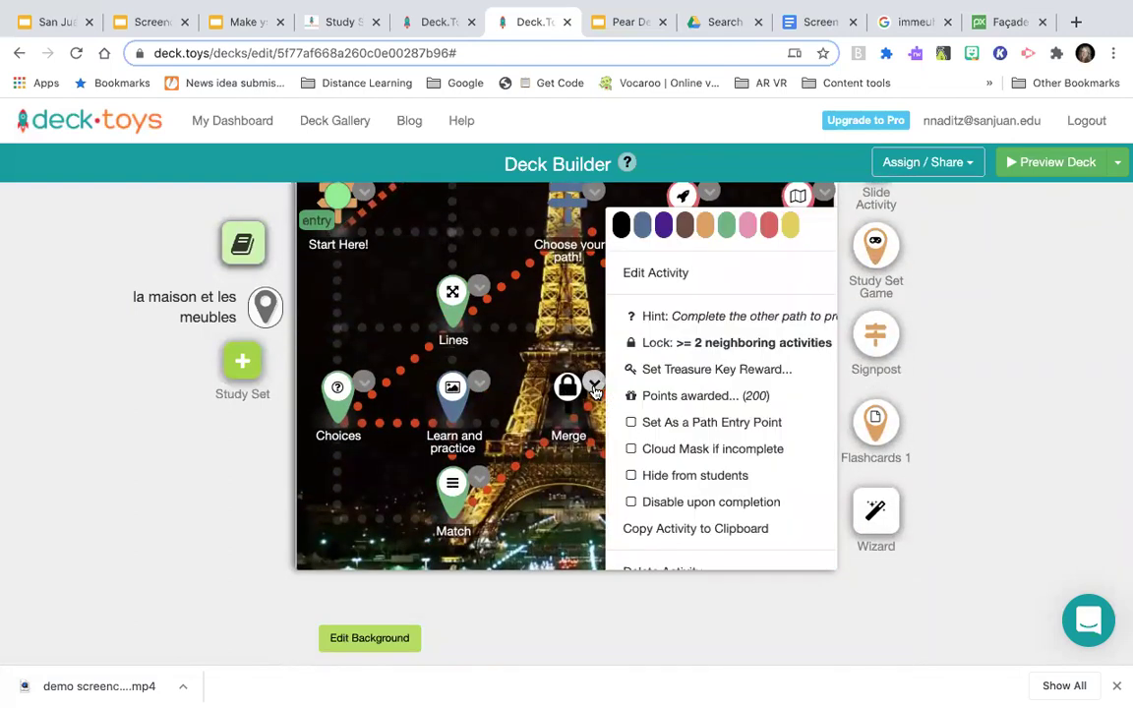
left_click(669, 280)
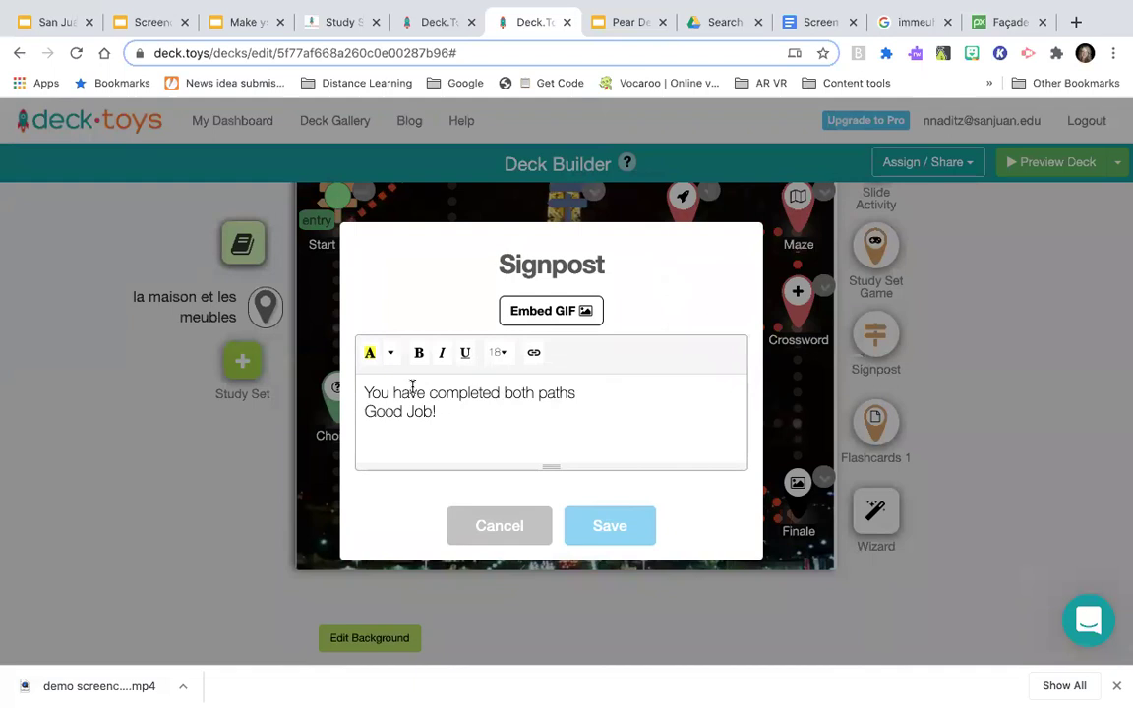
left_click(509, 525)
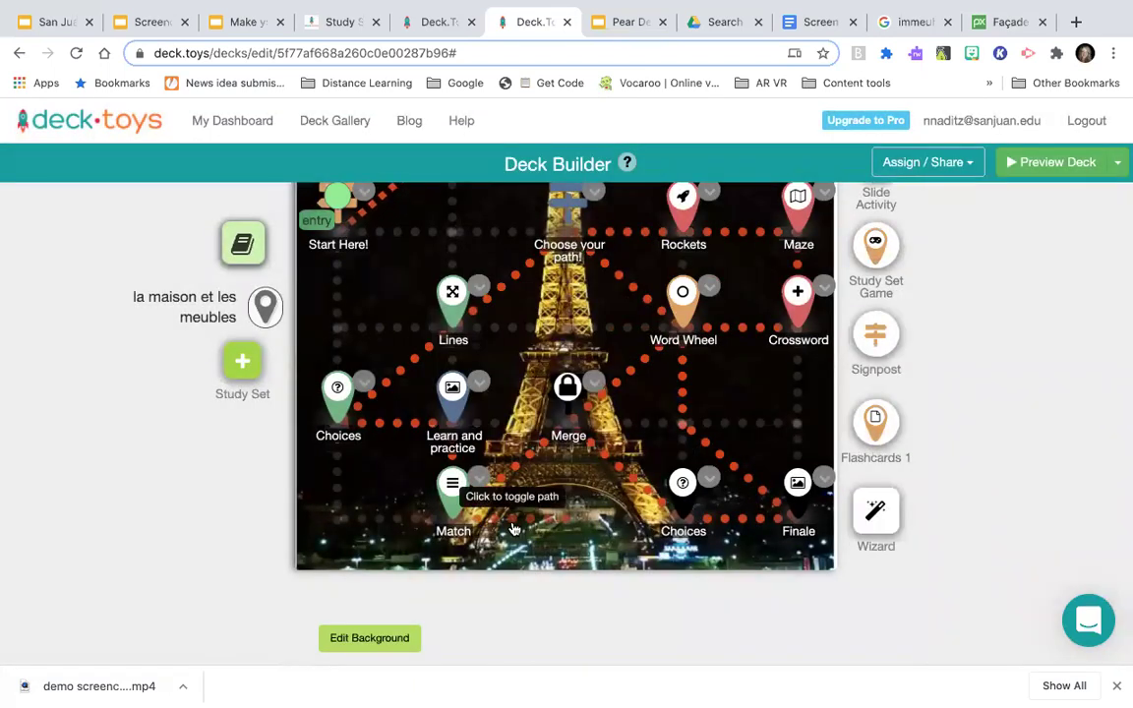
left_click(594, 382)
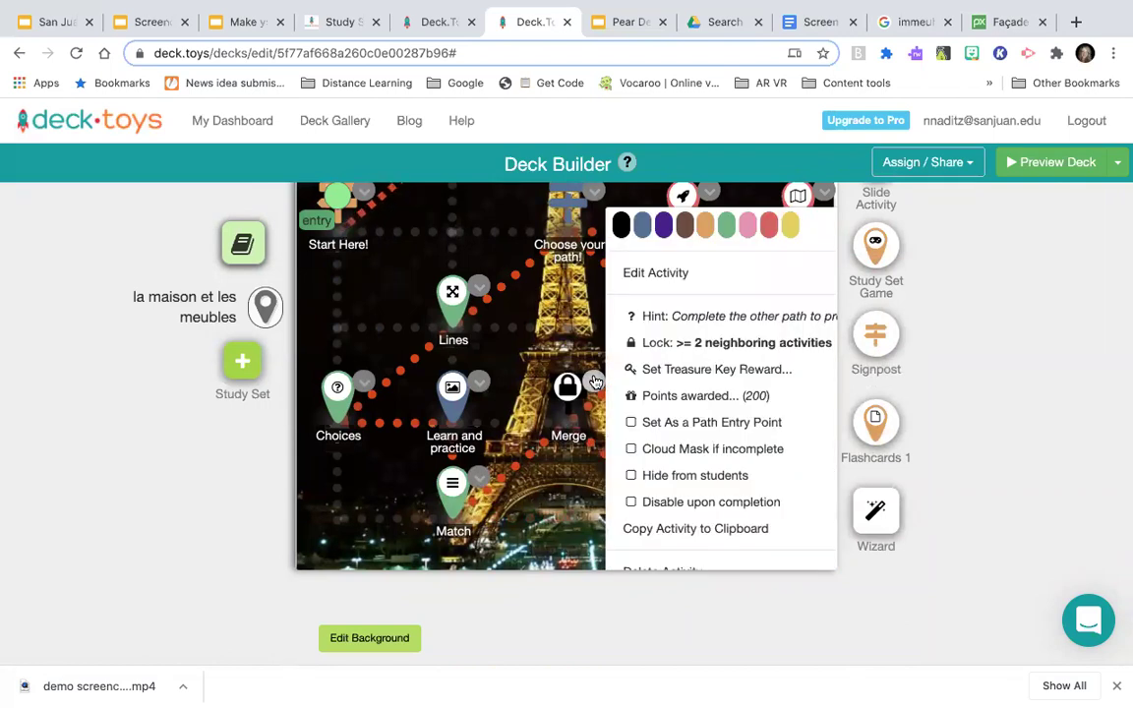
left_click(659, 275)
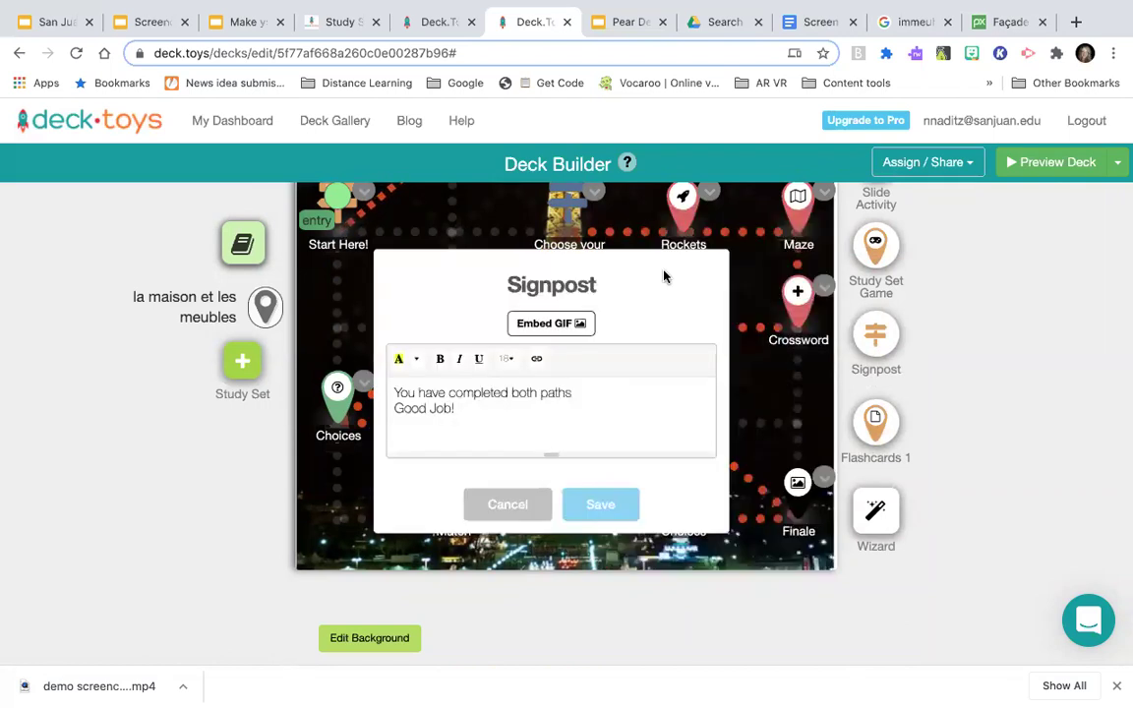
left_click(523, 529)
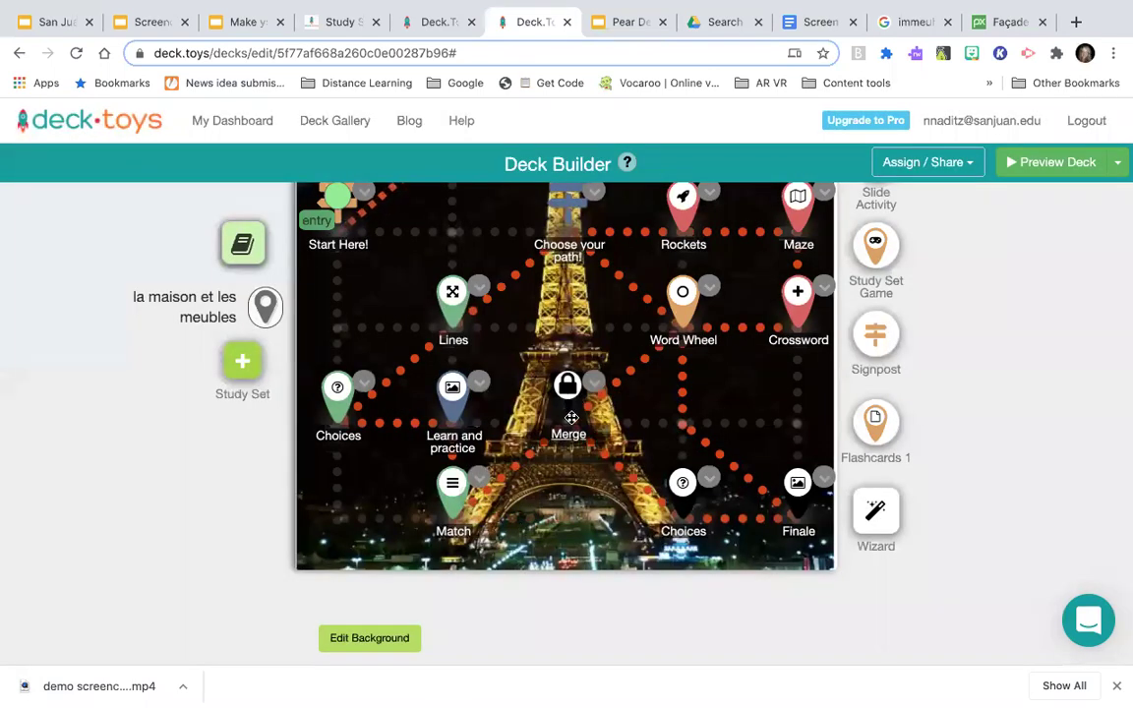
- Set the Merge signpost's entry lock to require at least 2 completed neighboring activities and save it
left_click(593, 386)
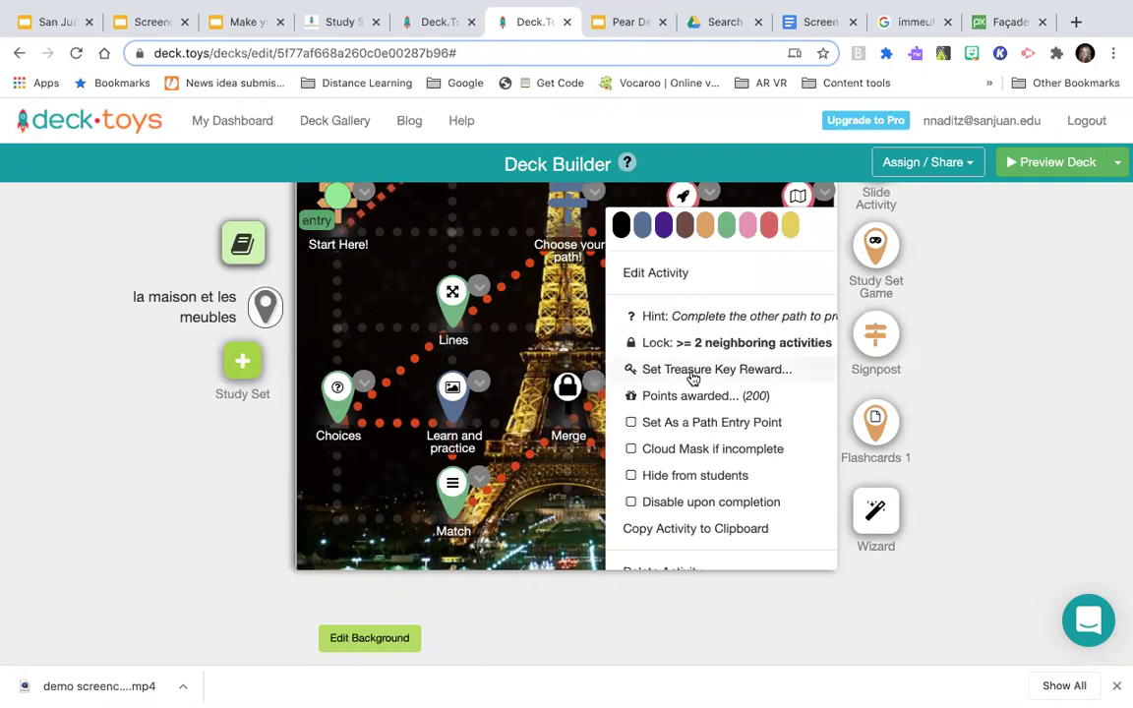
left_click(512, 392)
left_click(593, 389)
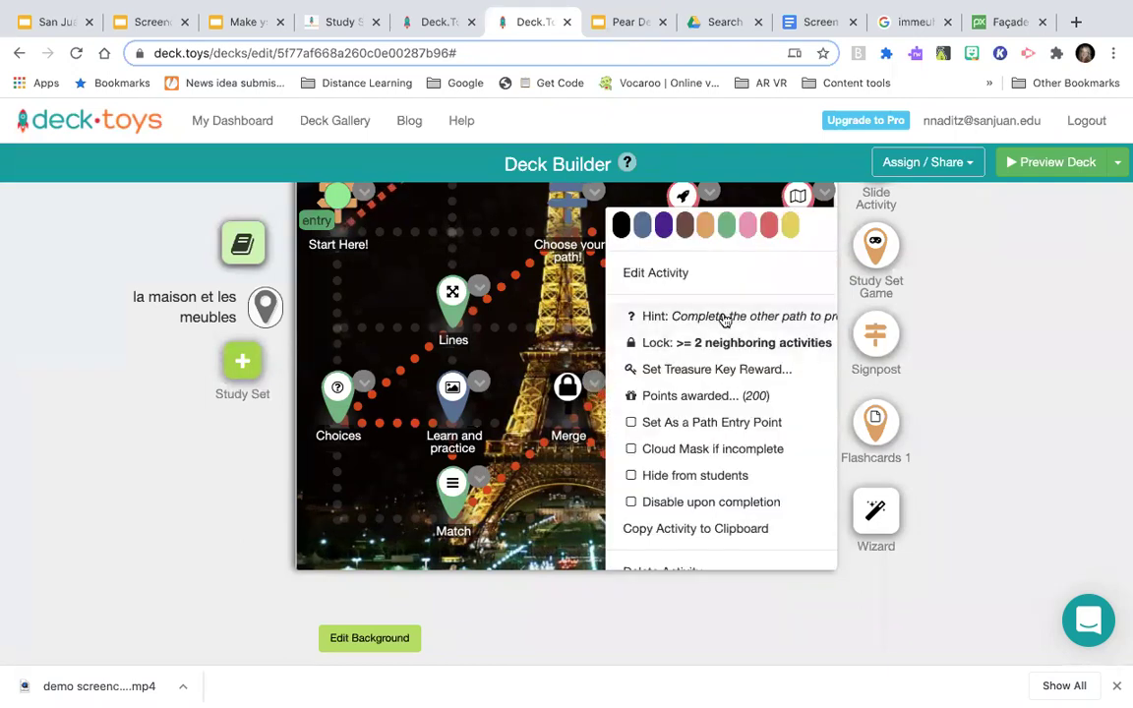
left_click(651, 316)
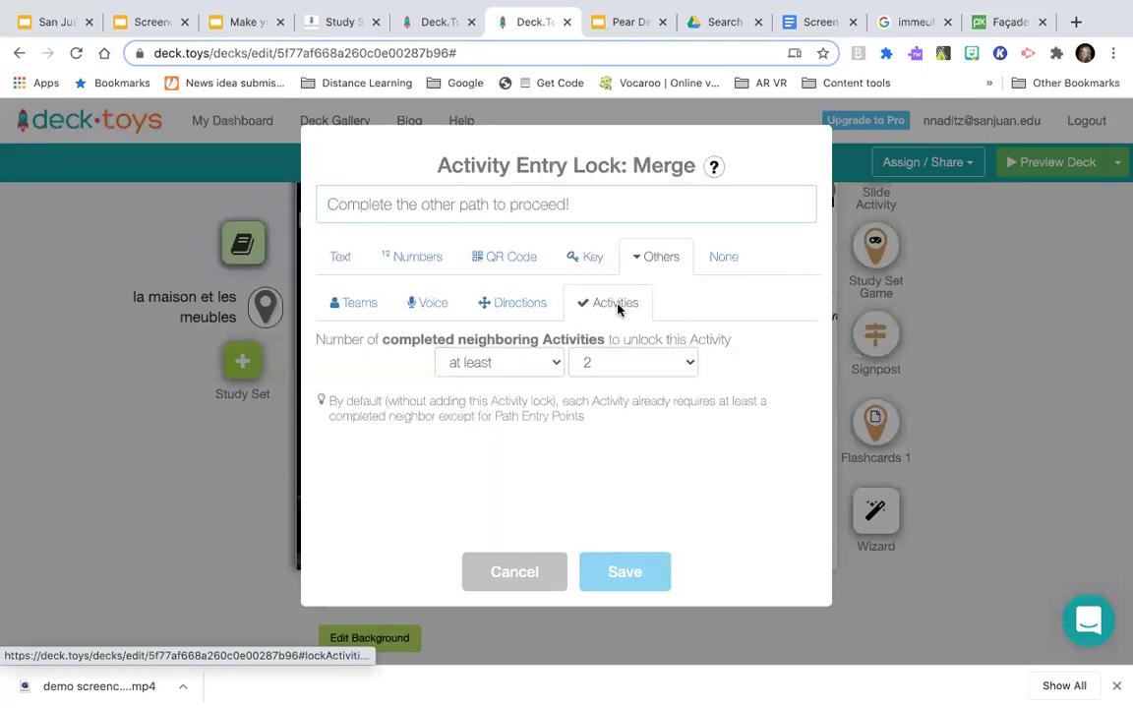
left_click(522, 373)
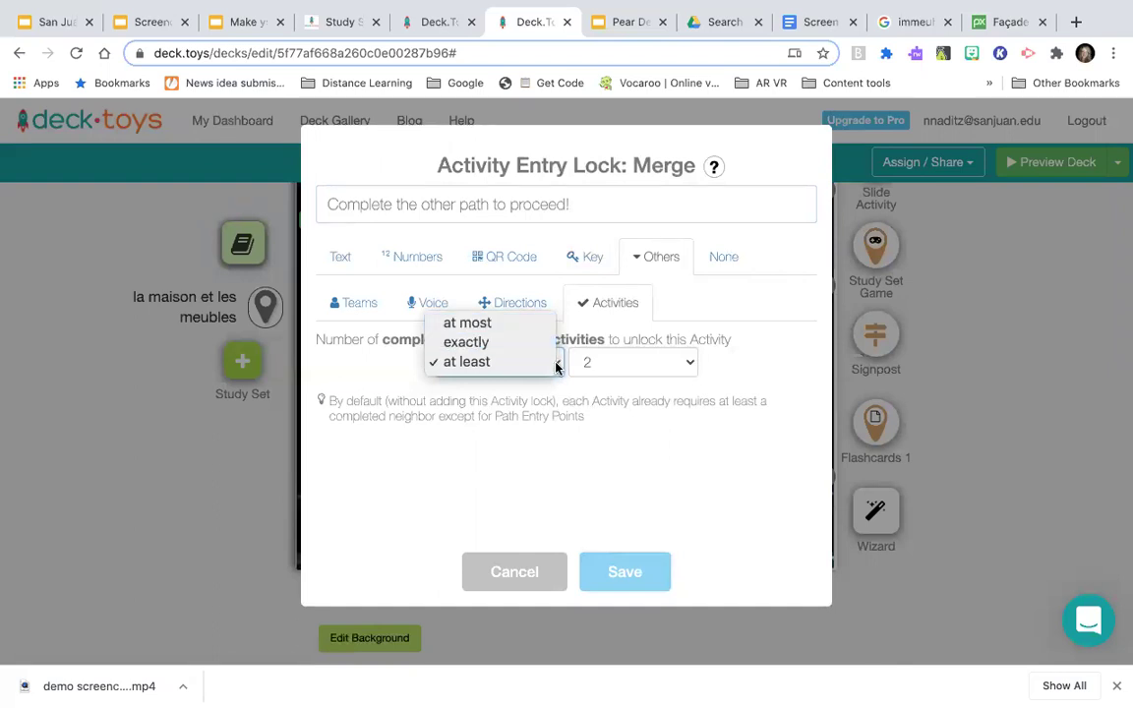
left_click(570, 337)
left_click(629, 366)
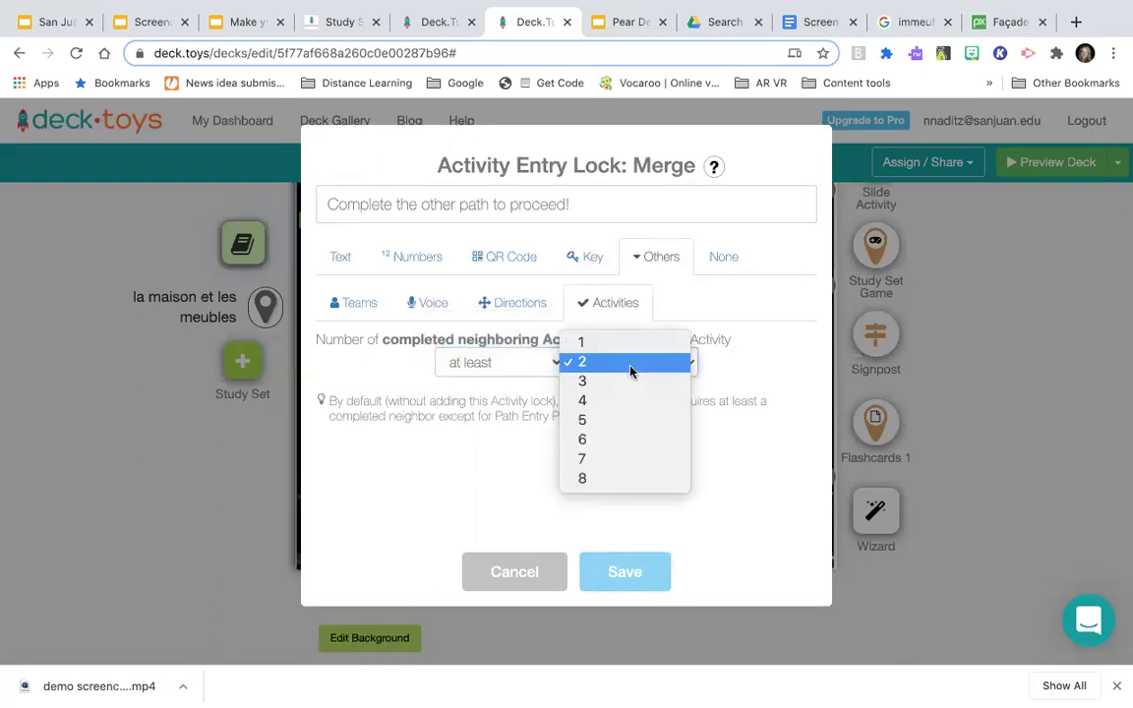
left_click(631, 366)
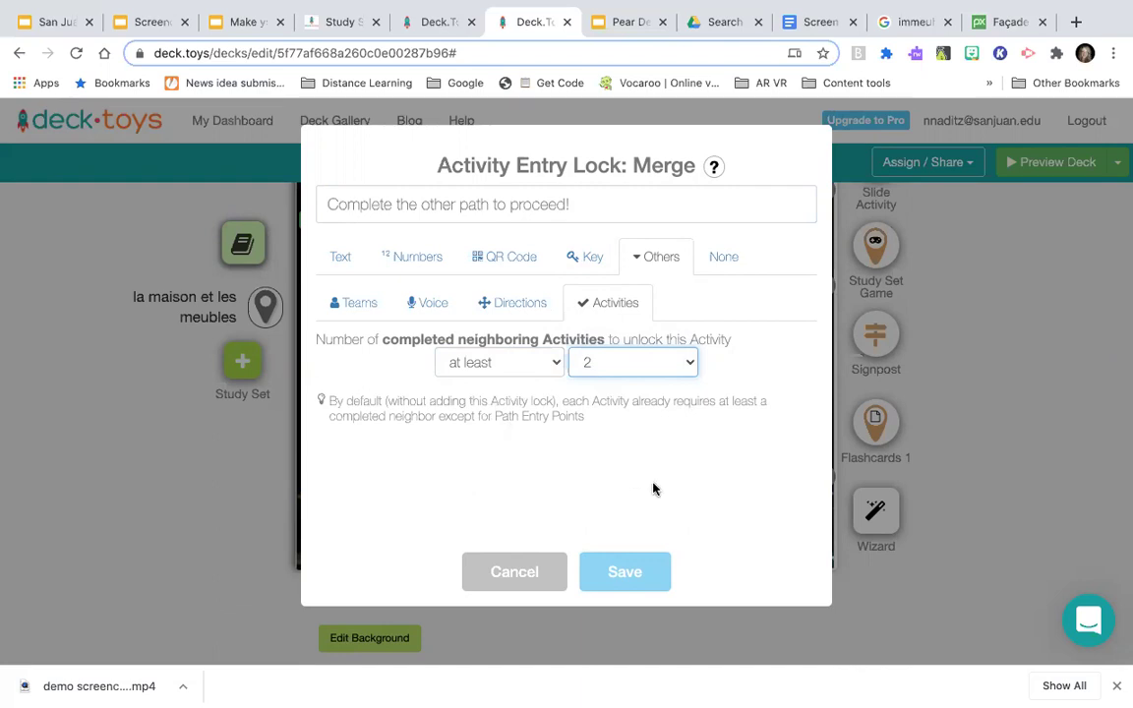
left_click(615, 578)
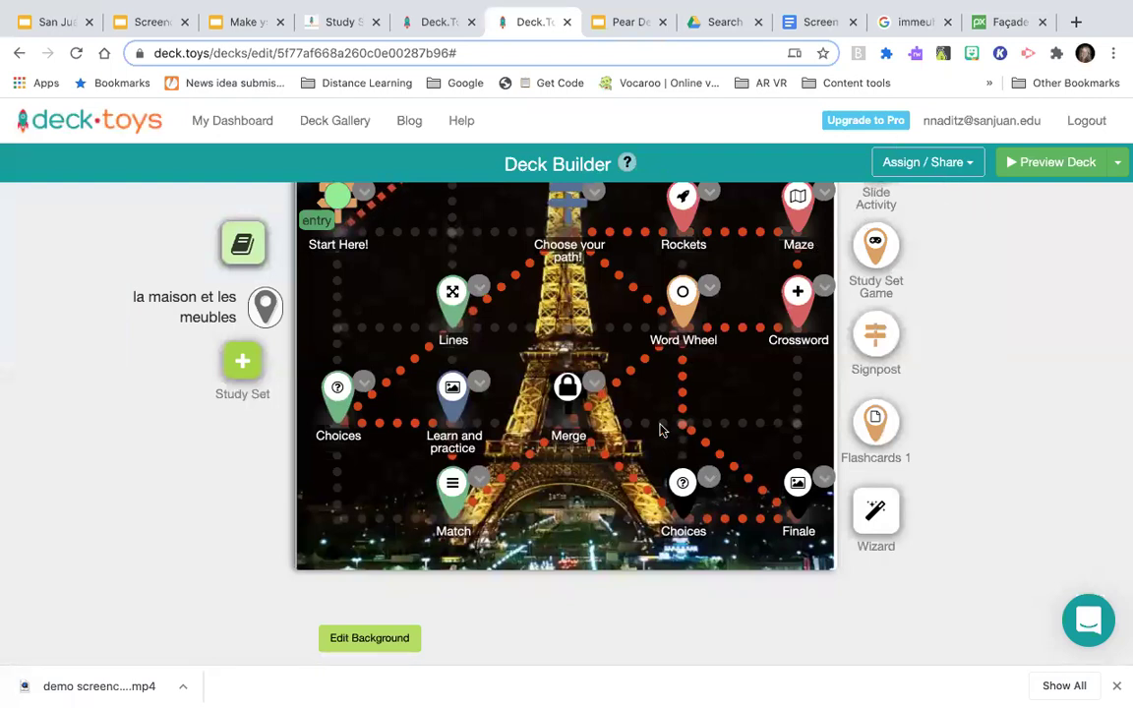
scroll(661, 430, "up", 3)
scroll(661, 430, "down", 2)
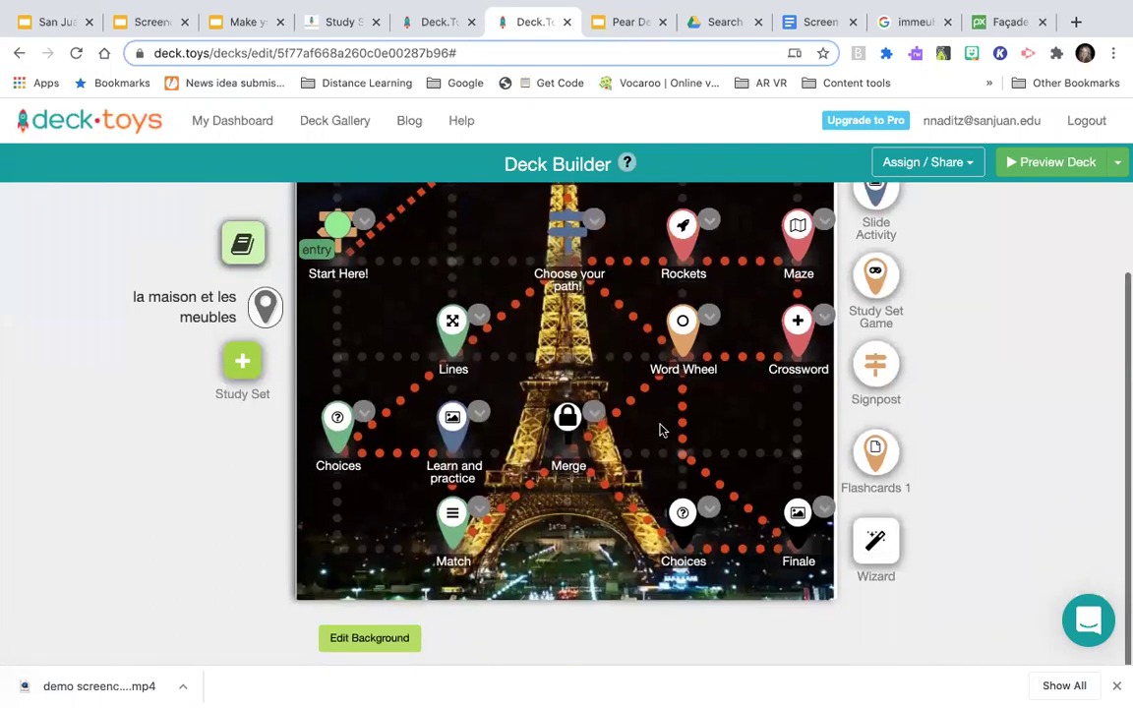
scroll(662, 430, "up", 2)
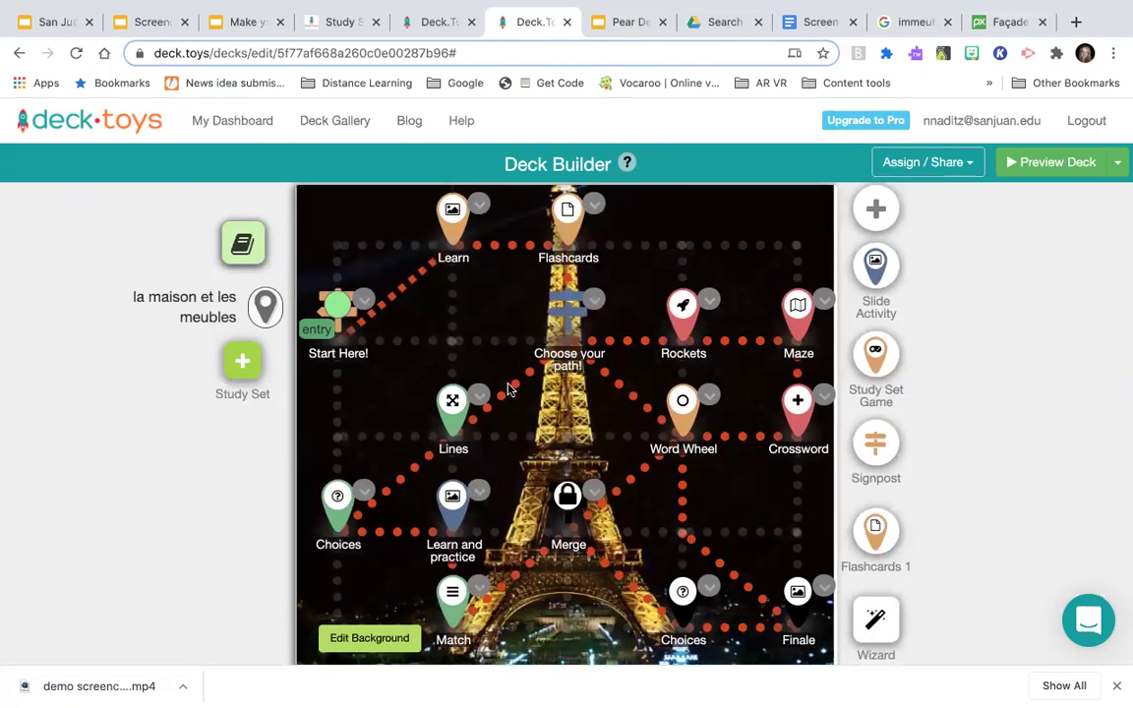
scroll(510, 380, "up", 1)
scroll(510, 381, "up", 1)
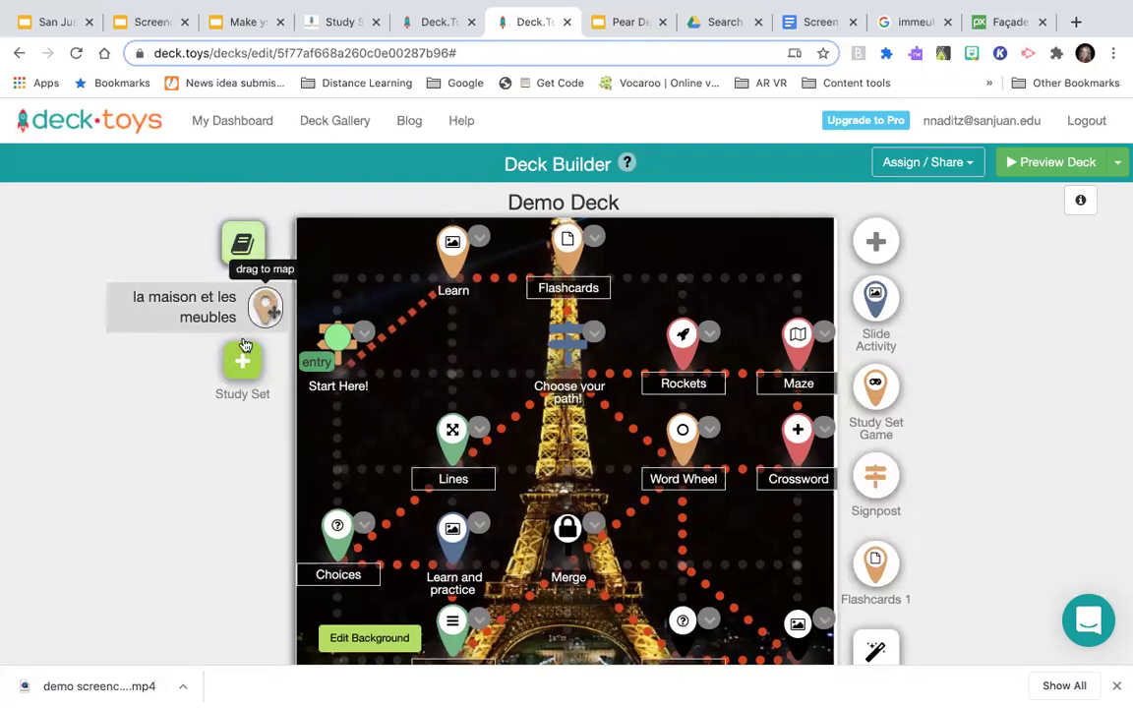
- Review the terms, definitions, images and blank new-term row of the "la maison et les meubles" study set, then close it
left_click(195, 298)
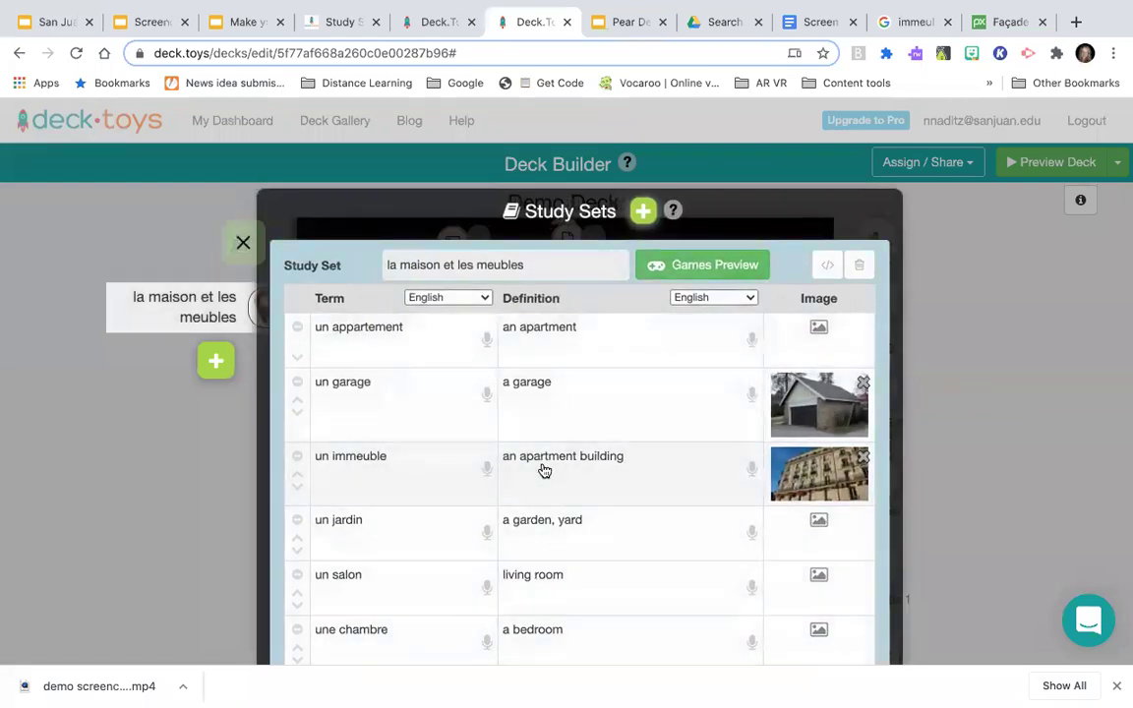
scroll(544, 472, "down", 3)
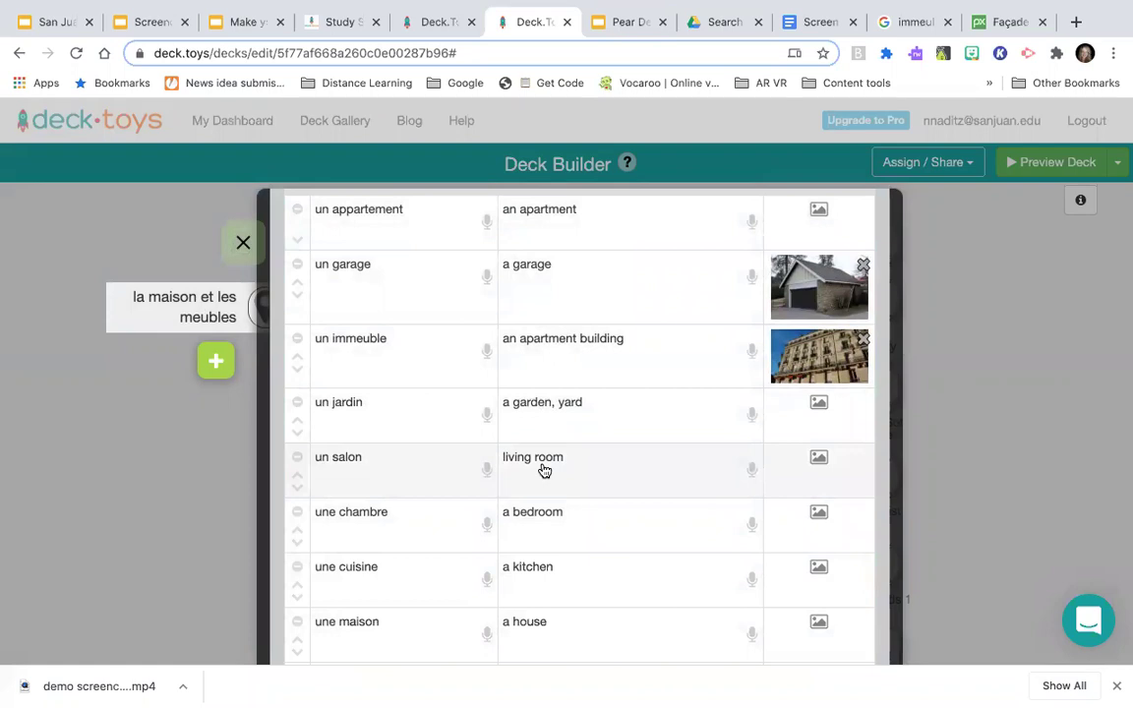
scroll(544, 472, "up", 3)
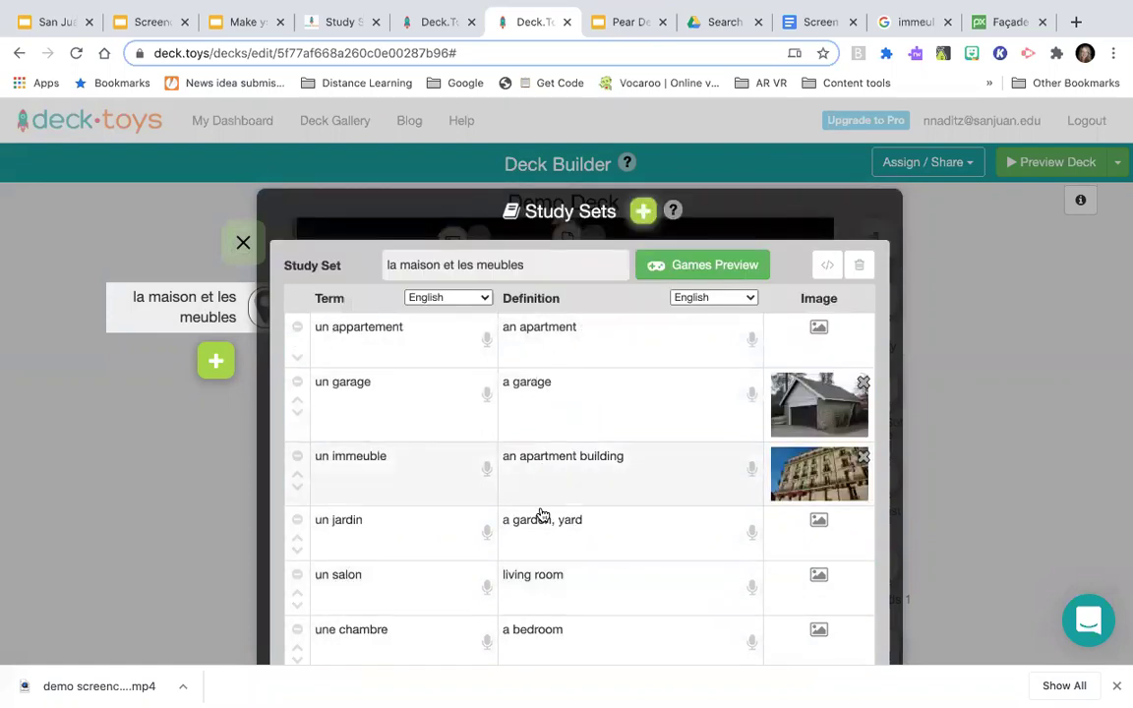
scroll(540, 516, "down", 15)
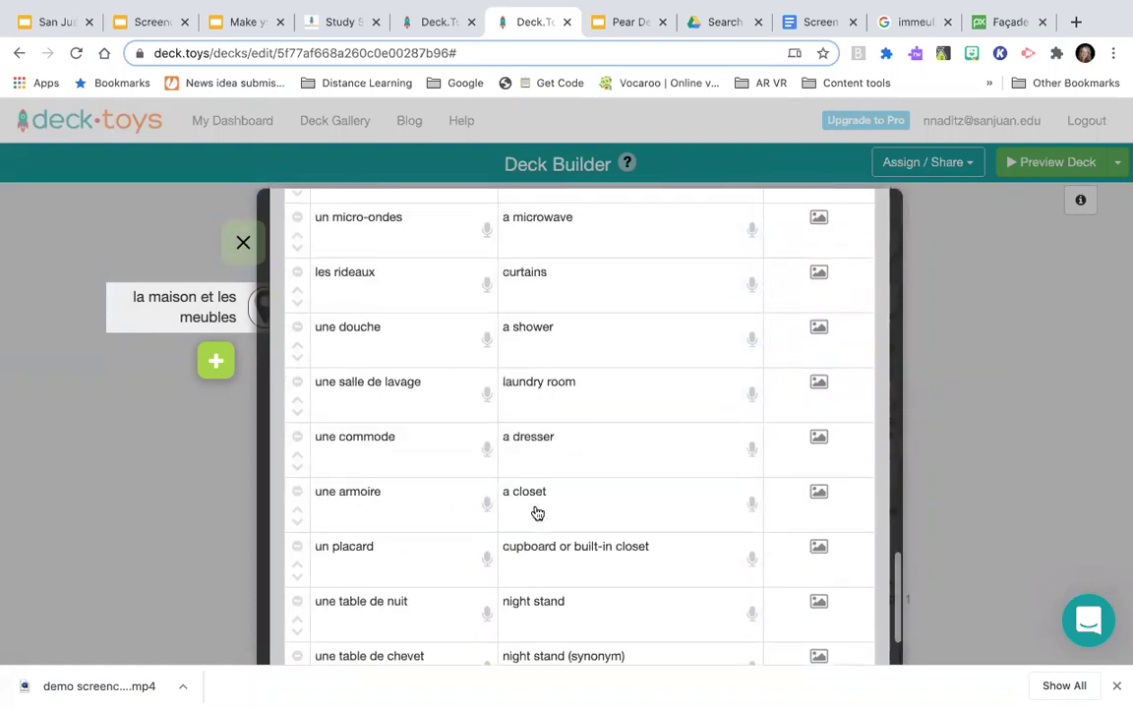
scroll(538, 514, "down", 10)
left_click(412, 553)
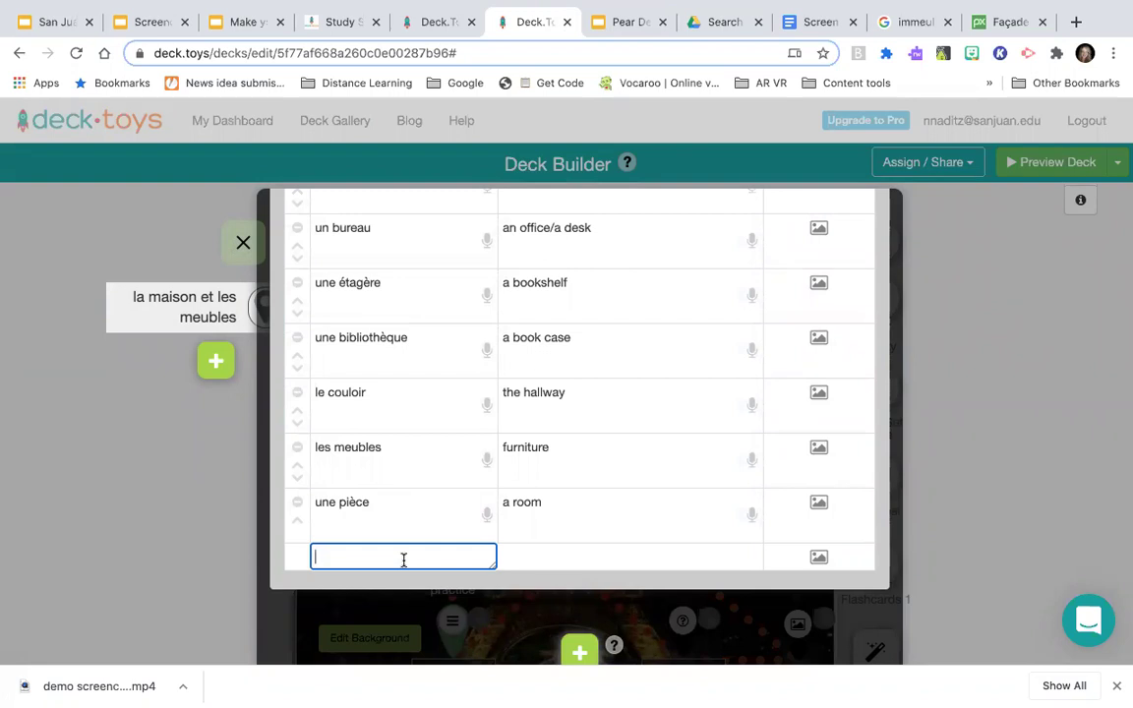
left_click(557, 566)
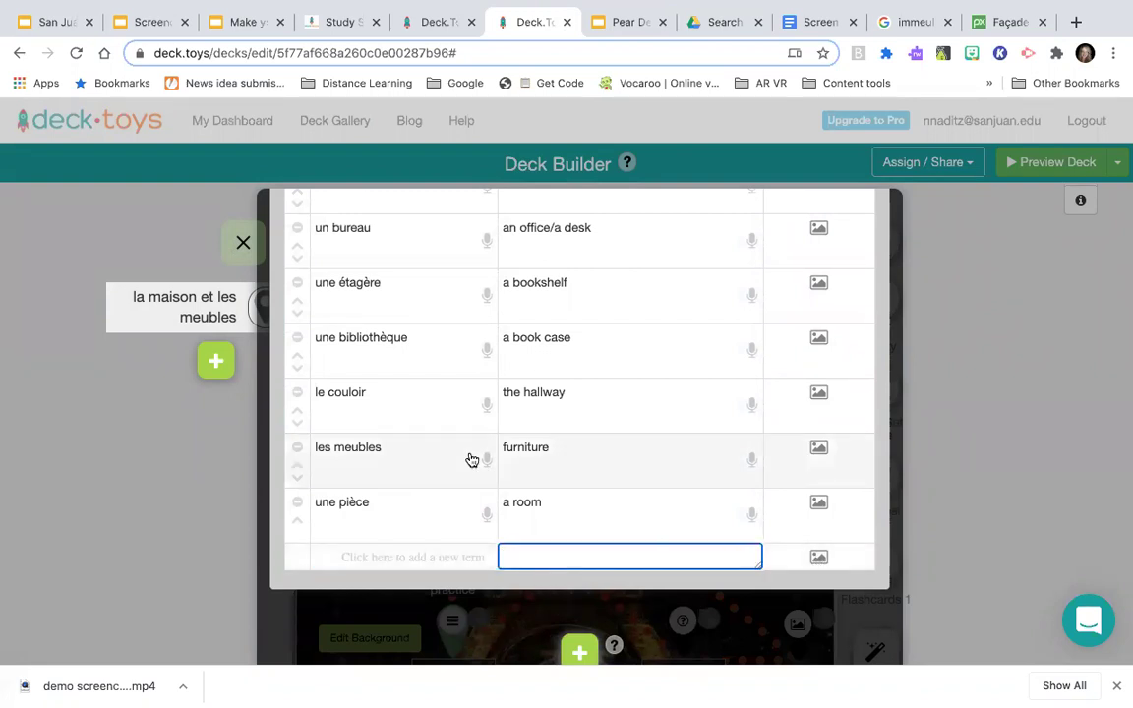
scroll(469, 460, "up", 5)
scroll(471, 459, "up", 10)
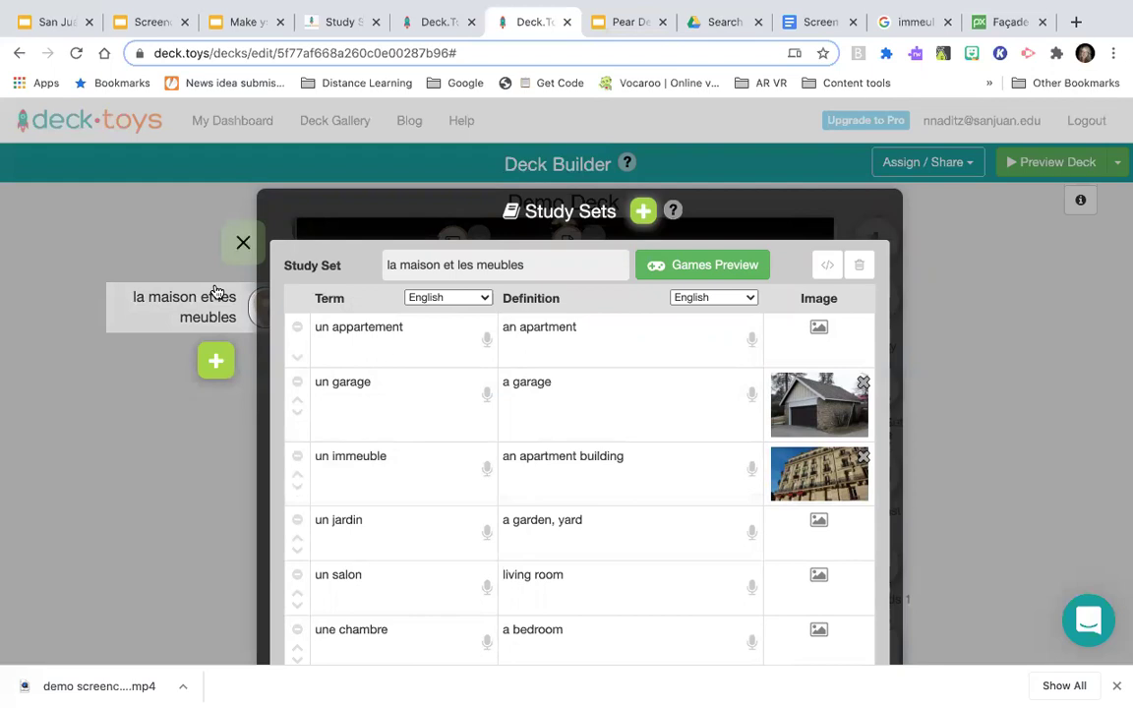
left_click(241, 244)
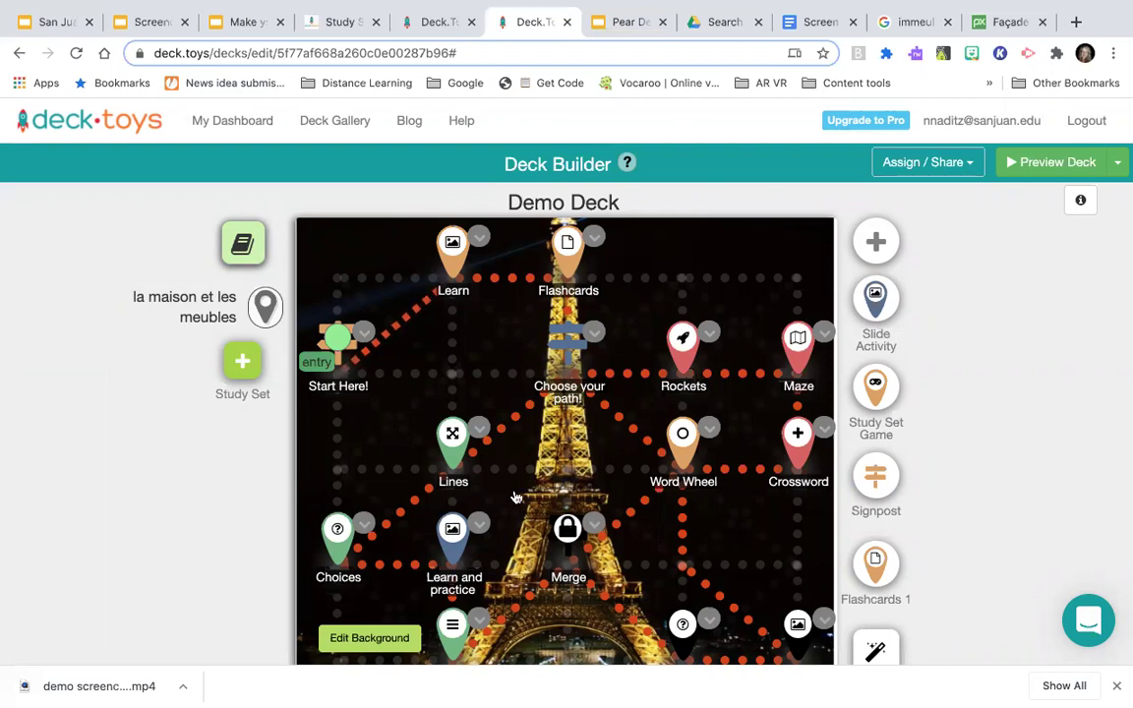
- Delete the Lines activity from the deck map and confirm the deletion
left_click(479, 430)
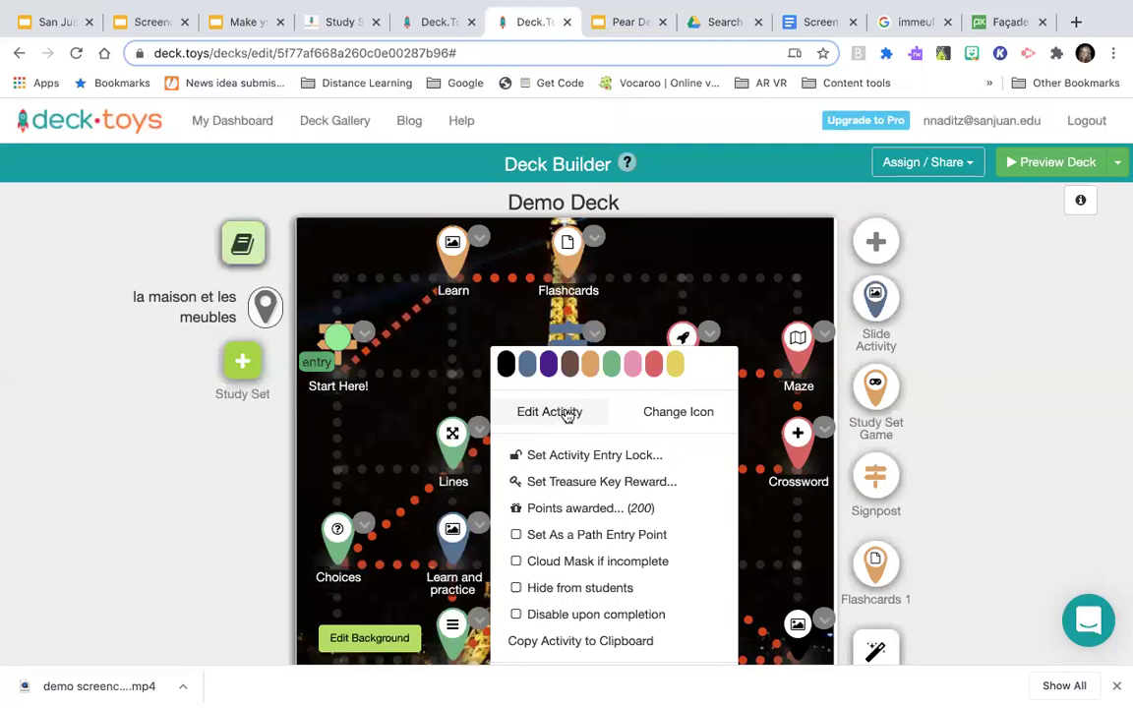
left_click(989, 374)
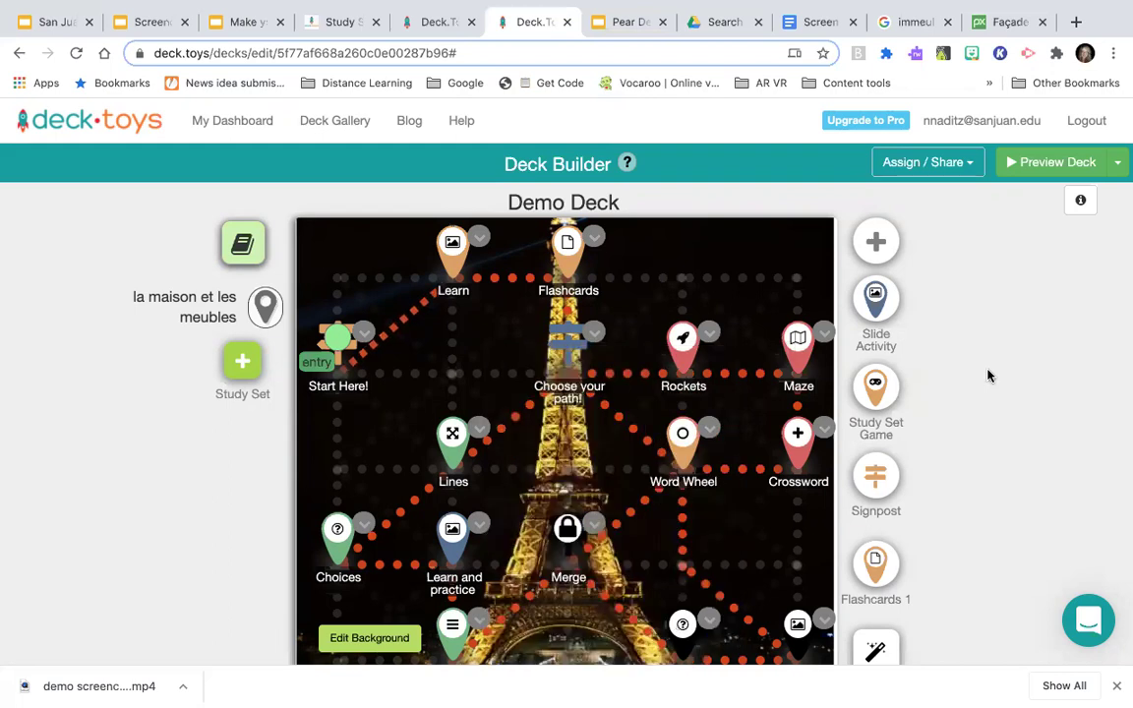
left_click(480, 431)
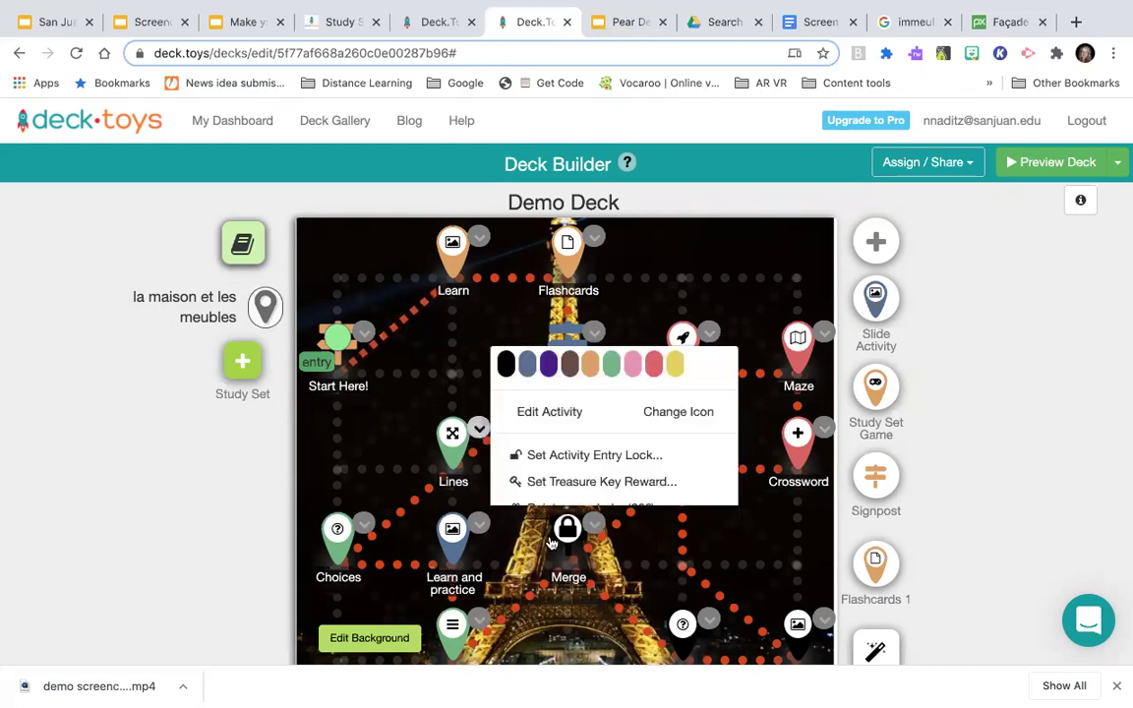
scroll(566, 570, "down", 3)
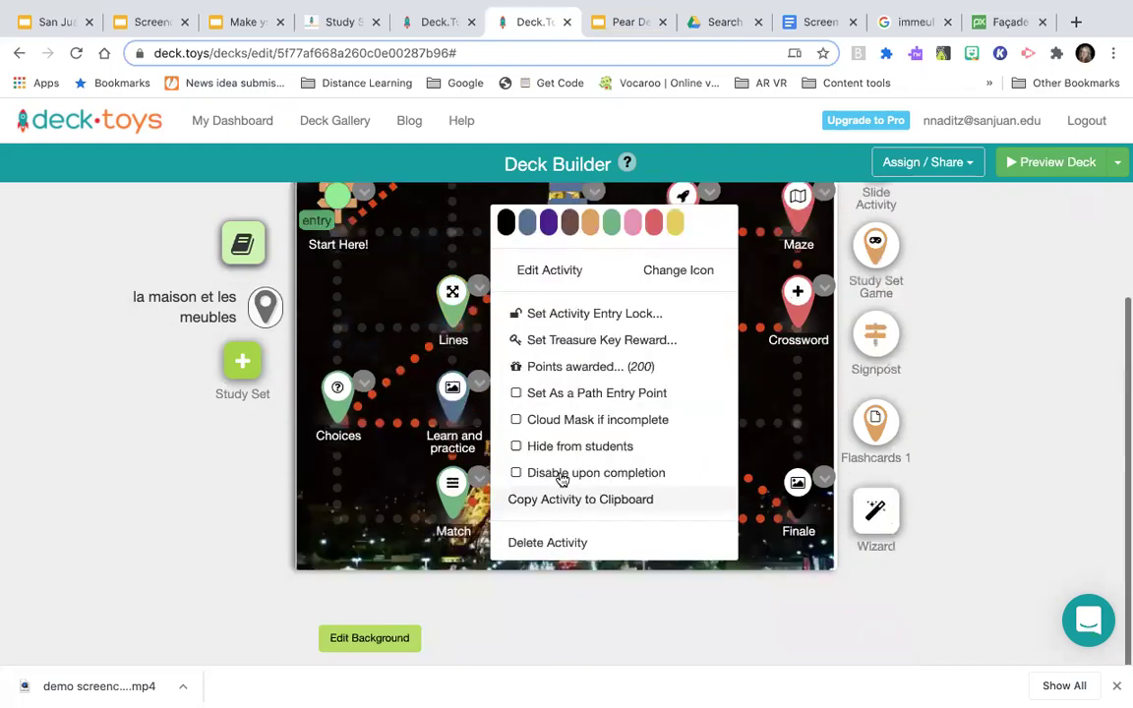
left_click(539, 541)
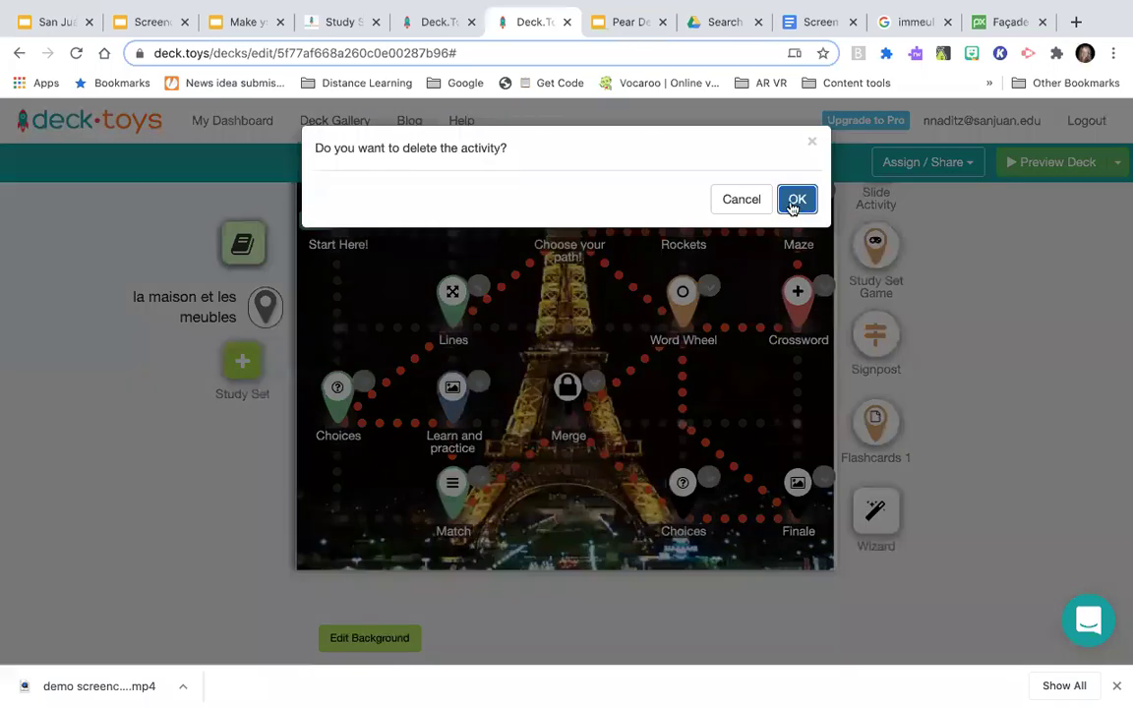
left_click(794, 197)
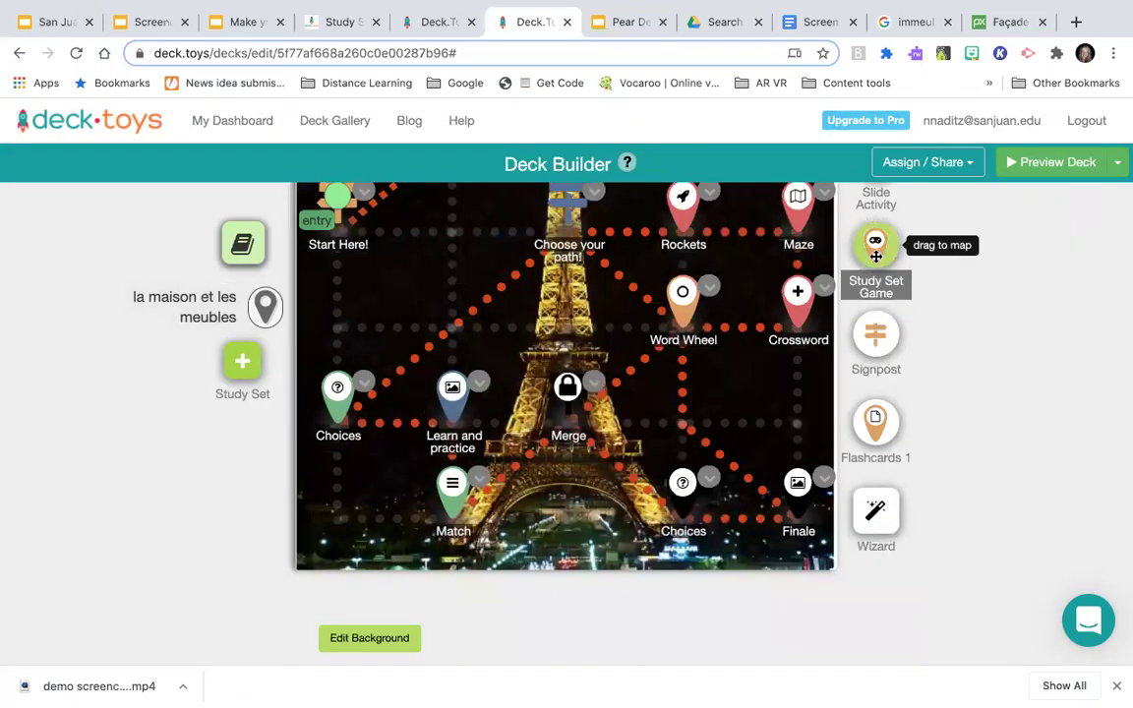
- Place a new study set game between Choose your path! and Choices and change its game type to Word Search
left_click_drag(492, 264, 452, 293)
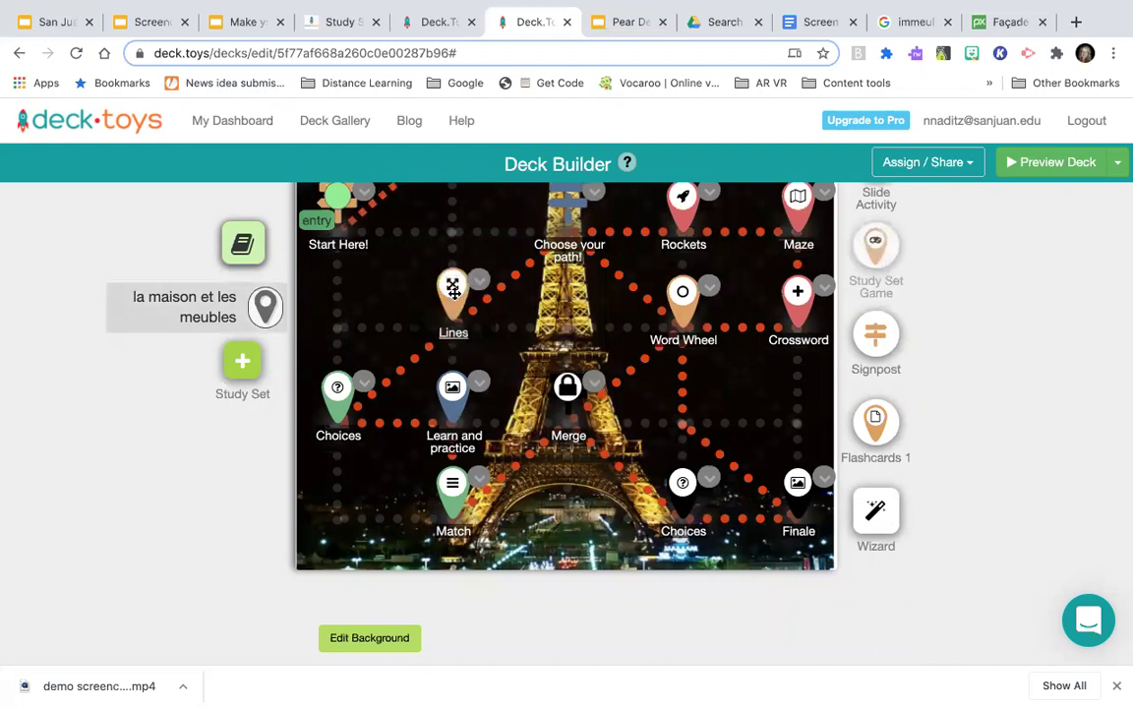
left_click(477, 288)
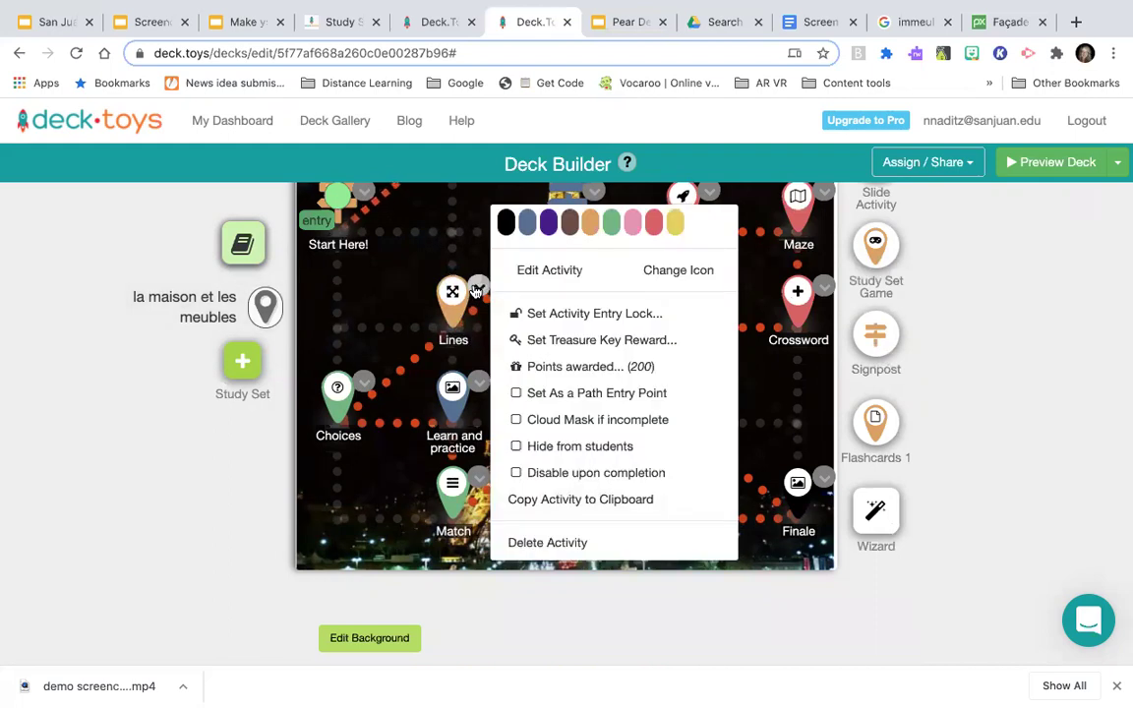
left_click(566, 271)
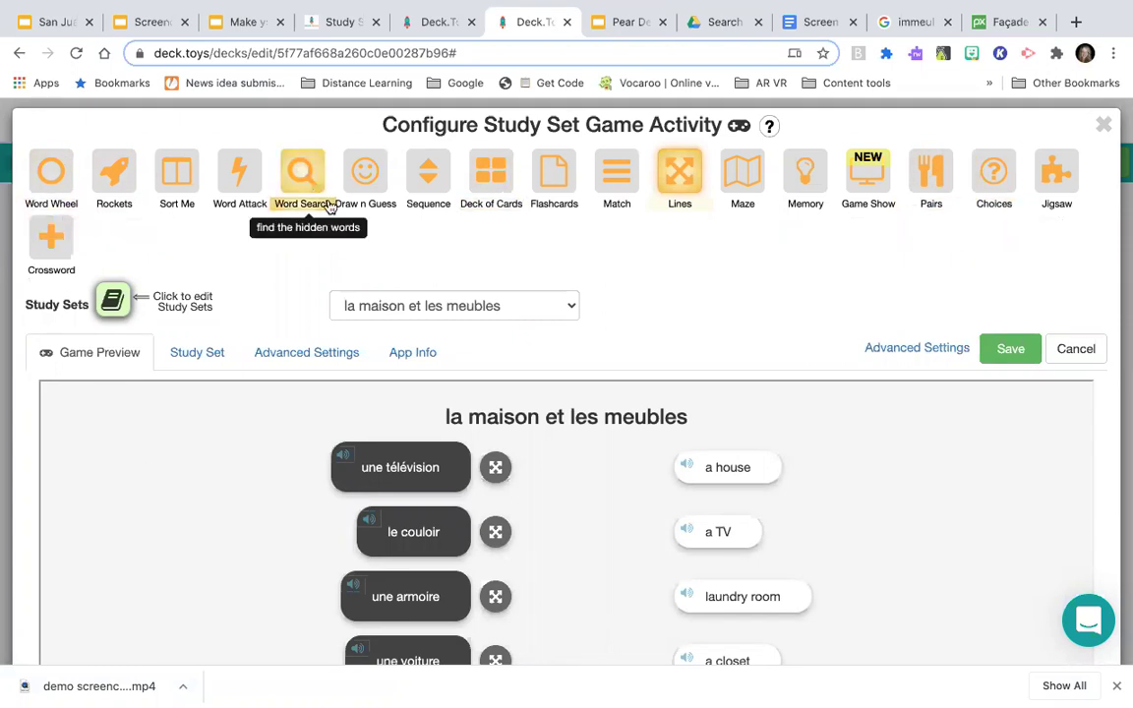
left_click(305, 172)
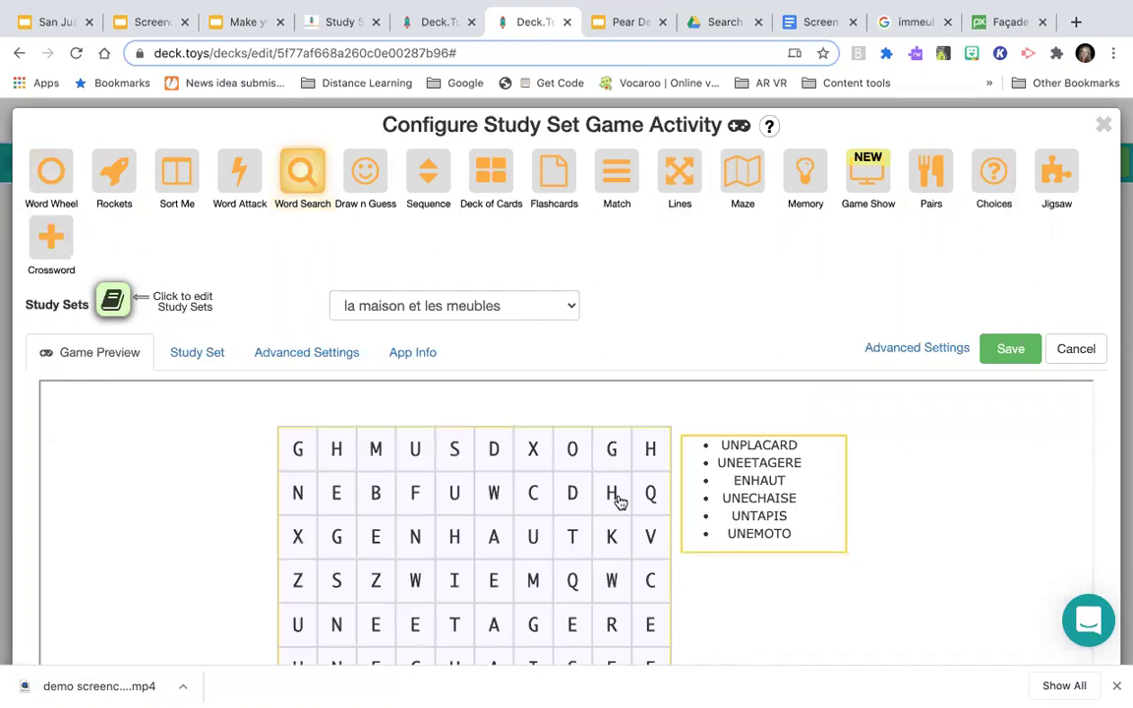
scroll(619, 502, "down", 1)
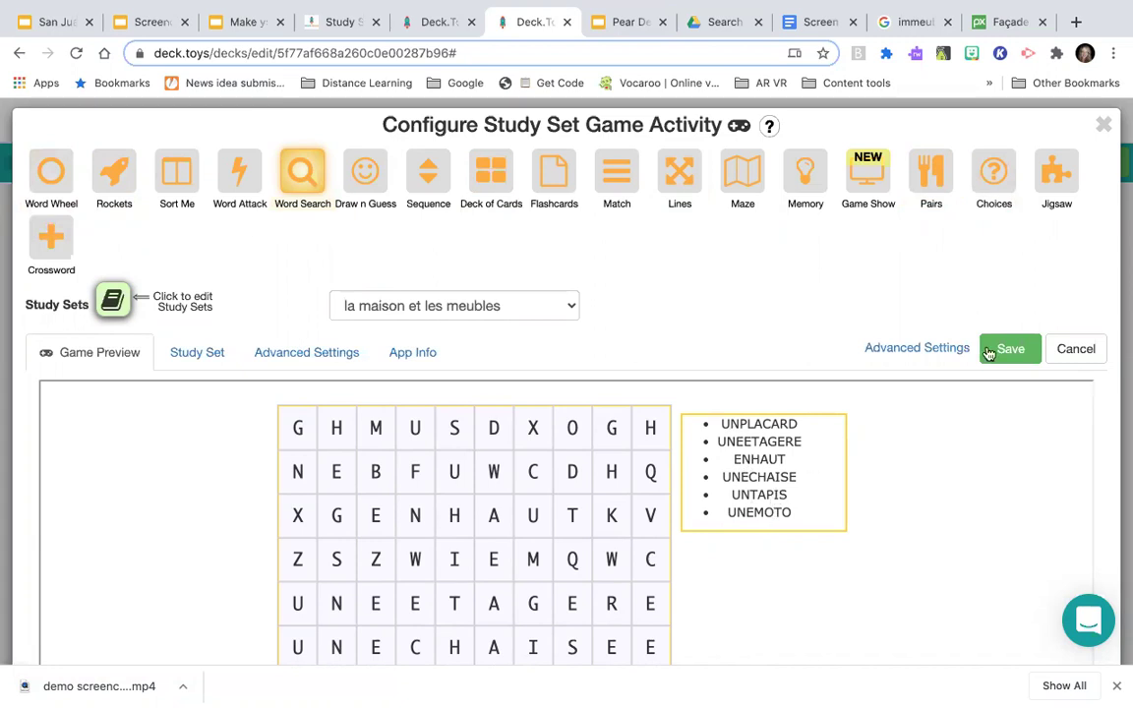
- Set the Word Search start message to "find the words. Note, there are no spaces." and save the activity
left_click(253, 350)
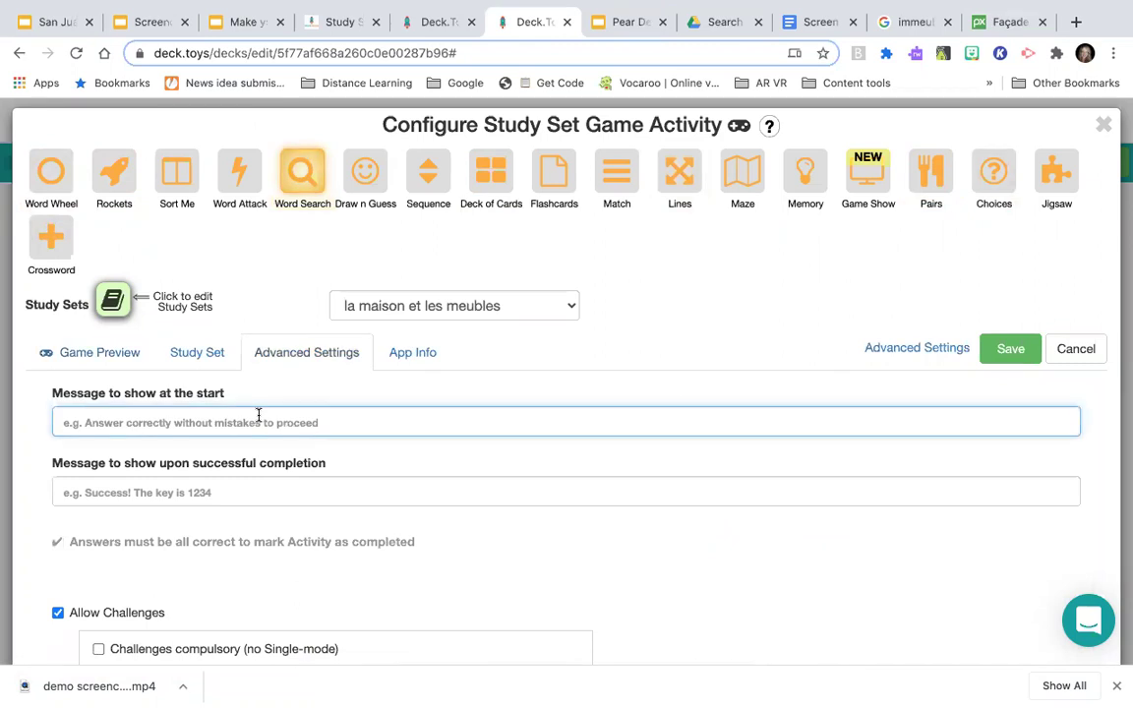
type("find the words. Note, there are no spaces.")
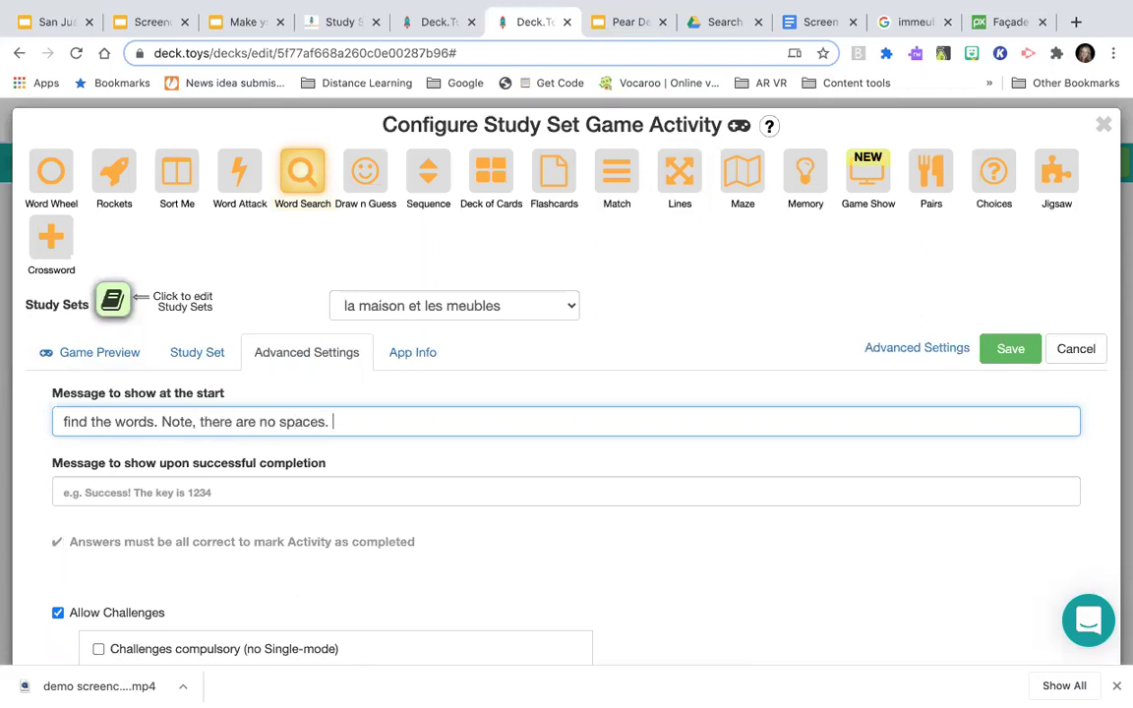
left_click(996, 360)
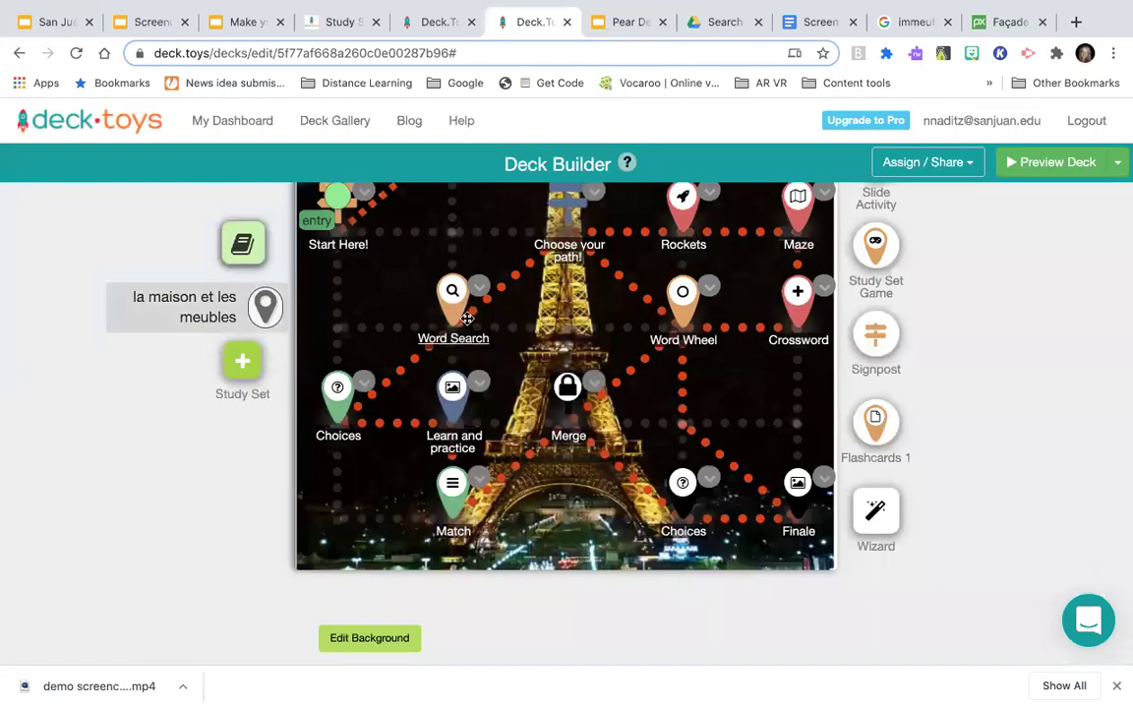
- Reopen the Word Search activity for editing, check its start message in the game preview and dismiss the message
left_click(480, 287)
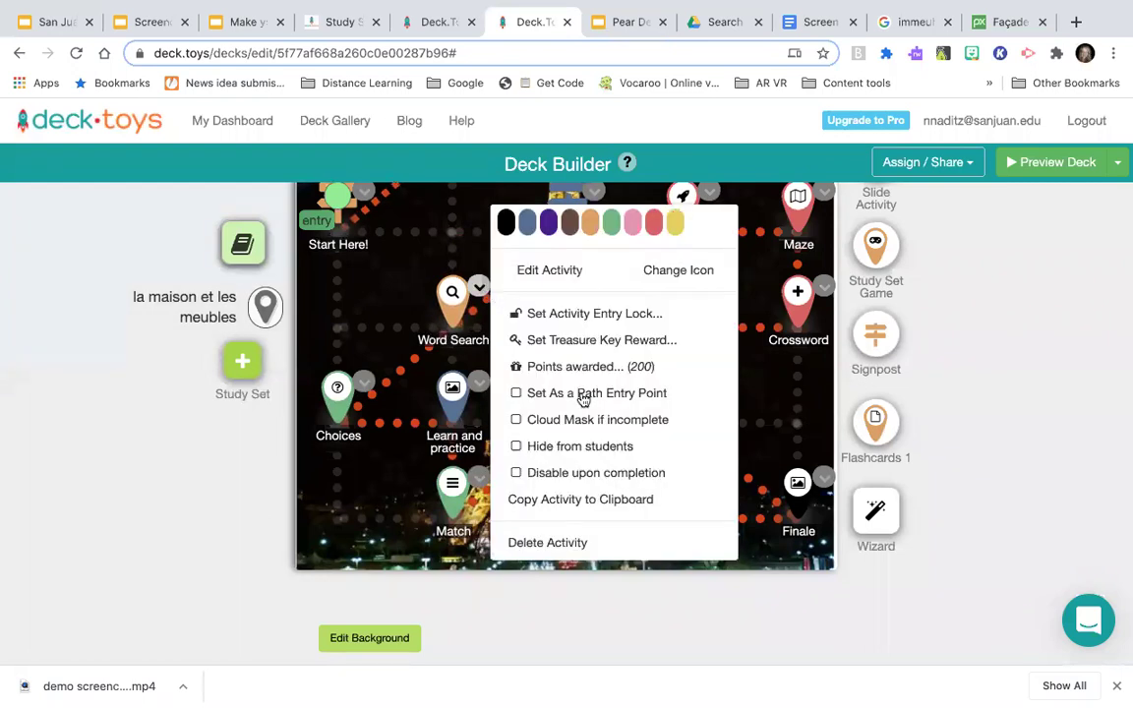
left_click(551, 271)
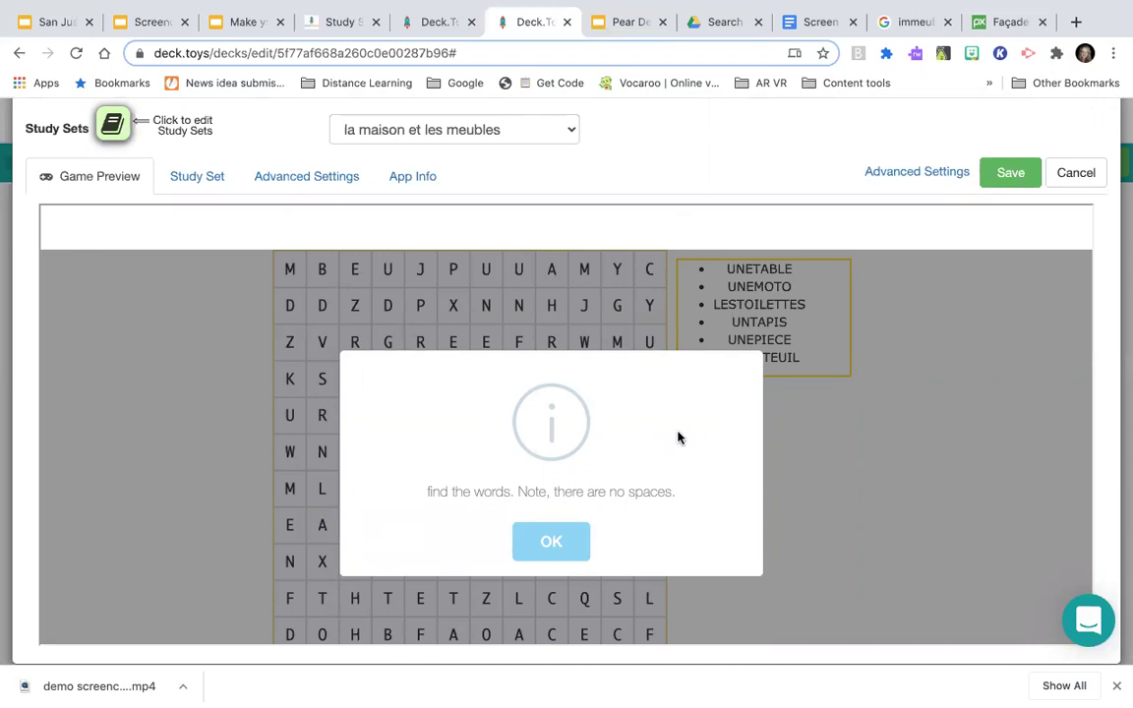
left_click(551, 542)
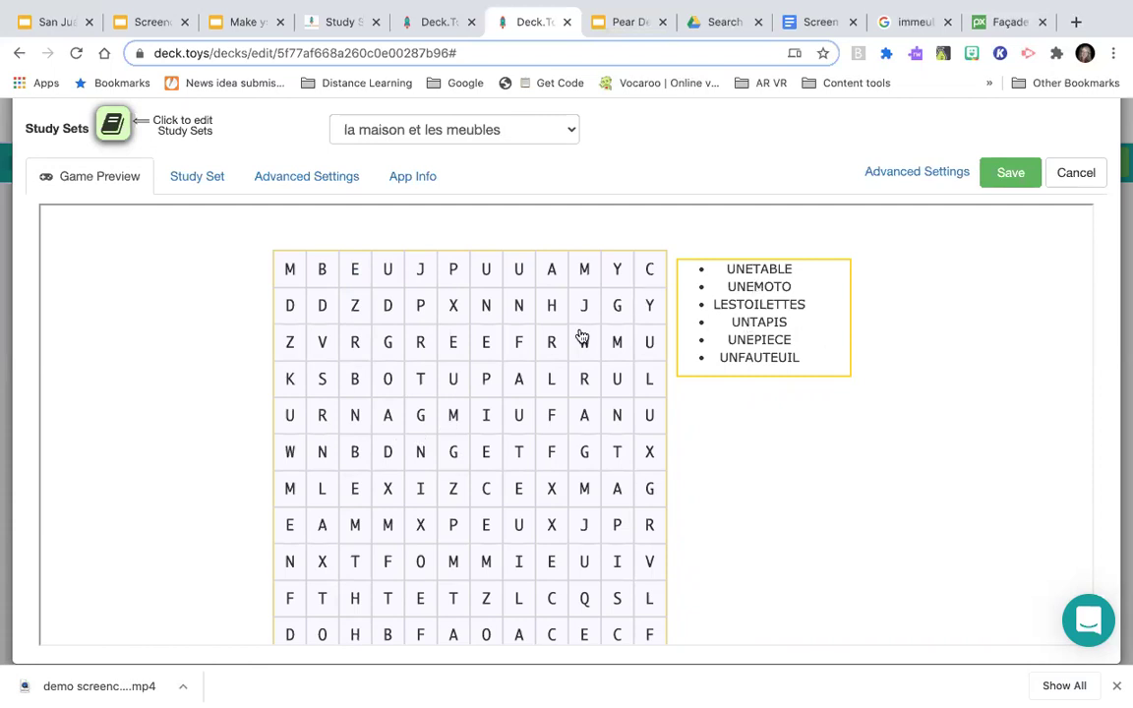
- Mark UNEPIECE, LESTOILETTES and UNFAUTEUIL in the Word Search game preview, then save the activity
left_click_drag(486, 269, 488, 532)
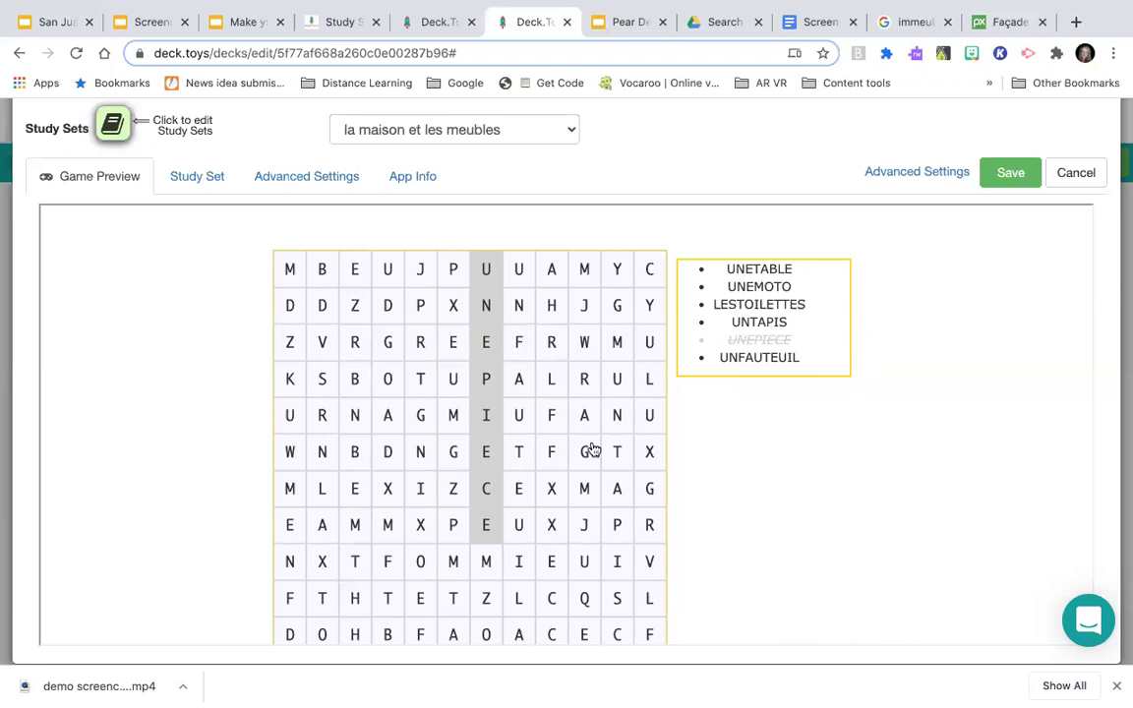
scroll(590, 445, "down", 1)
scroll(591, 448, "down", 2)
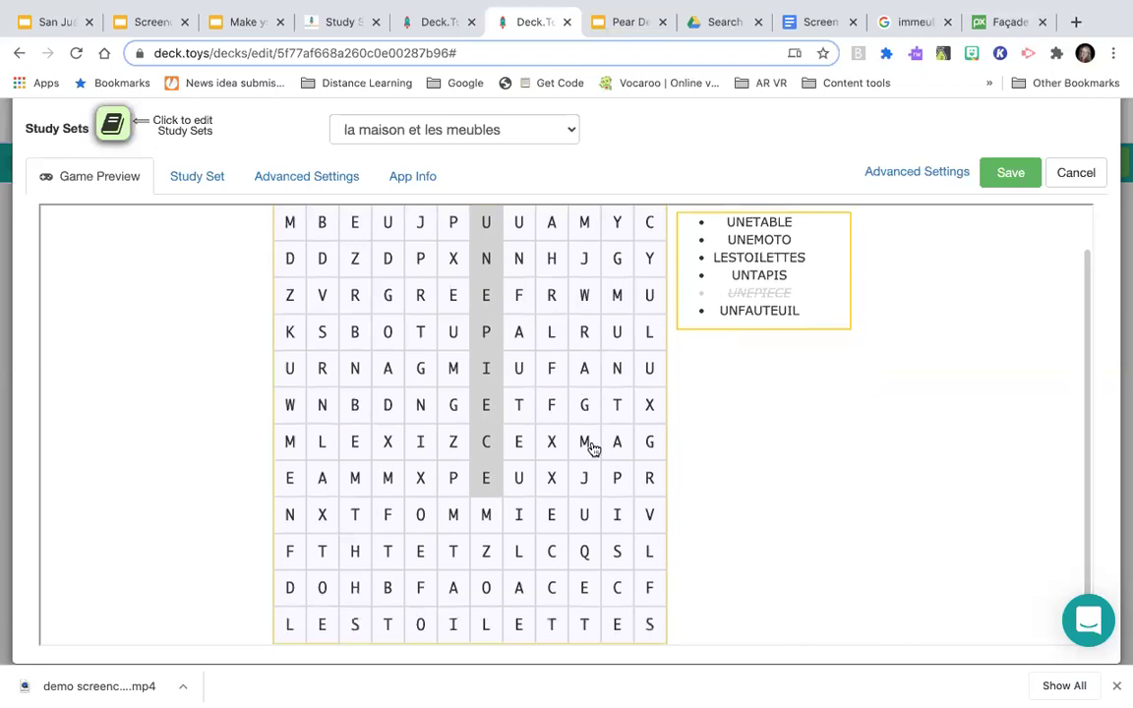
left_click(283, 625)
left_click(649, 624)
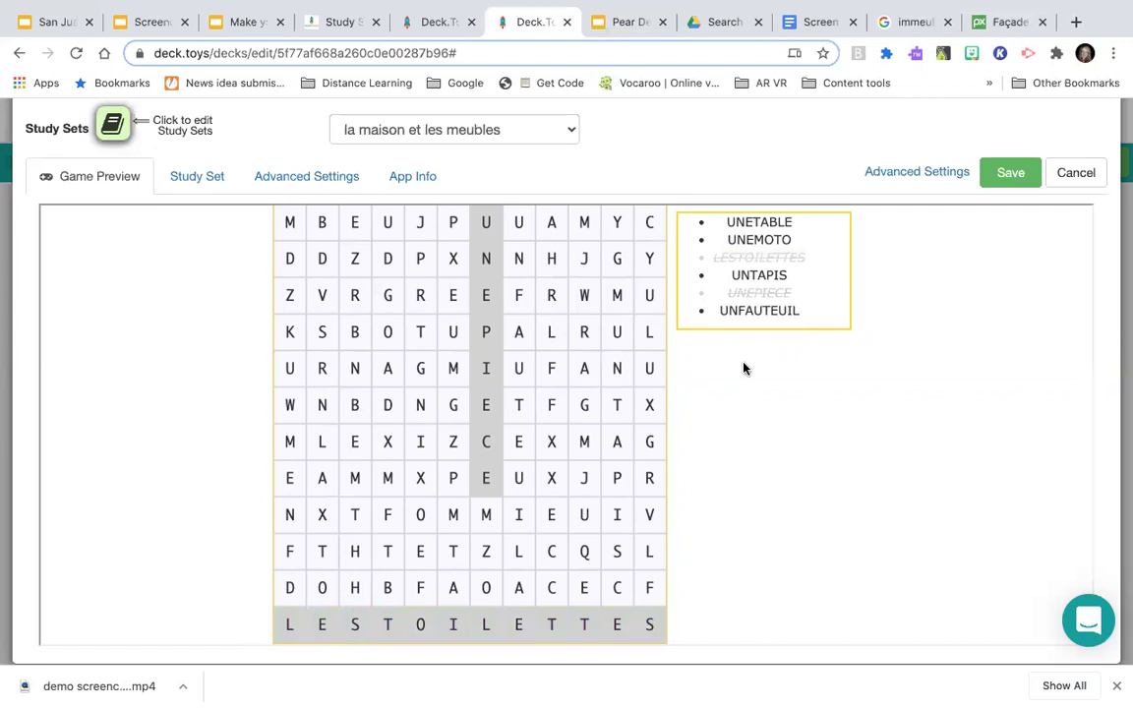
left_click_drag(518, 223, 522, 553)
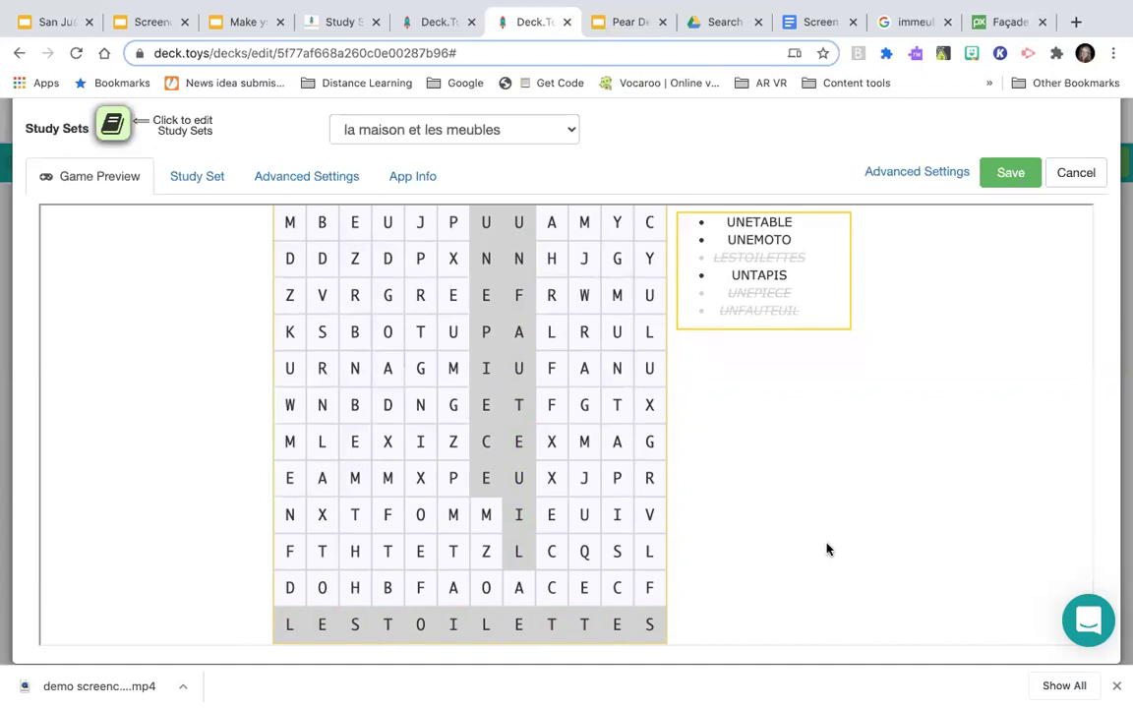
left_click(1010, 174)
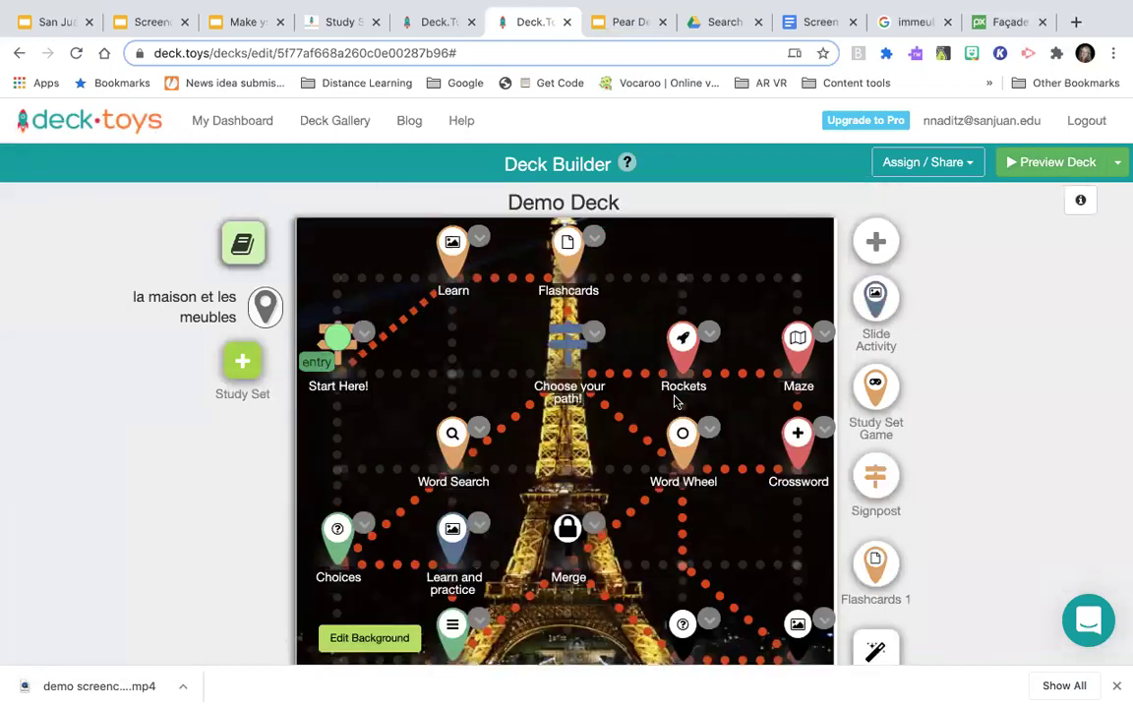
- Review the activity types available for adding to the deck, then look over the whole deck map
left_click(870, 251)
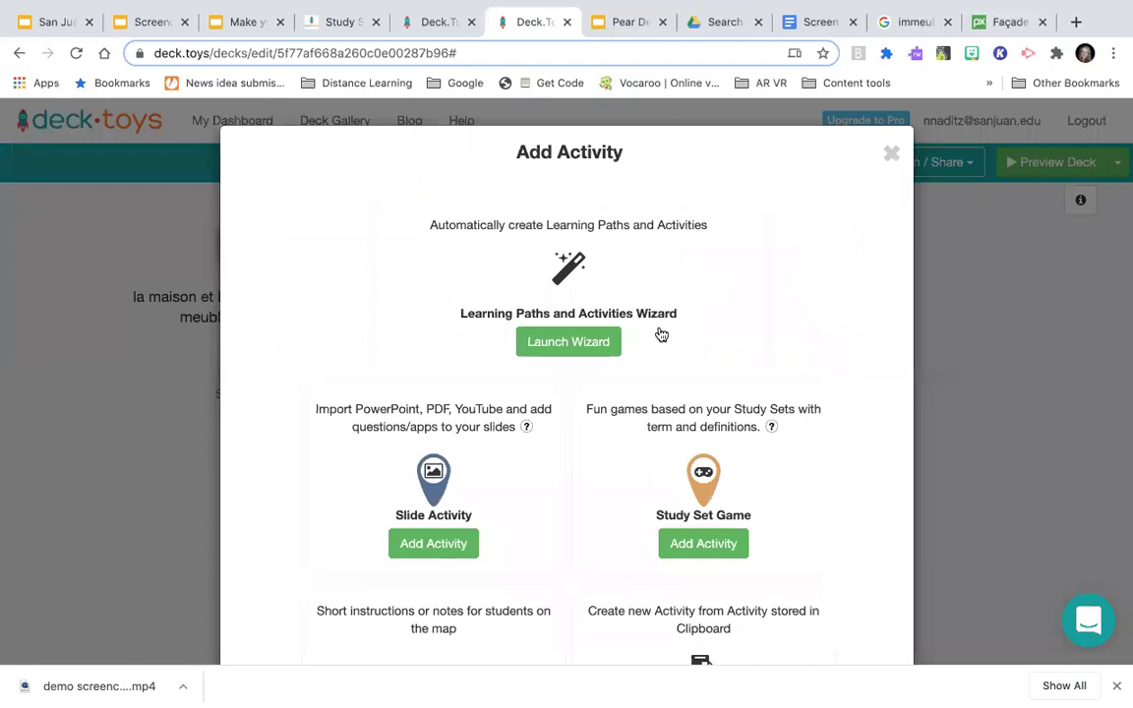
scroll(661, 335, "down", 1)
scroll(661, 334, "down", 2)
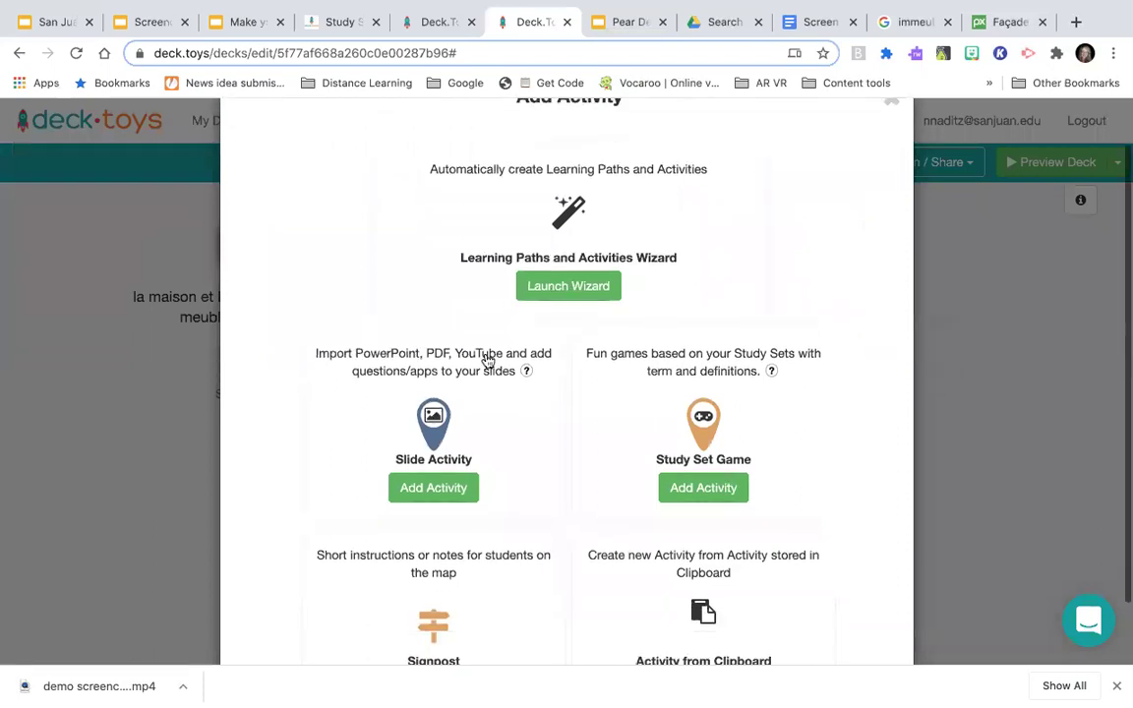
scroll(391, 335, "down", 3)
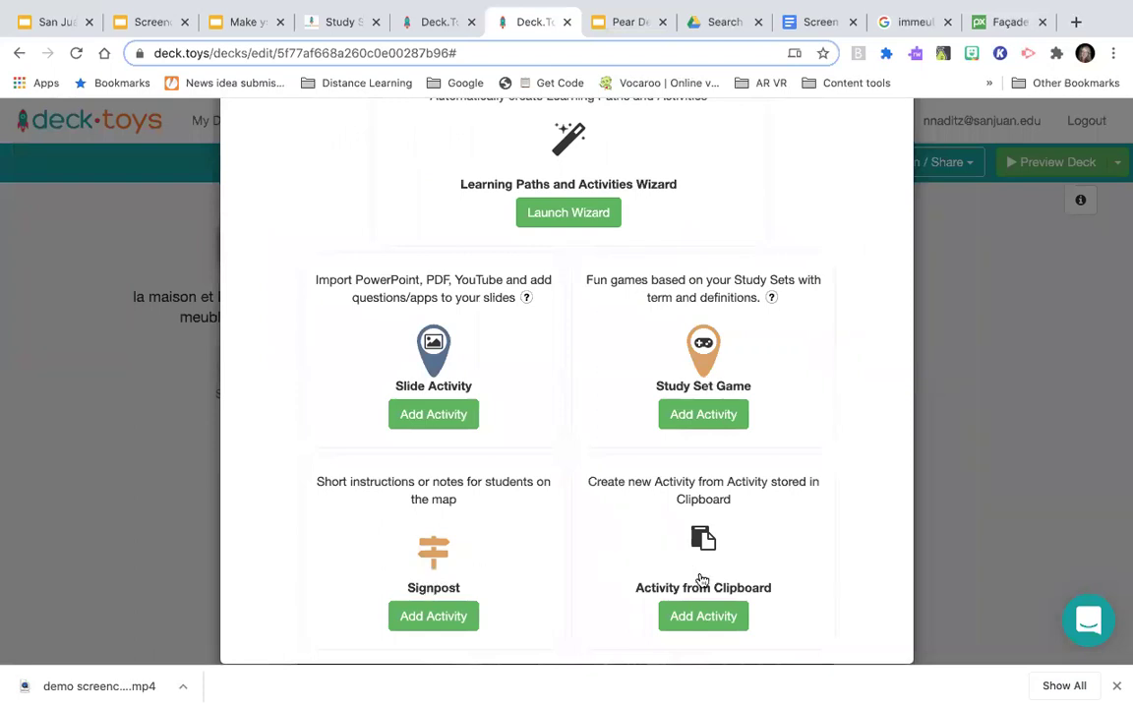
scroll(701, 580, "up", 5)
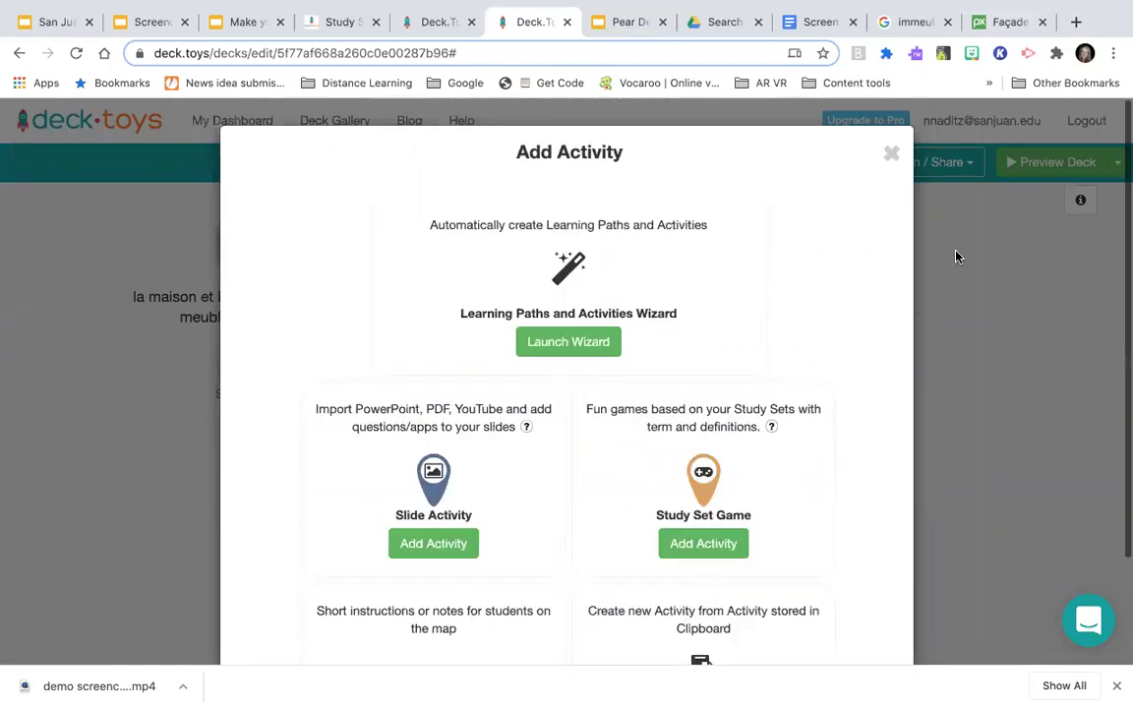
left_click(891, 153)
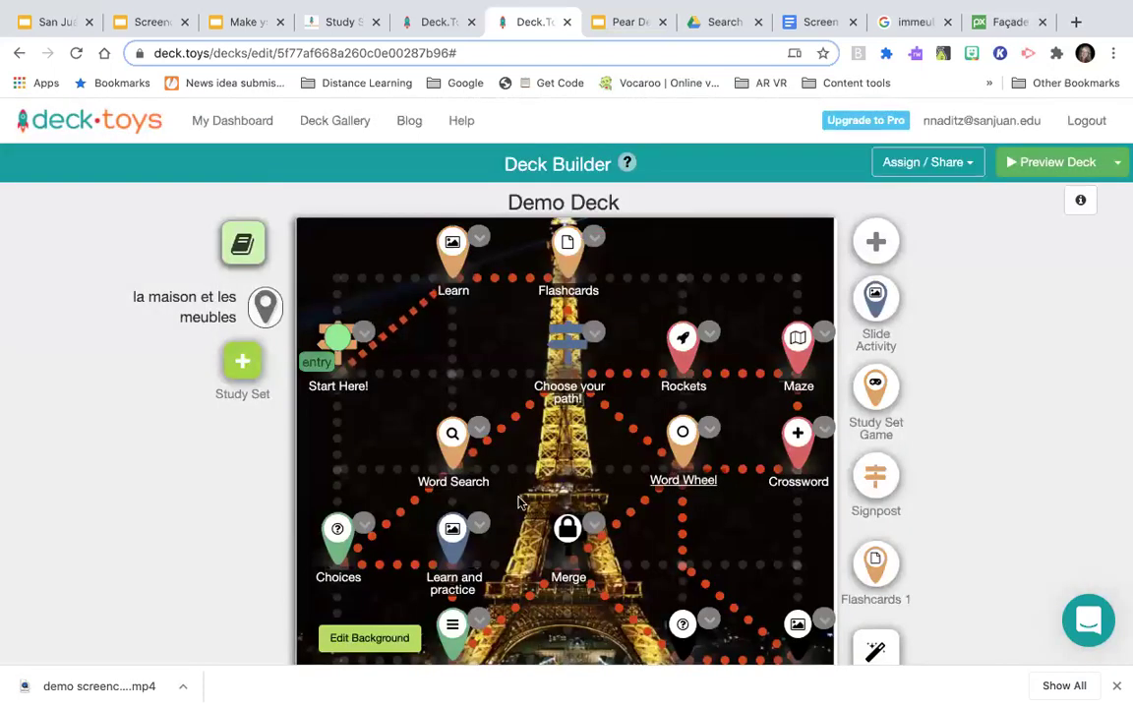
scroll(522, 502, "down", 2)
scroll(525, 502, "down", 1)
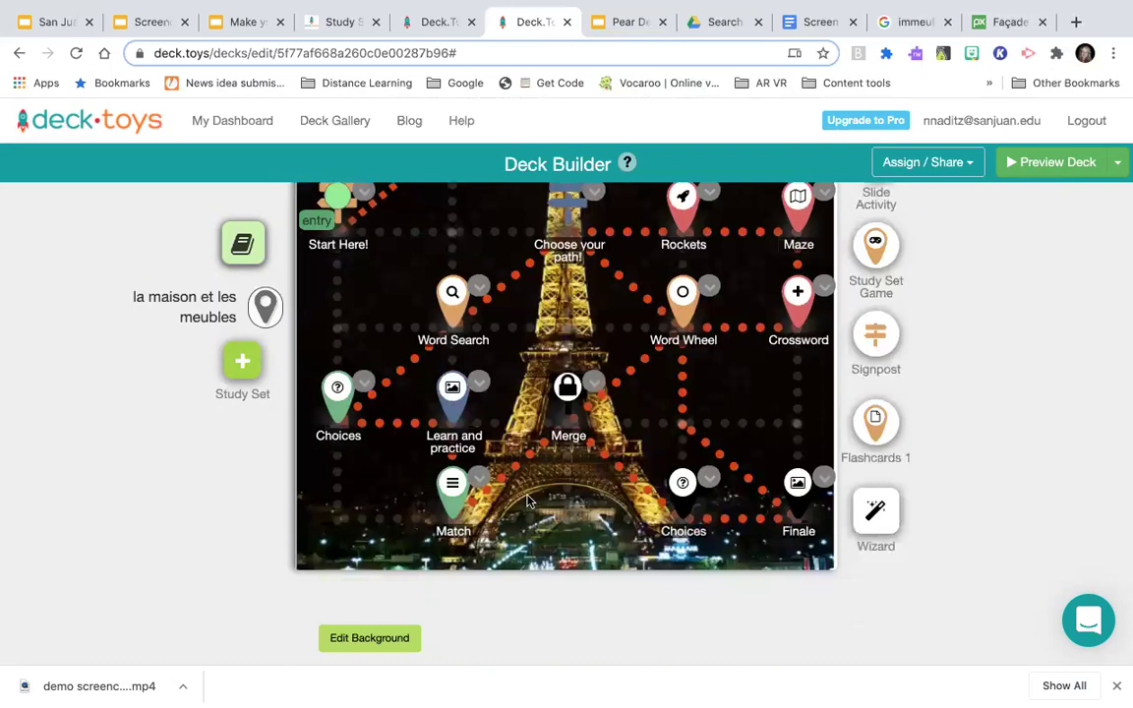
scroll(526, 502, "up", 1)
scroll(890, 335, "up", 1)
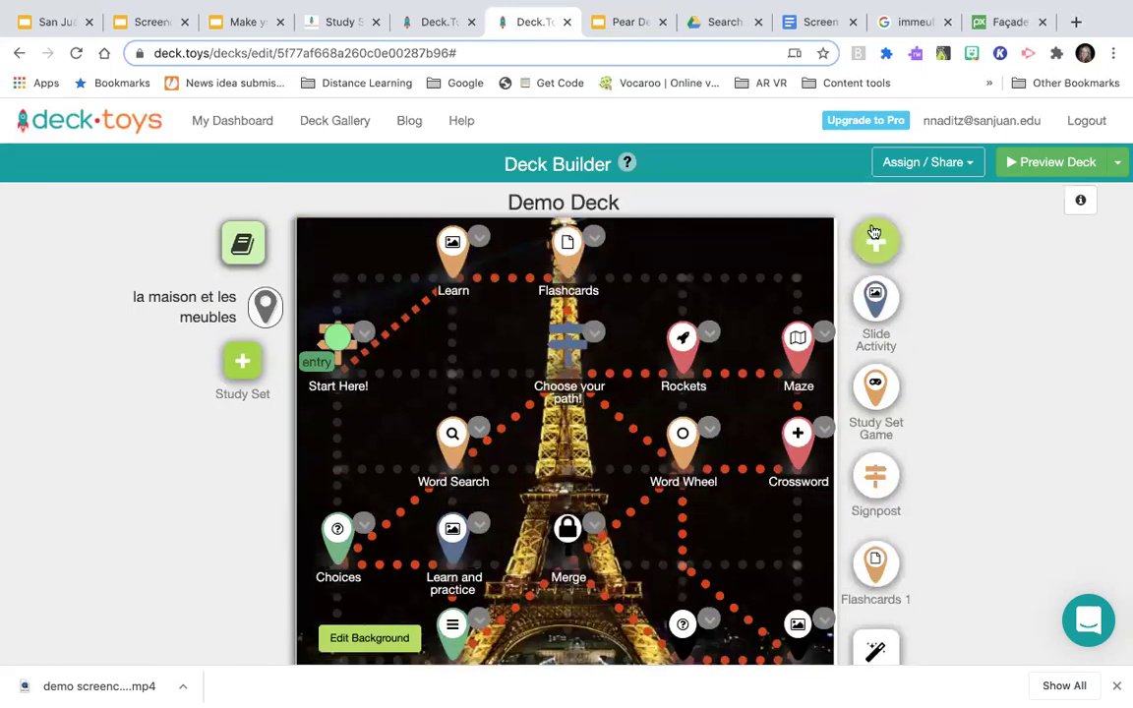
left_click(876, 292)
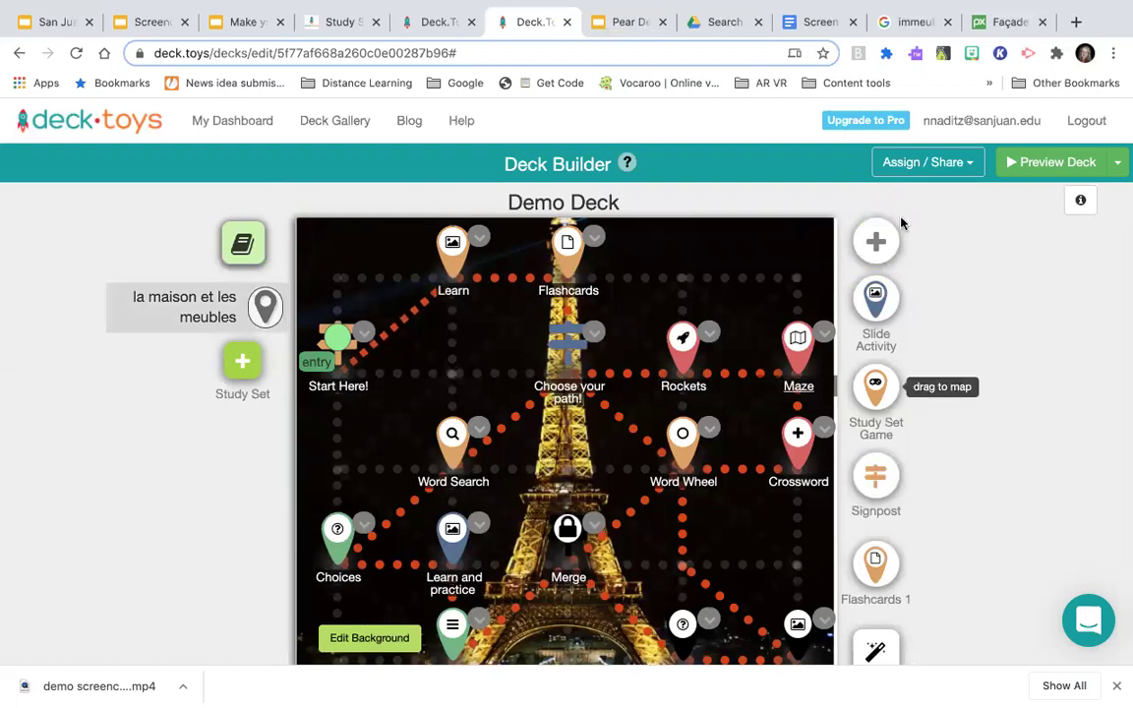
left_click(875, 240)
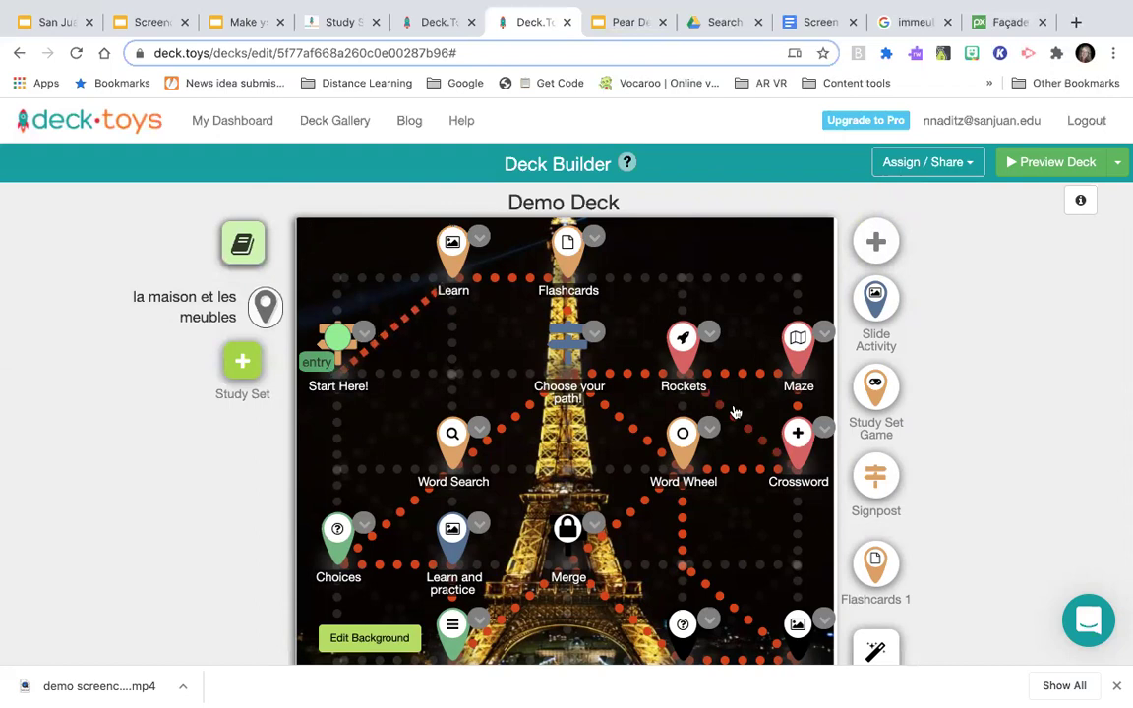
- Copy the Learn and practice activity to the clipboard
scroll(733, 411, "down", 1)
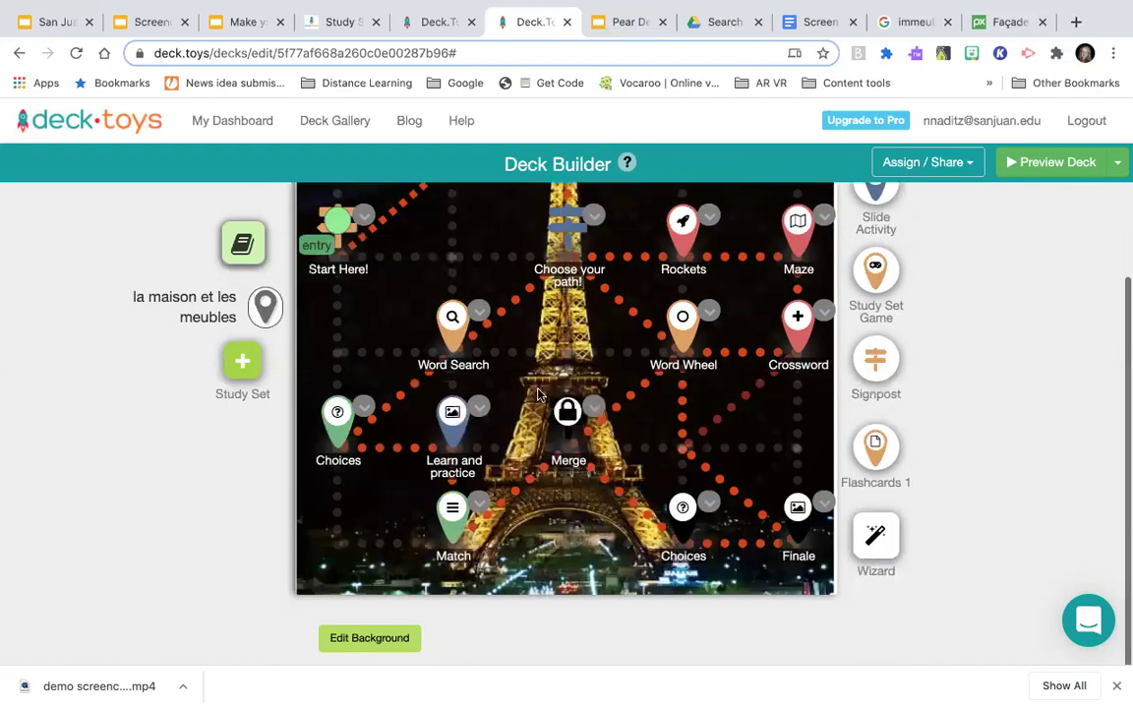
left_click(480, 410)
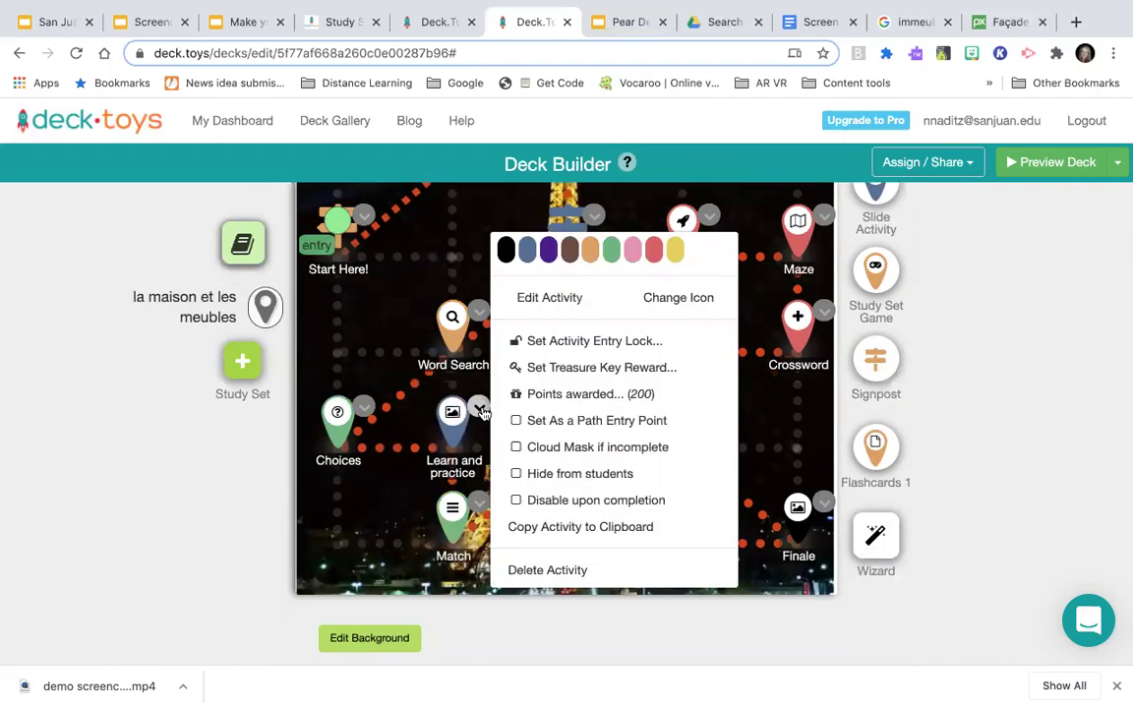
left_click(543, 528)
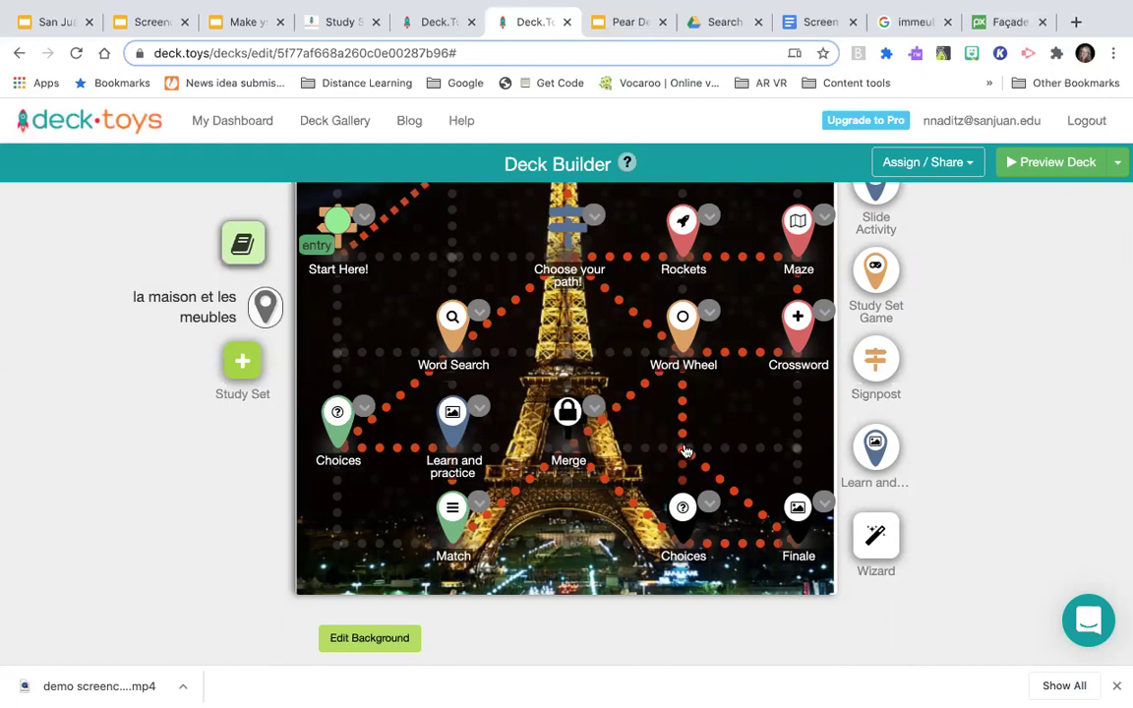
- Add the Learn and practice activity from the clipboard and place it on the path between Word Wheel and Choices
scroll(873, 253, "up", 2)
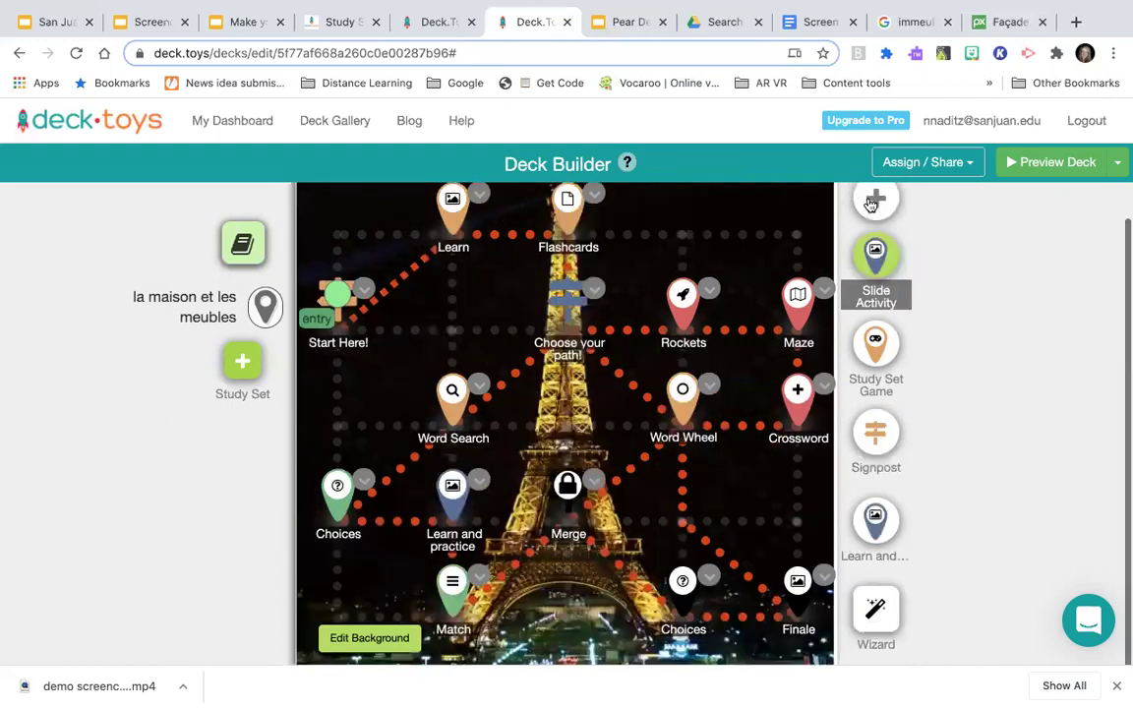
left_click(874, 200)
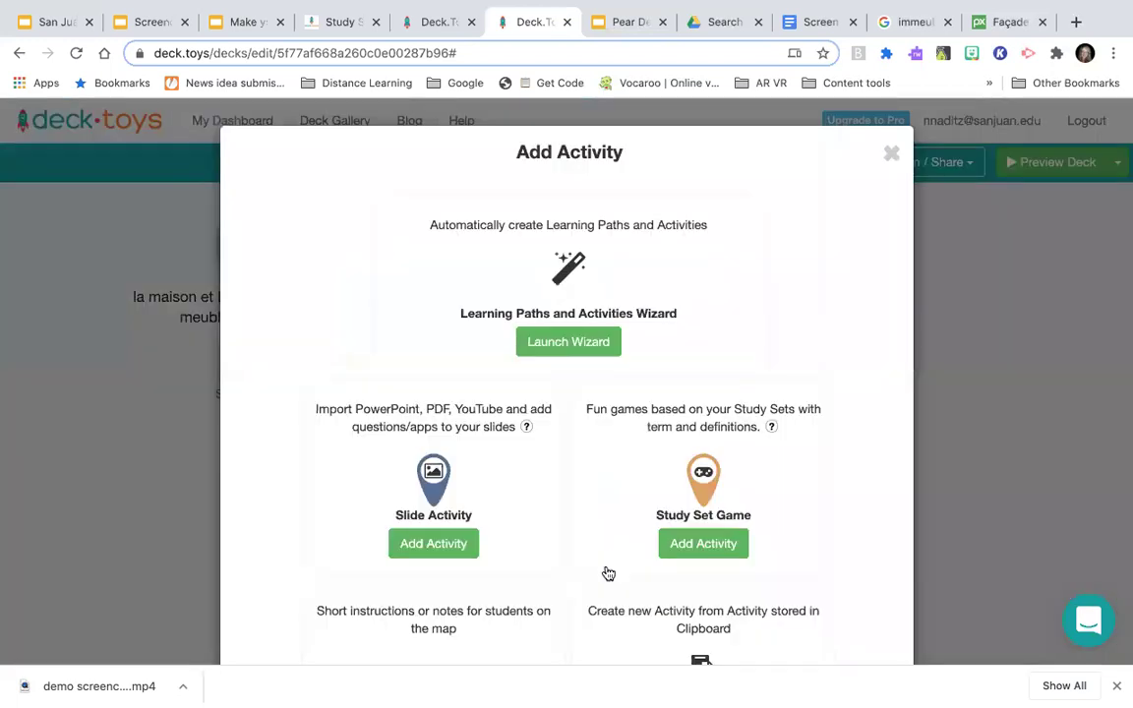
scroll(689, 590, "down", 3)
left_click(713, 615)
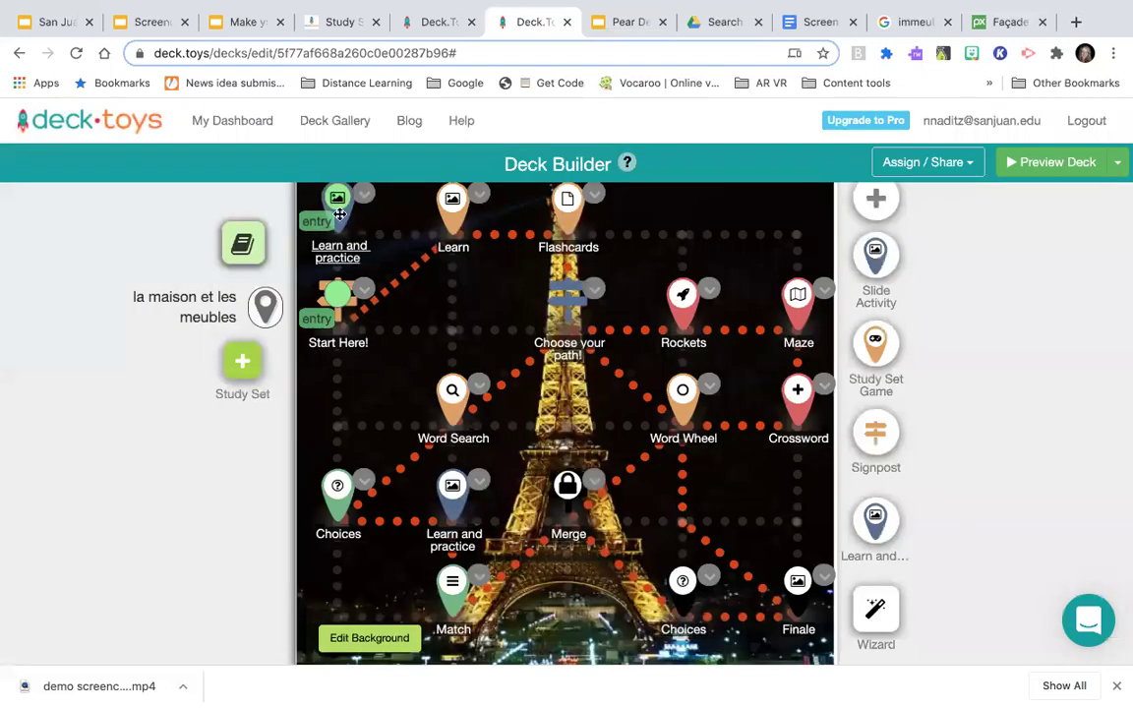
left_click_drag(417, 230, 685, 508)
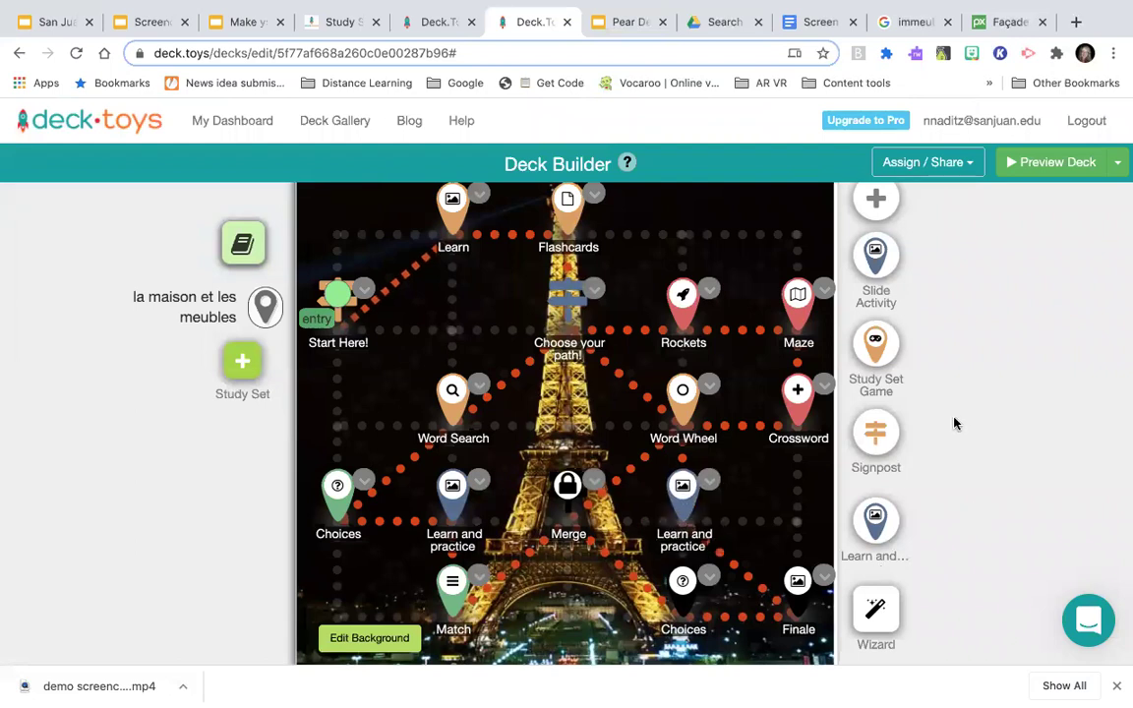
- Delete the Learn activity beside Flashcards from the deck map and confirm the deletion
scroll(927, 420, "down", 2)
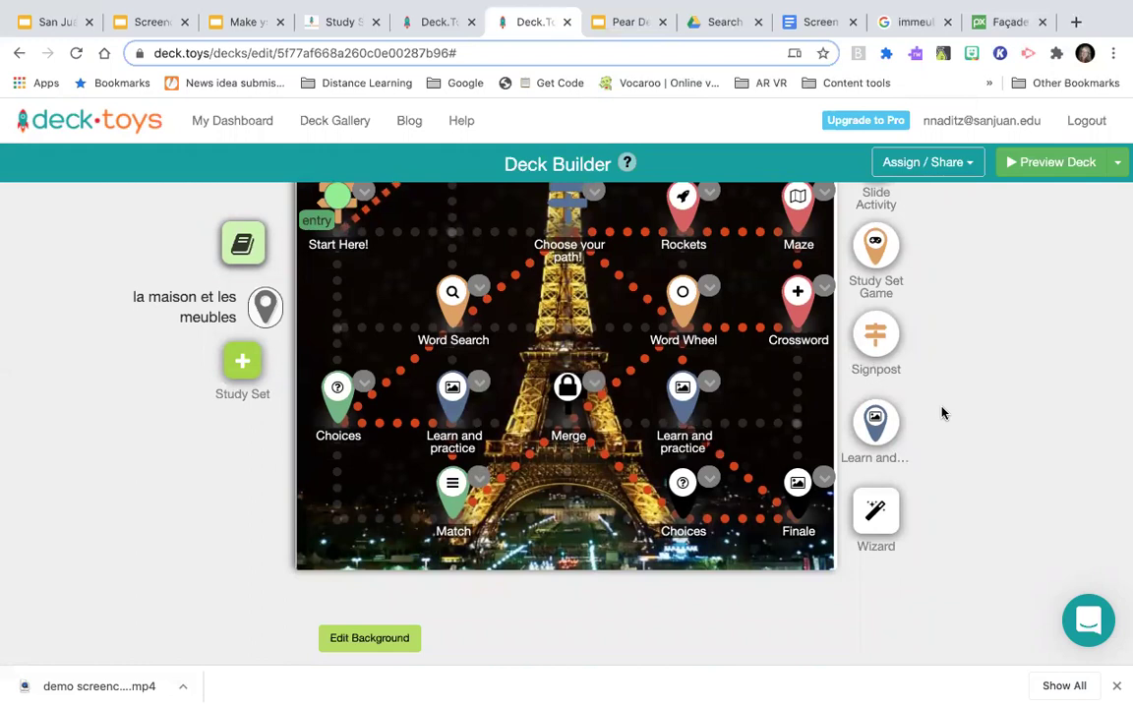
scroll(941, 413, "up", 3)
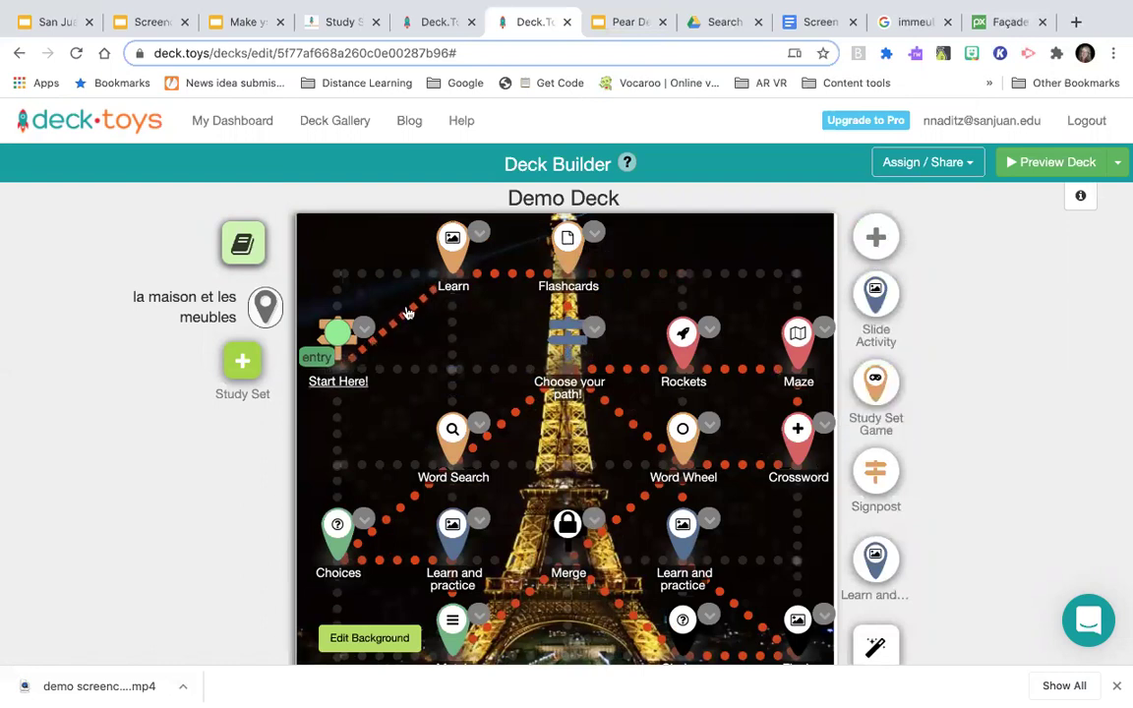
left_click(478, 236)
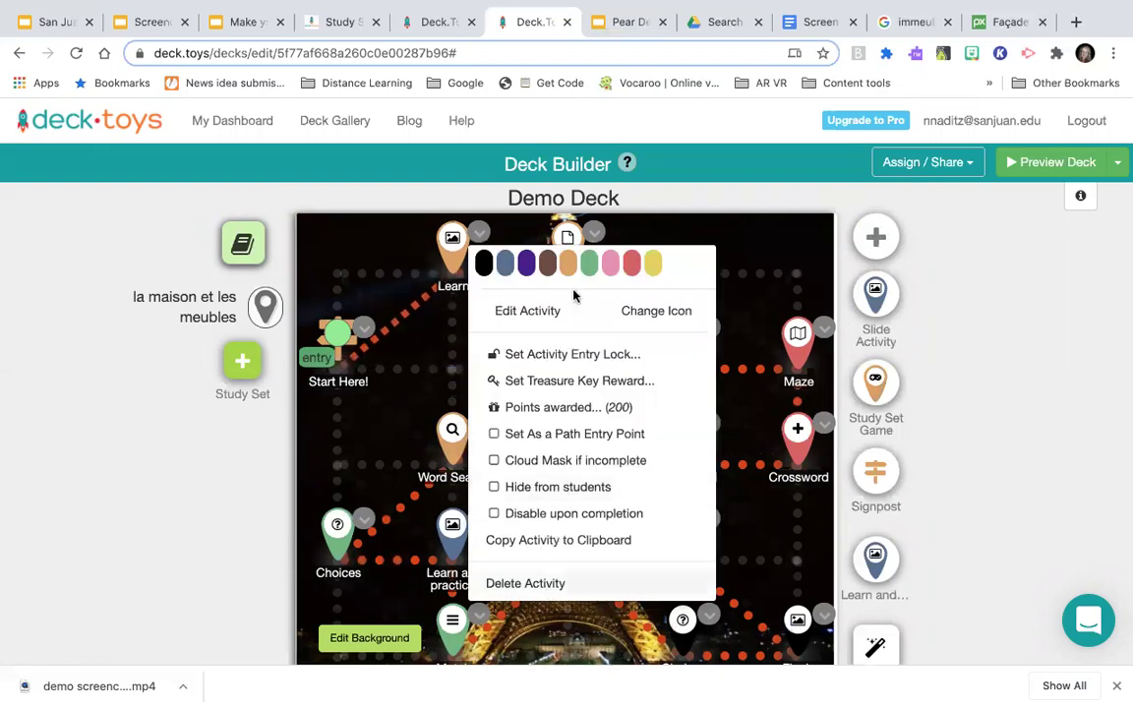
left_click(525, 584)
left_click(795, 200)
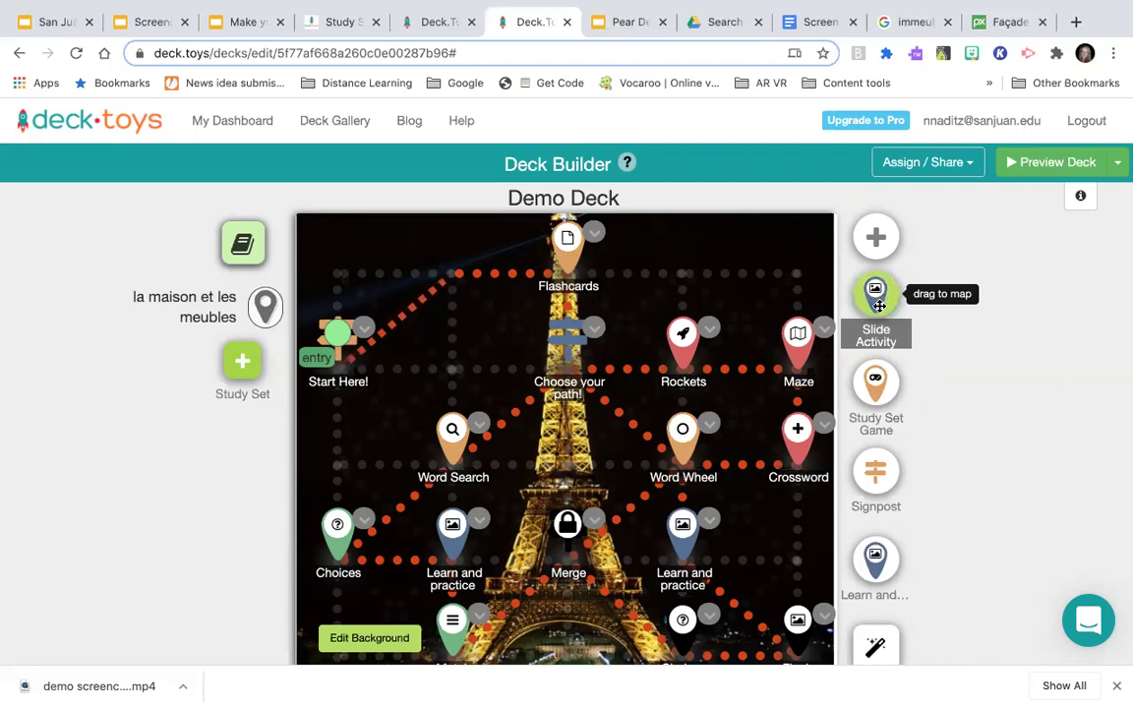
- Open the original Learn and practice slide activity, beside the green Choices activity, for editing
left_click(449, 570)
left_click(795, 263)
left_click(478, 520)
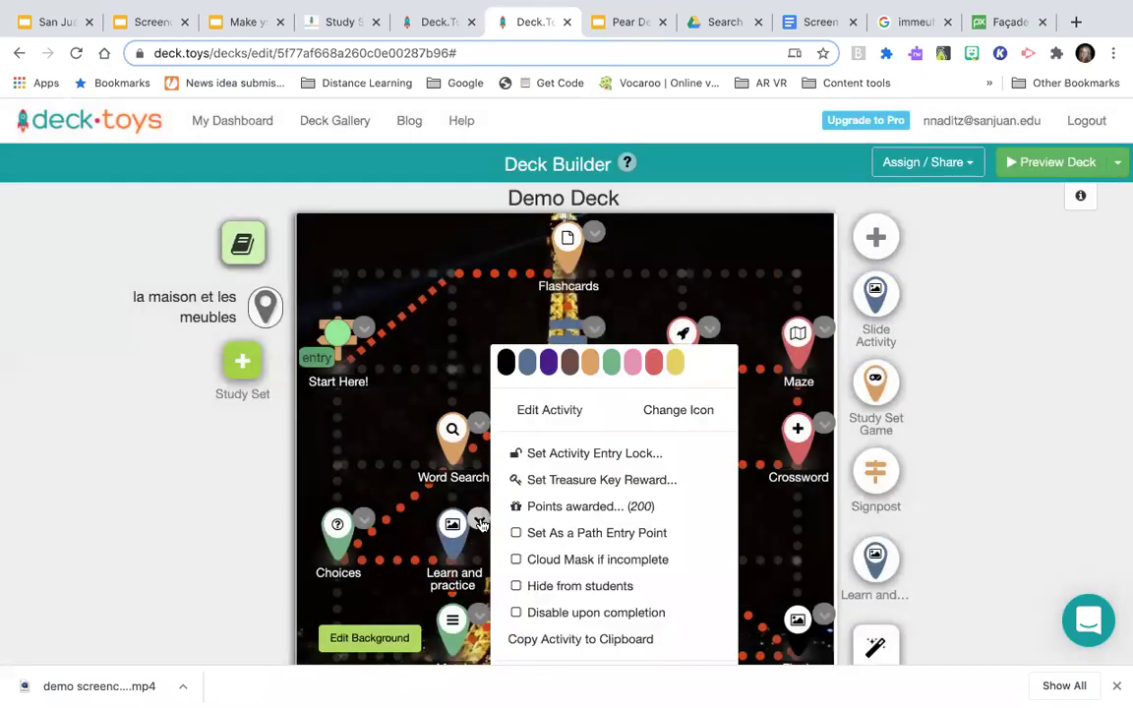
left_click(551, 408)
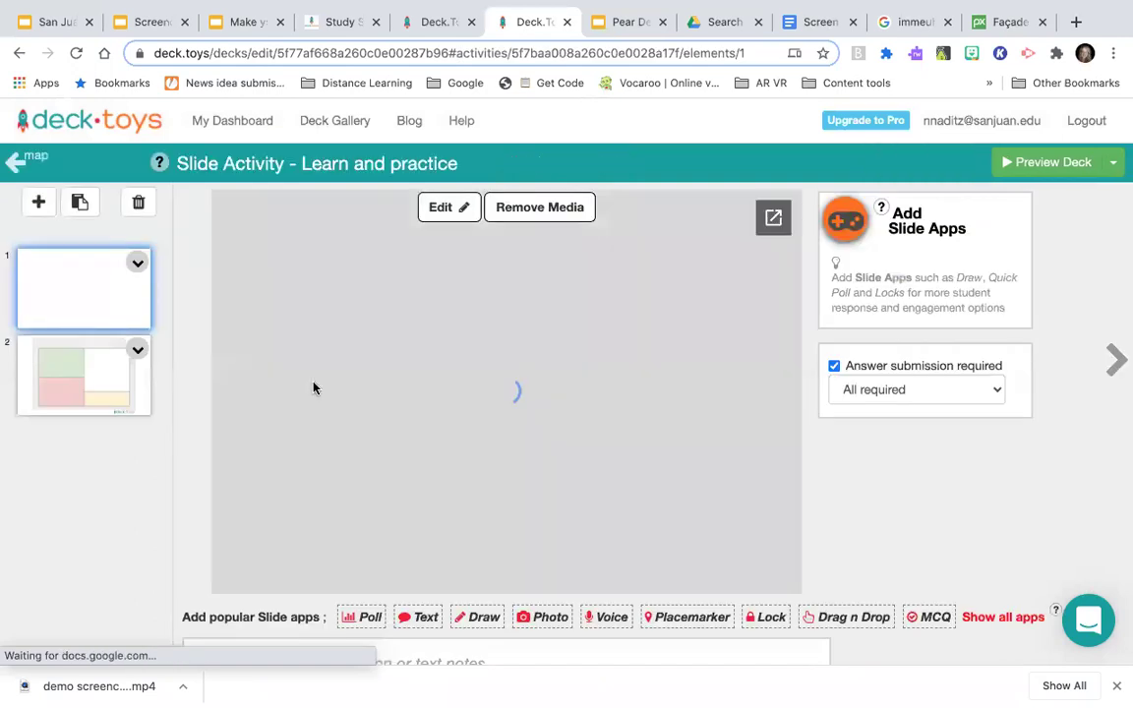
- Display the second slide, the ENTRY TICKET, and examine its headings and the slide apps placed on it
left_click(78, 373)
left_click(71, 291)
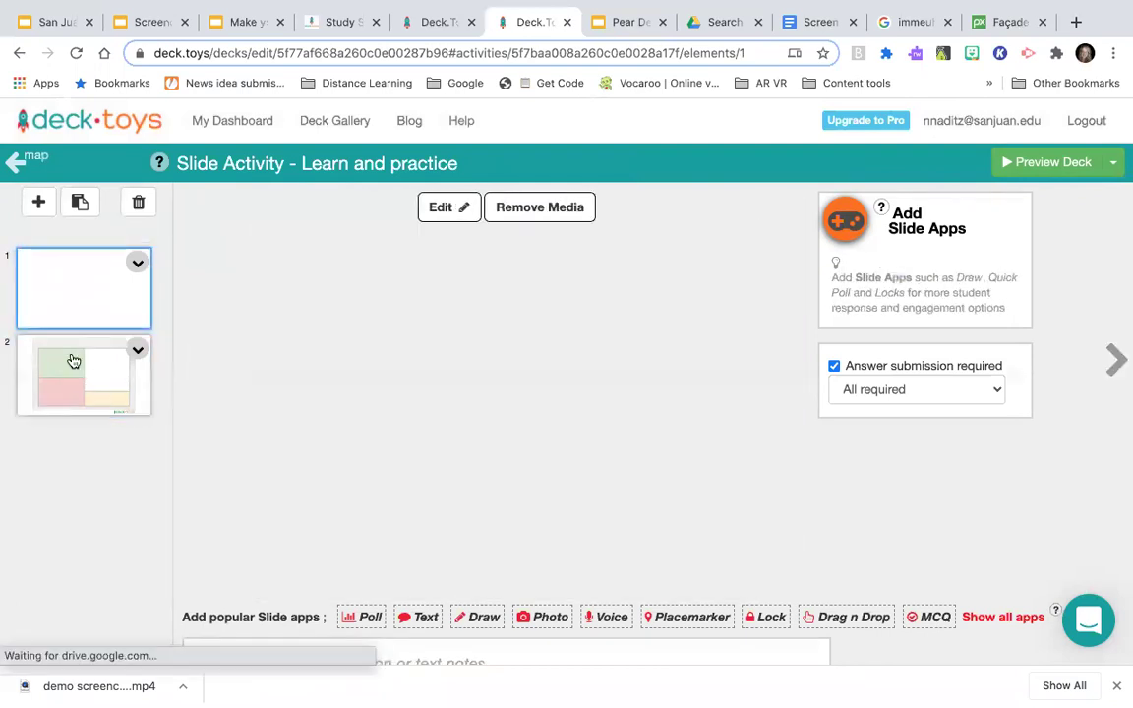
left_click(74, 361)
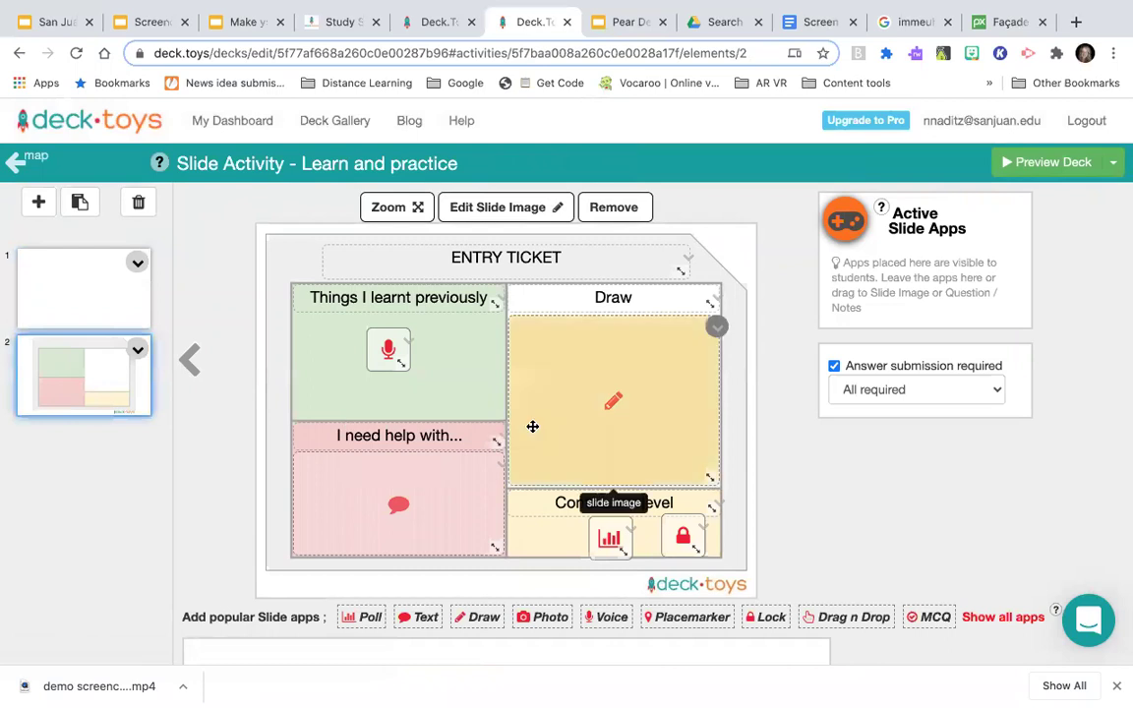
left_click(614, 298)
double_click(566, 242)
left_click(524, 476)
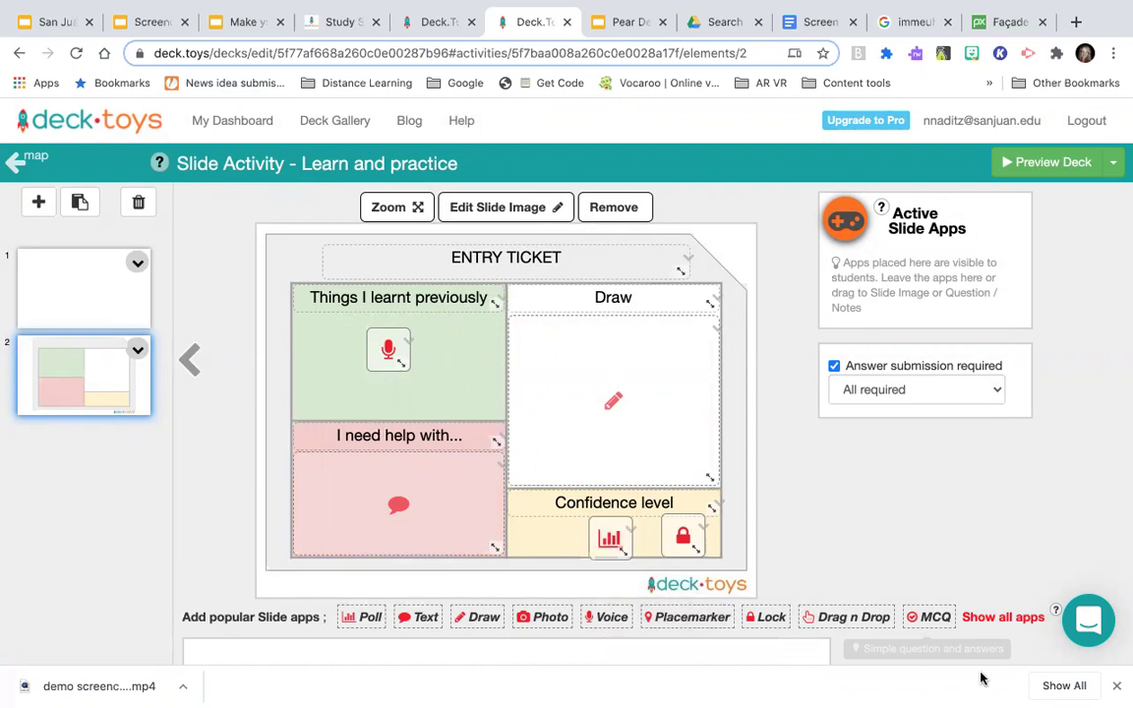
- Switch to the "Make your own digital breakout" Google Slides presentation, start presenting and advance to the "Edit the background" slide
mouse_move(1015, 688)
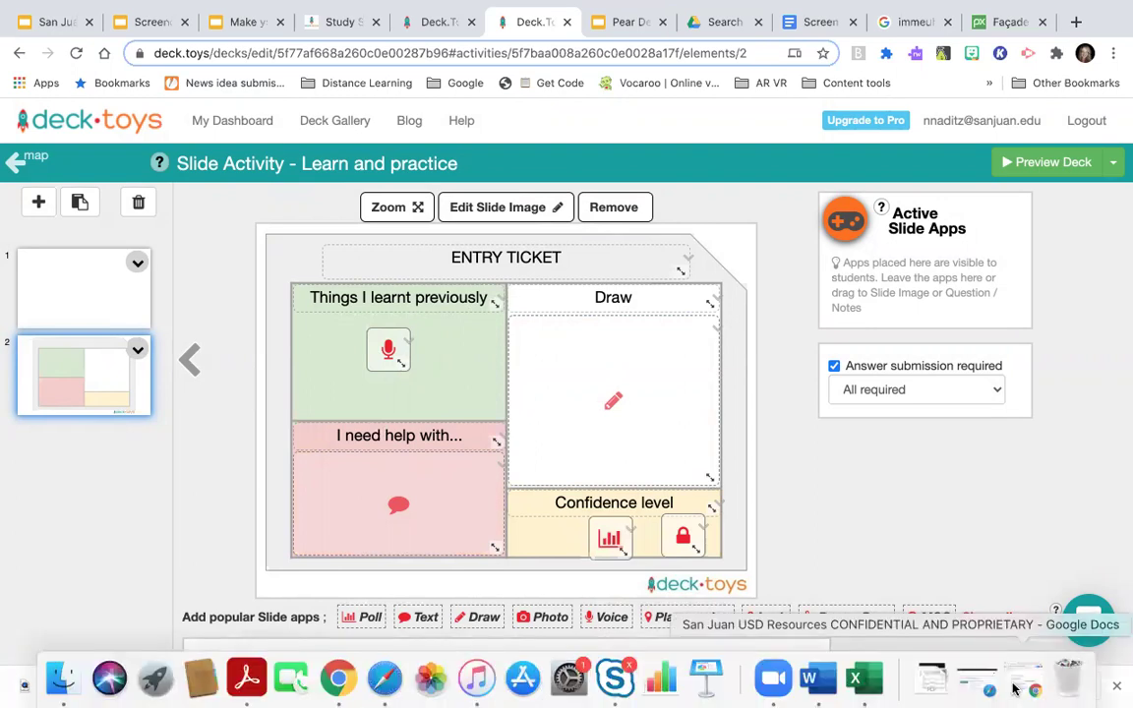
left_click(155, 22)
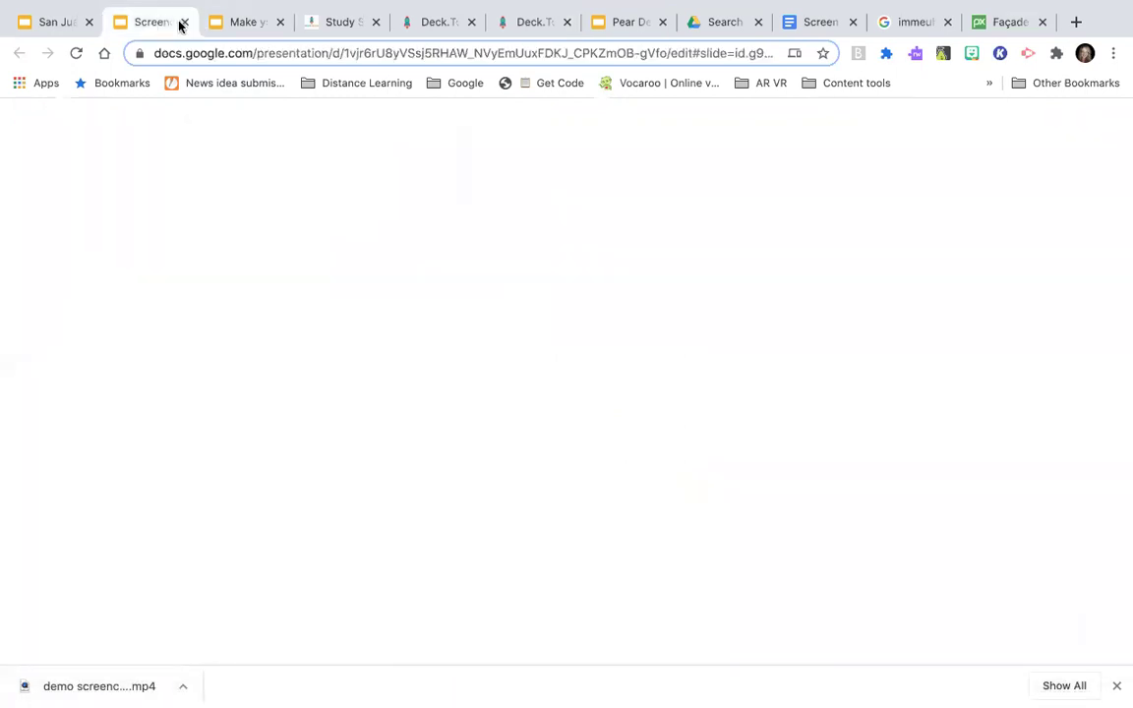
left_click(237, 22)
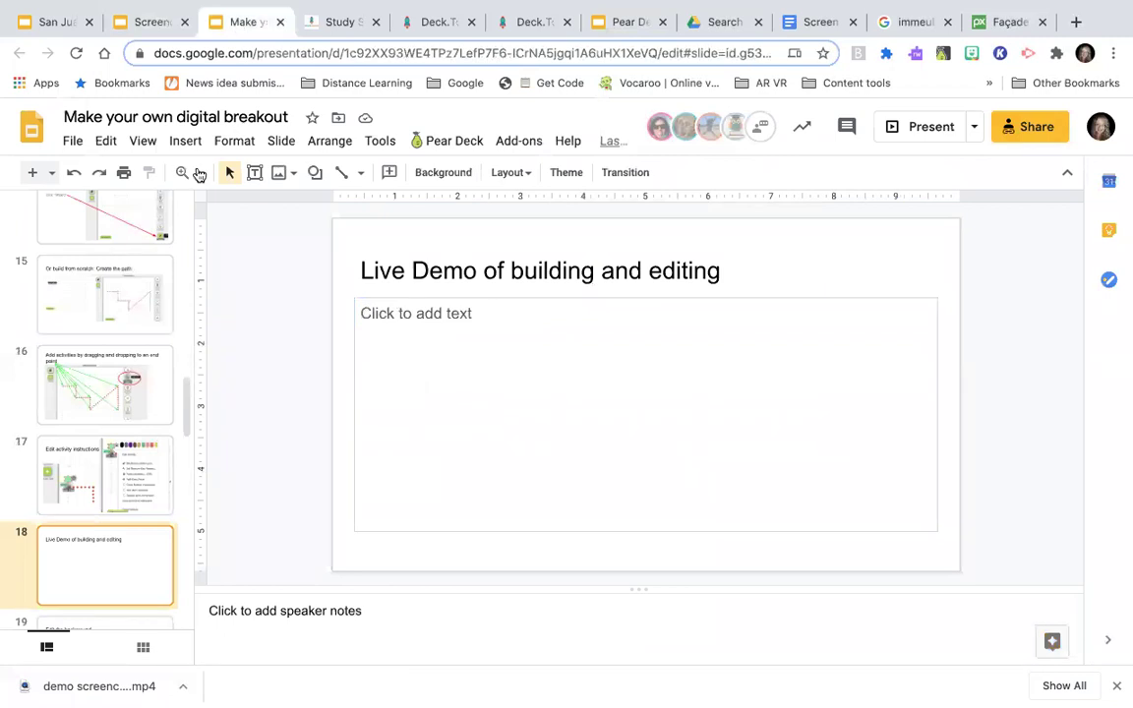
left_click(903, 129)
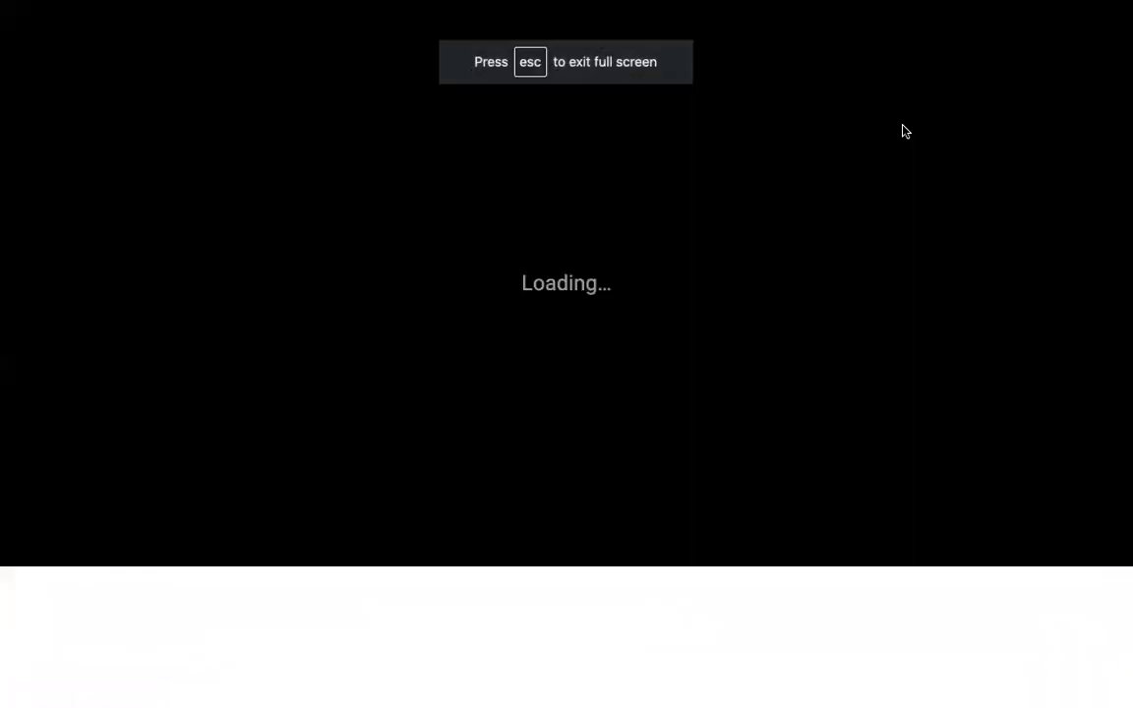
key("Right")
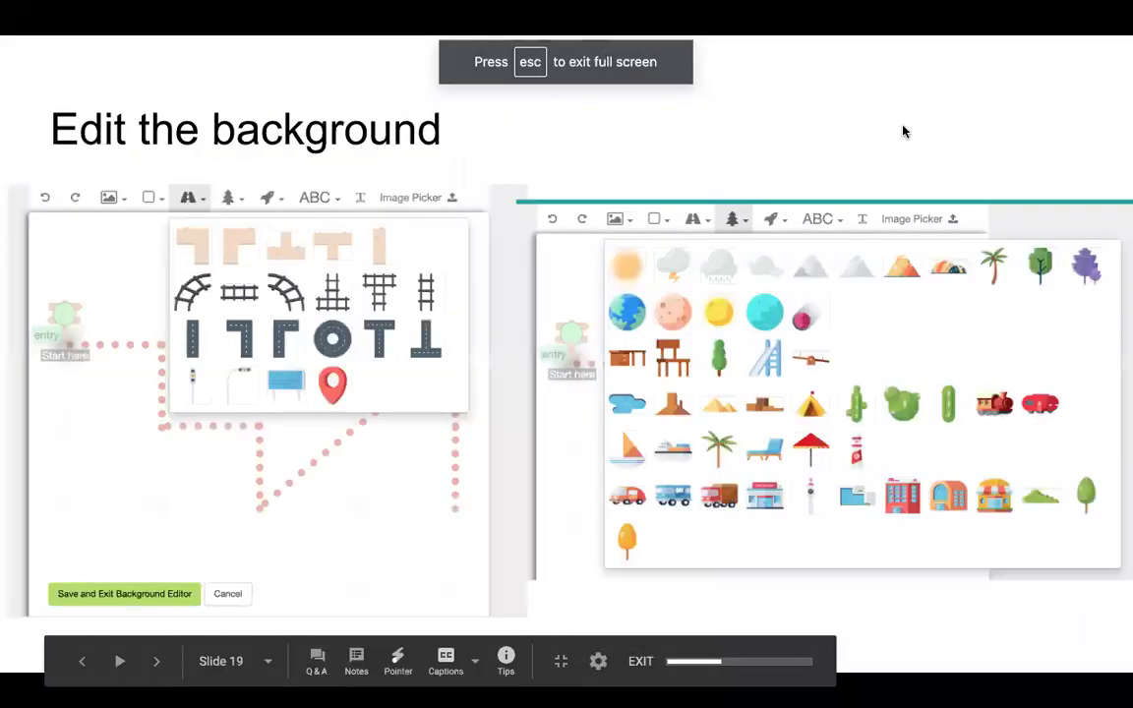